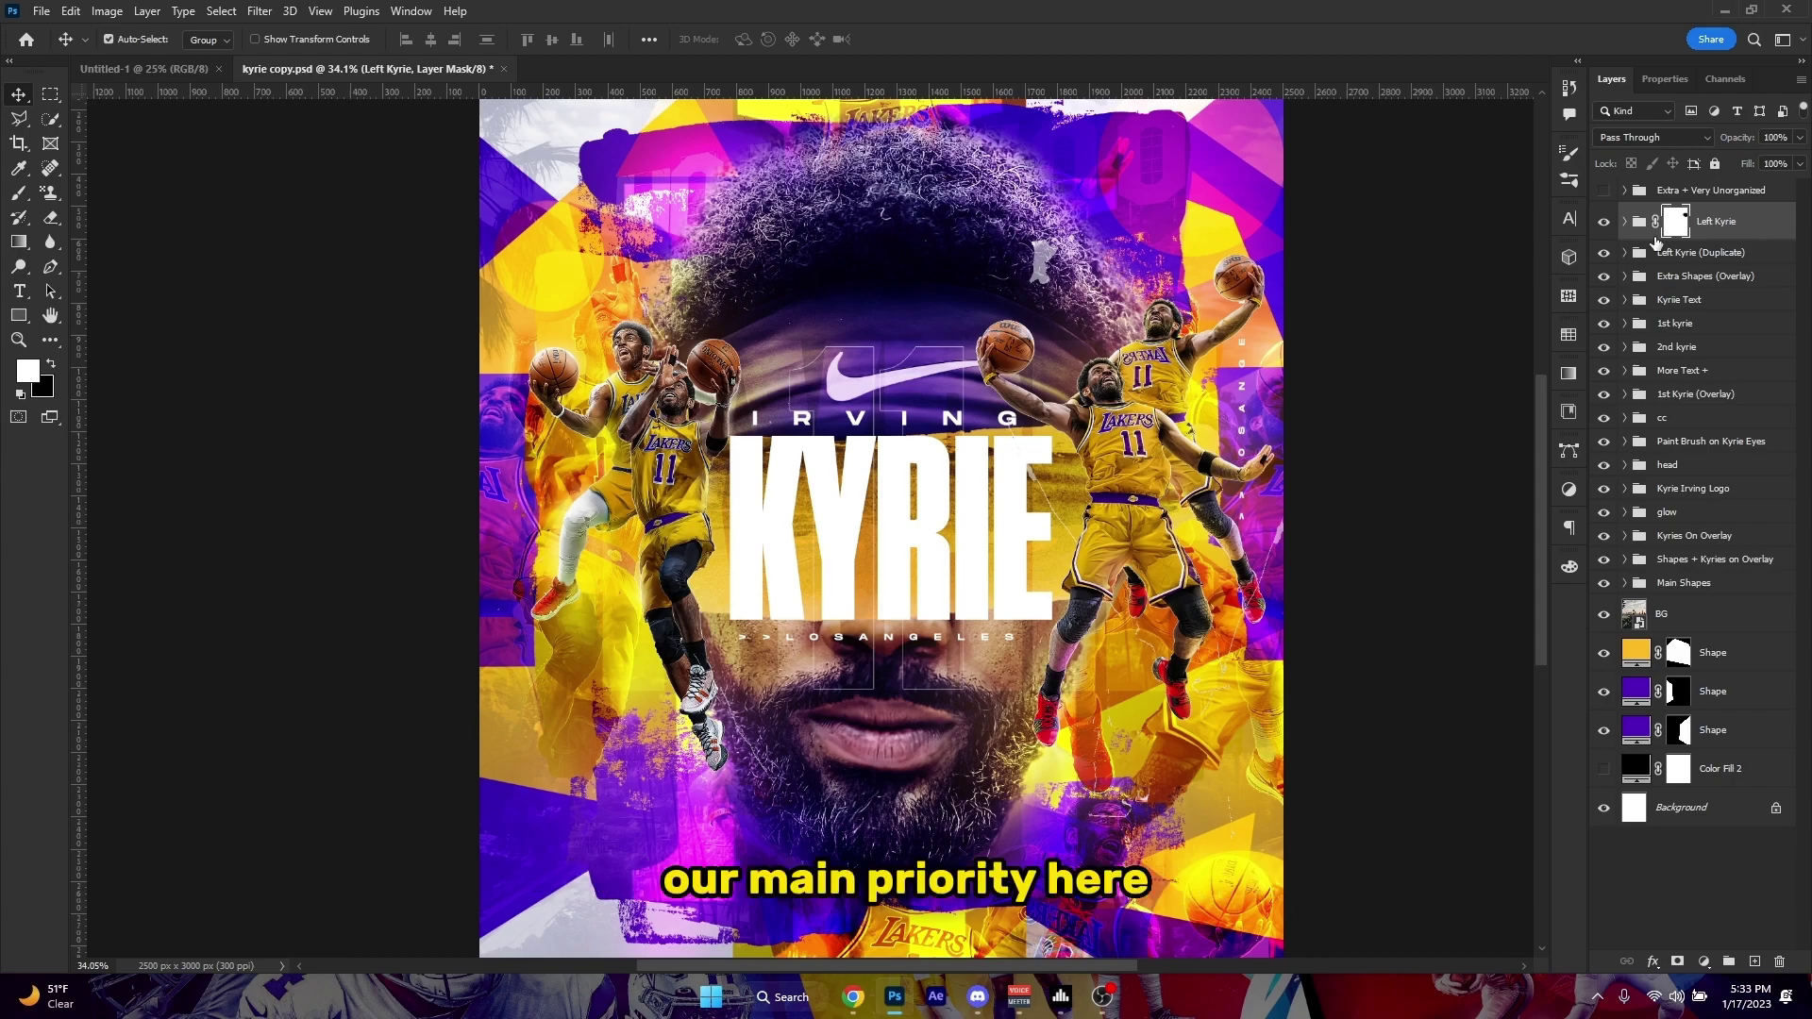
Stamp all visible layers into a new layer above the Left Kyrie group and name it Final.
{"action": "key", "text": "ctrl"}
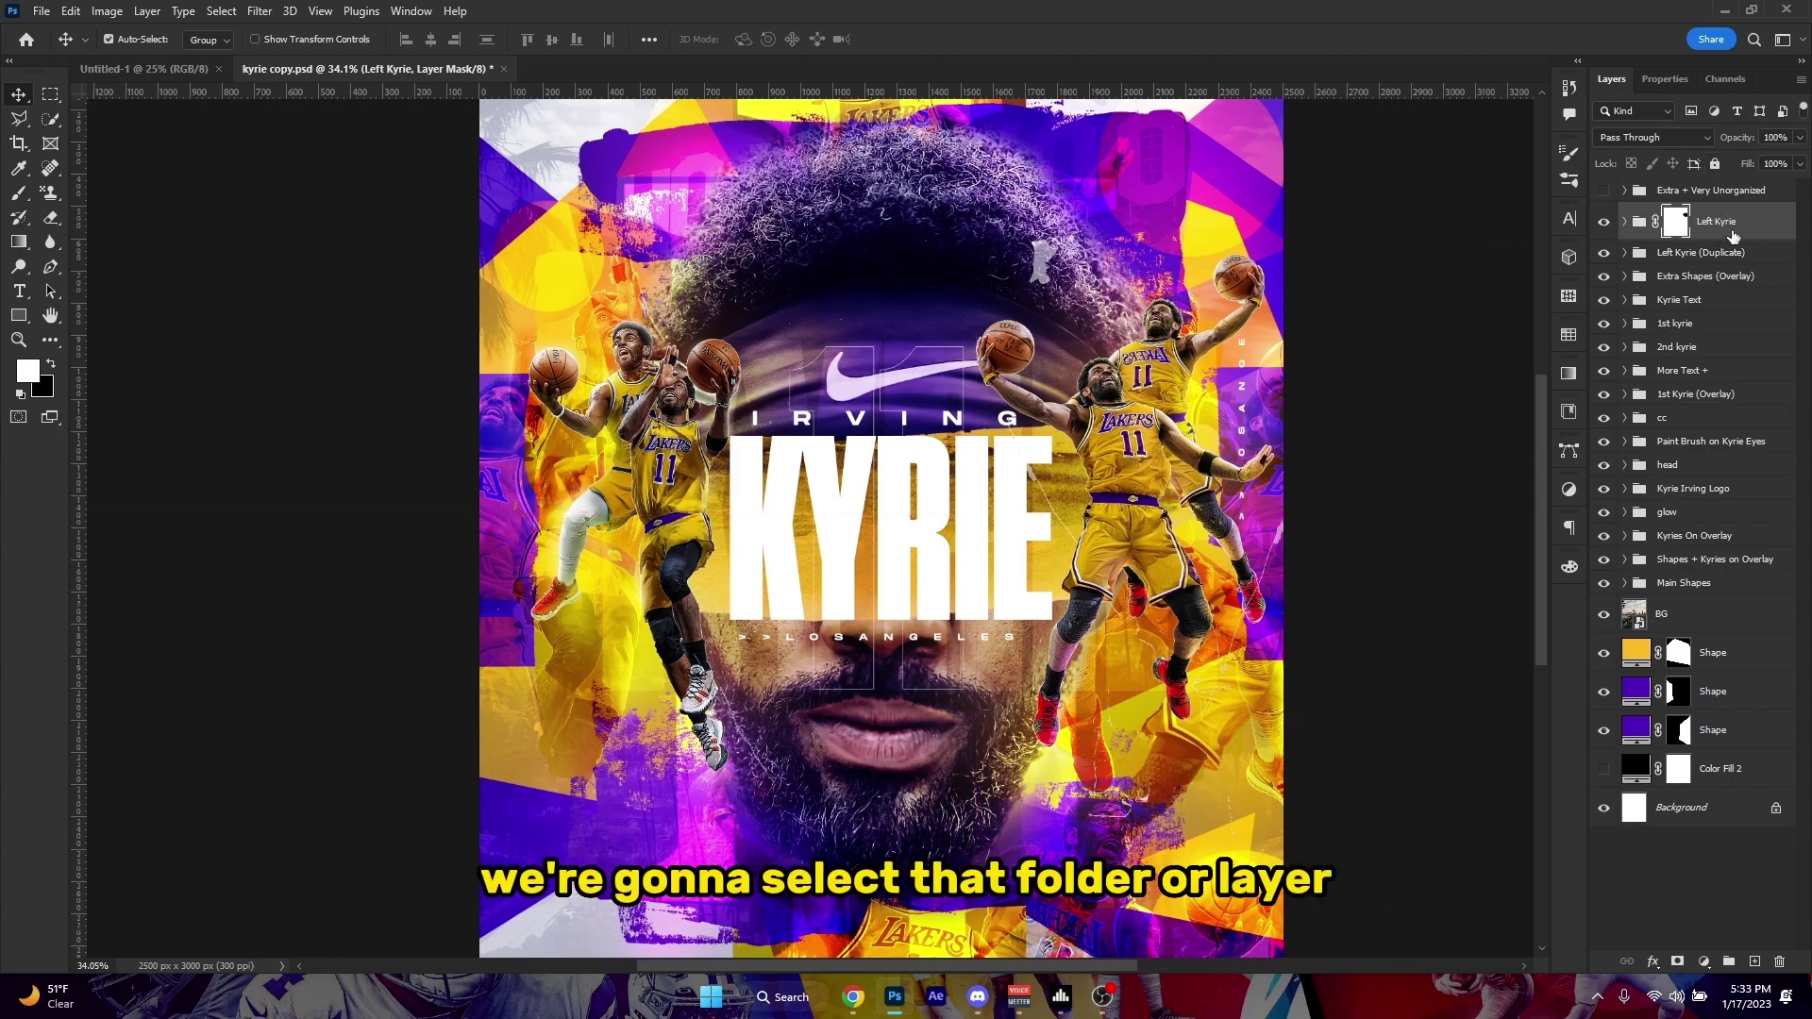
{"action": "key", "text": "ctrl"}
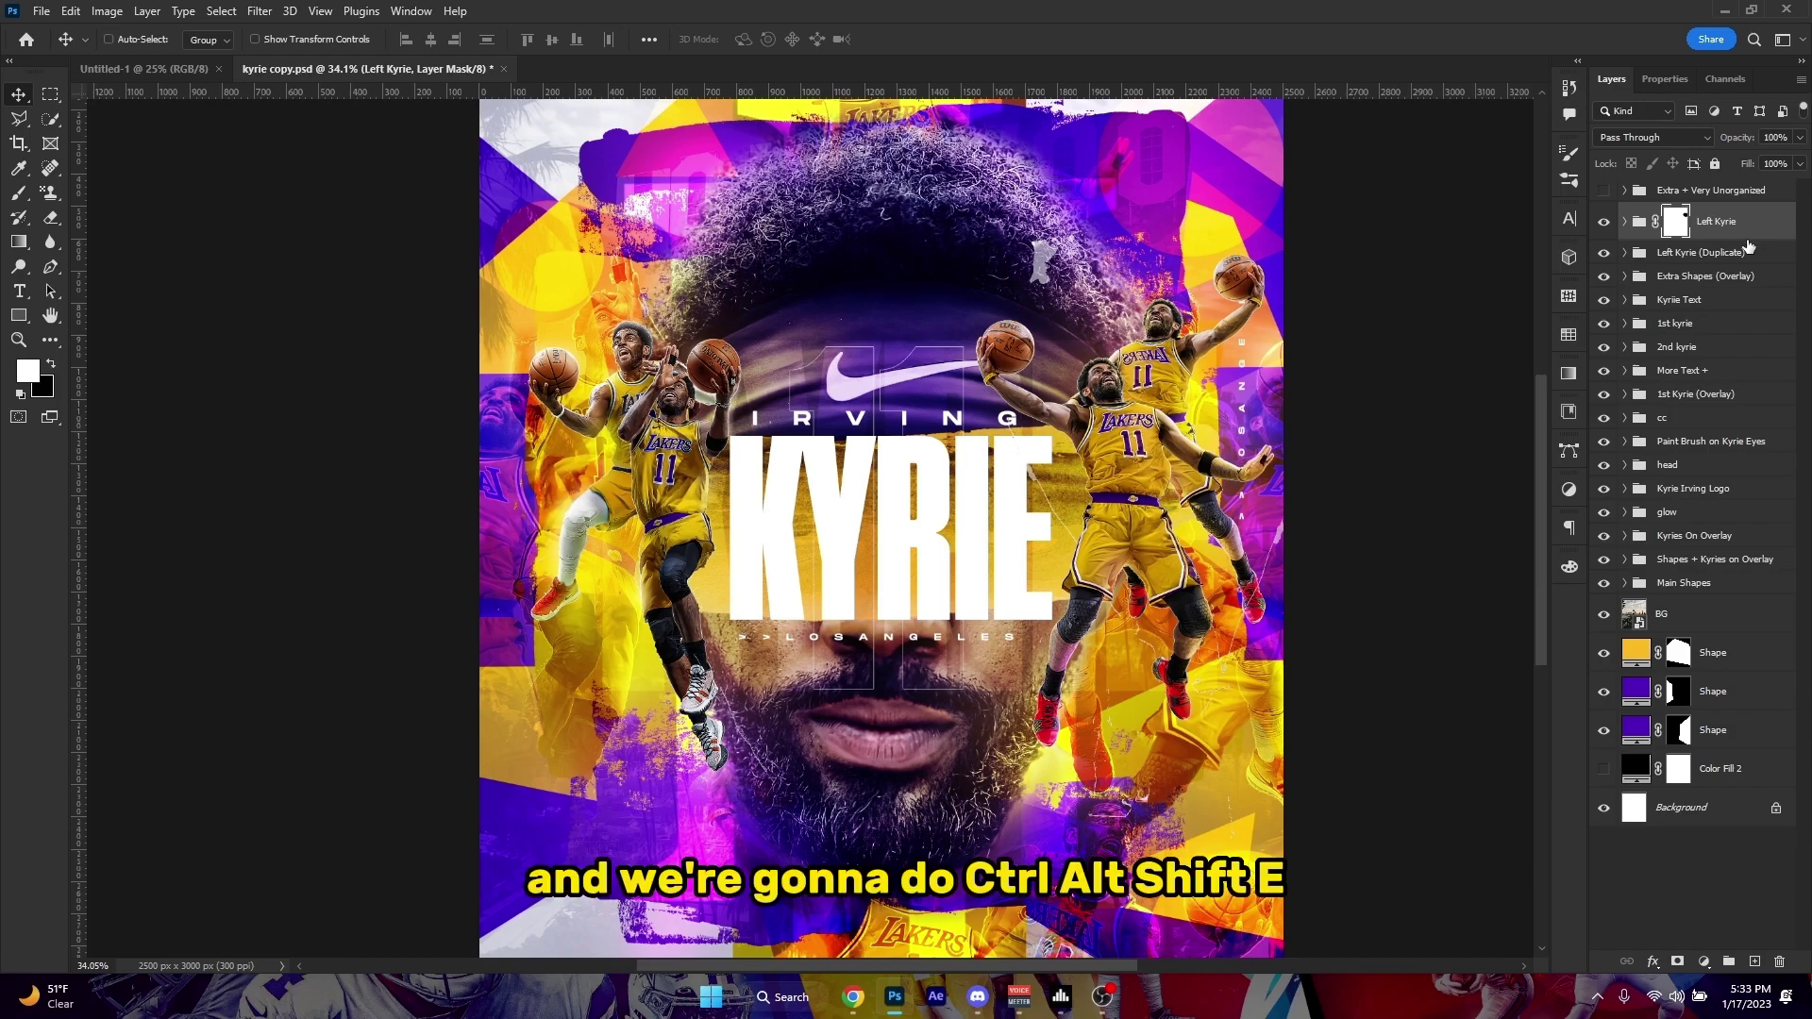
{"action": "key", "text": "ctrl+alt+shift+e"}
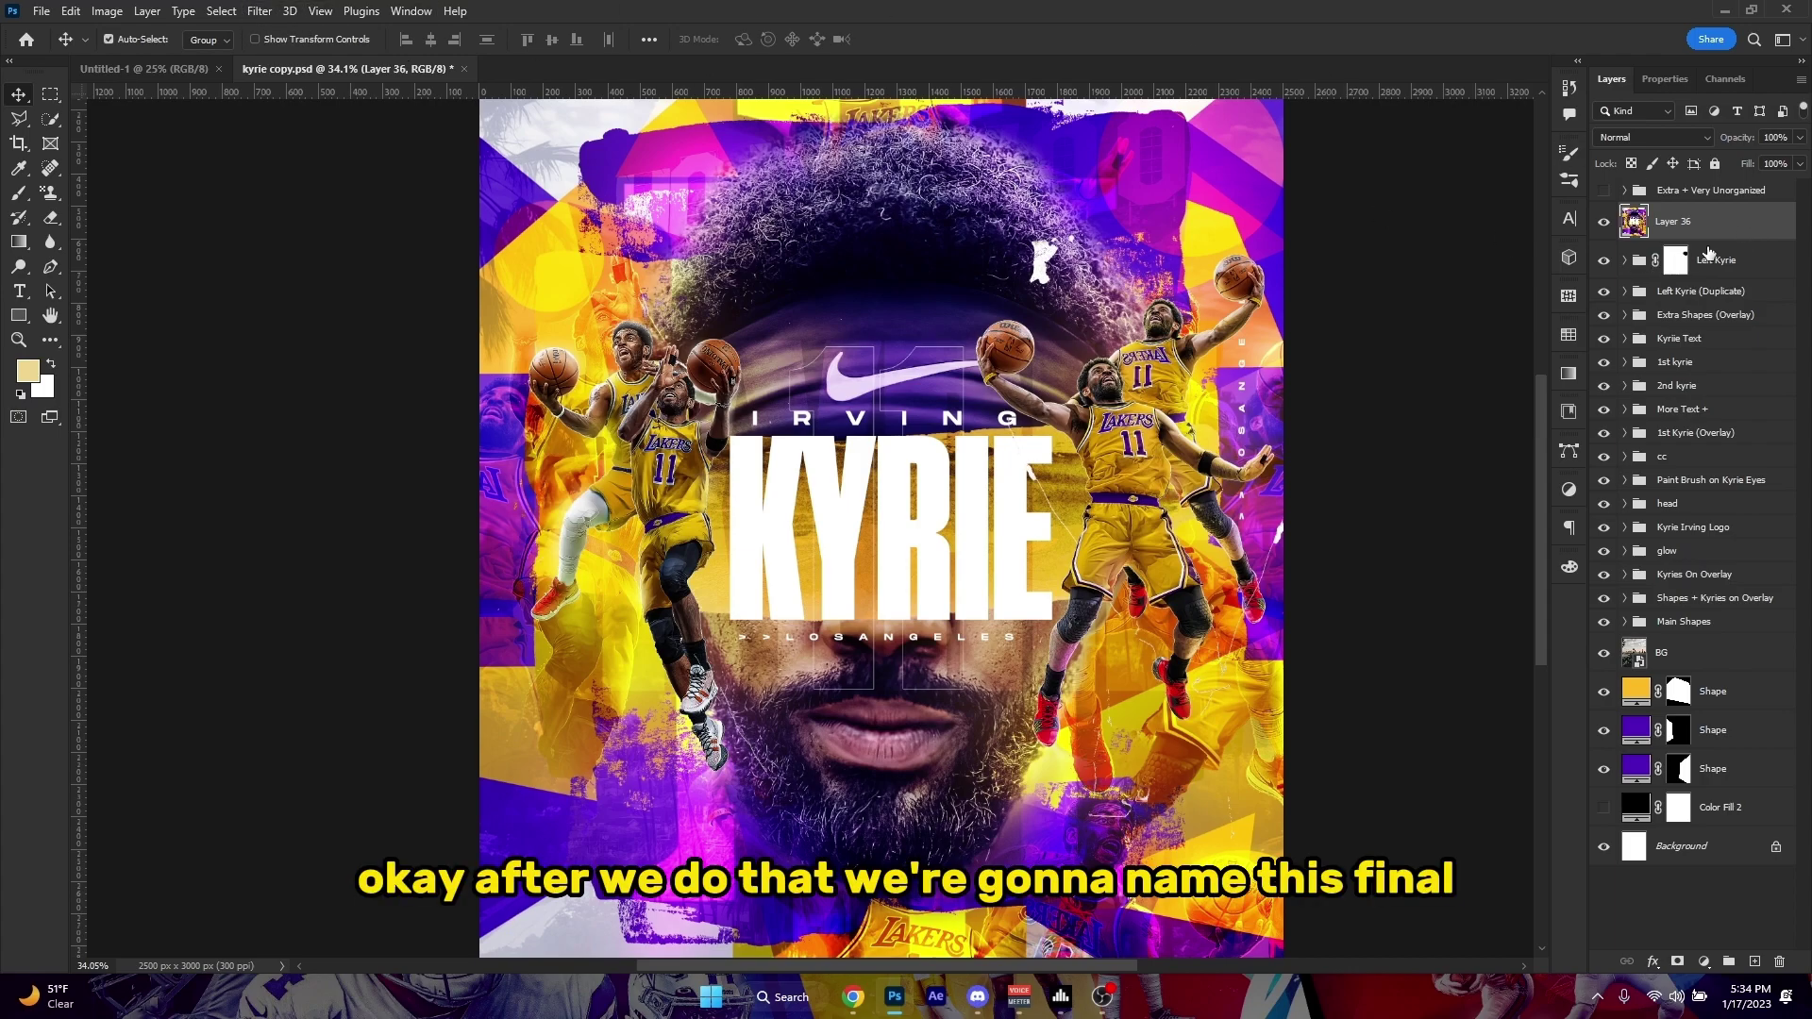
{"action": "double_click", "coordinate": [1665, 220]}
{"action": "type", "text": "Final"}
{"action": "key", "text": "Return"}
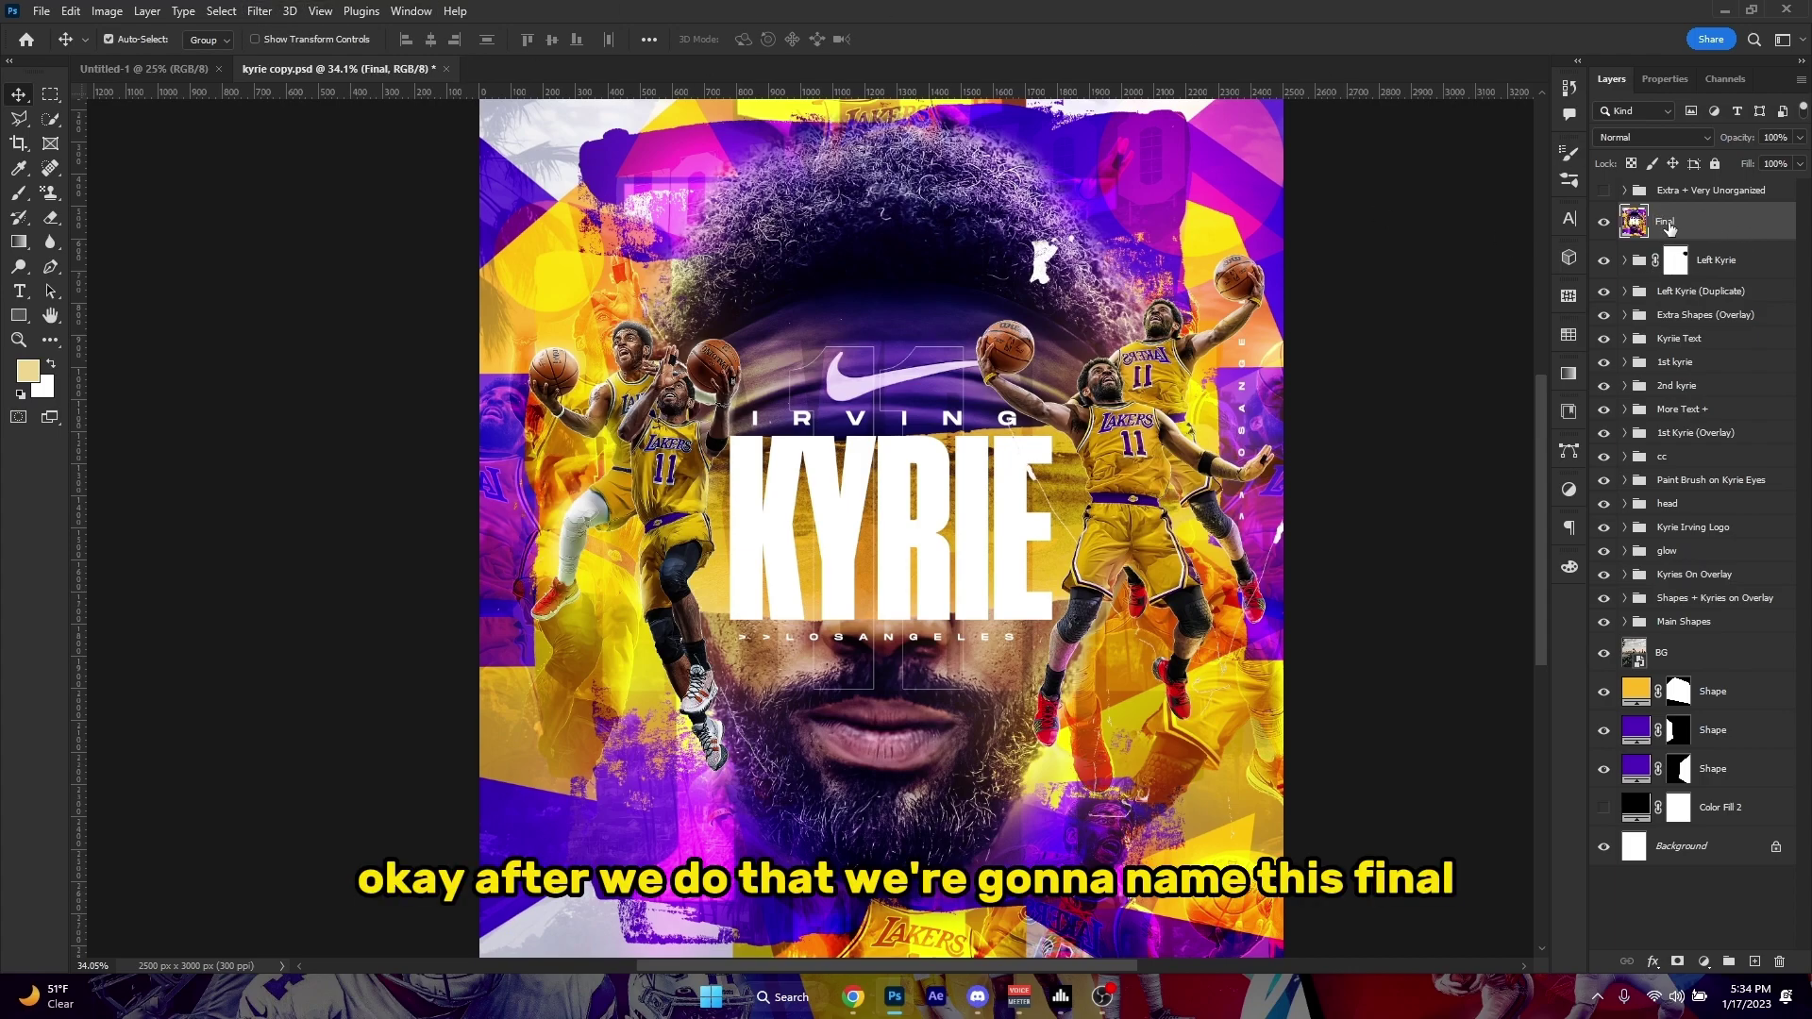
Open the Camera Raw Filter on the Final layer.
{"action": "left_click", "coordinate": [259, 11]}
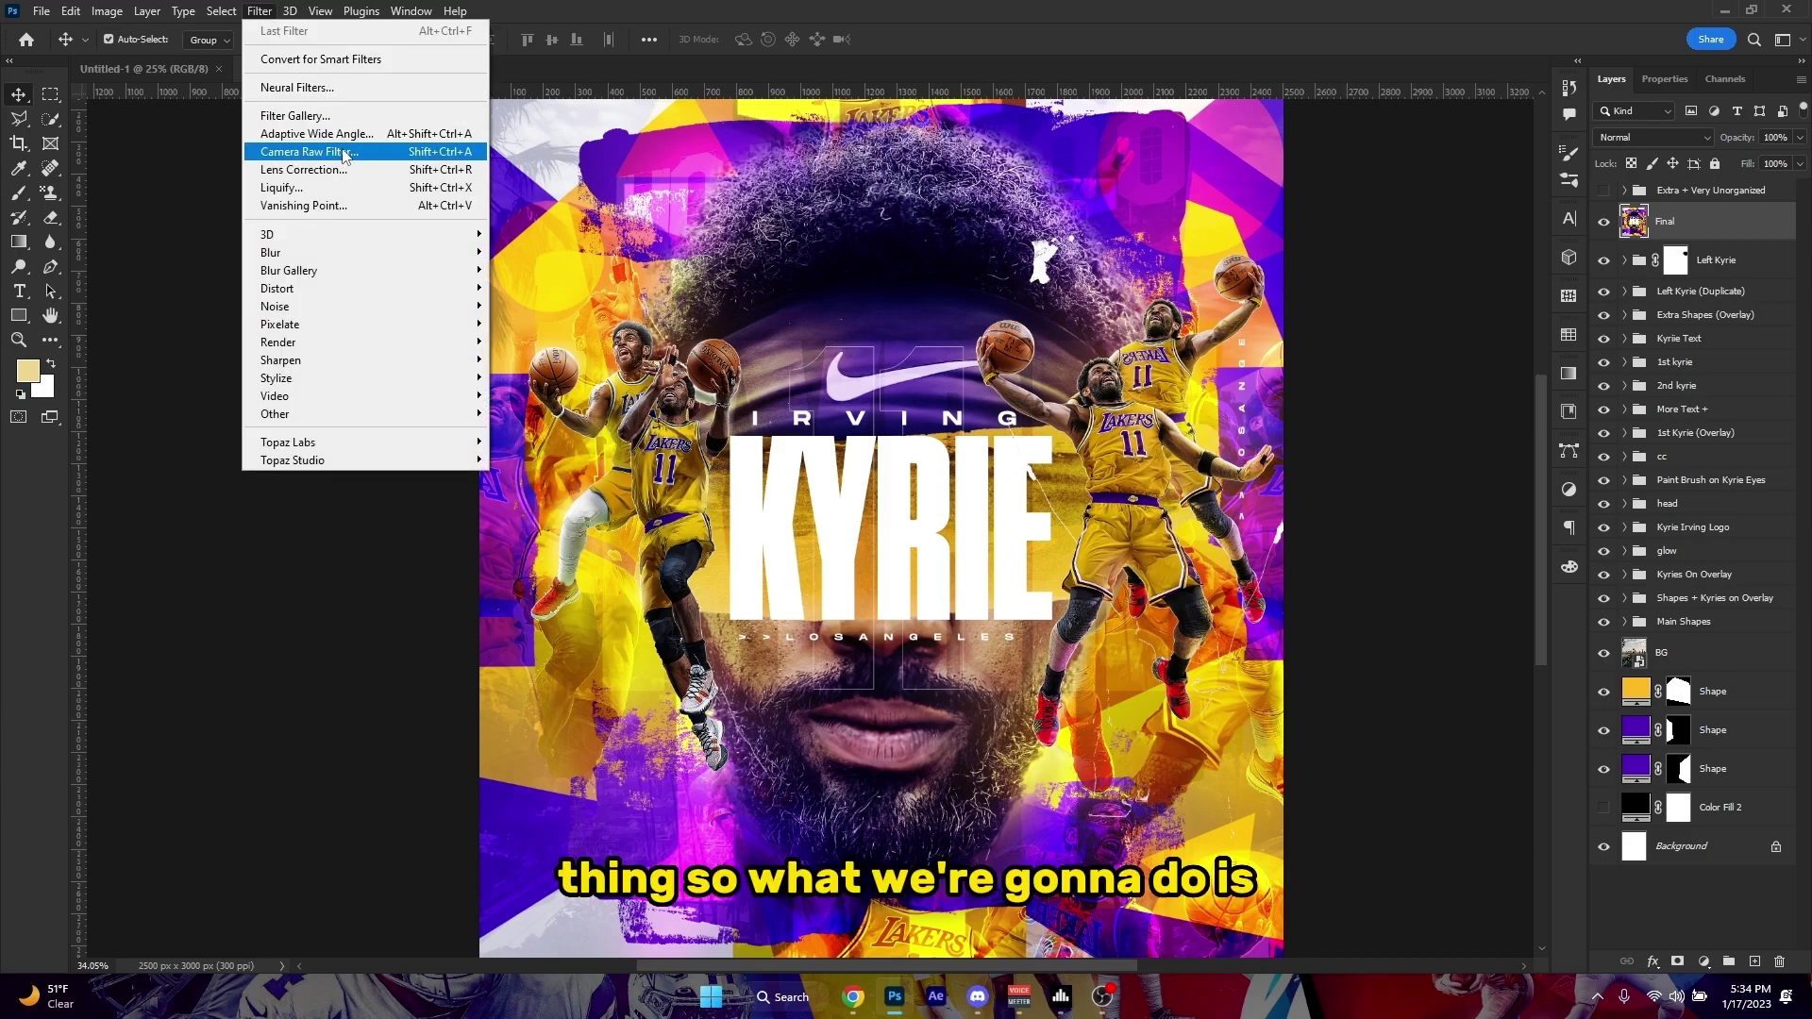
{"action": "left_click", "coordinate": [430, 151]}
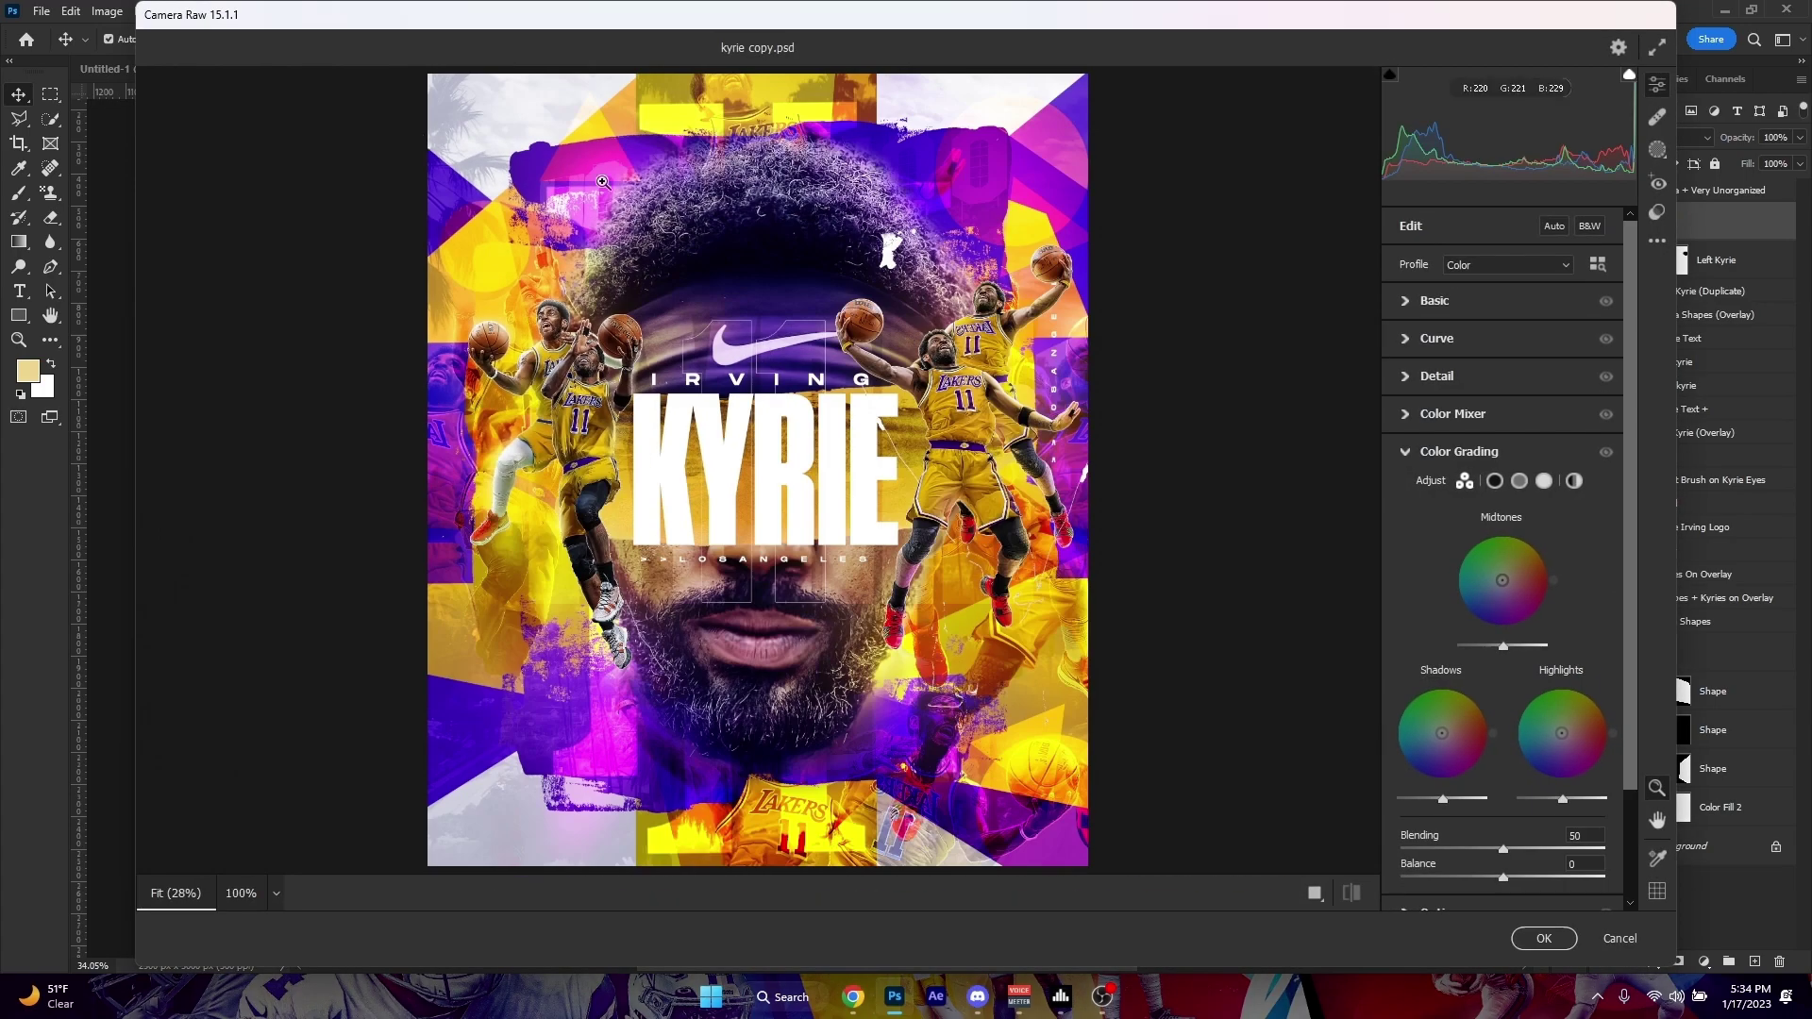
{"action": "key", "text": "alt"}
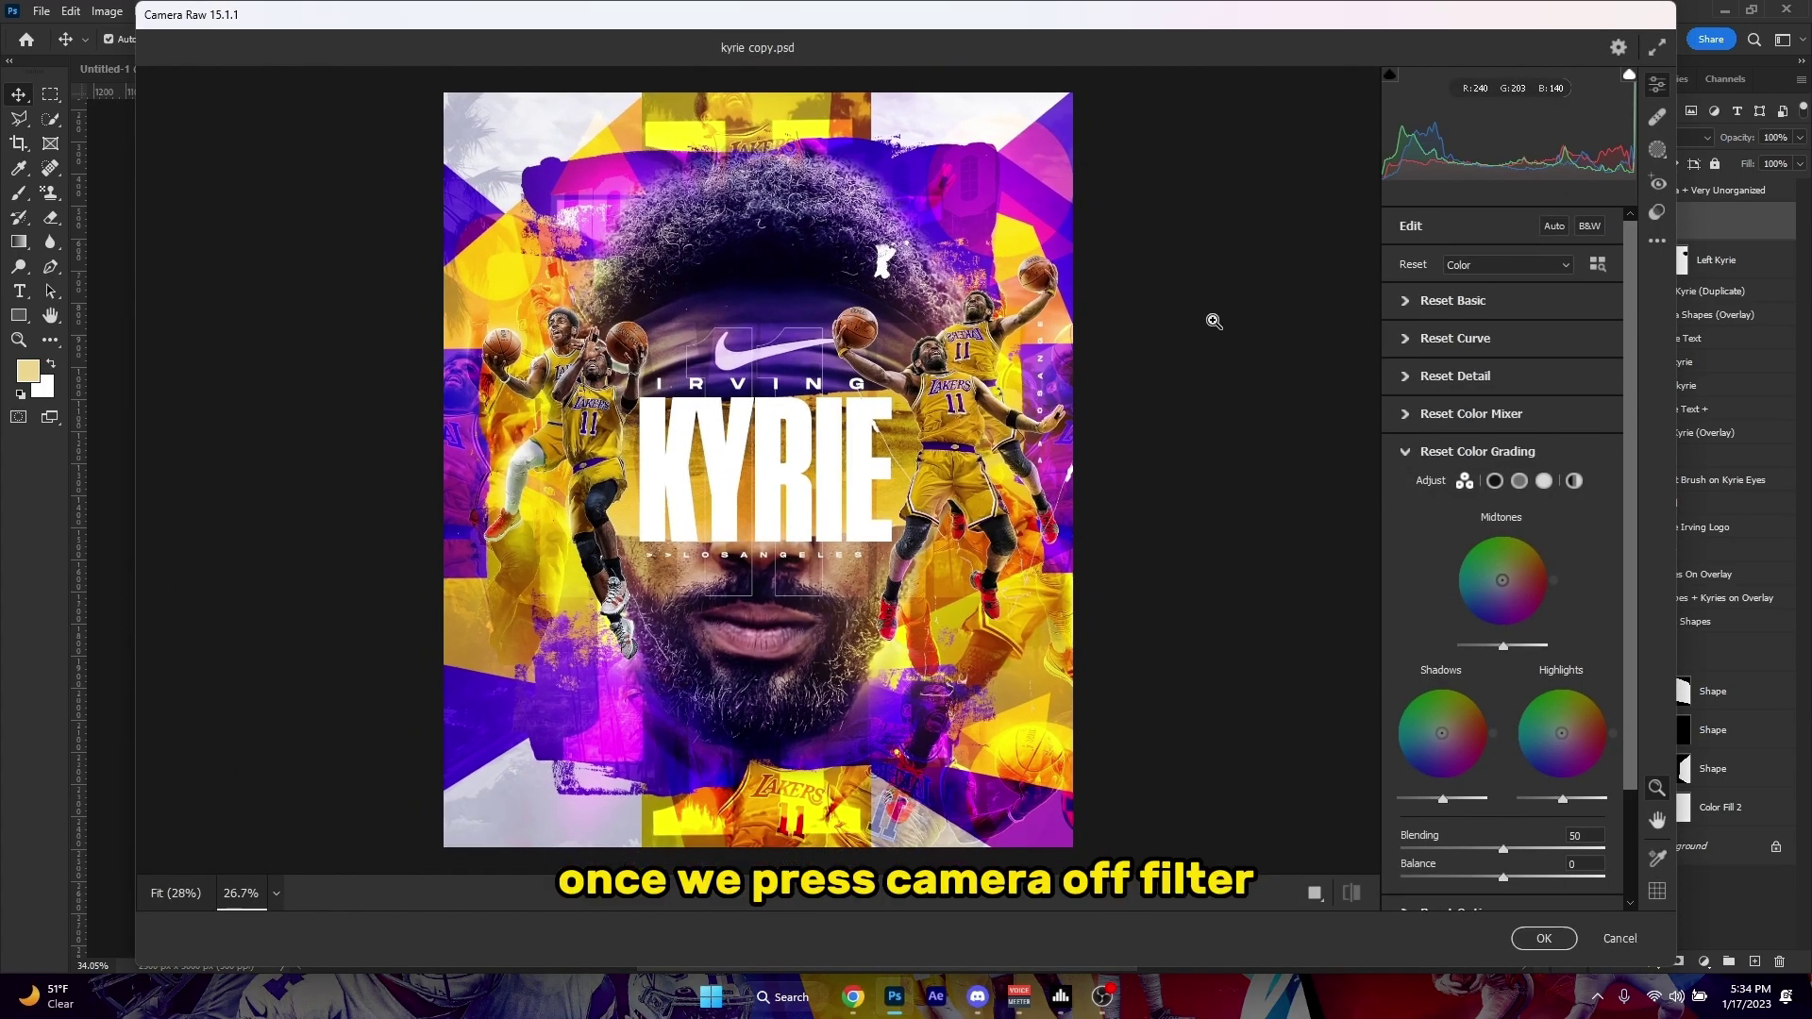
In the Basic adjustments, set Clarity to +32 and Texture to +25.
{"action": "left_click", "coordinate": [1405, 301]}
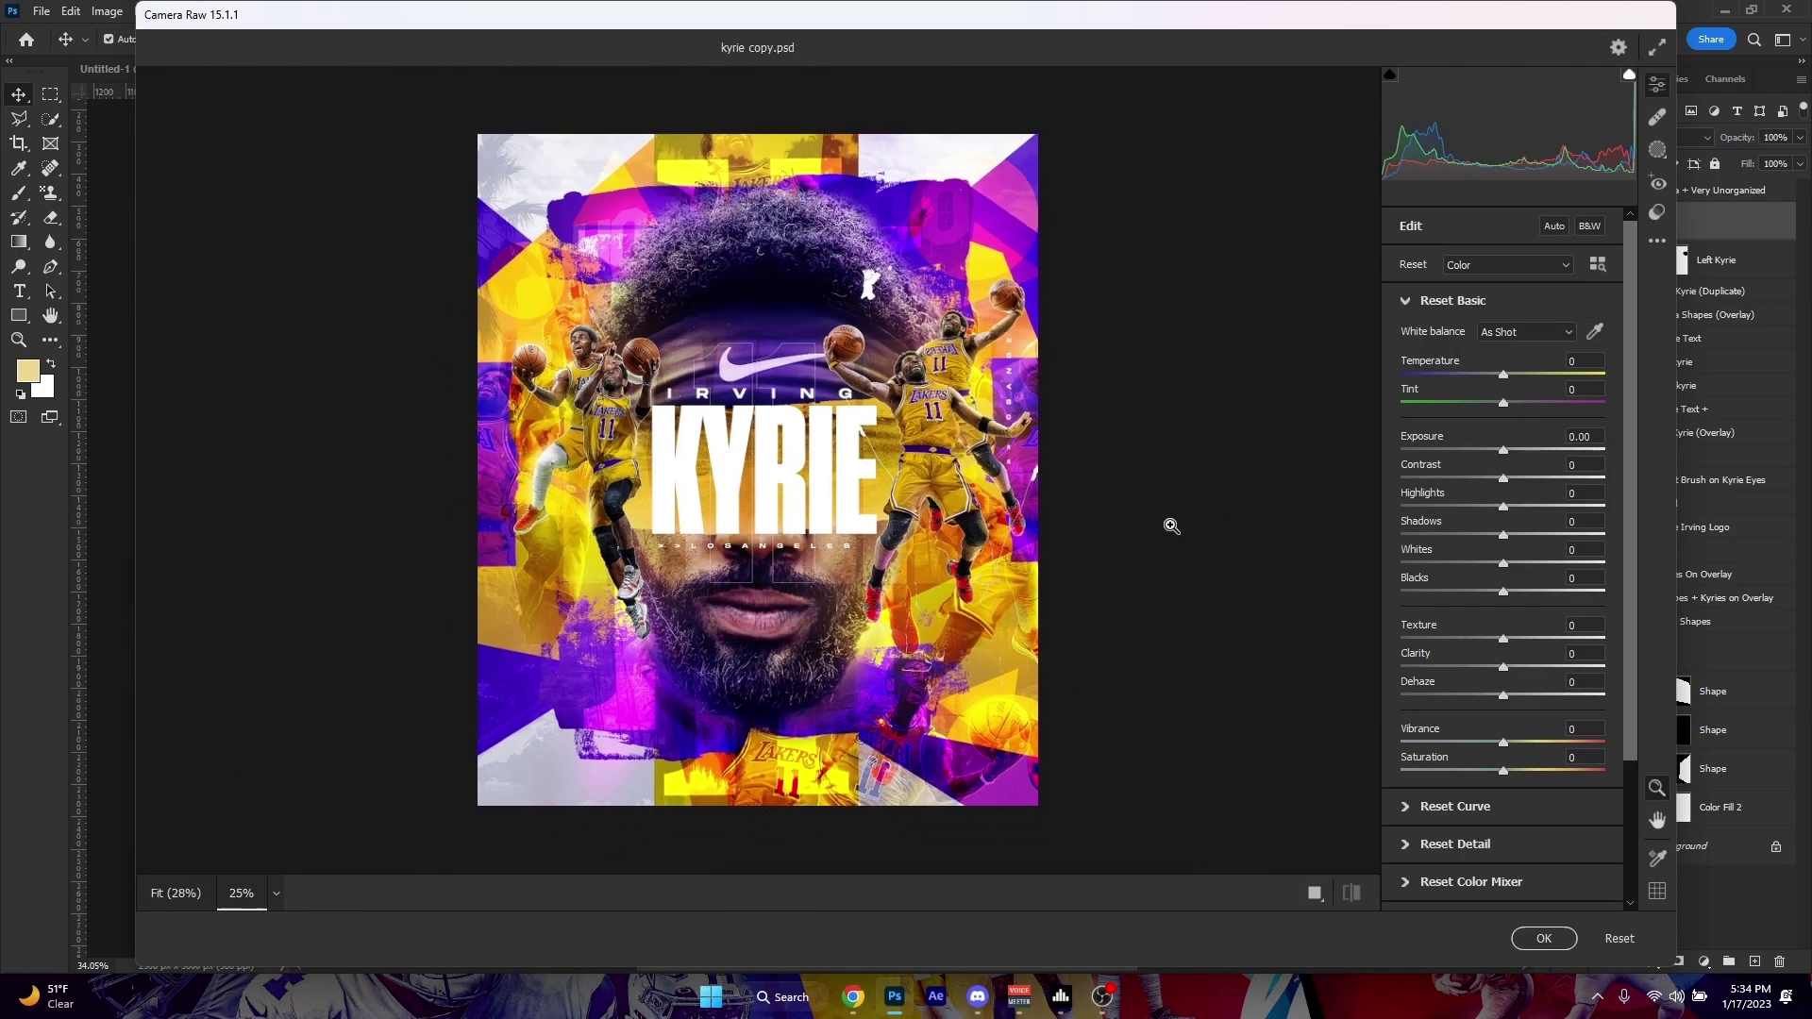
{"action": "key", "text": "alt"}
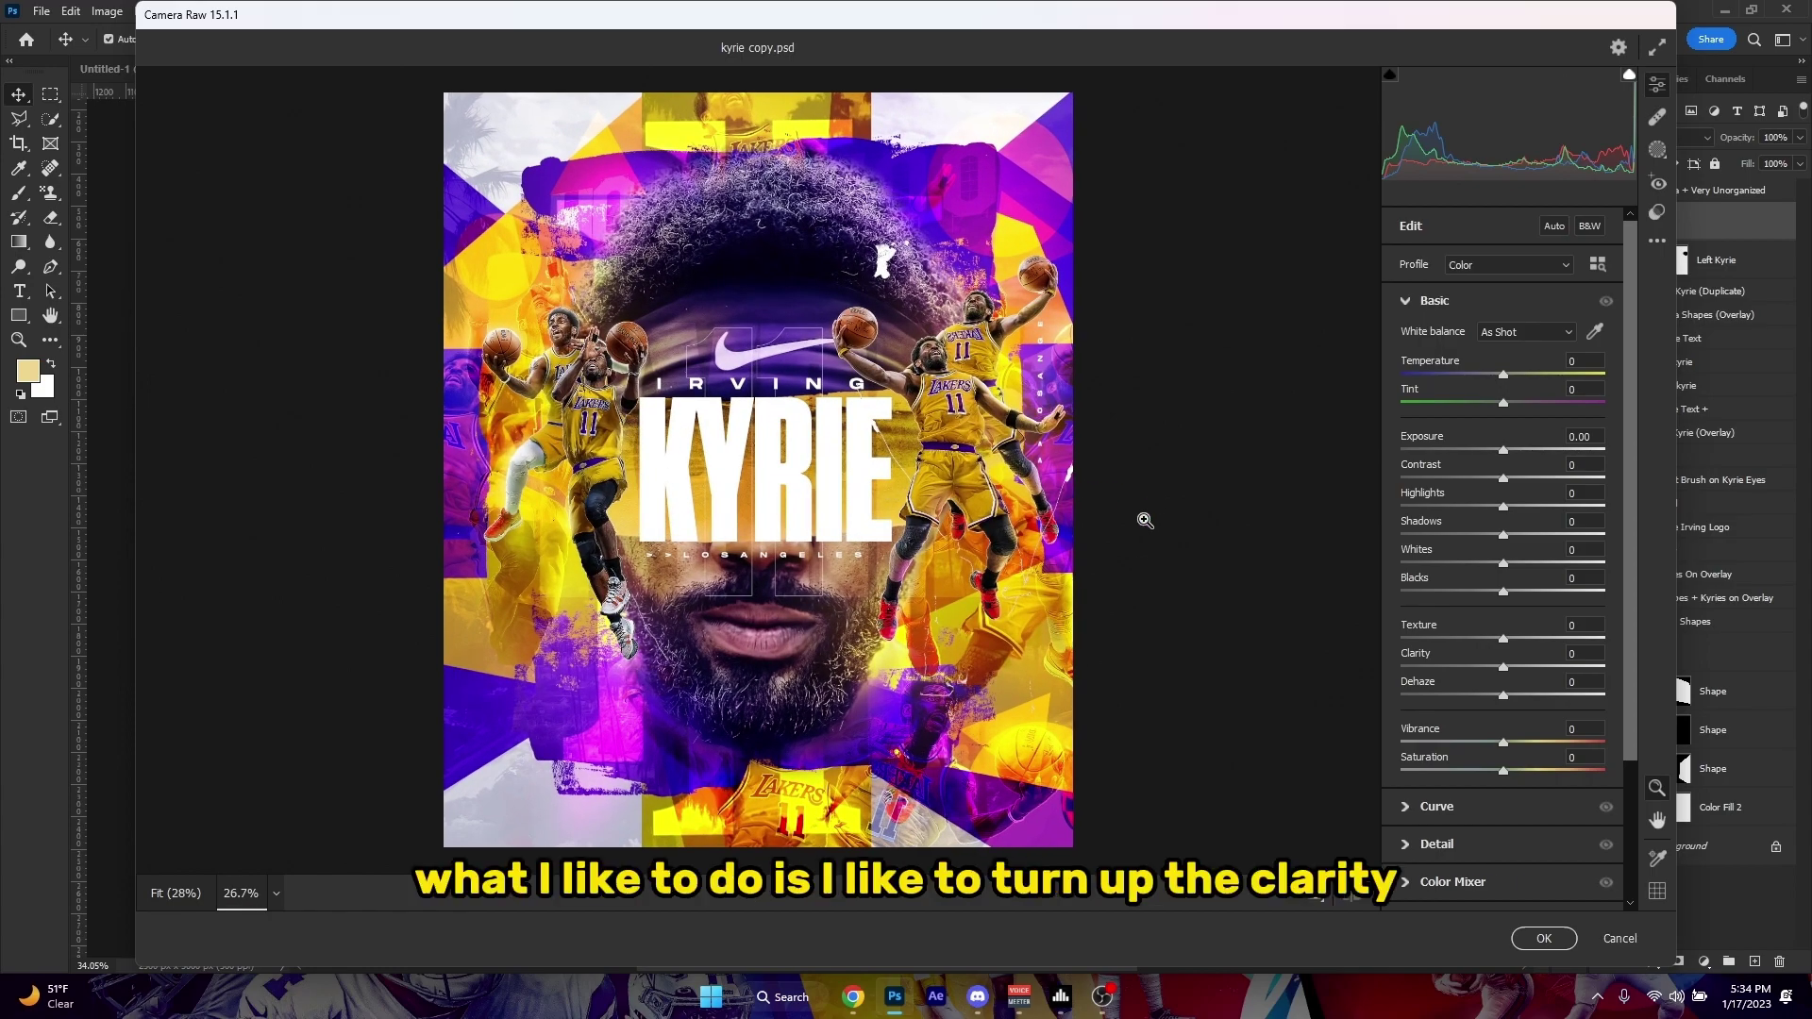
{"action": "left_click", "coordinate": [1536, 666]}
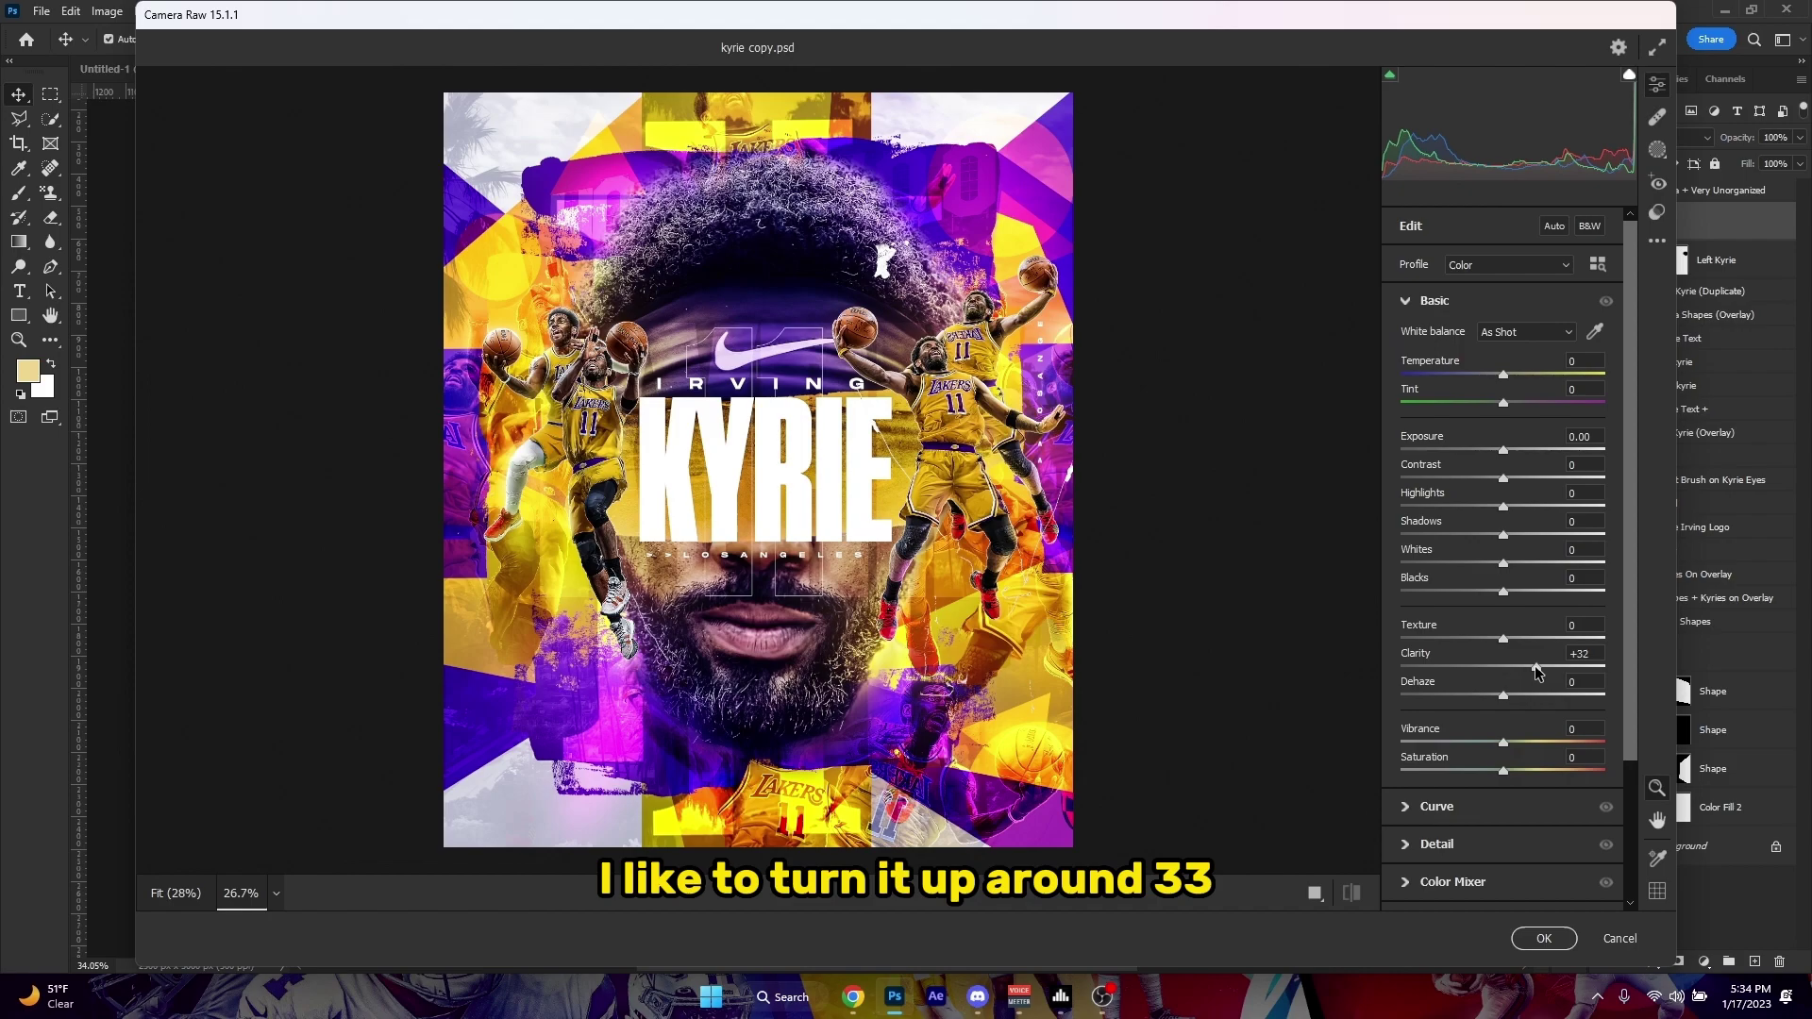
{"action": "left_click", "coordinate": [1531, 638]}
{"action": "left_click_drag", "start_coordinate": [1533, 641], "coordinate": [1531, 643]}
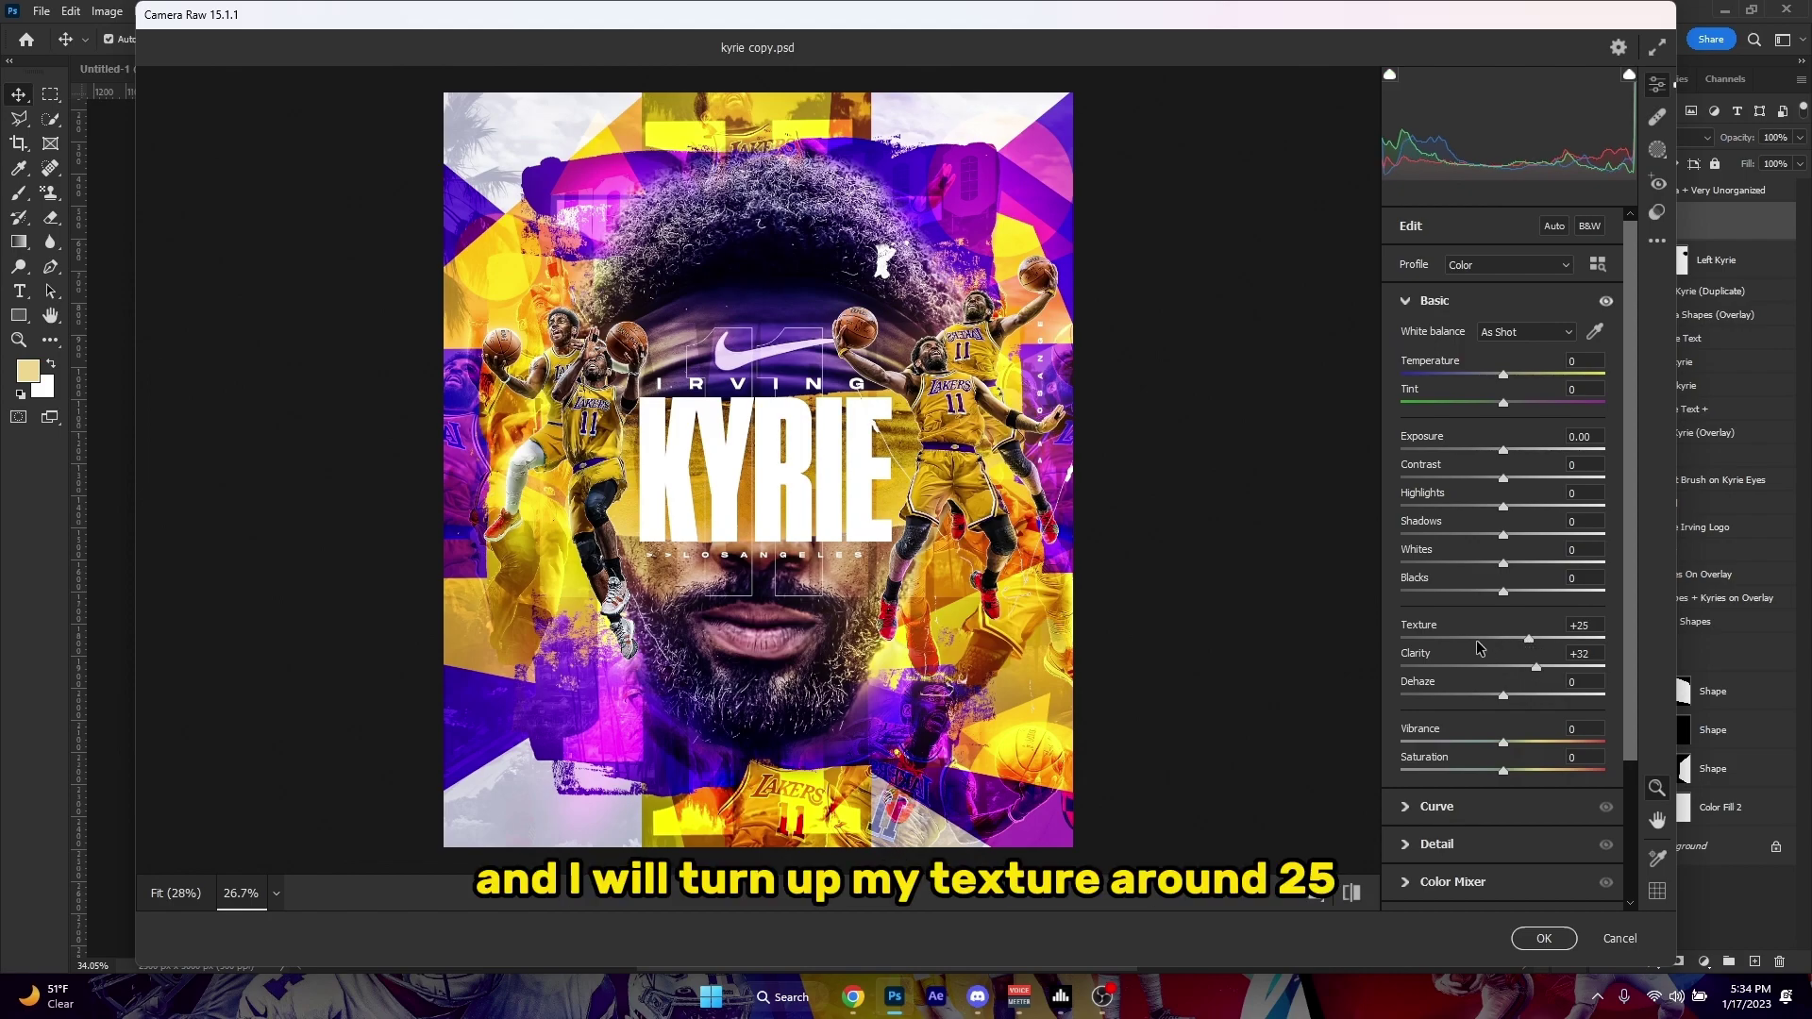
Try an exaggerated Clarity of +82 on the poster and undo it.
{"action": "left_click", "coordinate": [1576, 666]}
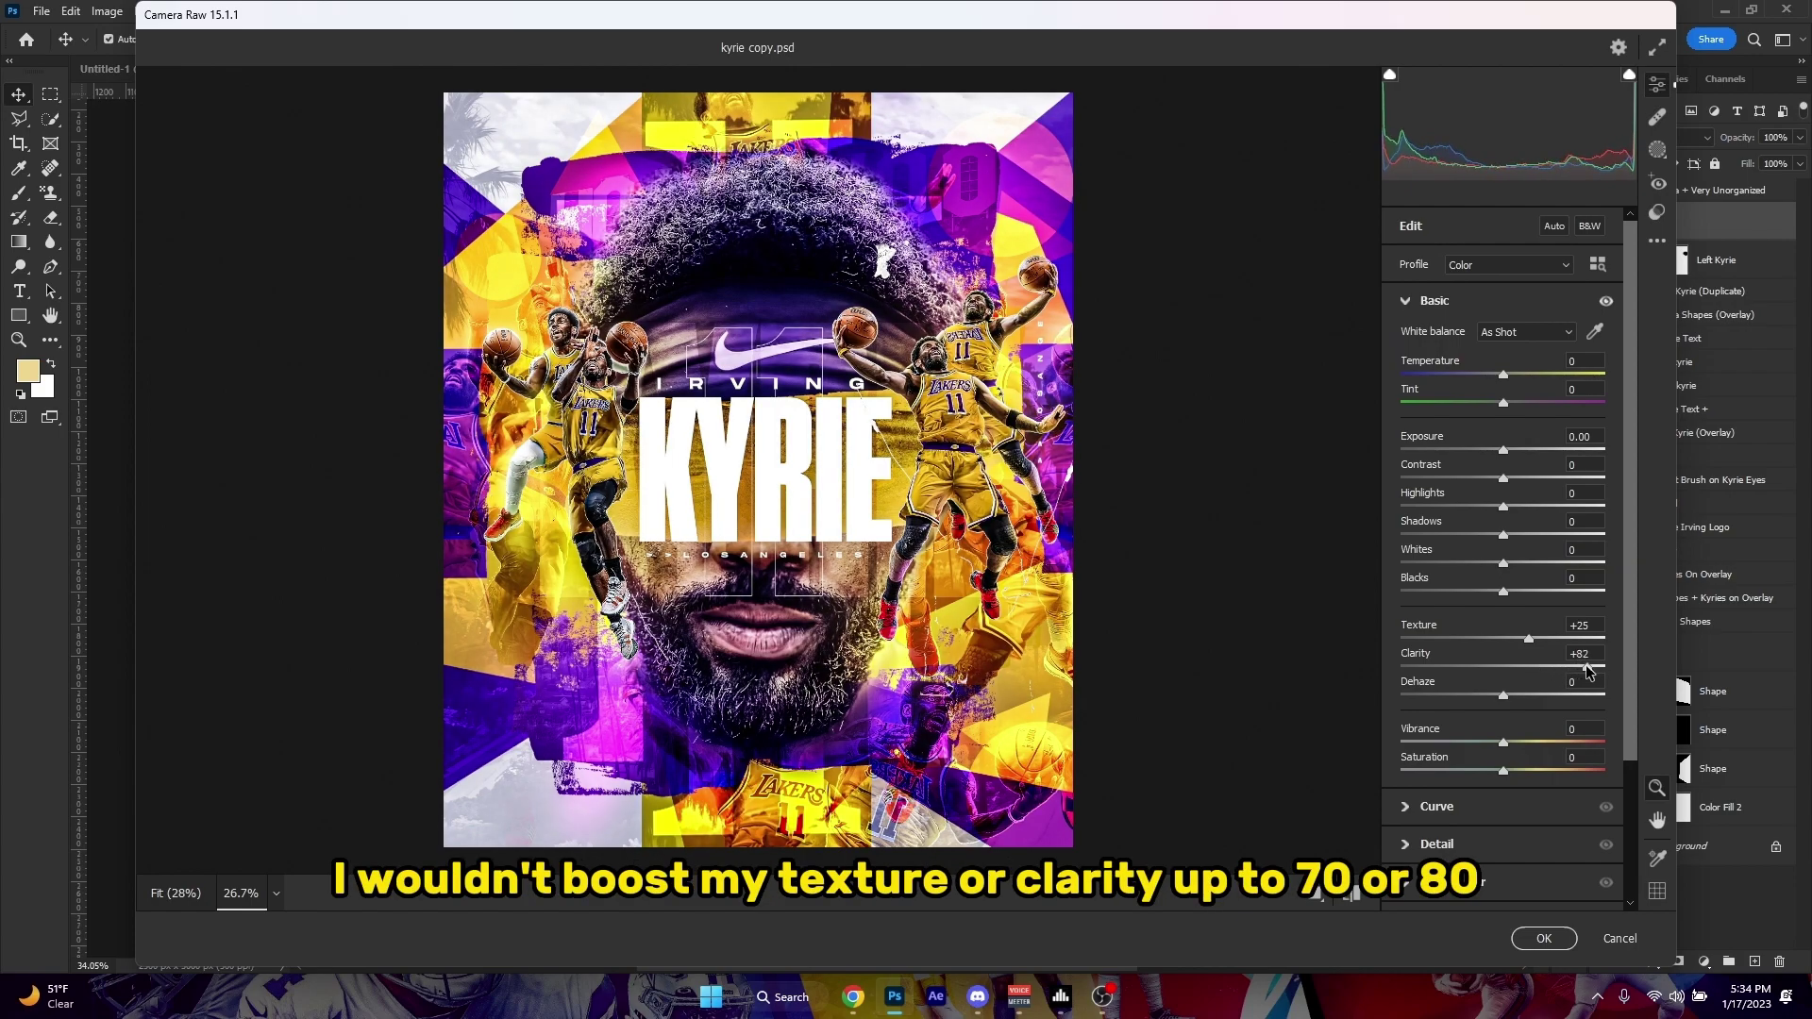
{"action": "key", "text": "ctrl+z"}
{"action": "scroll", "coordinate": [1212, 659], "scroll_direction": "down", "scroll_amount": 5}
{"action": "scroll", "coordinate": [1210, 665], "scroll_direction": "up", "scroll_amount": 6}
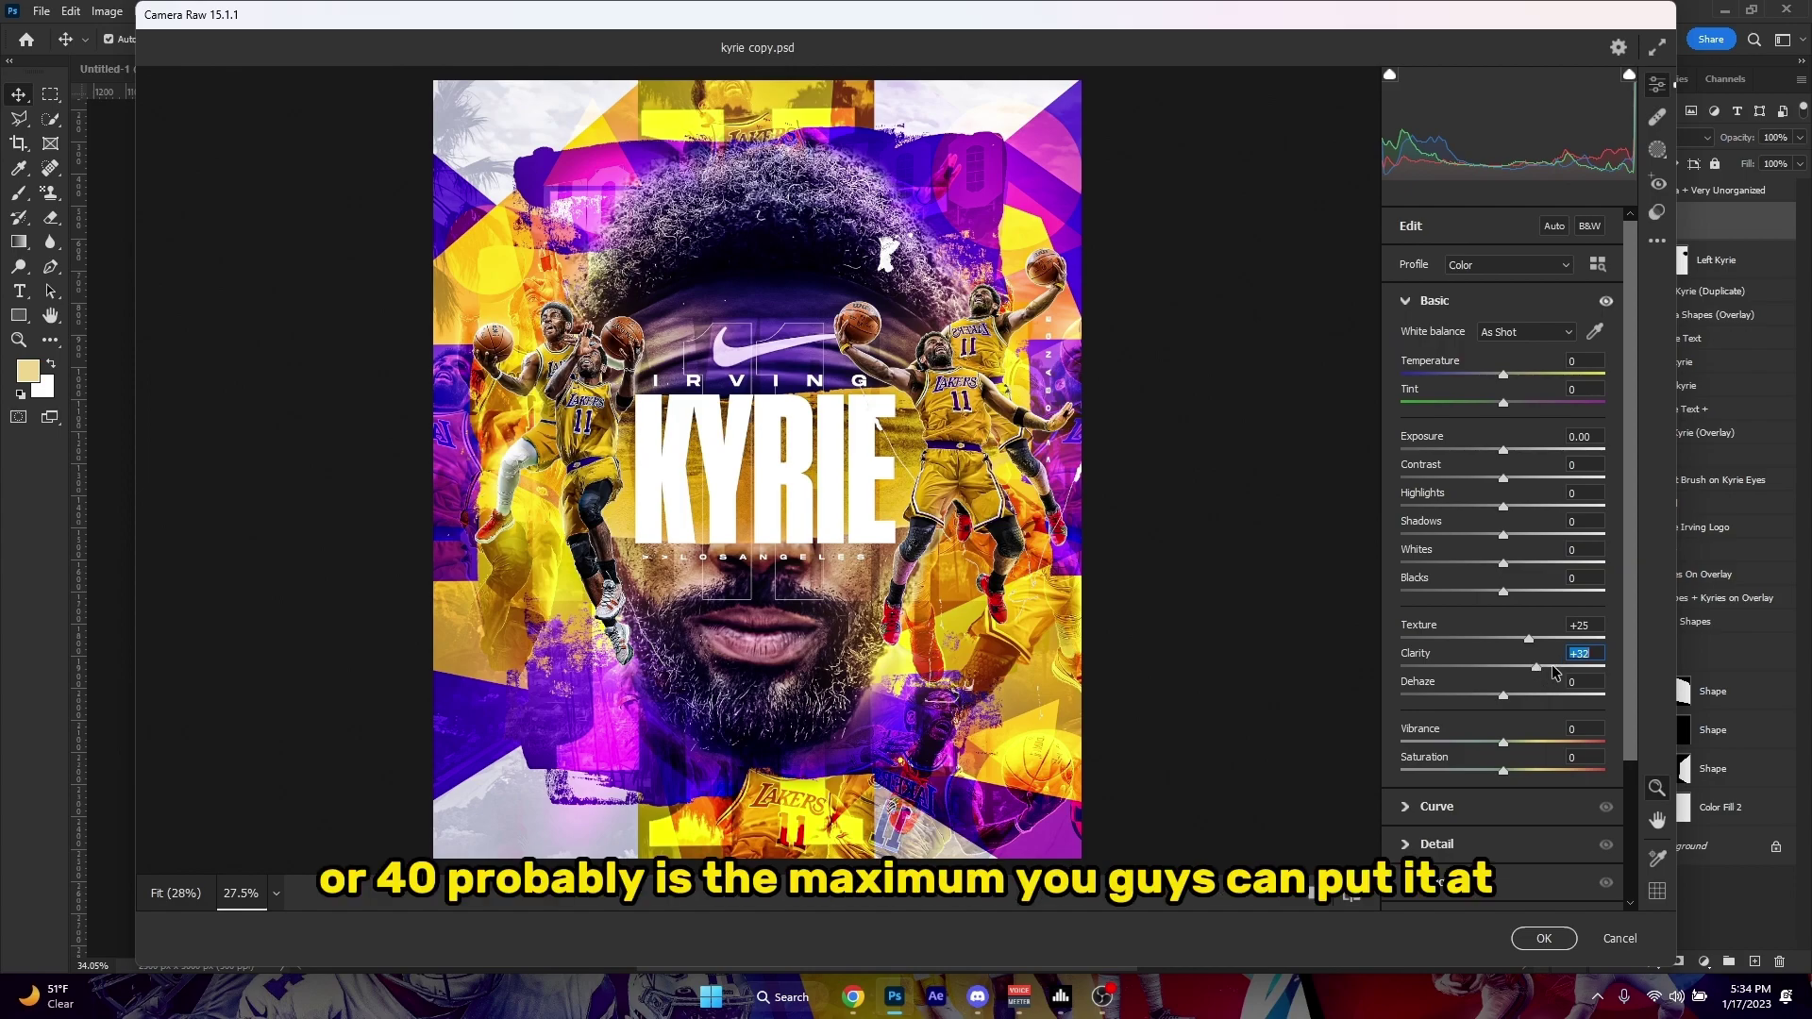
Set the poster's Vibrance to +54.
{"action": "scroll", "coordinate": [1090, 596], "scroll_direction": "down", "scroll_amount": 2}
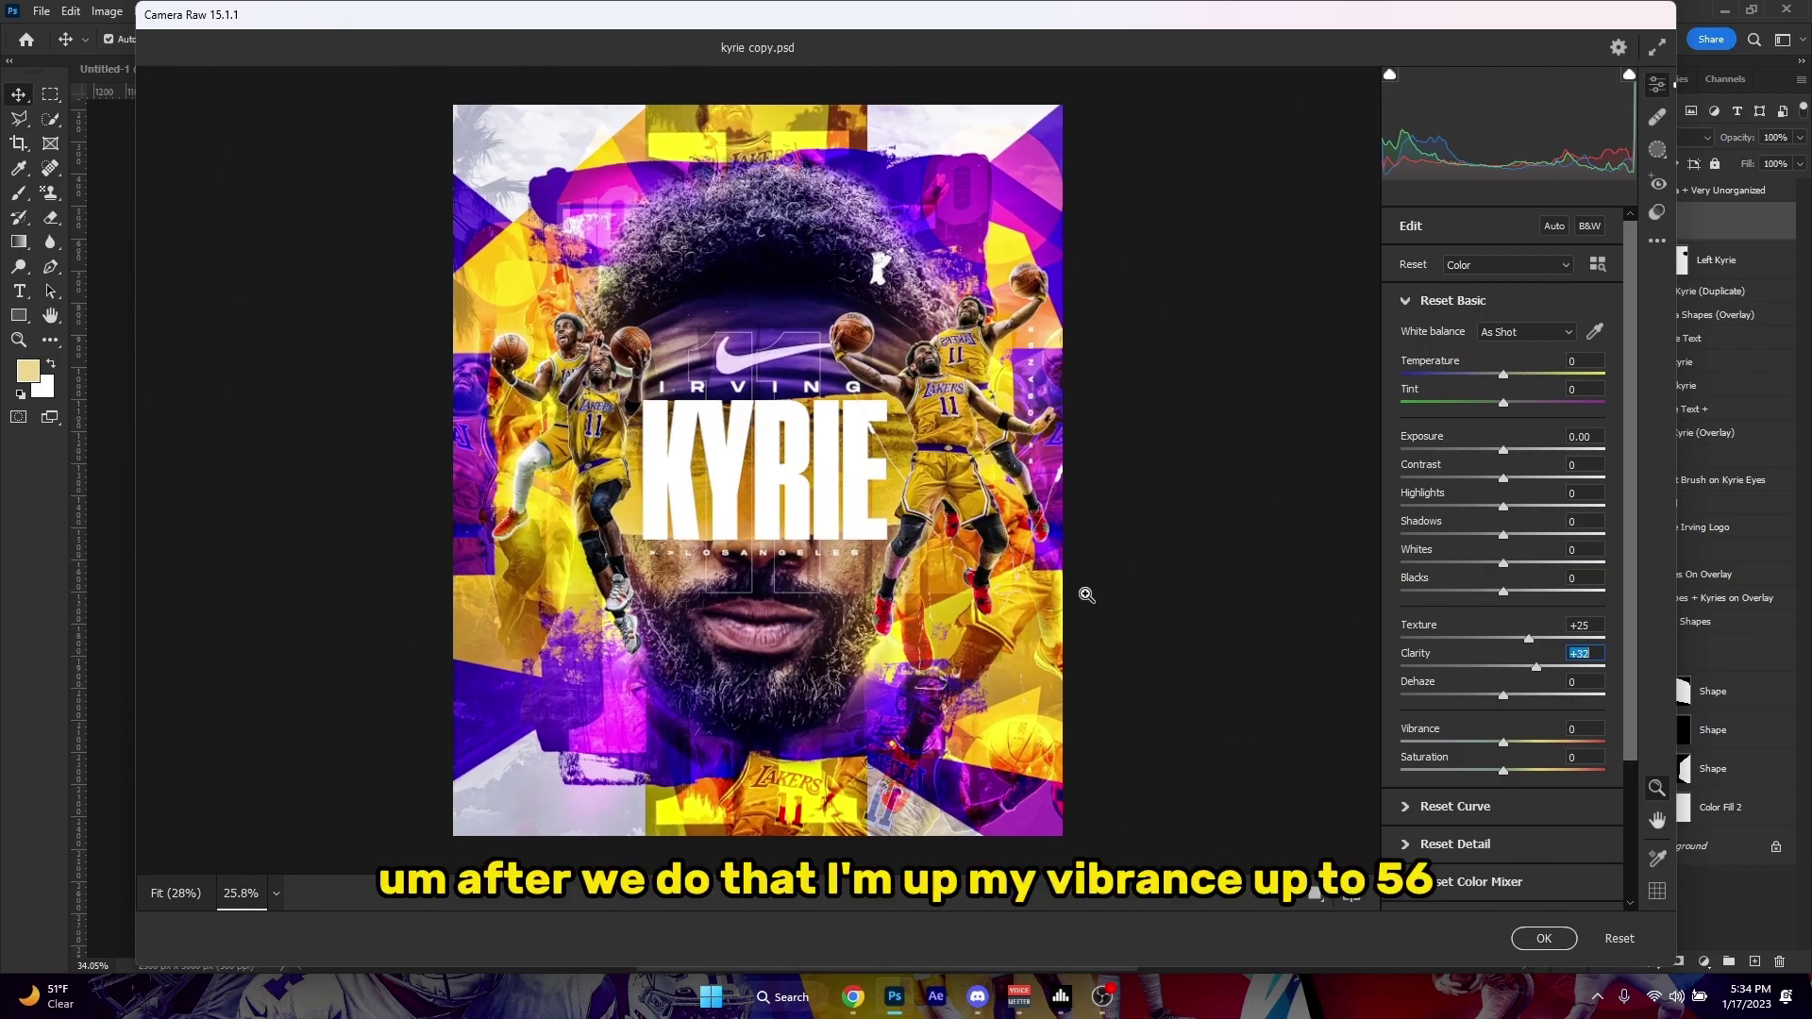
{"action": "scroll", "coordinate": [1084, 594], "scroll_direction": "up", "scroll_amount": 3}
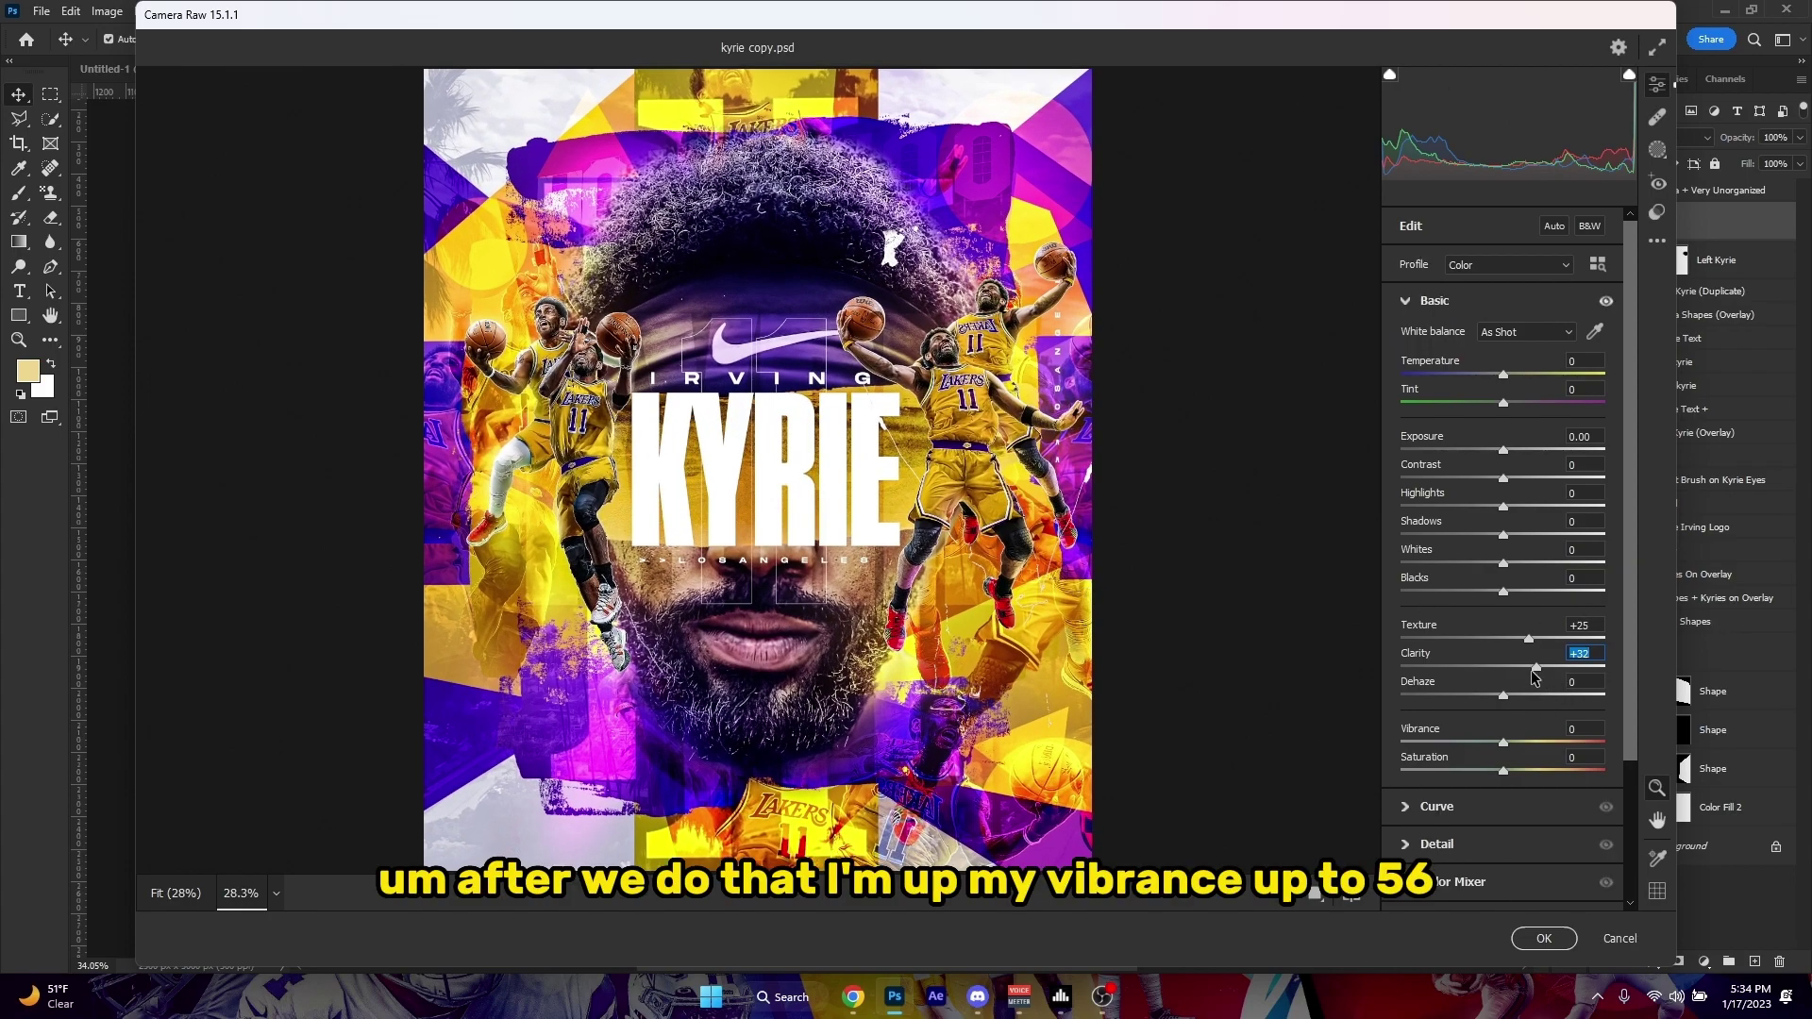
{"action": "scroll", "coordinate": [1063, 591], "scroll_direction": "down", "scroll_amount": 1}
{"action": "scroll", "coordinate": [923, 558], "scroll_direction": "up", "scroll_amount": 2}
{"action": "scroll", "coordinate": [923, 559], "scroll_direction": "down", "scroll_amount": 1}
{"action": "left_click", "coordinate": [1559, 742]}
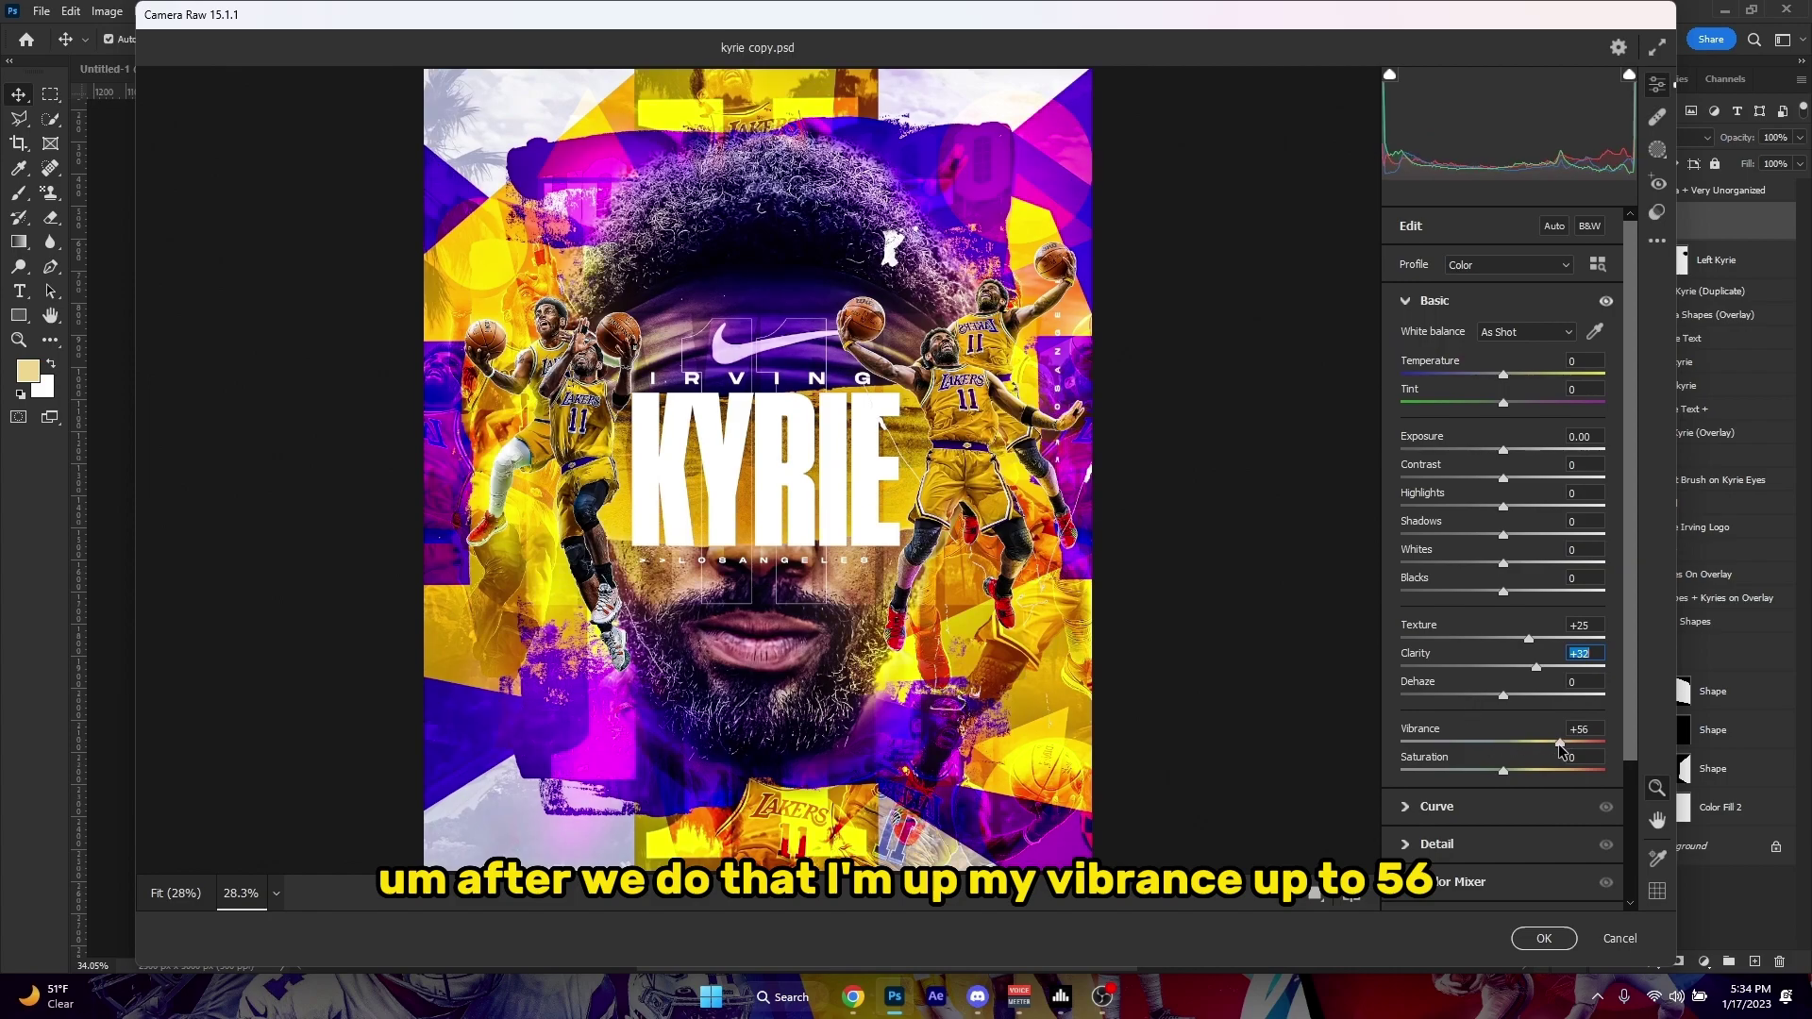
{"action": "scroll", "coordinate": [991, 621], "scroll_direction": "down", "scroll_amount": 4}
{"action": "scroll", "coordinate": [971, 607], "scroll_direction": "up", "scroll_amount": 1}
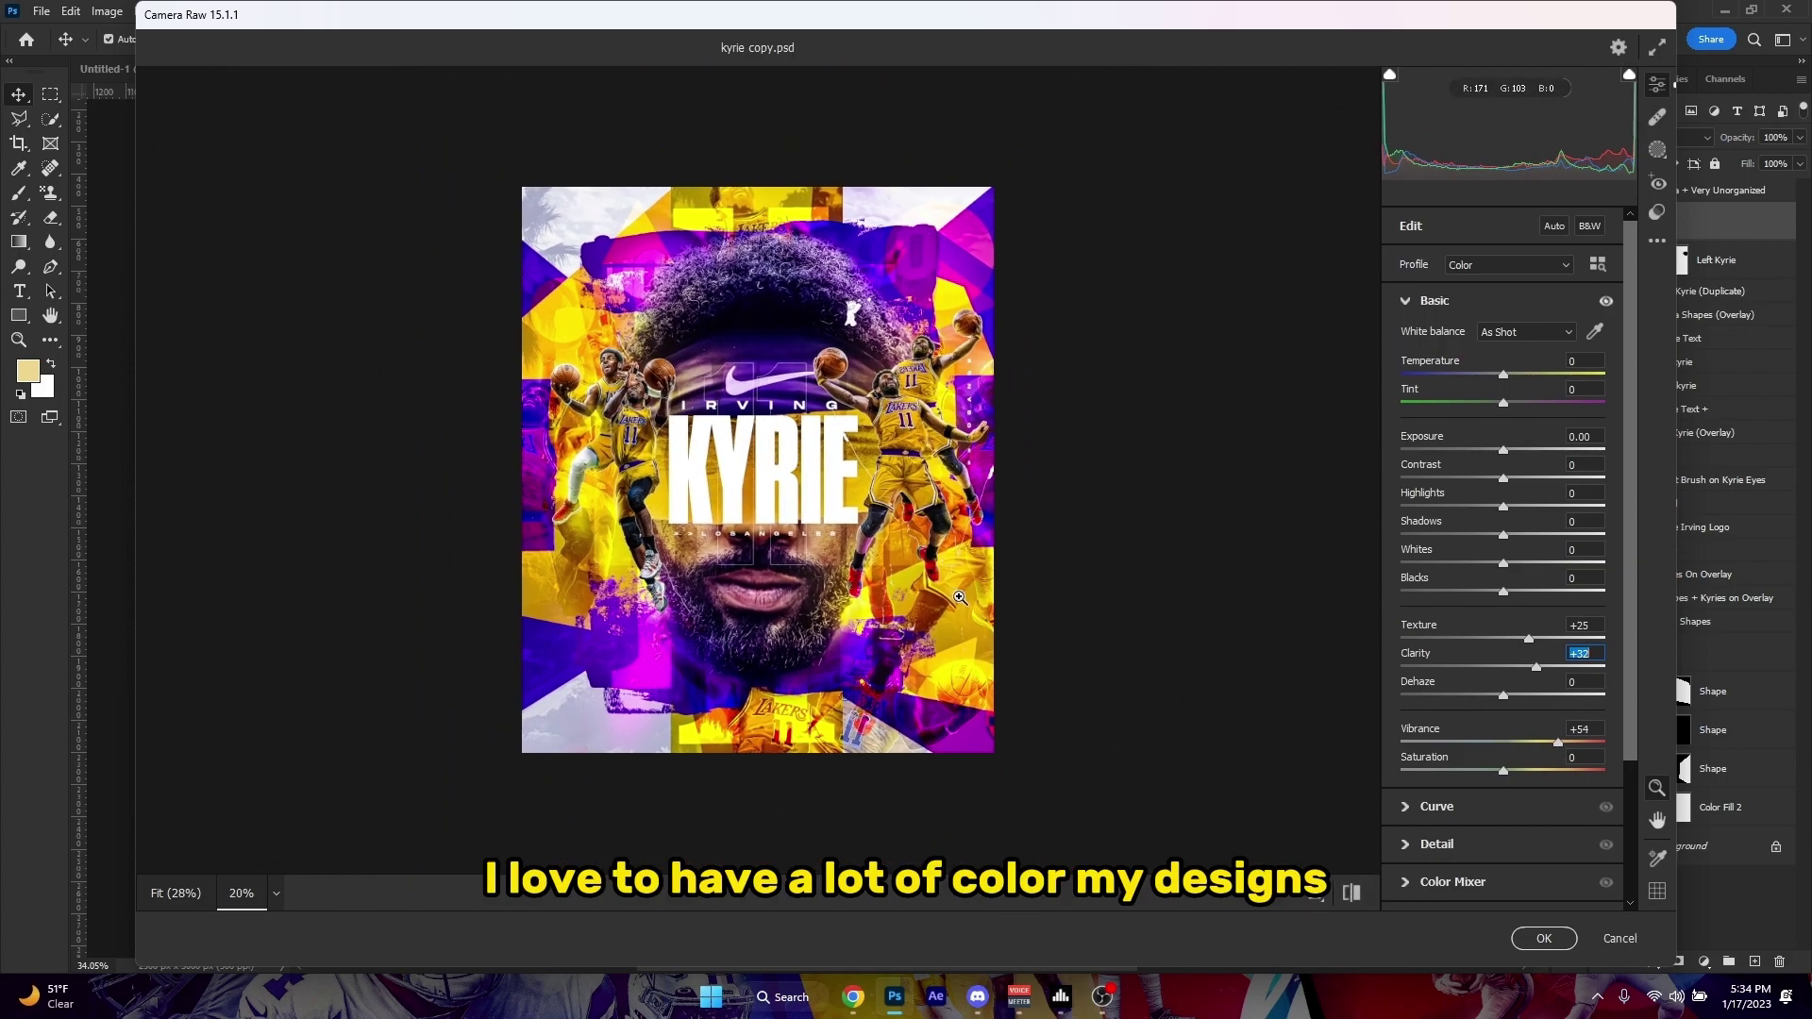
Set Saturation to +11 and compare the poster with and without the change.
{"action": "scroll", "coordinate": [948, 597], "scroll_direction": "down", "scroll_amount": 1}
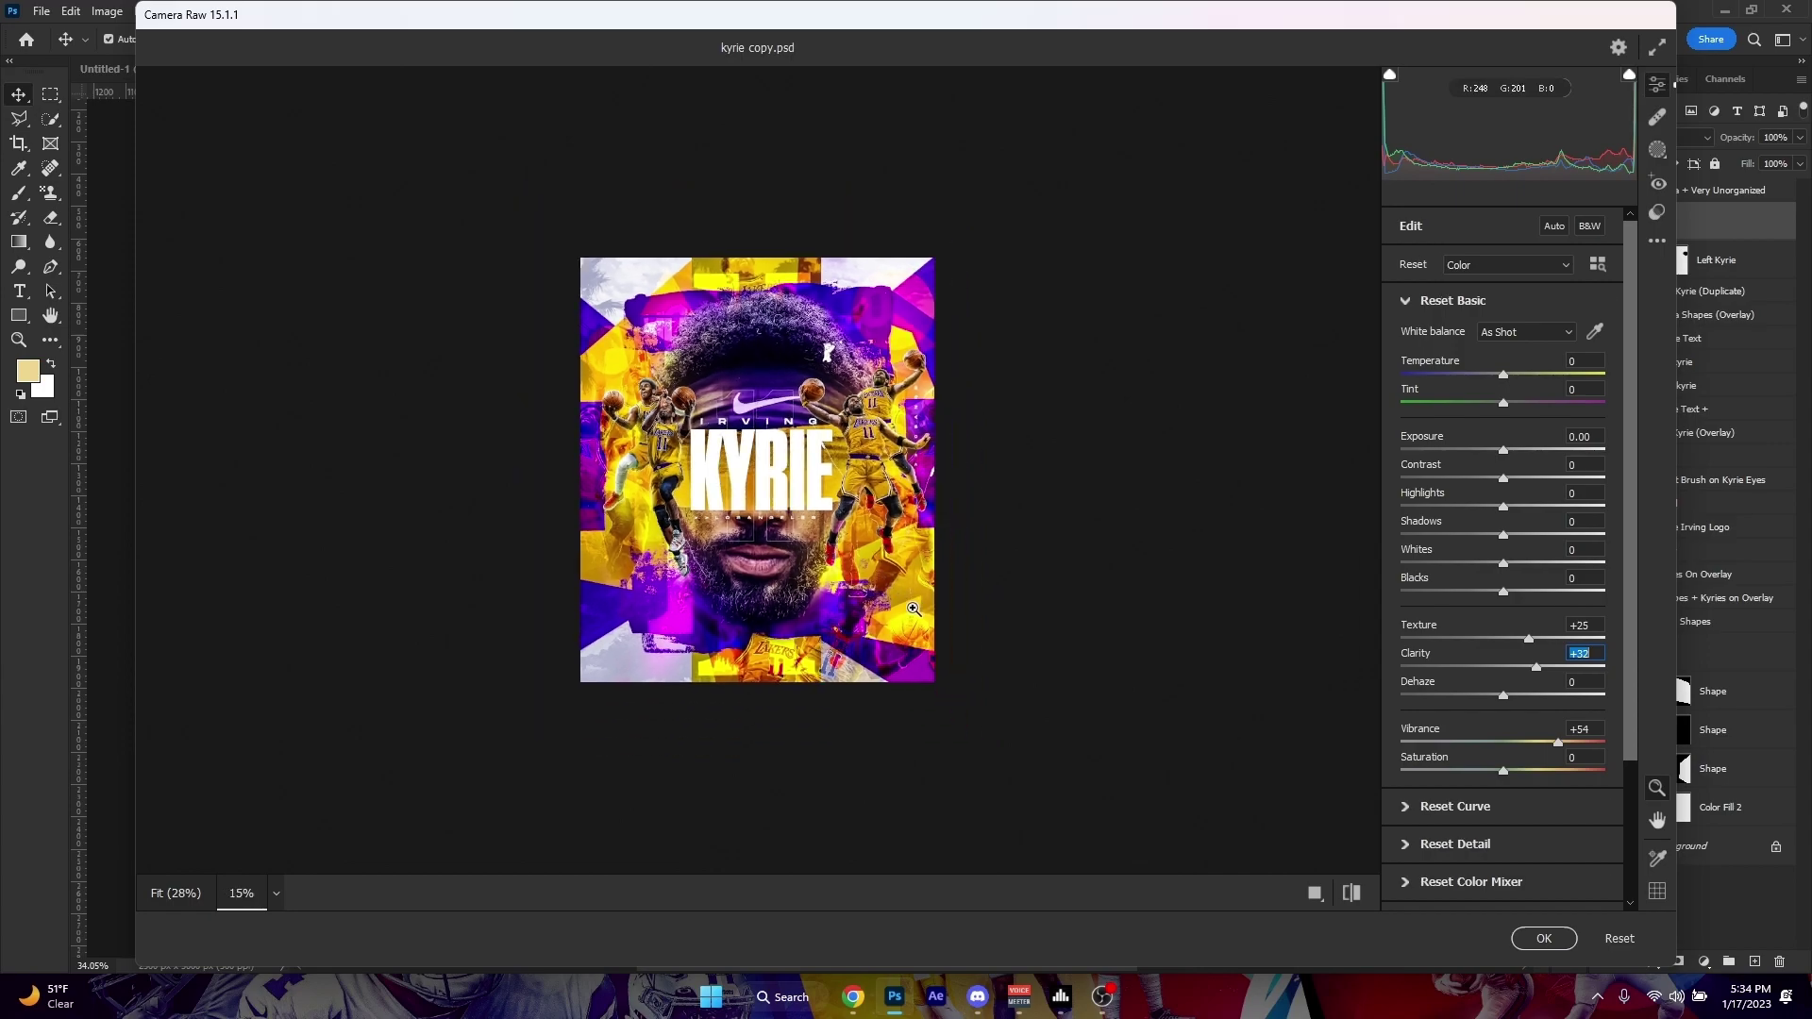
{"action": "scroll", "coordinate": [915, 609], "scroll_direction": "up", "scroll_amount": 2}
{"action": "scroll", "coordinate": [1481, 722], "scroll_direction": "down", "scroll_amount": 2}
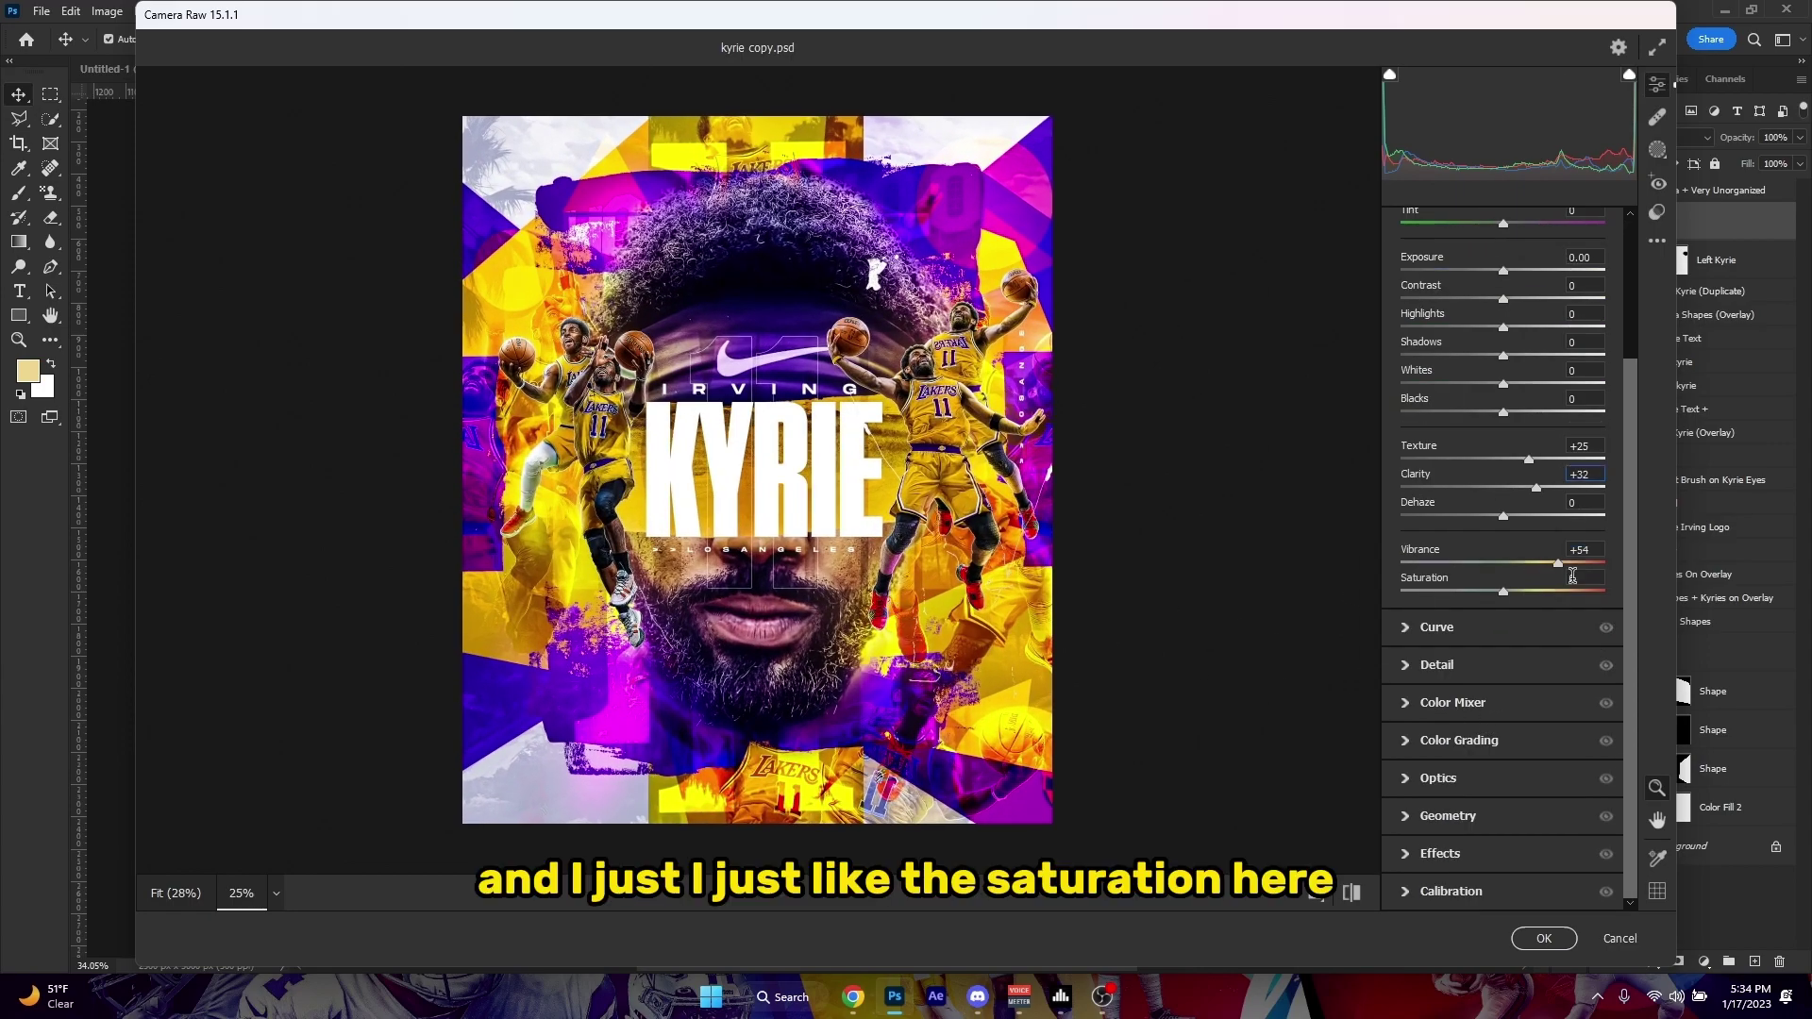
{"action": "scroll", "coordinate": [1519, 614], "scroll_direction": "up", "scroll_amount": 1}
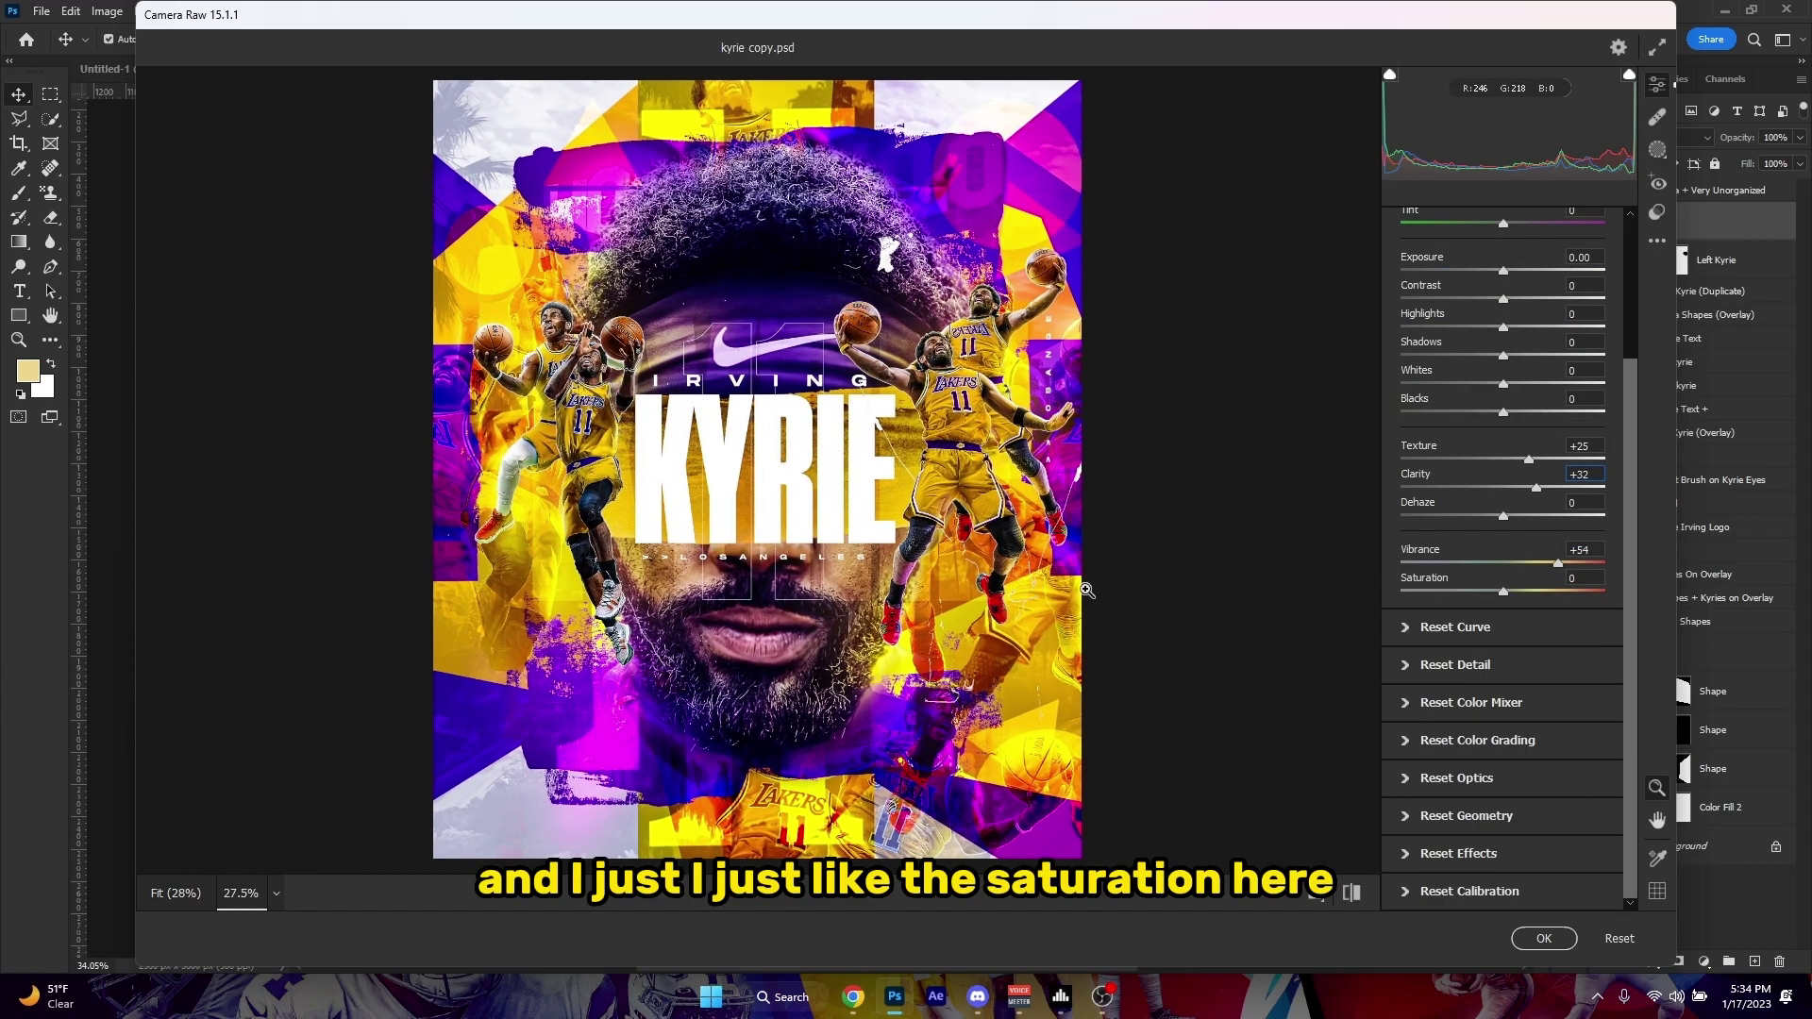
{"action": "left_click", "coordinate": [1510, 590]}
{"action": "left_click_drag", "start_coordinate": [1515, 592], "coordinate": [1518, 594]}
{"action": "scroll", "coordinate": [1108, 622], "scroll_direction": "down", "scroll_amount": 5}
{"action": "key", "text": "ctrl+z"}
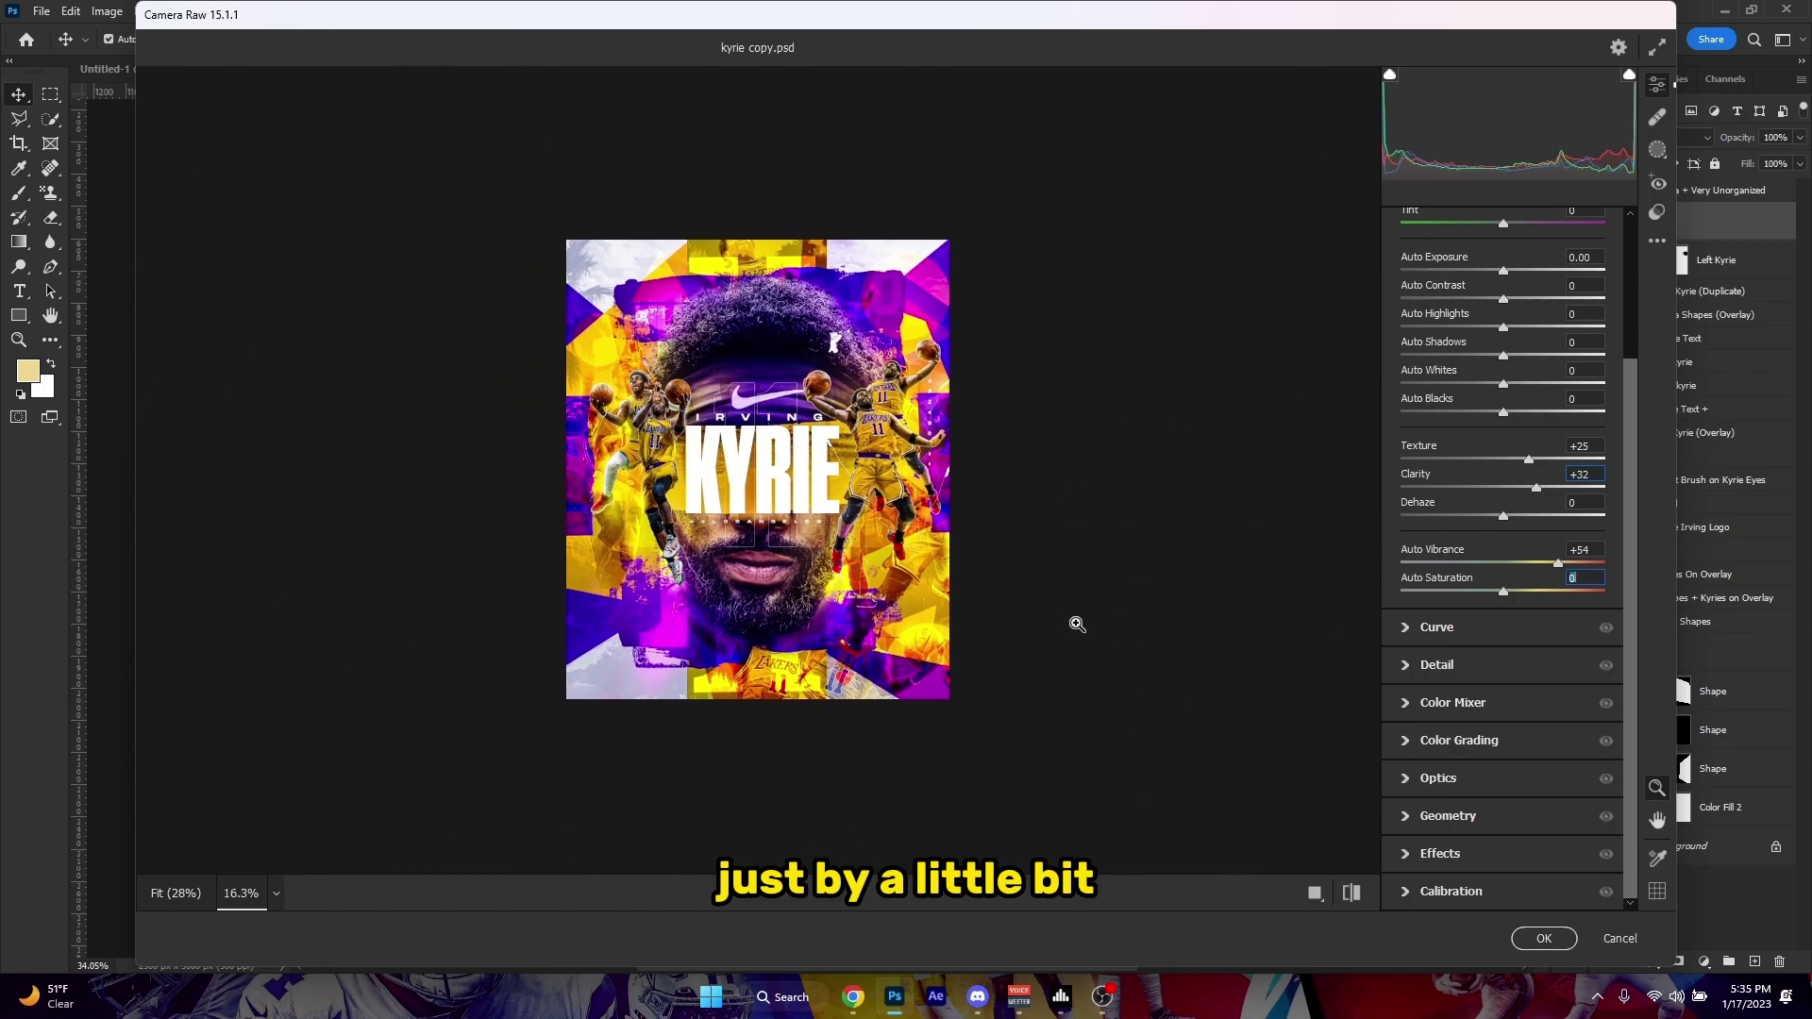
{"action": "key", "text": "ctrl+shift+z"}
{"action": "scroll", "coordinate": [1050, 595], "scroll_direction": "up", "scroll_amount": 5}
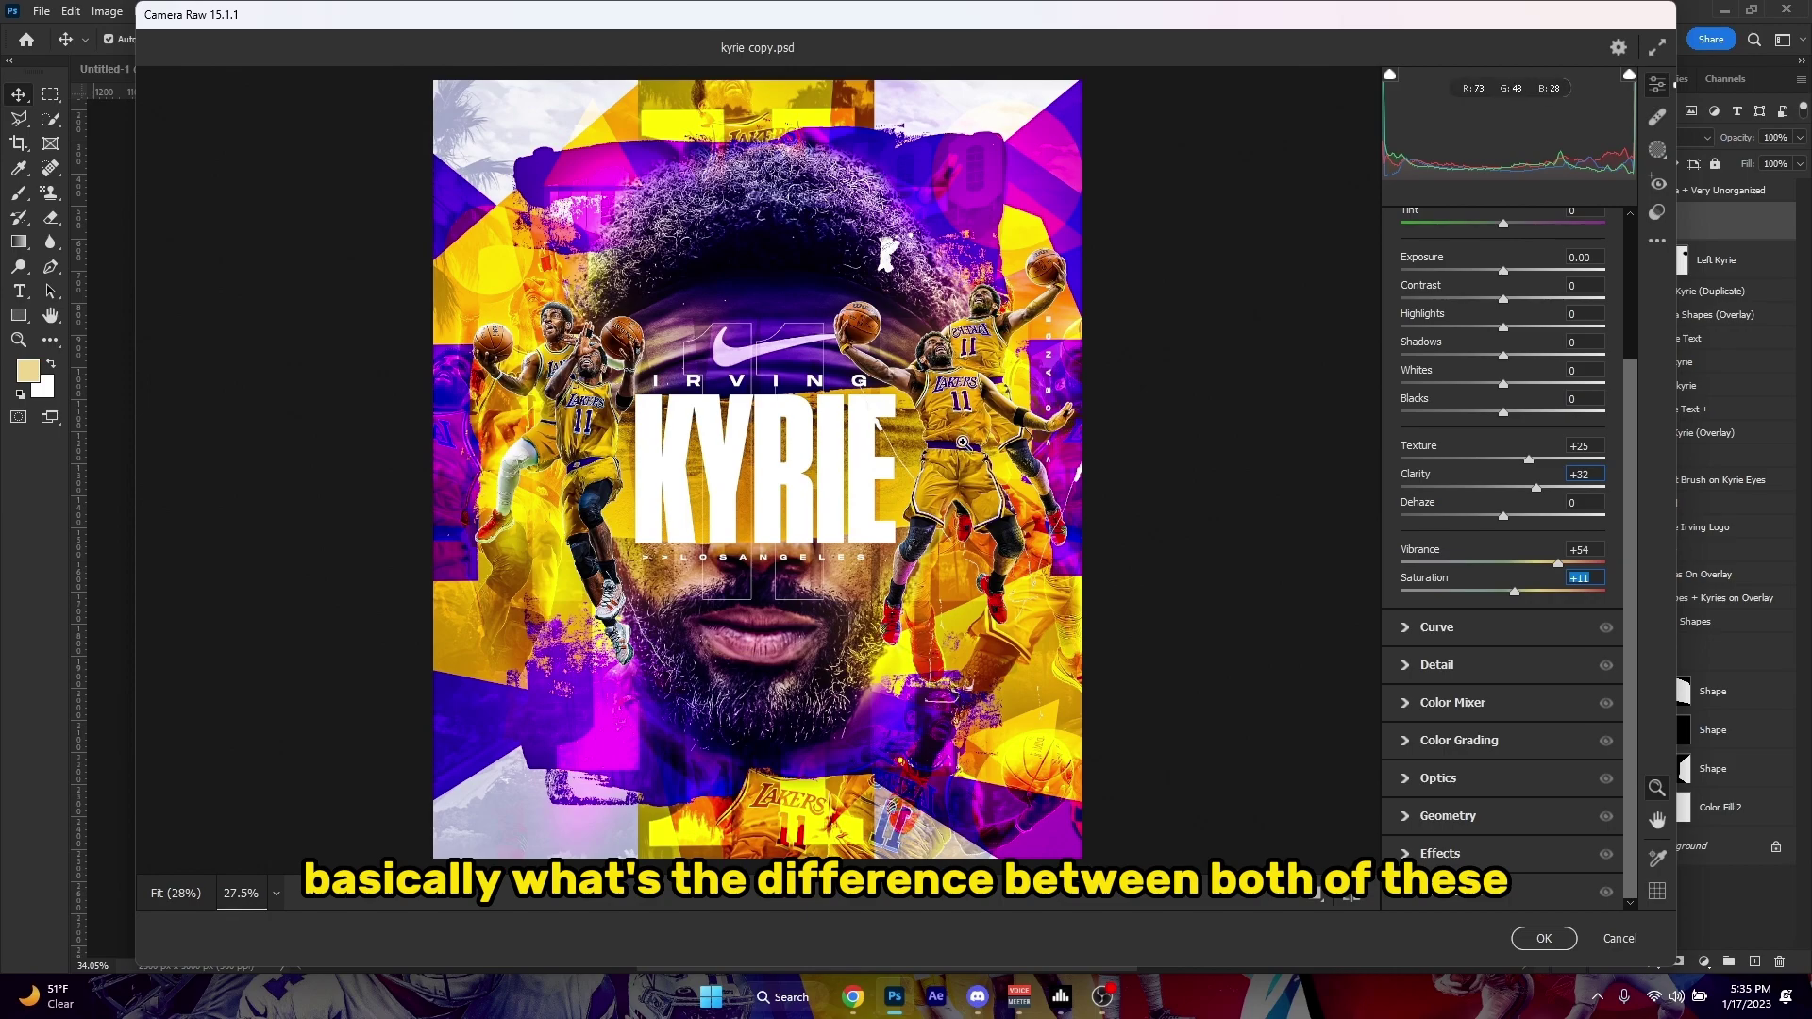
Examine how the vibrance and saturation boosts affect the poster's colors, up close and at full view.
{"action": "scroll", "coordinate": [1052, 490], "scroll_direction": "up", "scroll_amount": 2}
{"action": "scroll", "coordinate": [1050, 492], "scroll_direction": "down", "scroll_amount": 2}
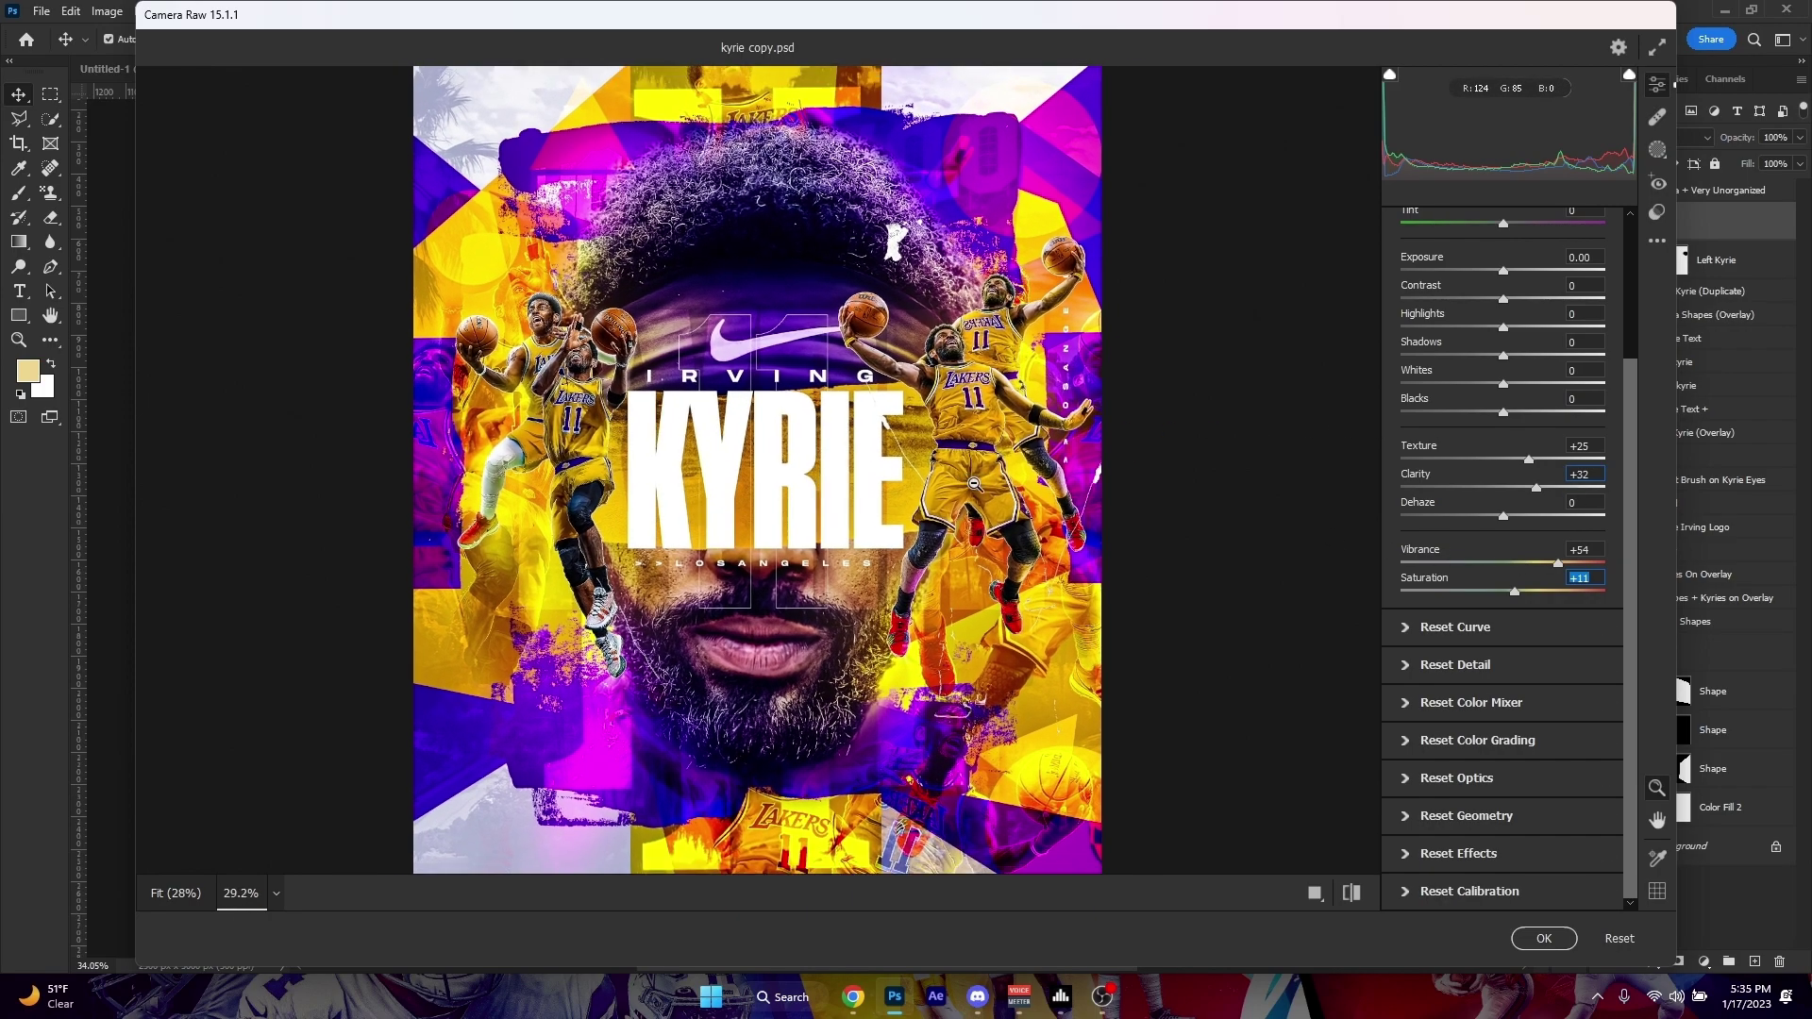
{"action": "scroll", "coordinate": [1048, 491], "scroll_direction": "down", "scroll_amount": 2}
{"action": "scroll", "coordinate": [962, 489], "scroll_direction": "up", "scroll_amount": 1}
{"action": "key", "text": "alt"}
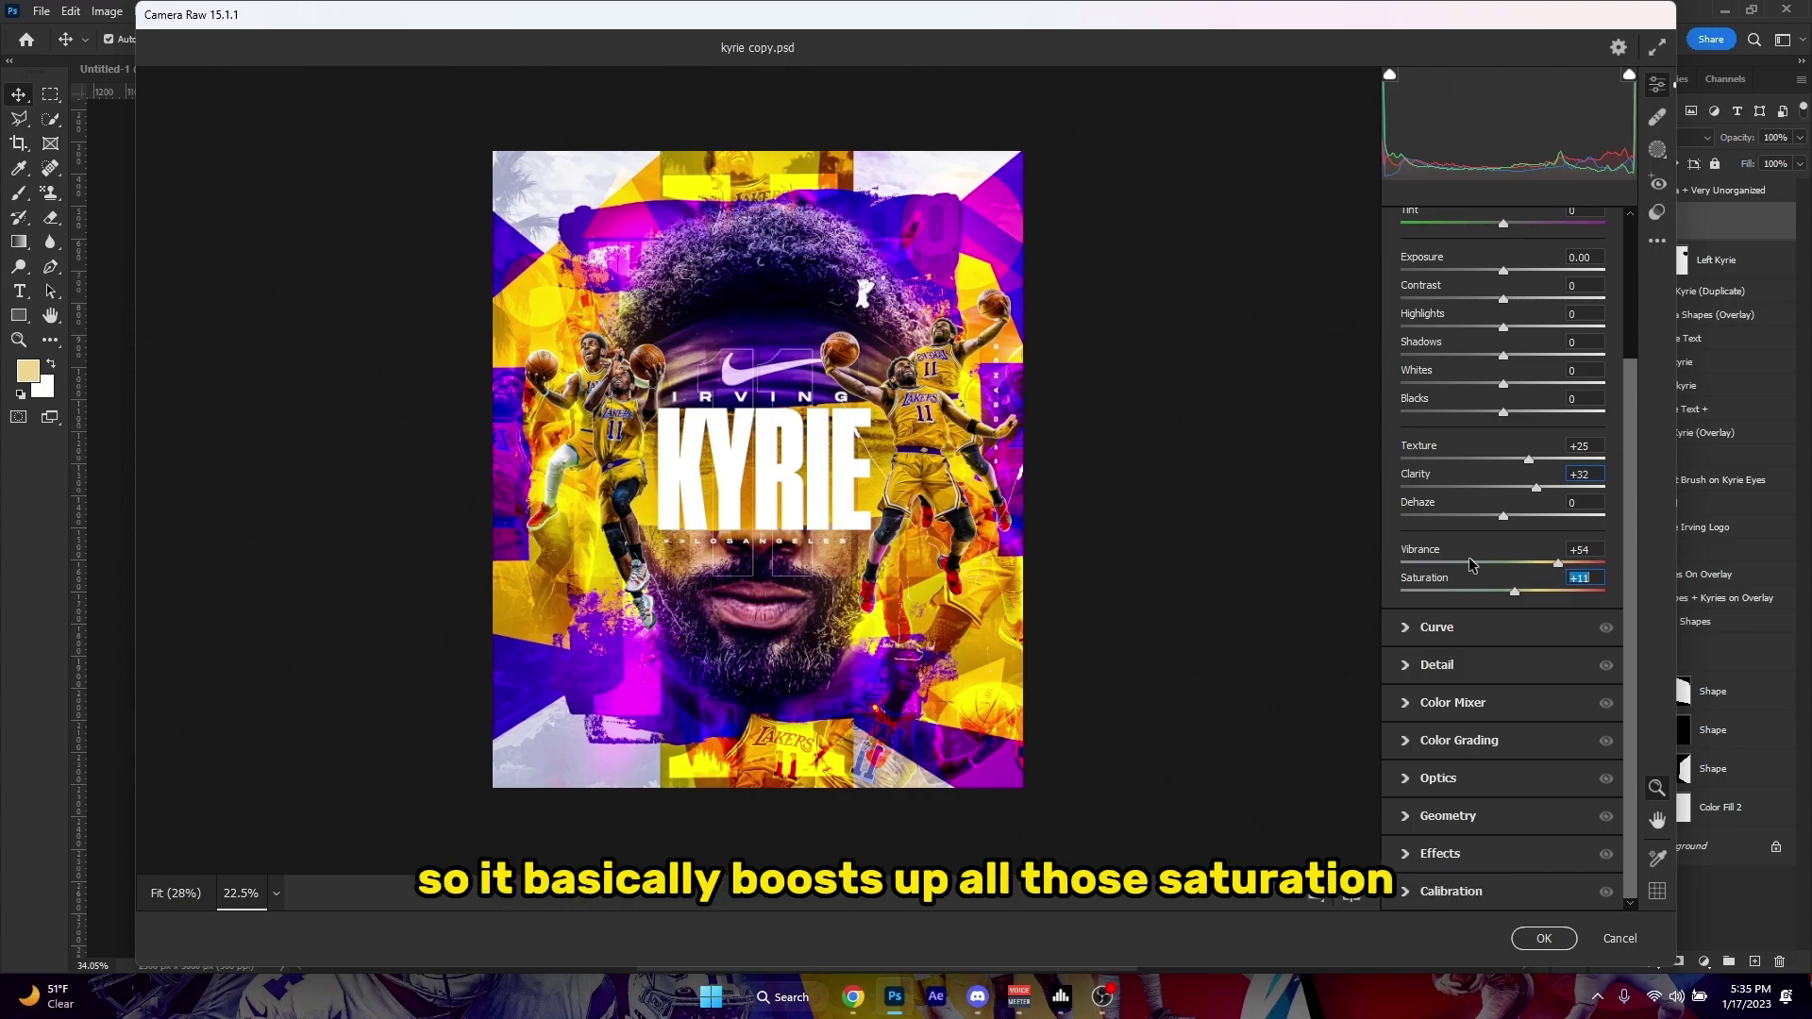
{"action": "scroll", "coordinate": [950, 319], "scroll_direction": "up", "scroll_amount": 2}
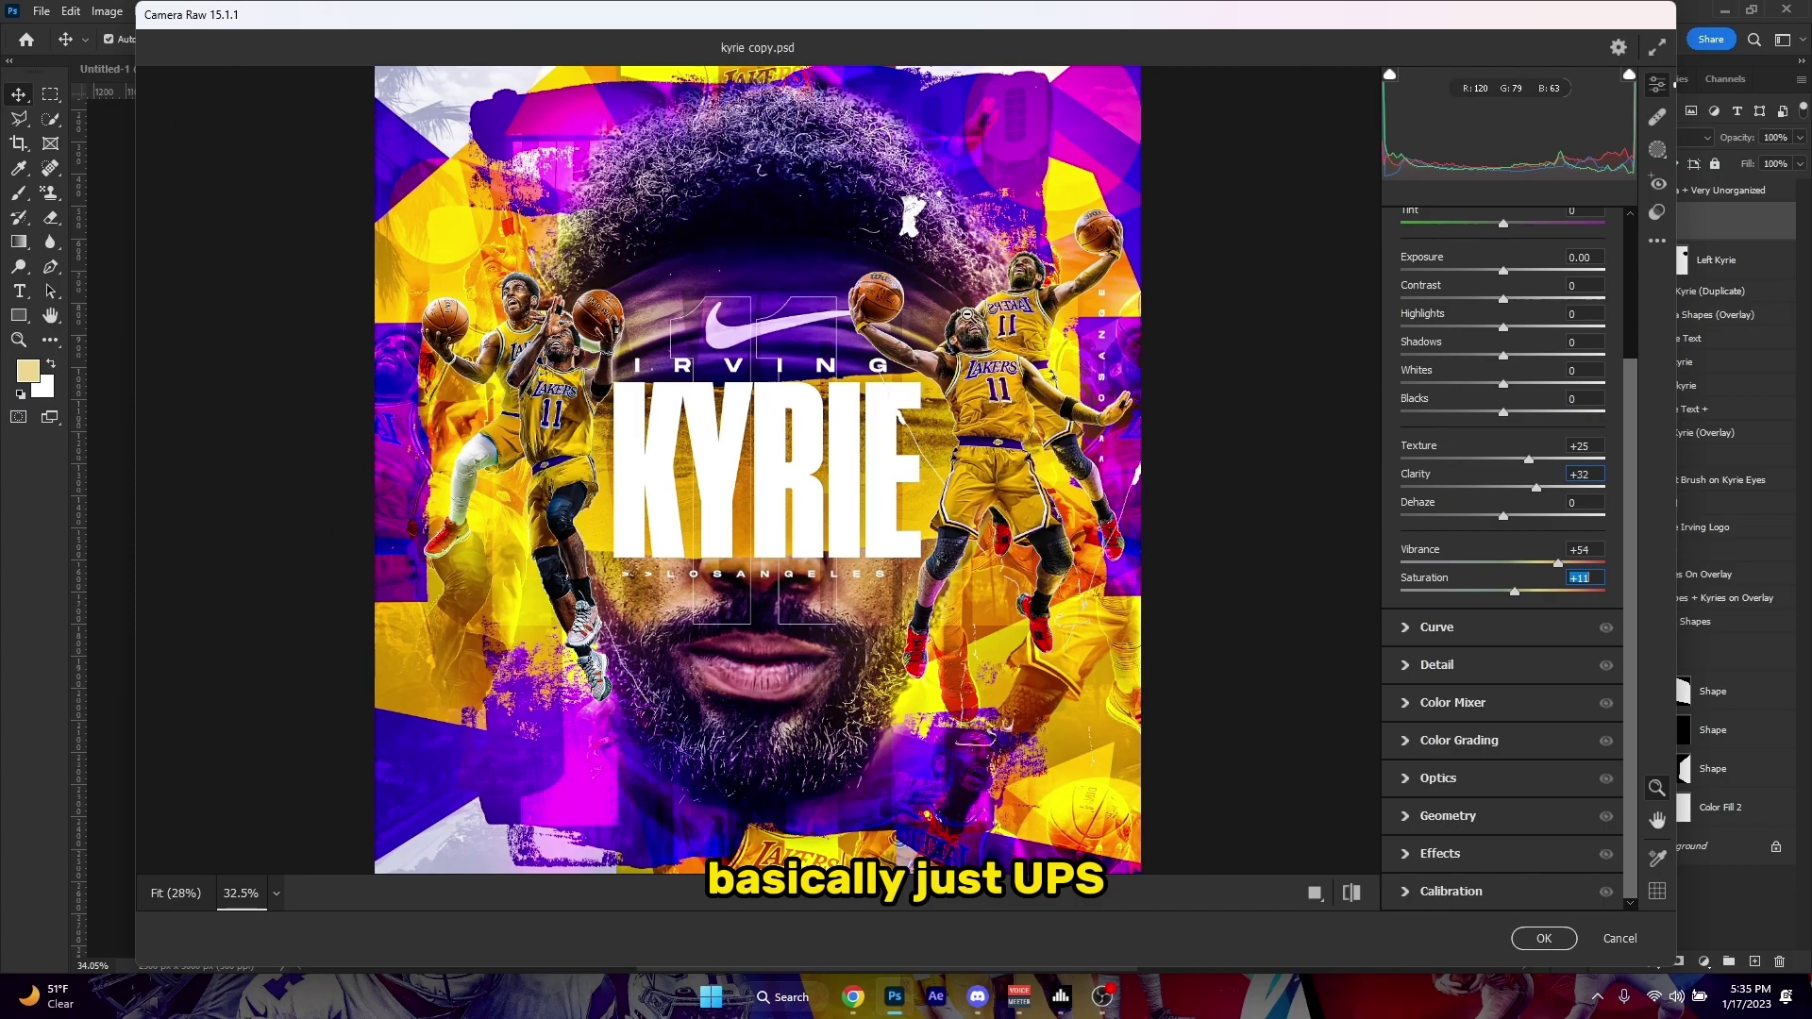
{"action": "scroll", "coordinate": [950, 319], "scroll_direction": "down", "scroll_amount": 2}
{"action": "scroll", "coordinate": [963, 320], "scroll_direction": "up", "scroll_amount": 3}
{"action": "scroll", "coordinate": [1028, 362], "scroll_direction": "down", "scroll_amount": 4}
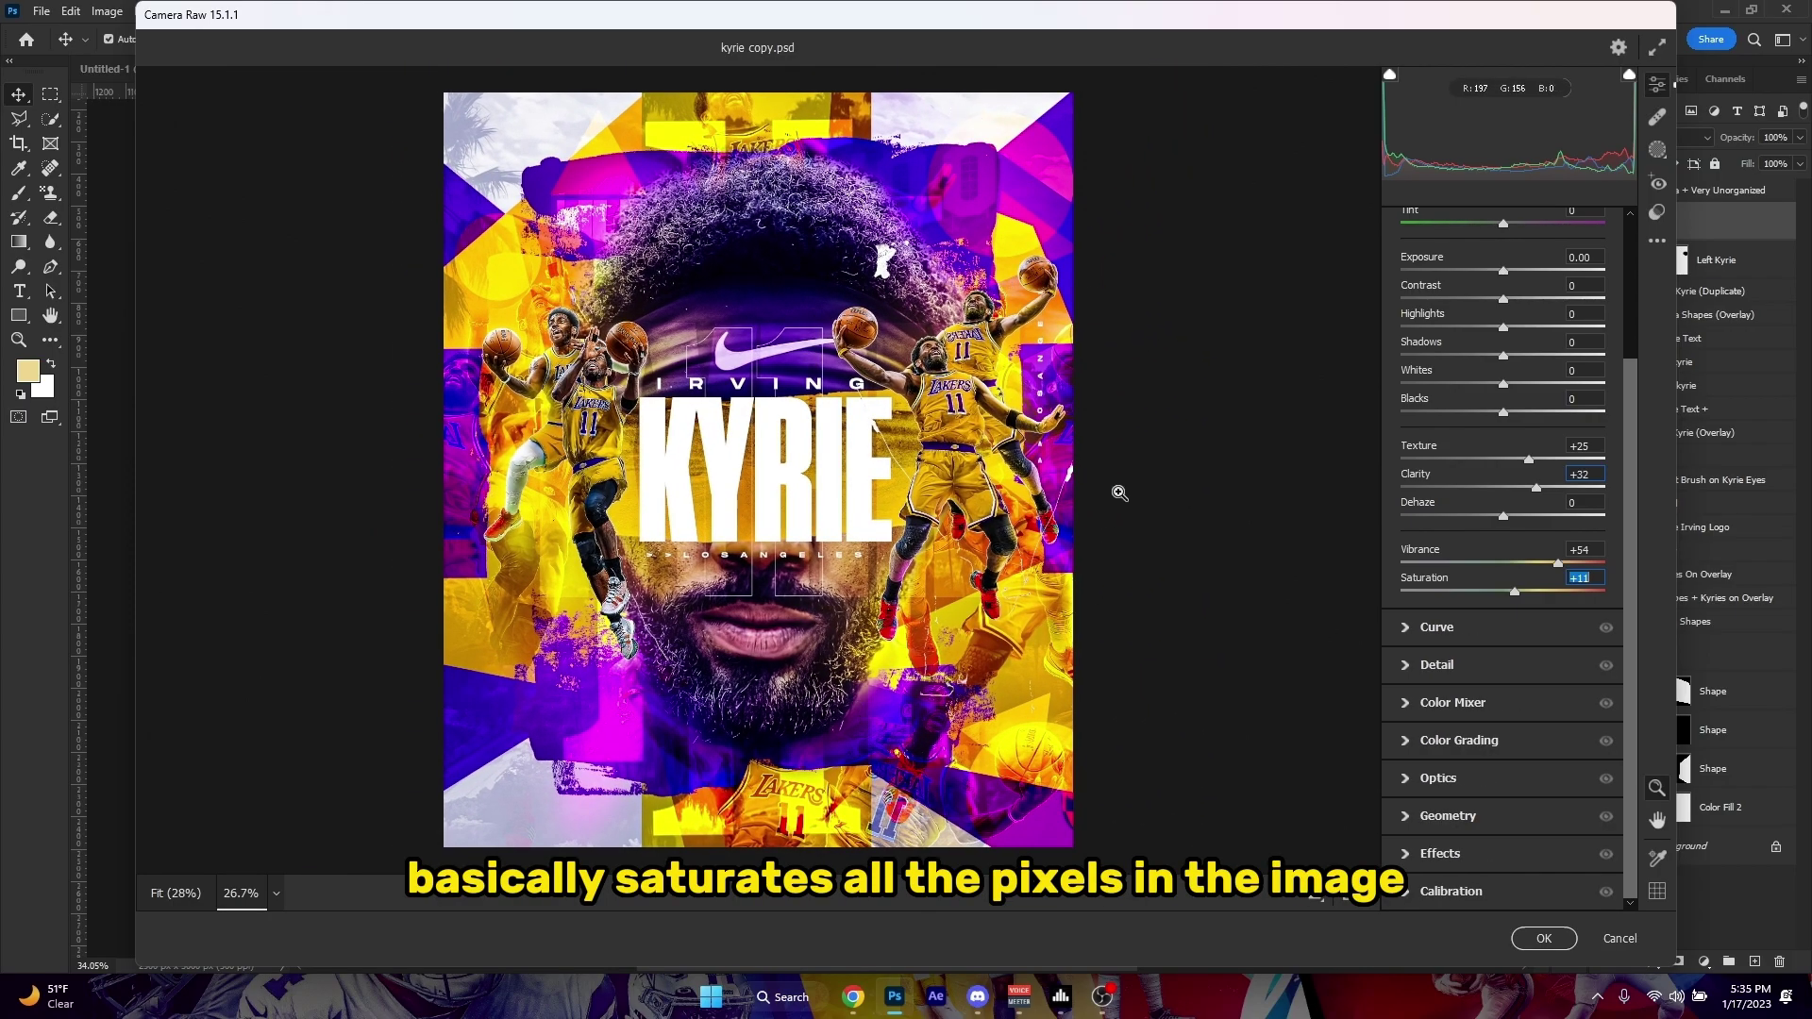
{"action": "key", "text": "alt"}
{"action": "scroll", "coordinate": [967, 573], "scroll_direction": "down", "scroll_amount": 2}
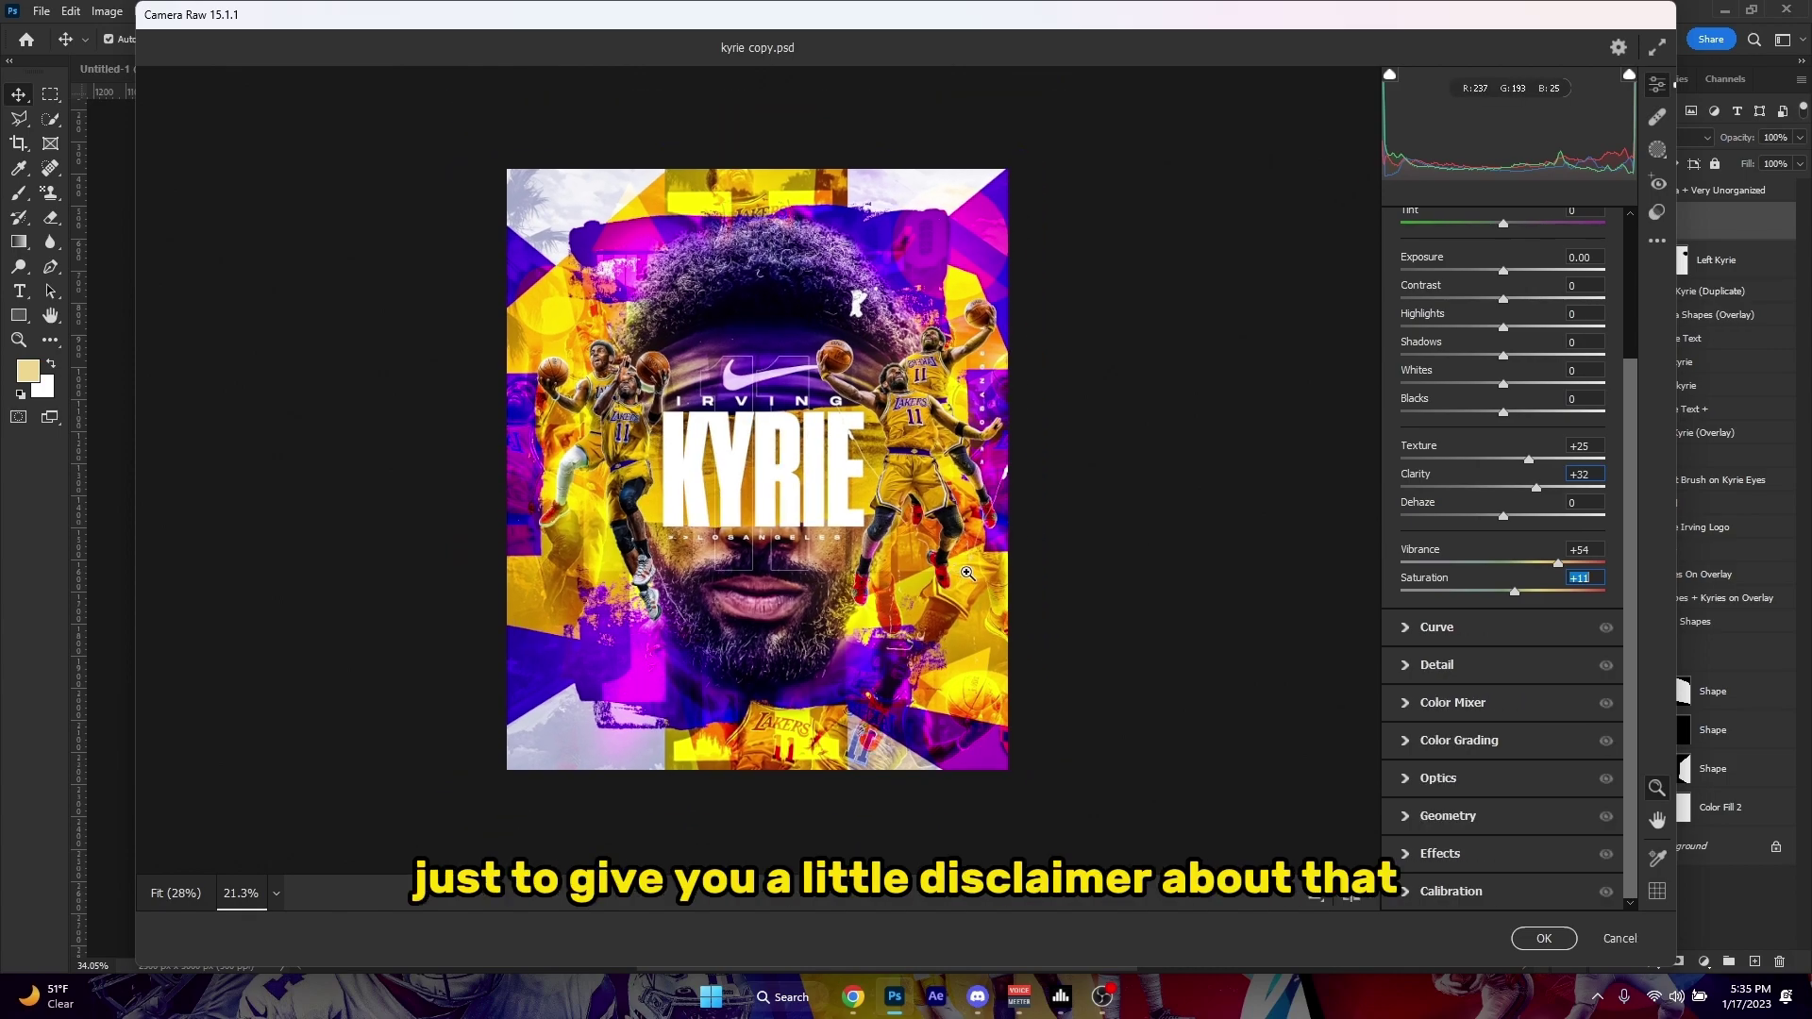
{"action": "key", "text": "alt"}
{"action": "scroll", "coordinate": [966, 572], "scroll_direction": "up", "scroll_amount": 1}
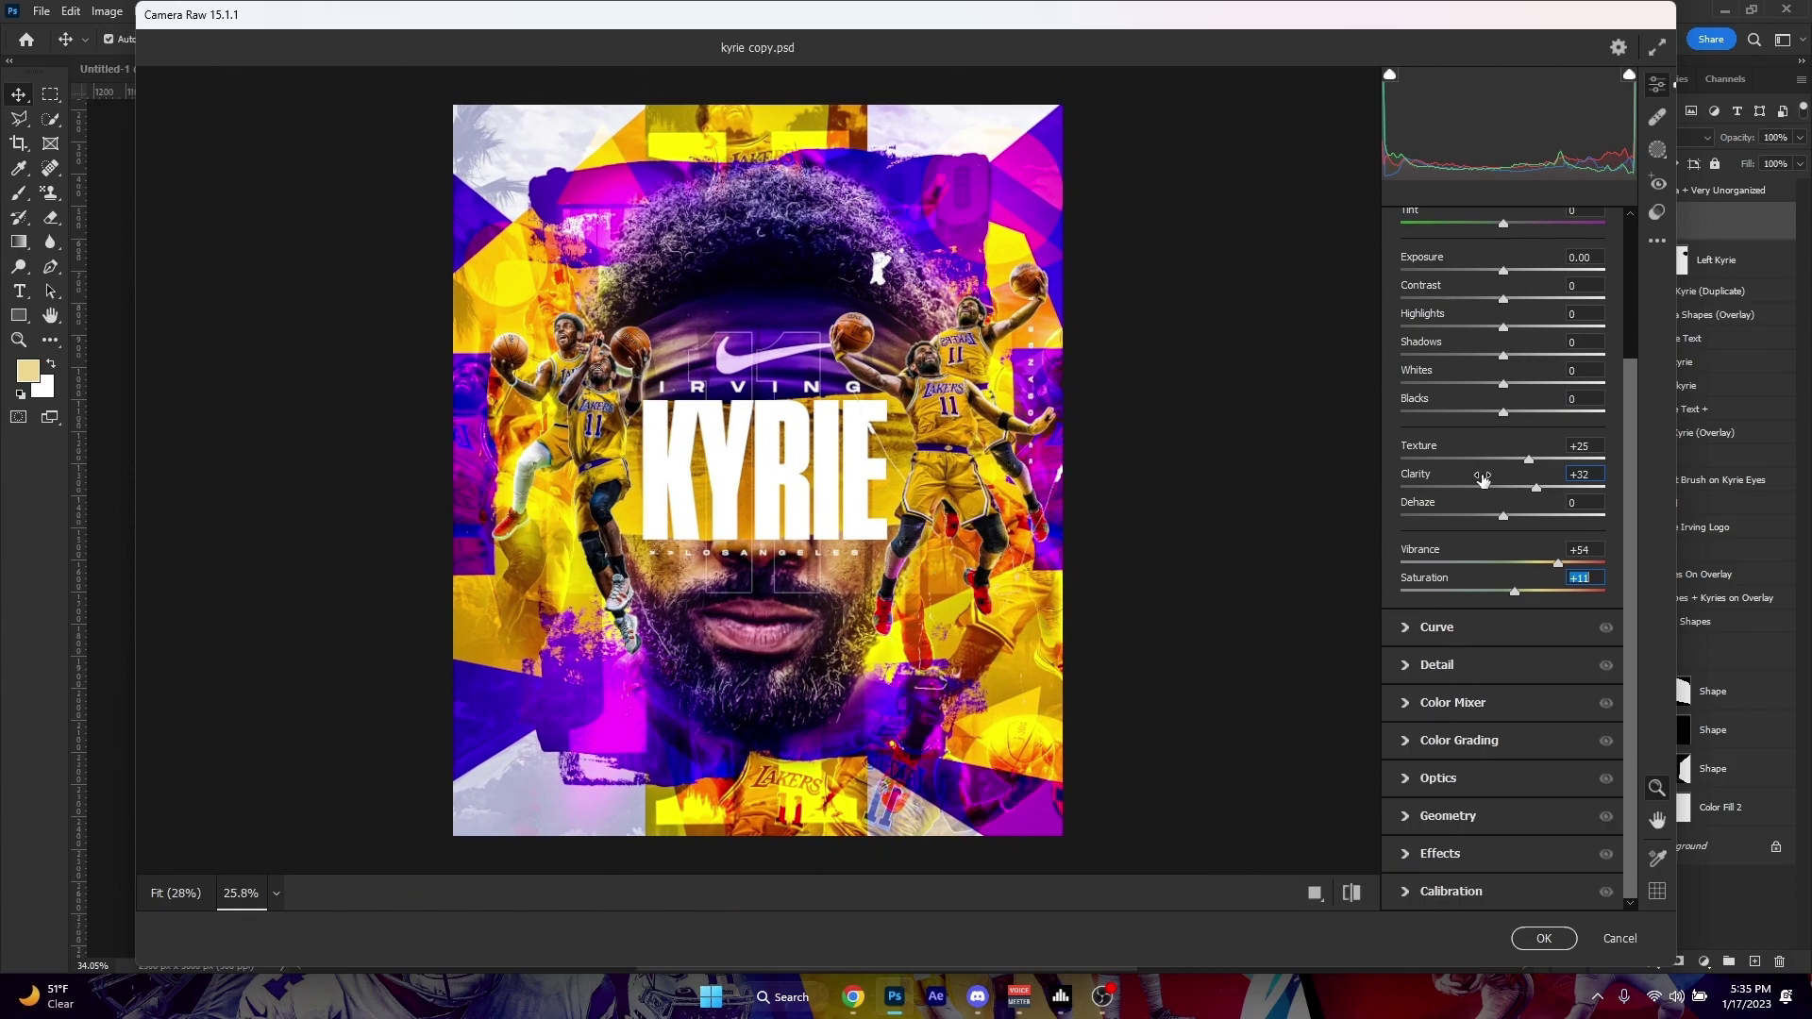
Open the Color Grading adjustments and tint the midtones yellow with hue 55 and saturation 27.
{"action": "scroll", "coordinate": [1482, 448], "scroll_direction": "up", "scroll_amount": 2}
{"action": "left_click", "coordinate": [1421, 856]}
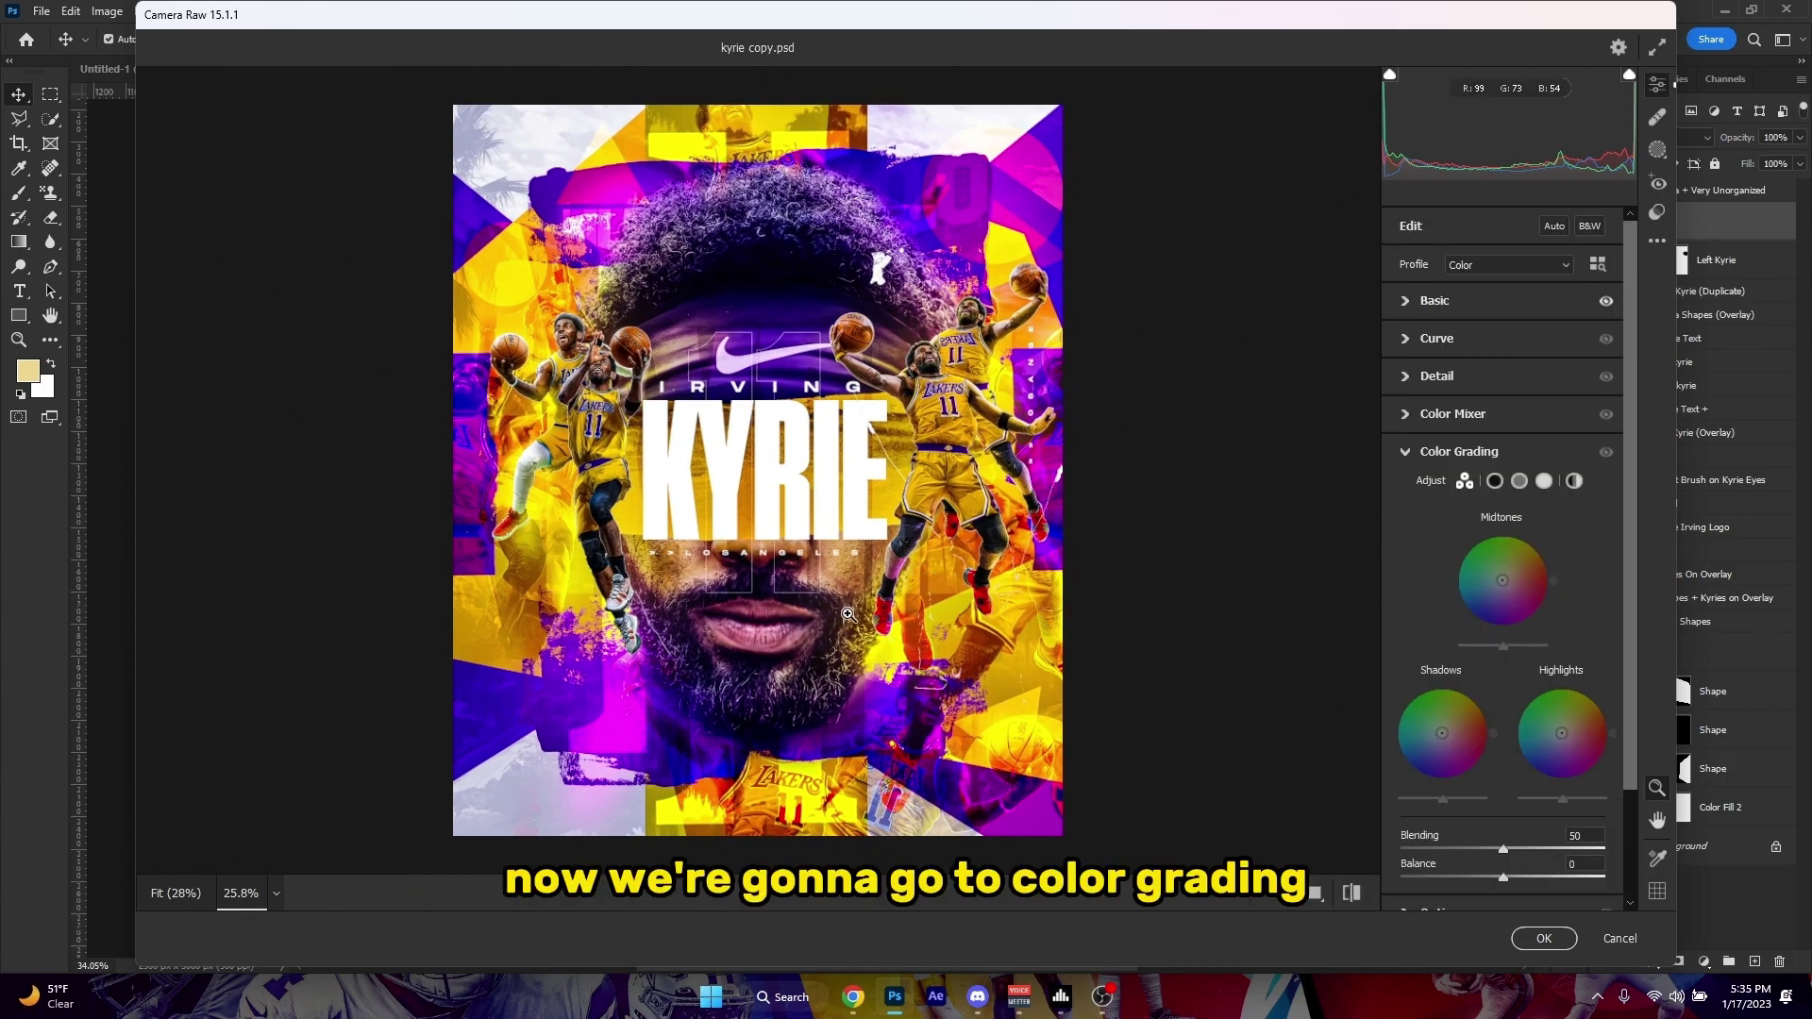
{"action": "key", "text": "alt"}
{"action": "scroll", "coordinate": [848, 612], "scroll_direction": "down", "scroll_amount": 2}
{"action": "scroll", "coordinate": [848, 612], "scroll_direction": "up", "scroll_amount": 1}
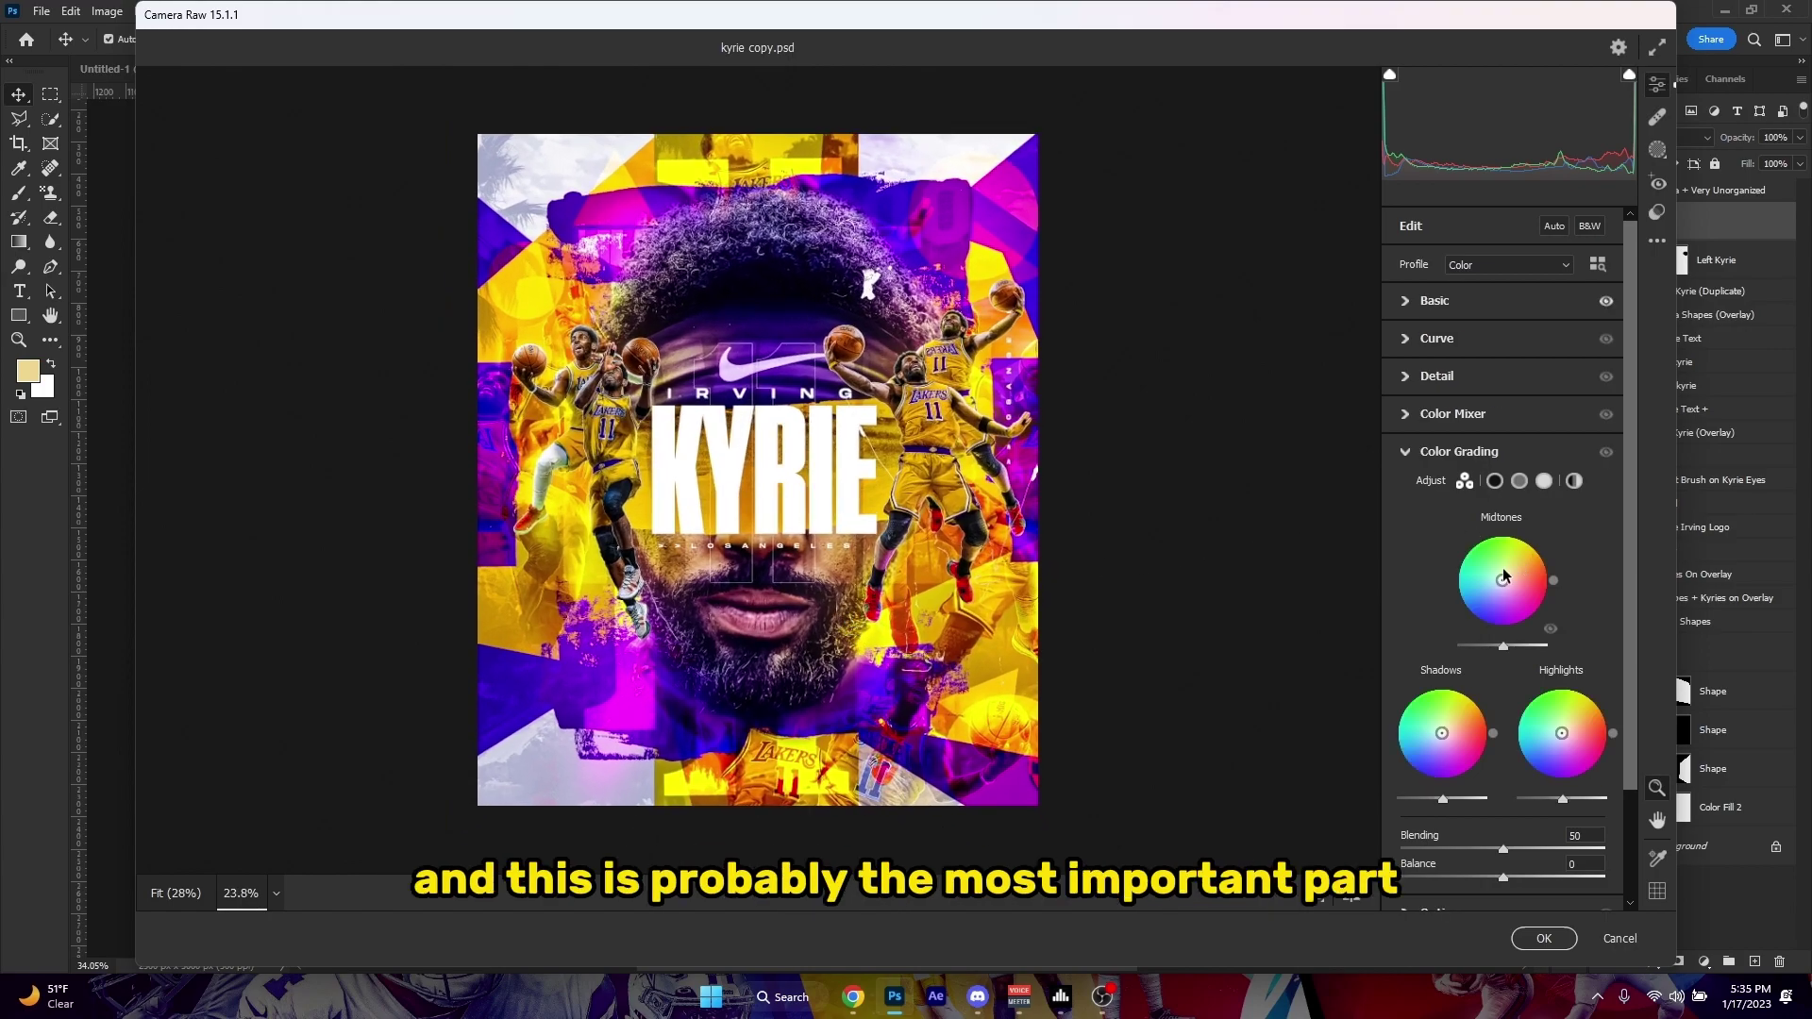
{"action": "key", "text": "alt"}
{"action": "scroll", "coordinate": [890, 591], "scroll_direction": "up", "scroll_amount": 1}
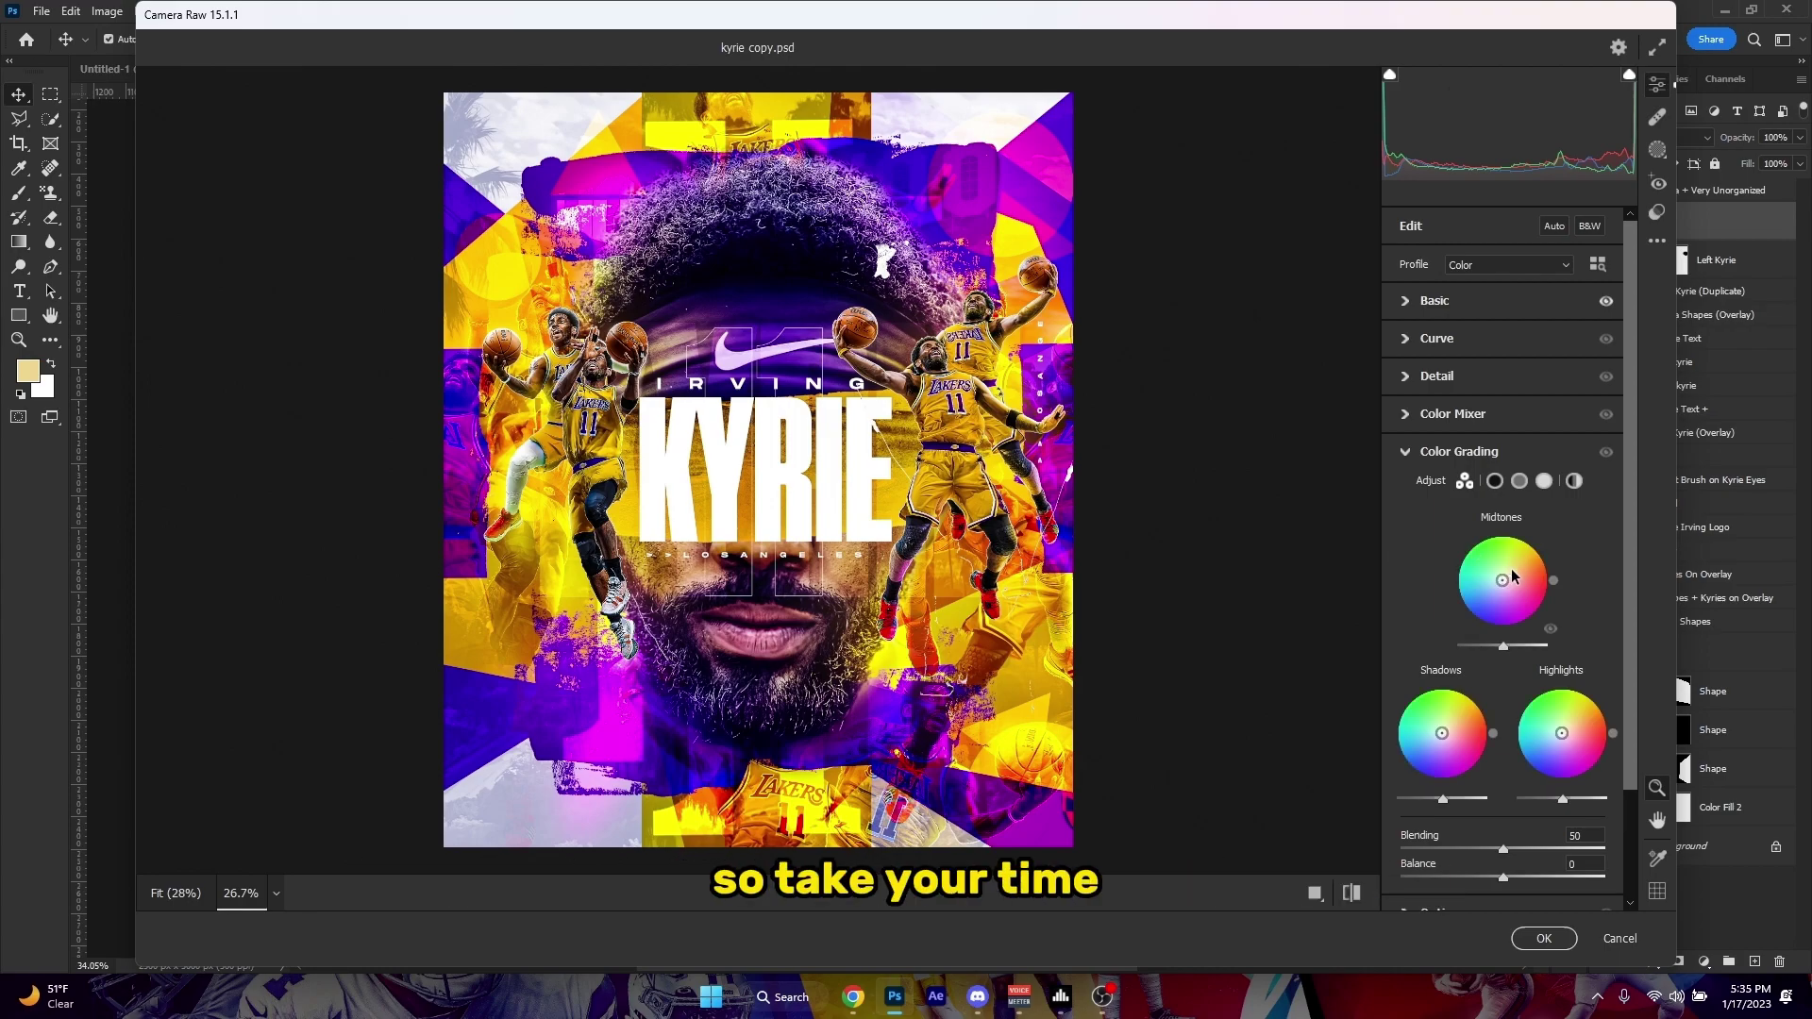
{"action": "mouse_move", "coordinate": [1502, 579]}
{"action": "left_mouse_down"}
{"action": "mouse_move", "coordinate": [1478, 576]}
{"action": "mouse_move", "coordinate": [1511, 595]}
{"action": "mouse_move", "coordinate": [1490, 576]}
{"action": "mouse_move", "coordinate": [1512, 589]}
{"action": "mouse_move", "coordinate": [1508, 571]}
{"action": "left_mouse_up"}
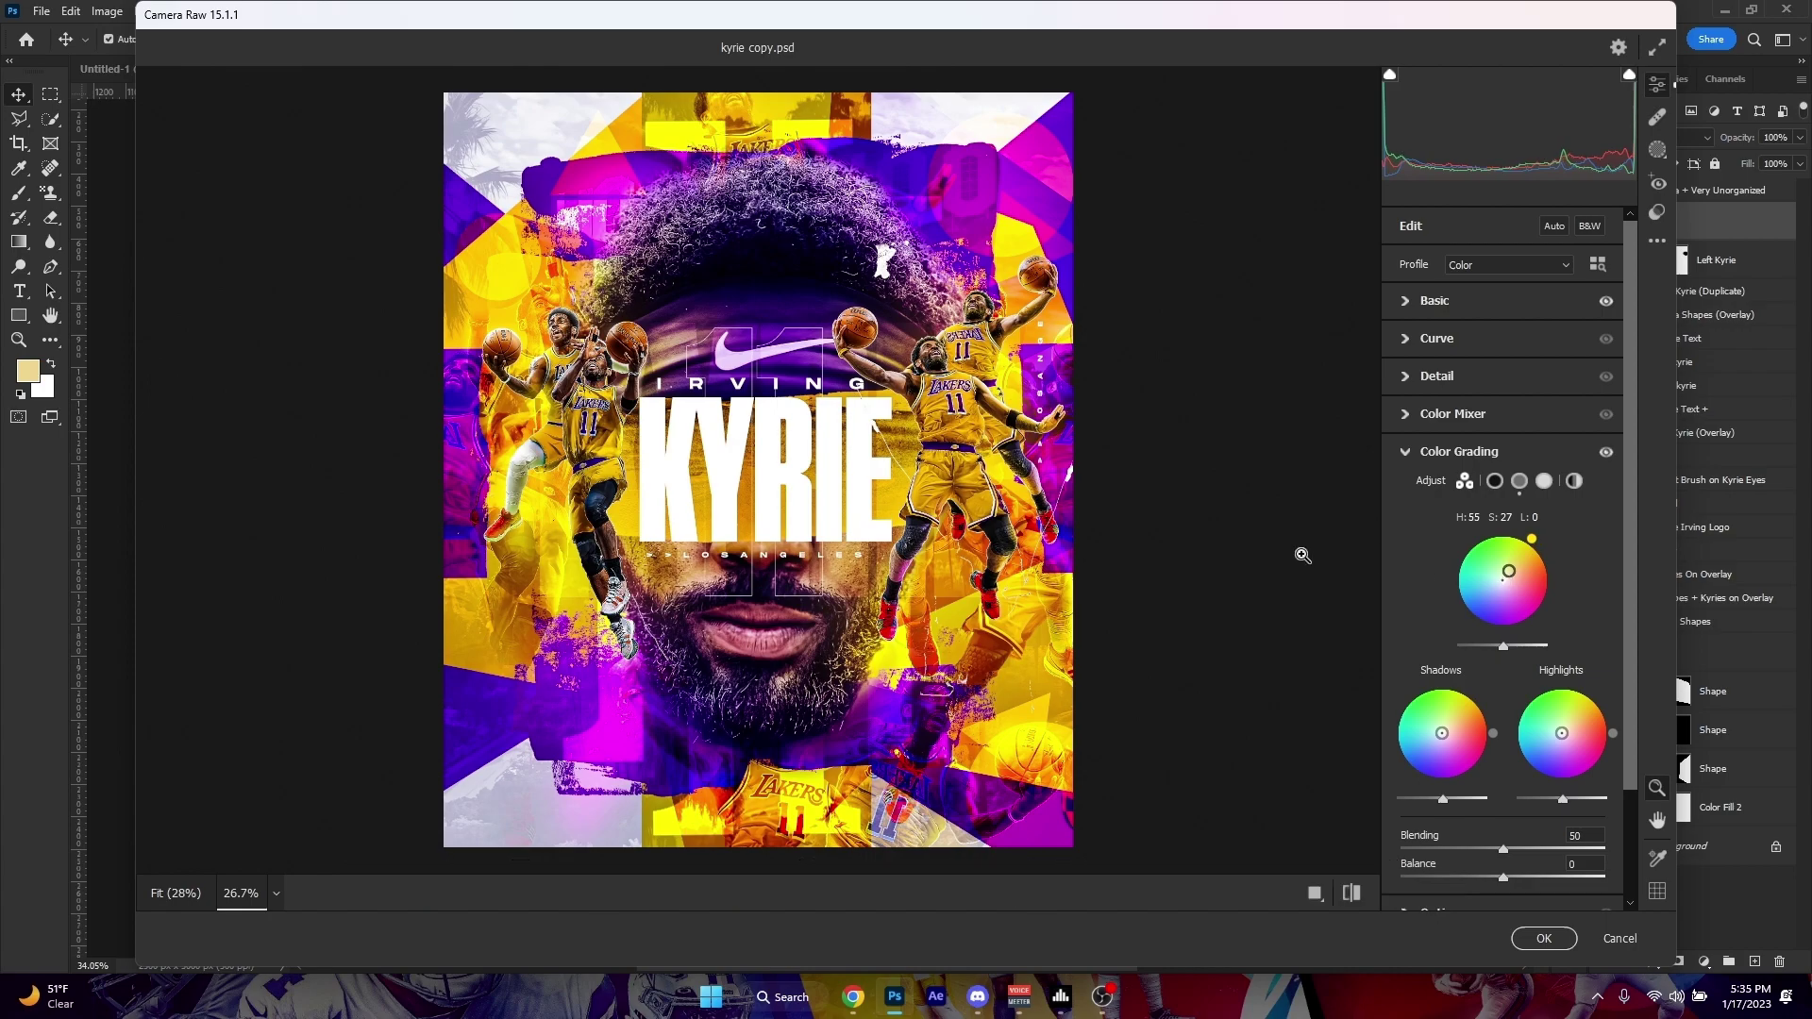
Examine the poster's main colors with the midtone tint applied.
{"action": "scroll", "coordinate": [1019, 542], "scroll_direction": "down", "scroll_amount": 7}
{"action": "scroll", "coordinate": [1017, 545], "scroll_direction": "up", "scroll_amount": 8}
{"action": "scroll", "coordinate": [1015, 548], "scroll_direction": "down", "scroll_amount": 1}
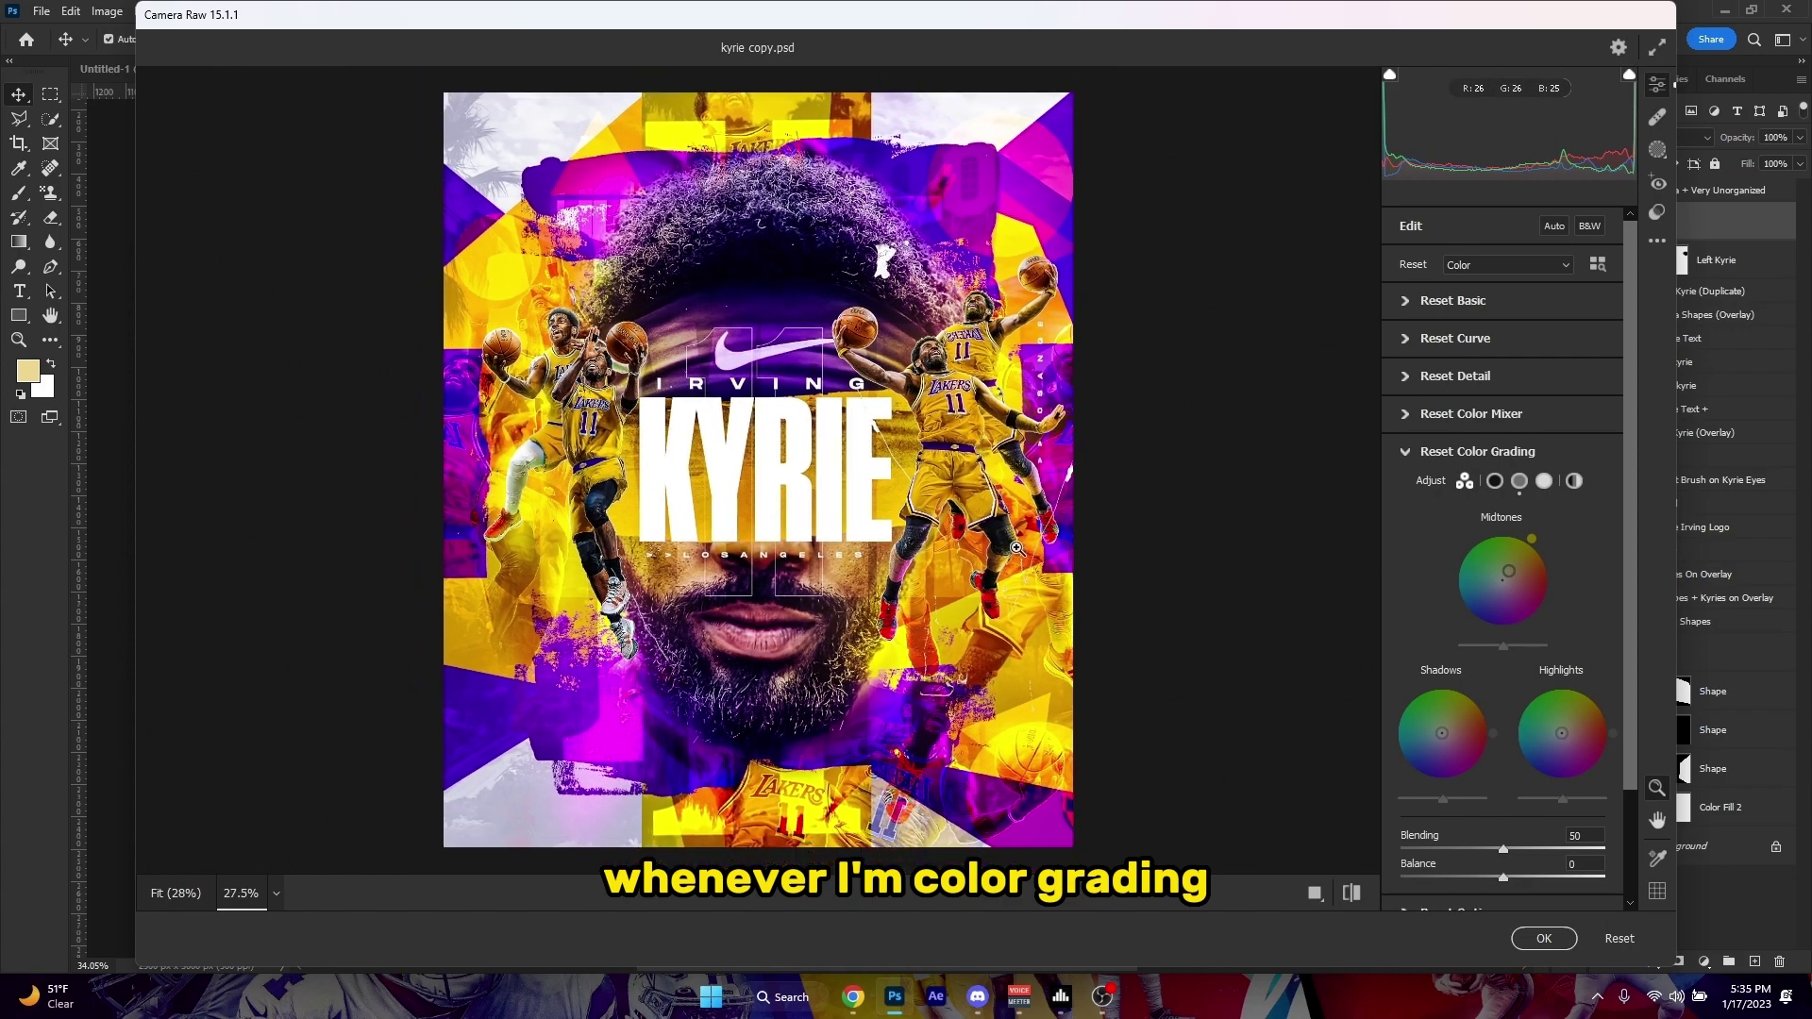
{"action": "scroll", "coordinate": [892, 511], "scroll_direction": "down", "scroll_amount": 1}
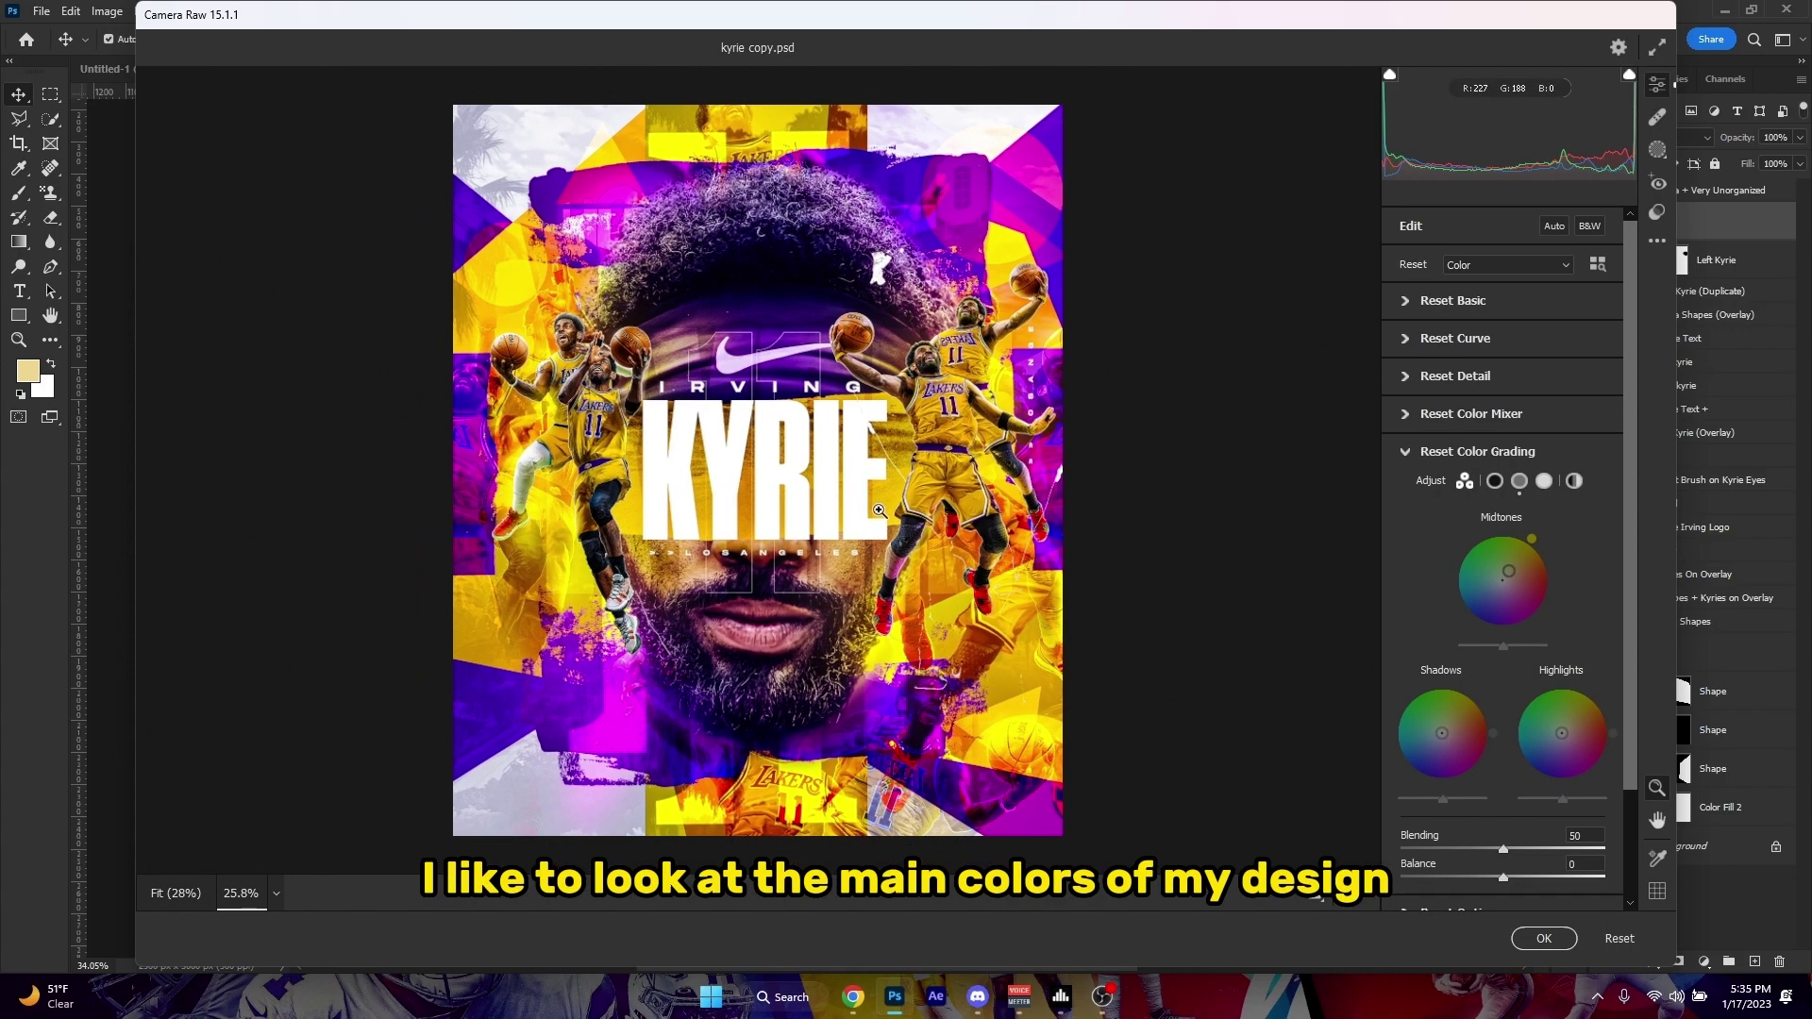
{"action": "scroll", "coordinate": [885, 510], "scroll_direction": "down", "scroll_amount": 2}
{"action": "scroll", "coordinate": [885, 566], "scroll_direction": "up", "scroll_amount": 4}
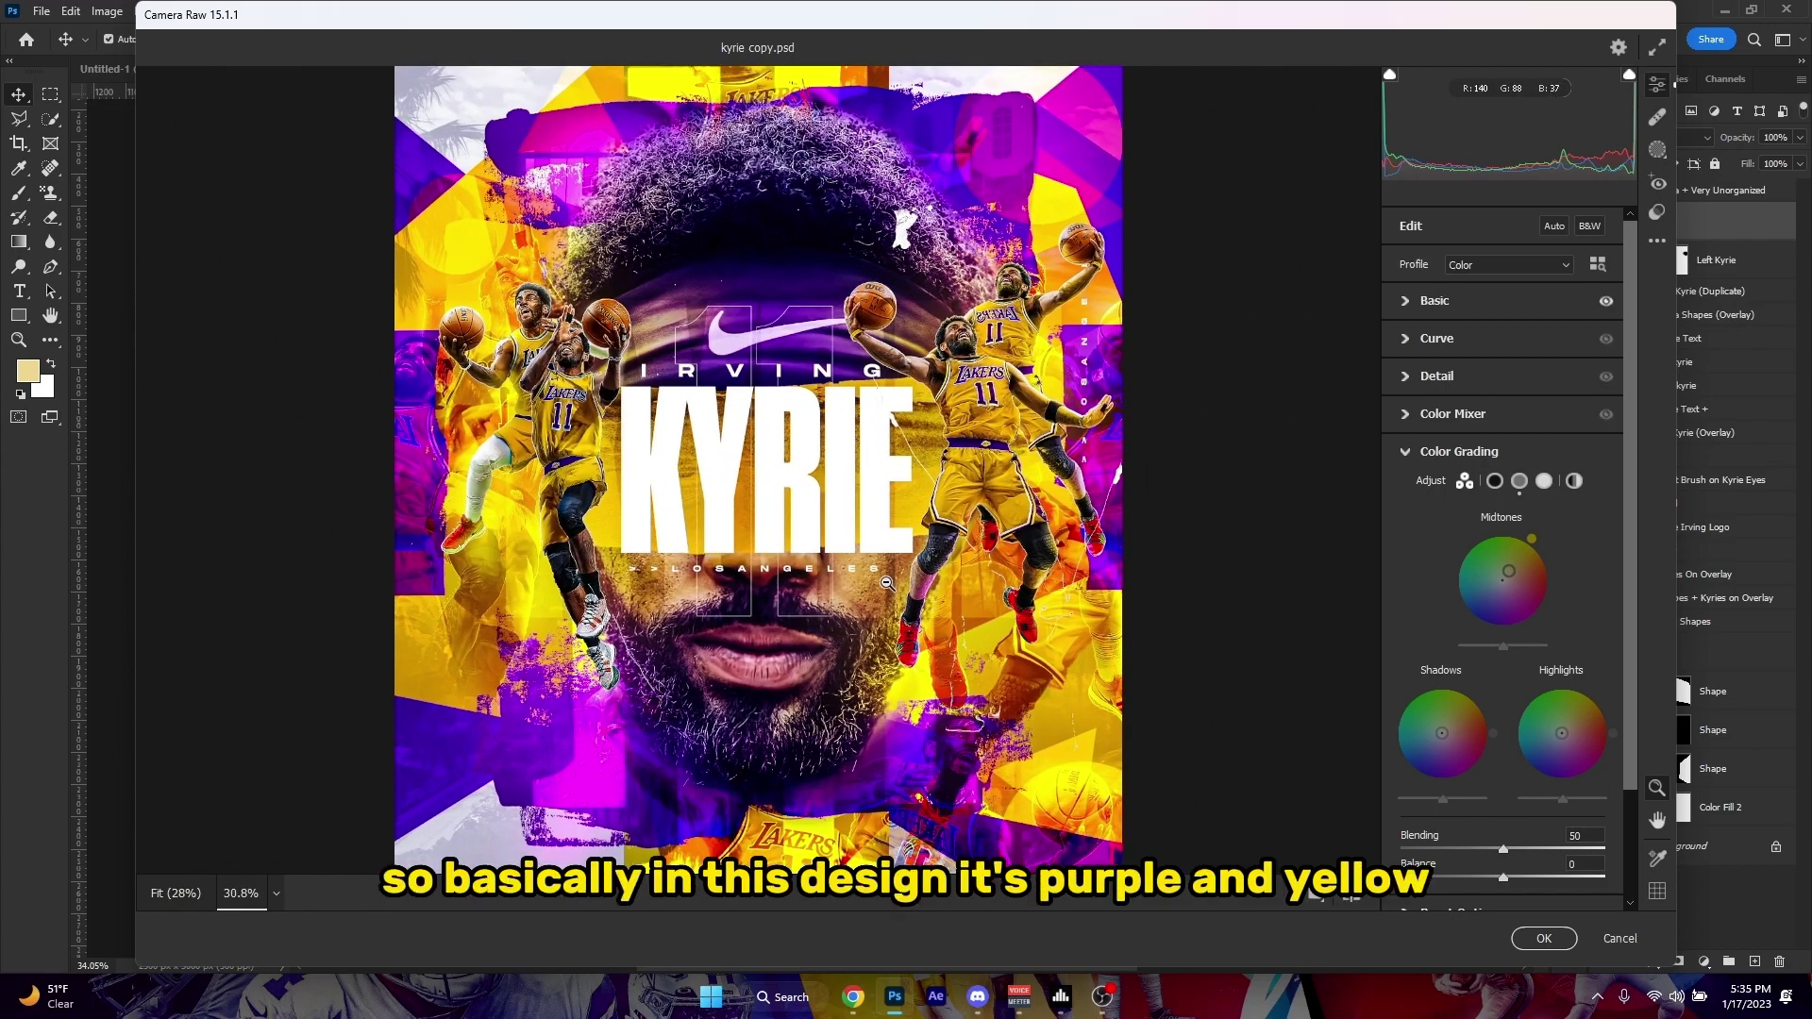
Strengthen the yellow tint of the midtones to hue 49 and saturation 50.
{"action": "scroll", "coordinate": [885, 582], "scroll_direction": "down", "scroll_amount": 4}
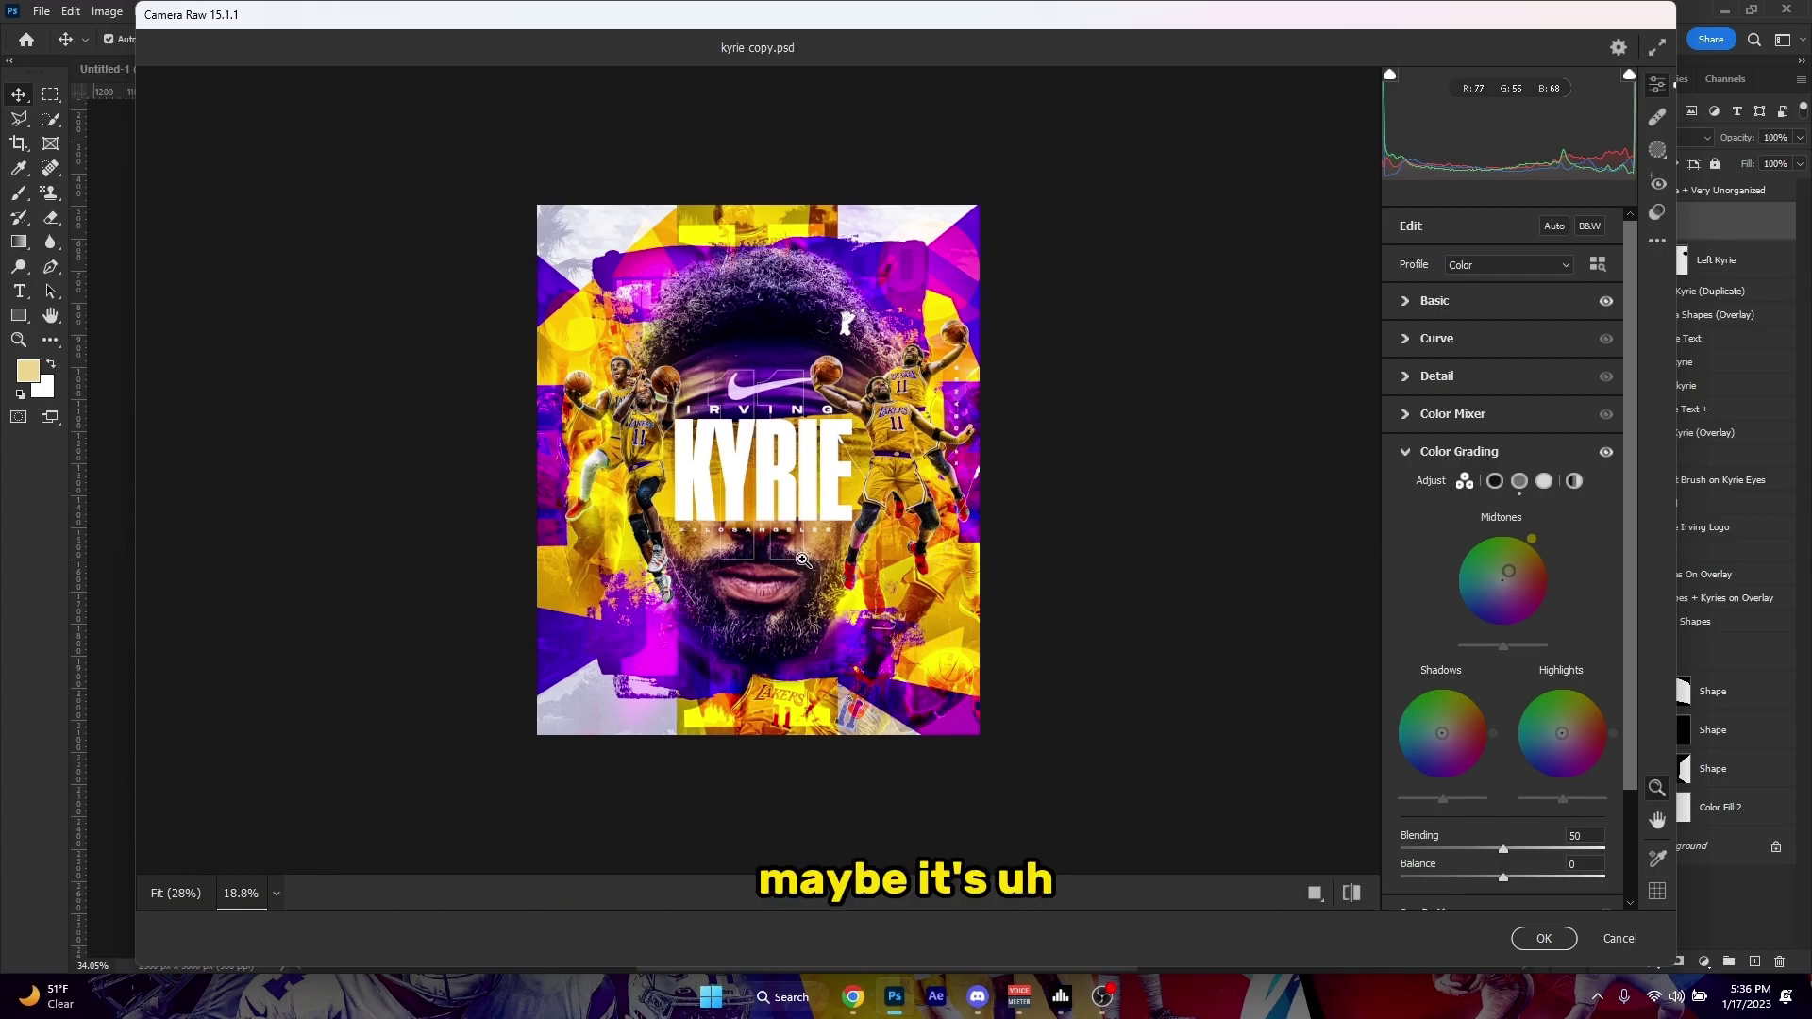
{"action": "scroll", "coordinate": [814, 536], "scroll_direction": "down", "scroll_amount": 1}
{"action": "scroll", "coordinate": [833, 527], "scroll_direction": "up", "scroll_amount": 1}
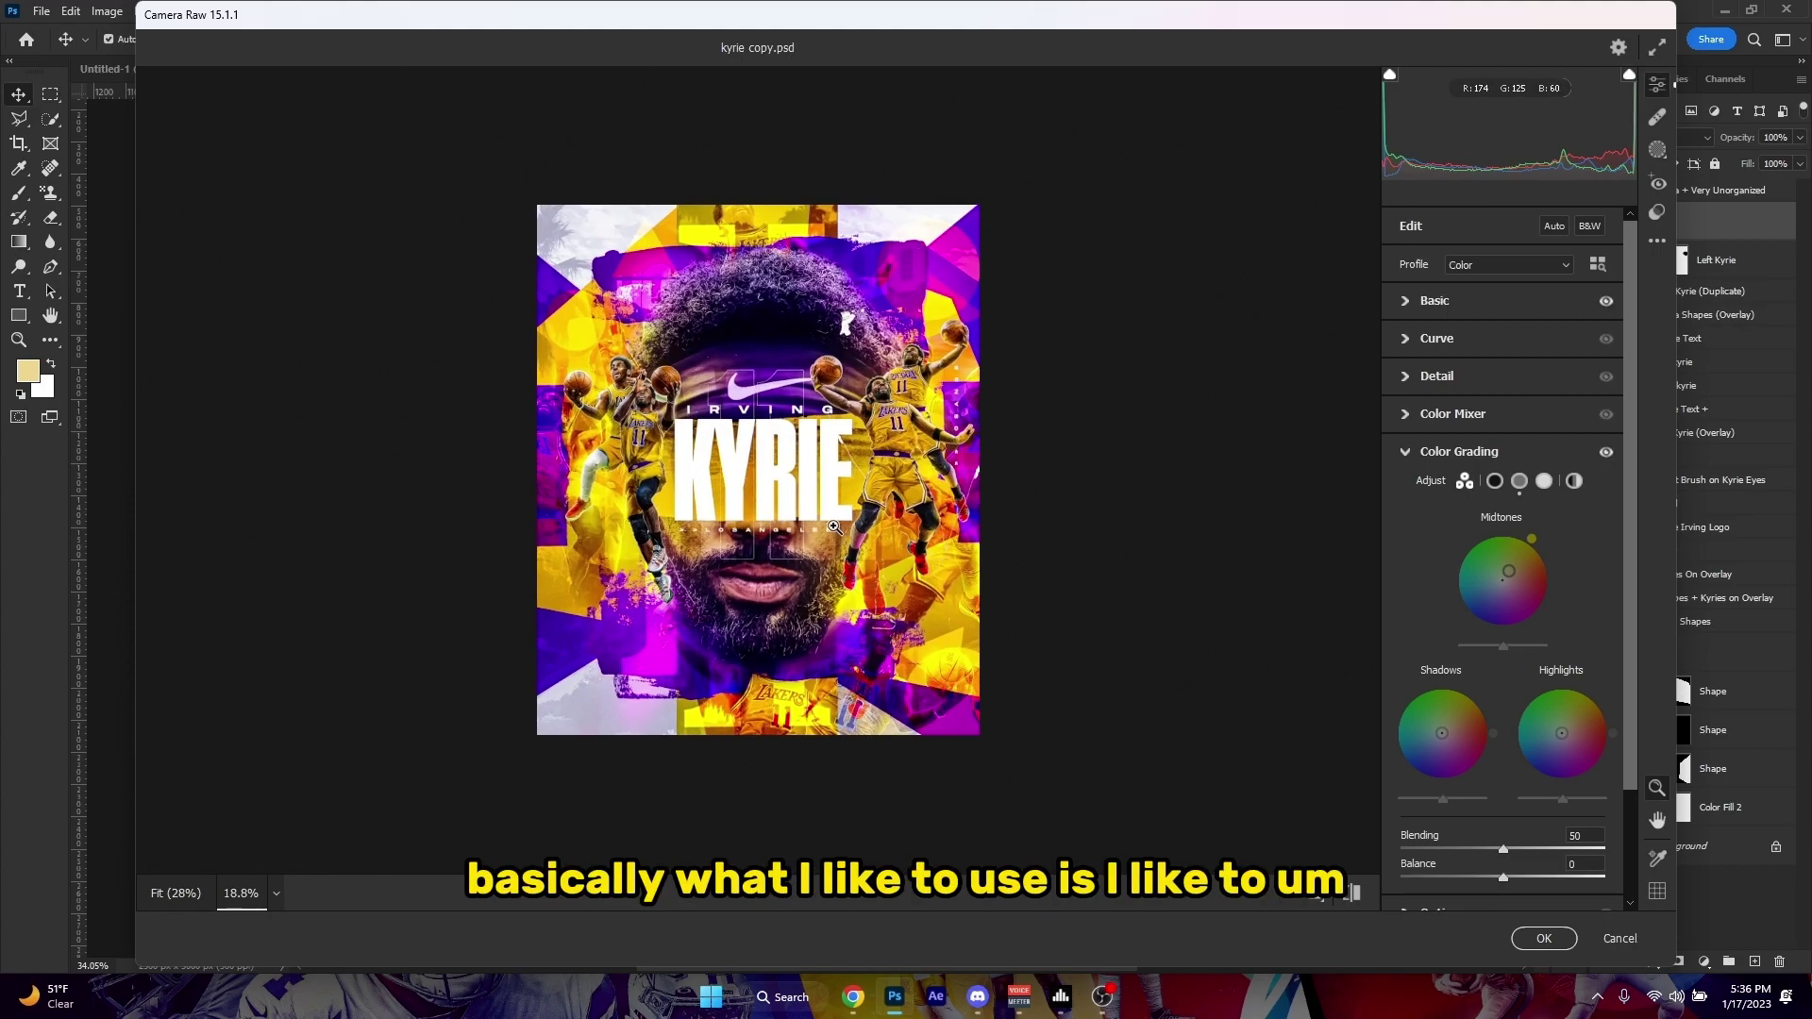
{"action": "scroll", "coordinate": [834, 527], "scroll_direction": "up", "scroll_amount": 2}
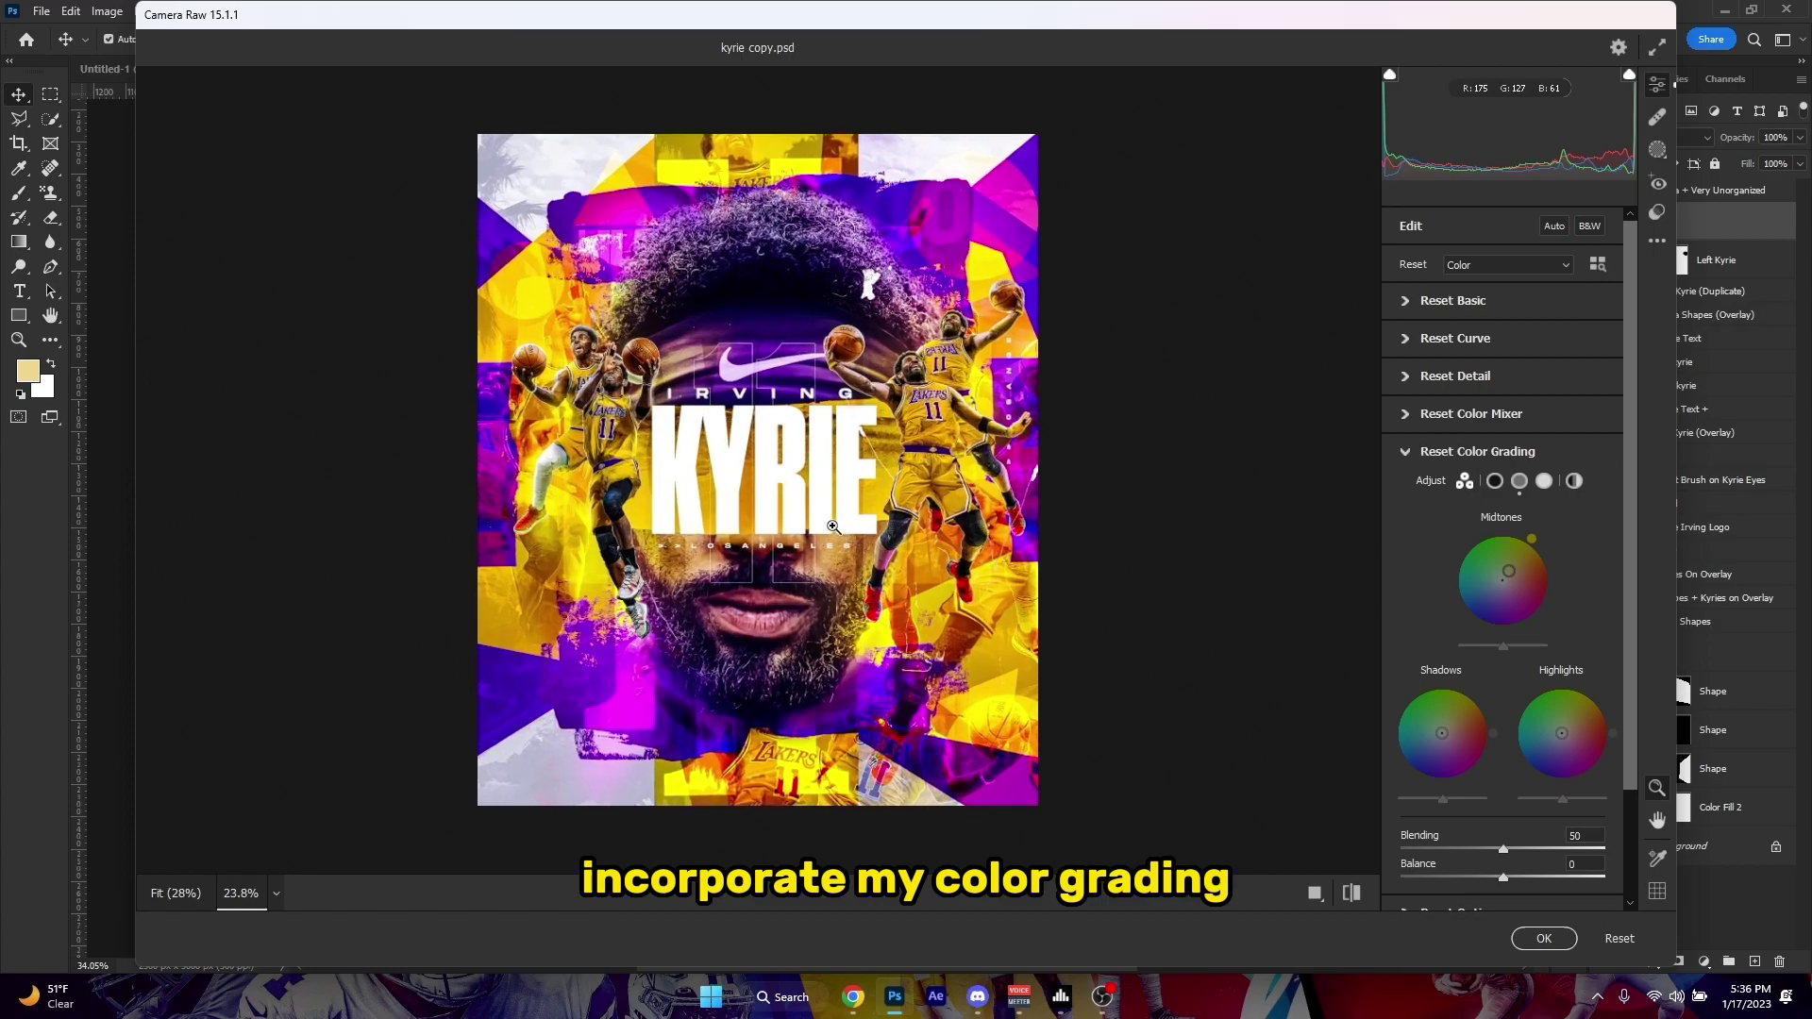
{"action": "scroll", "coordinate": [941, 261], "scroll_direction": "up", "scroll_amount": 1}
{"action": "scroll", "coordinate": [941, 261], "scroll_direction": "down", "scroll_amount": 2}
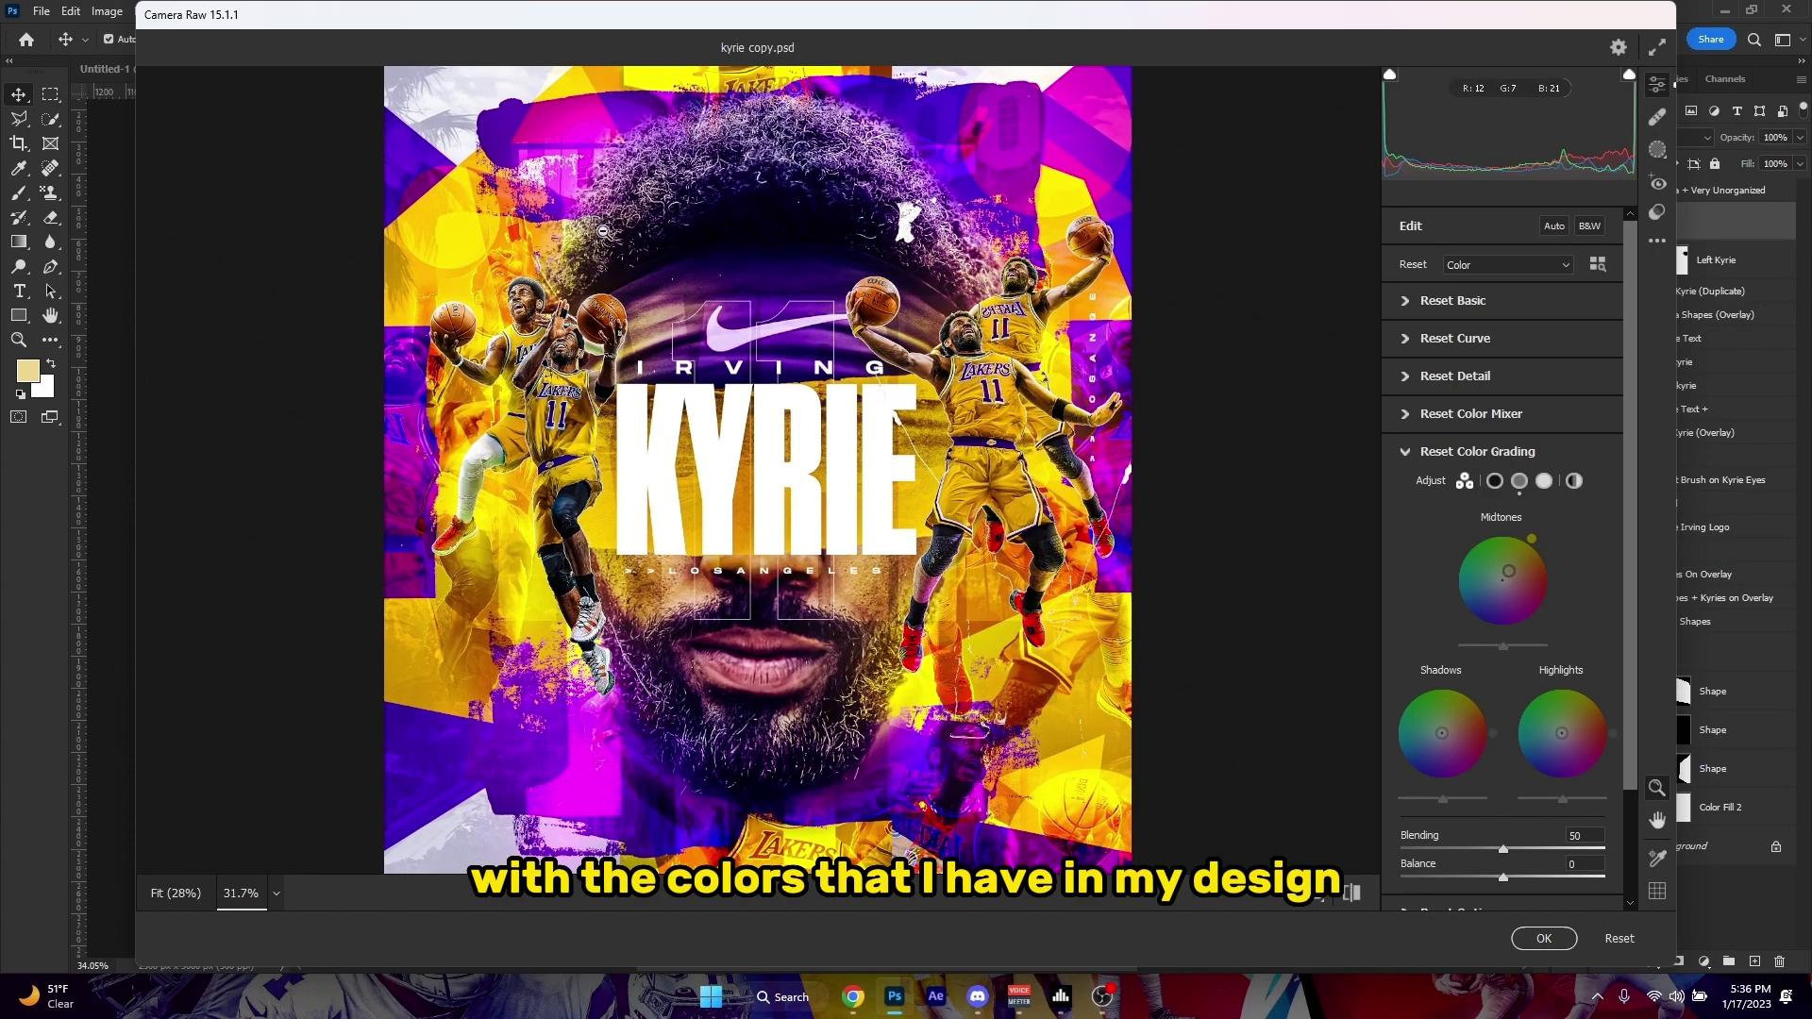
{"action": "left_click_drag", "start_coordinate": [1508, 571], "coordinate": [1516, 564]}
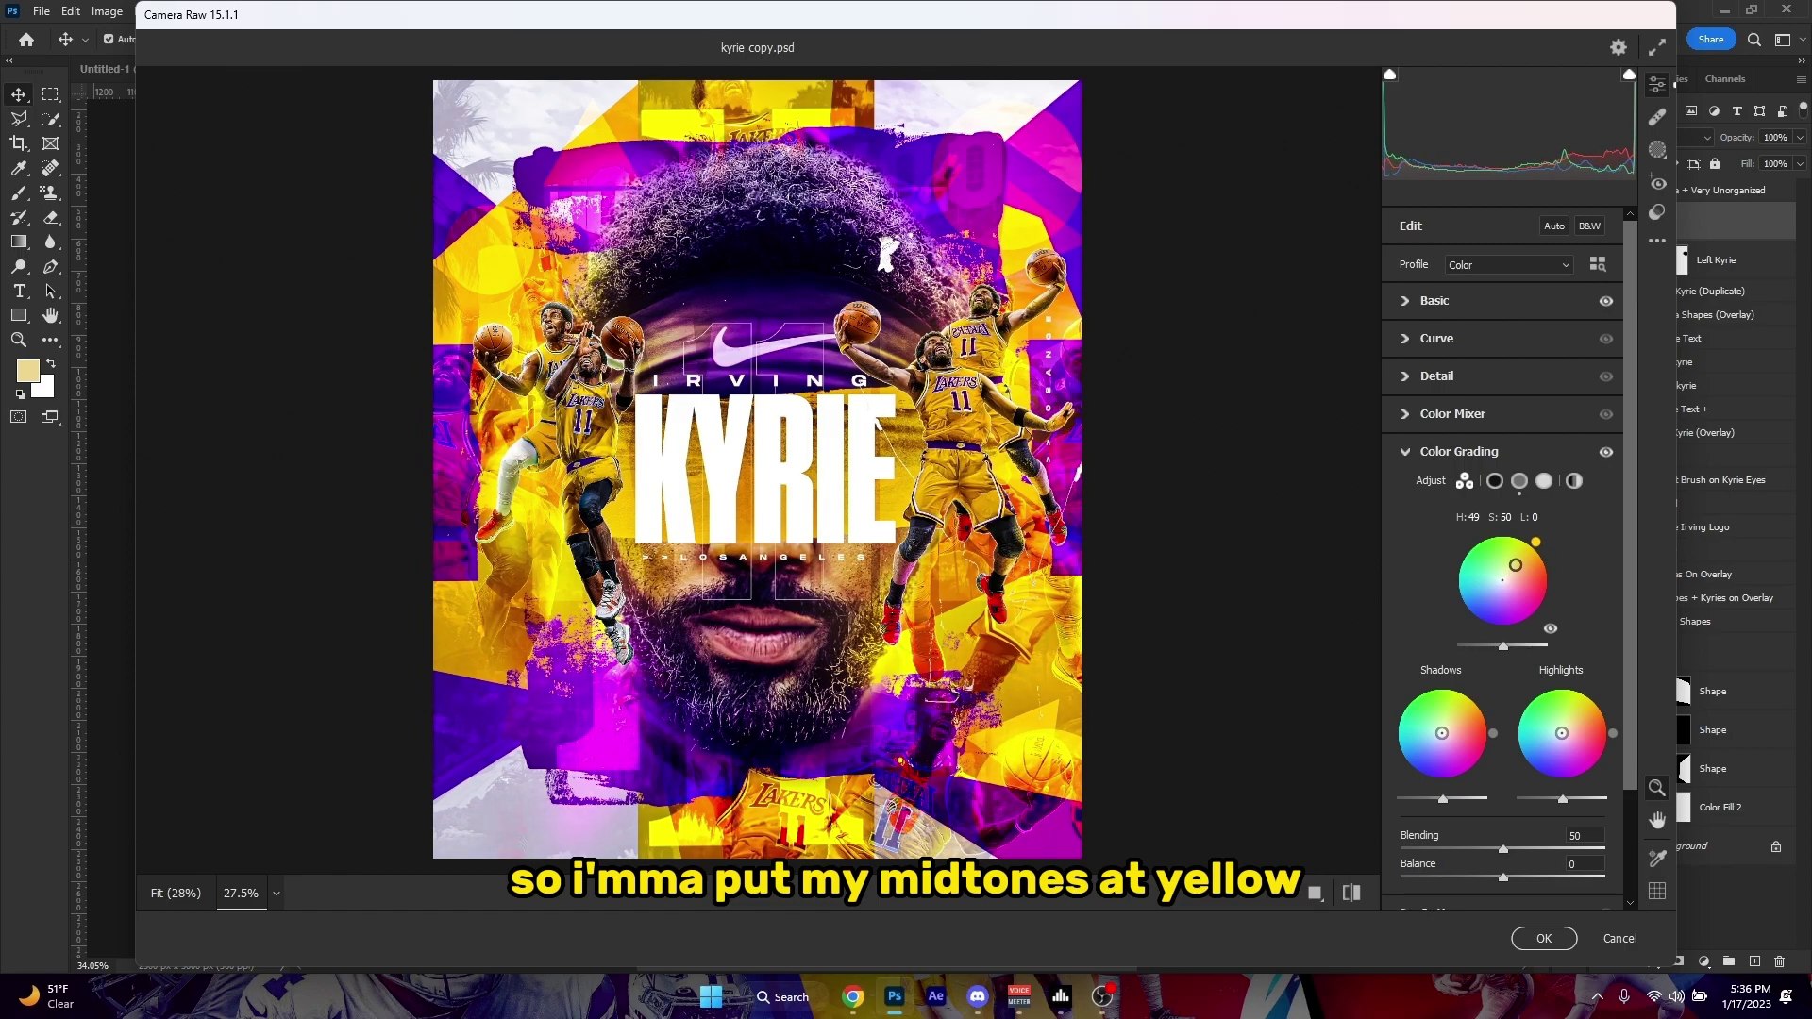
{"action": "scroll", "coordinate": [1451, 752], "scroll_direction": "down", "scroll_amount": 1}
Tint the shadows purple and check the poster's look at different magnifications.
{"action": "left_click_drag", "start_coordinate": [1452, 753], "coordinate": [1442, 741]}
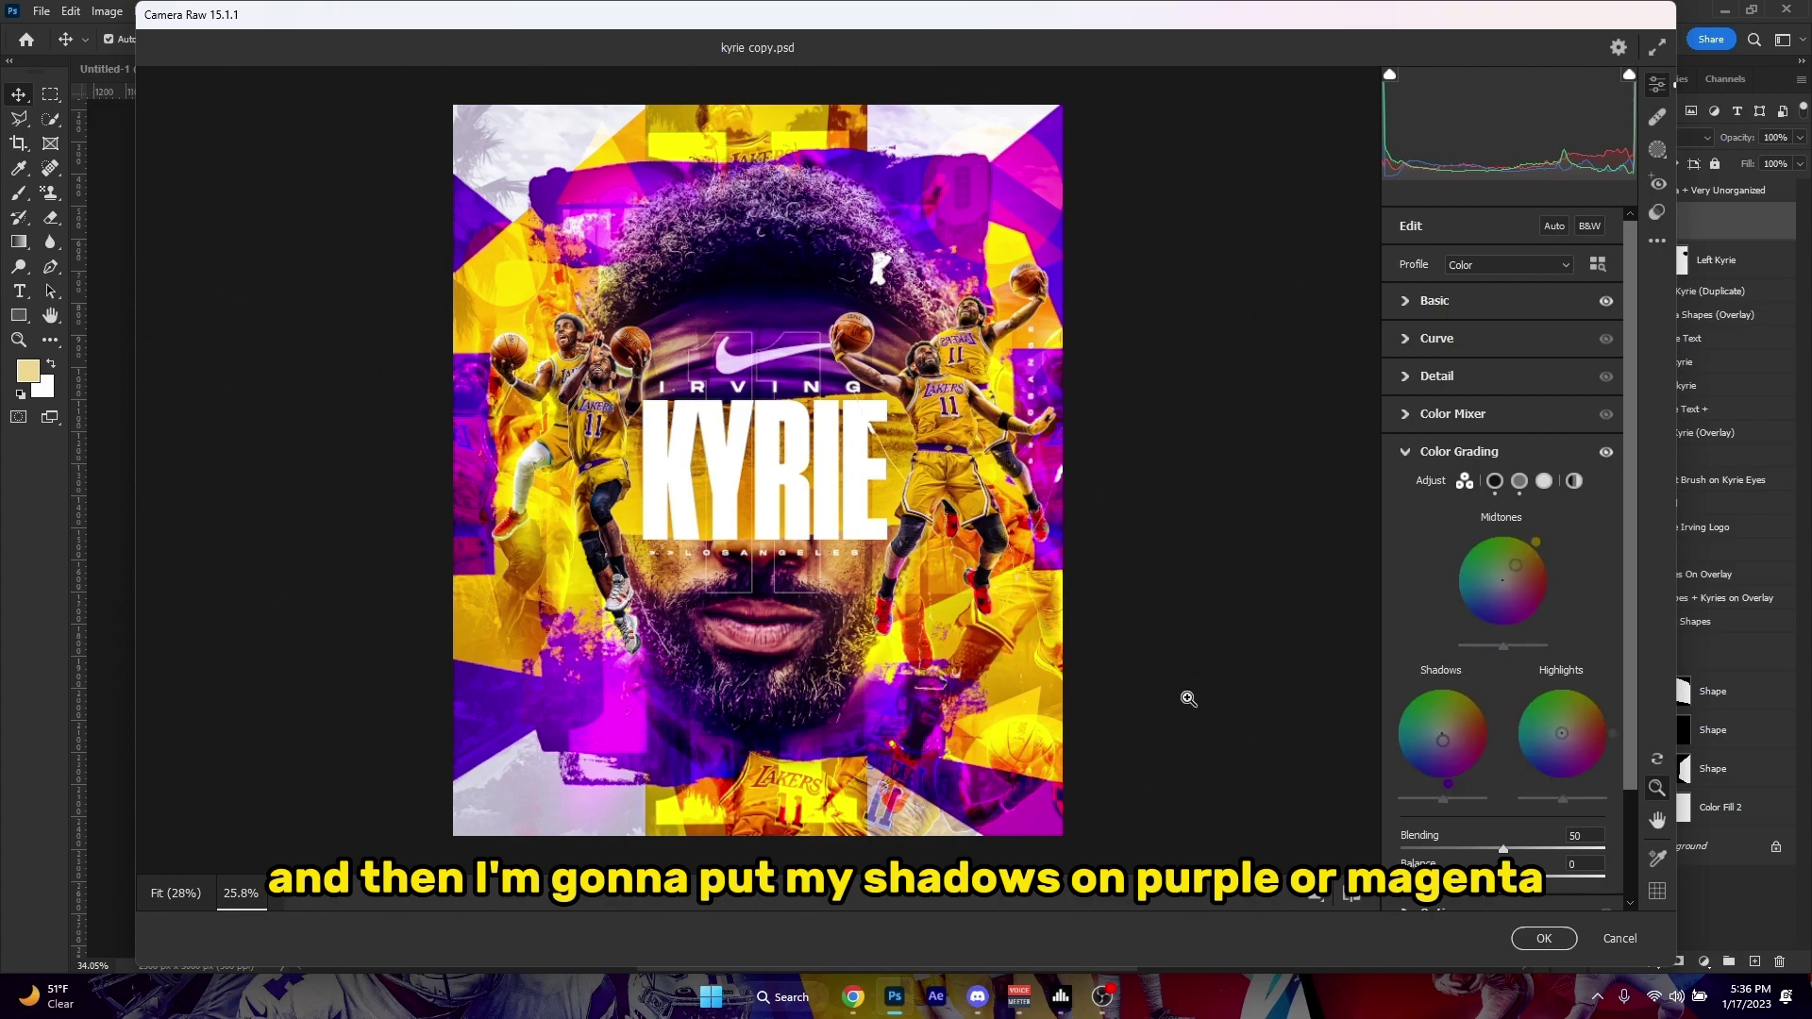
{"action": "scroll", "coordinate": [1026, 665], "scroll_direction": "down", "scroll_amount": 5}
{"action": "scroll", "coordinate": [1025, 665], "scroll_direction": "up", "scroll_amount": 2}
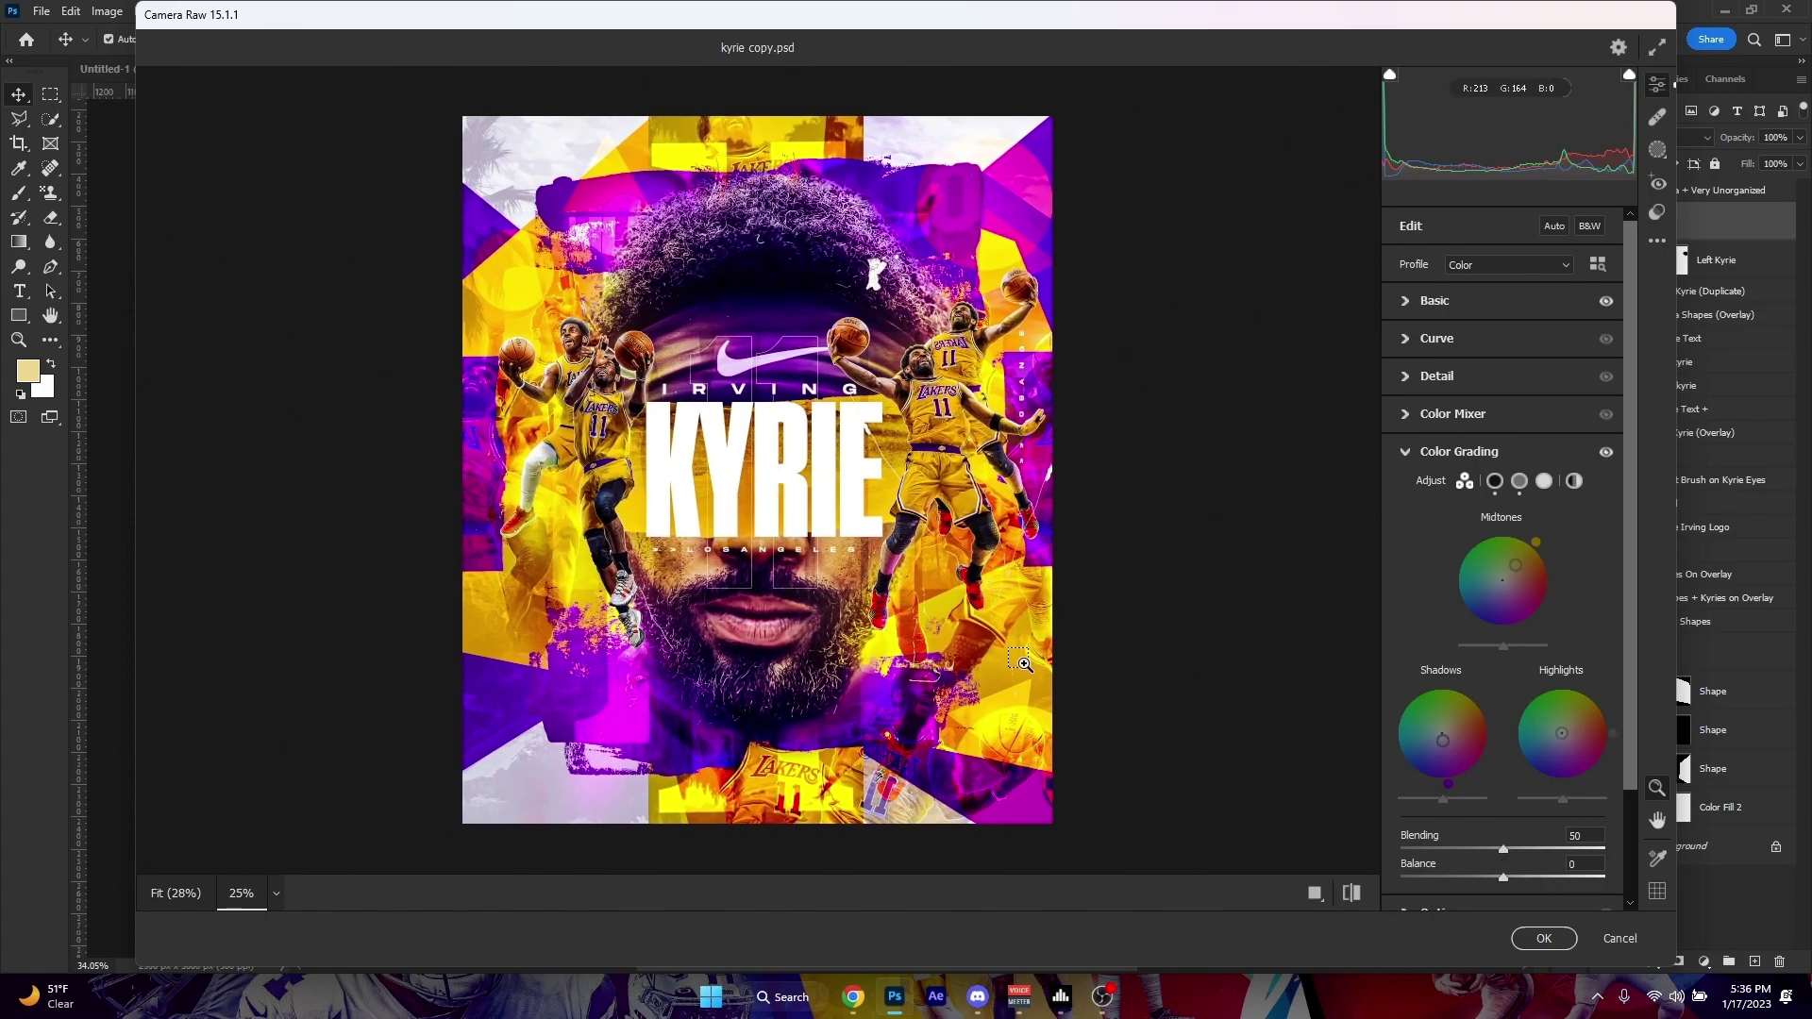
{"action": "scroll", "coordinate": [1025, 665], "scroll_direction": "down", "scroll_amount": 4}
{"action": "scroll", "coordinate": [1026, 665], "scroll_direction": "up", "scroll_amount": 5}
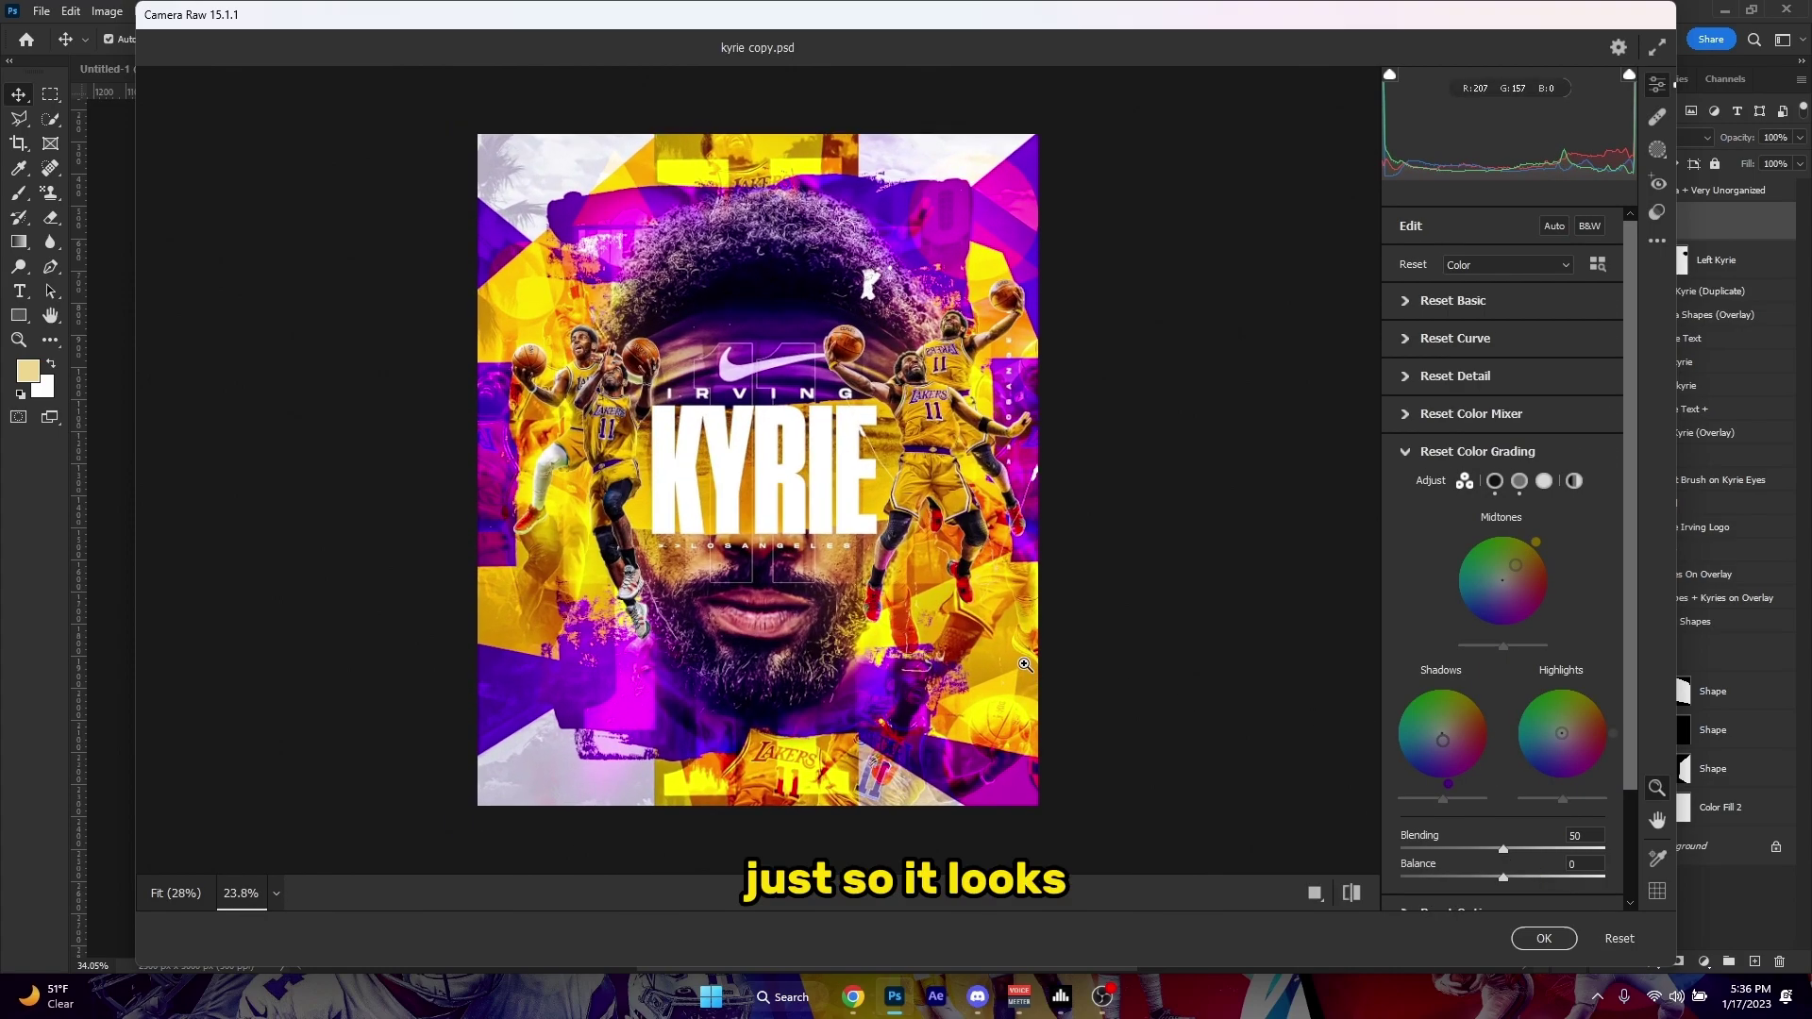
{"action": "scroll", "coordinate": [1025, 664], "scroll_direction": "down", "scroll_amount": 1}
{"action": "scroll", "coordinate": [1025, 664], "scroll_direction": "up", "scroll_amount": 1}
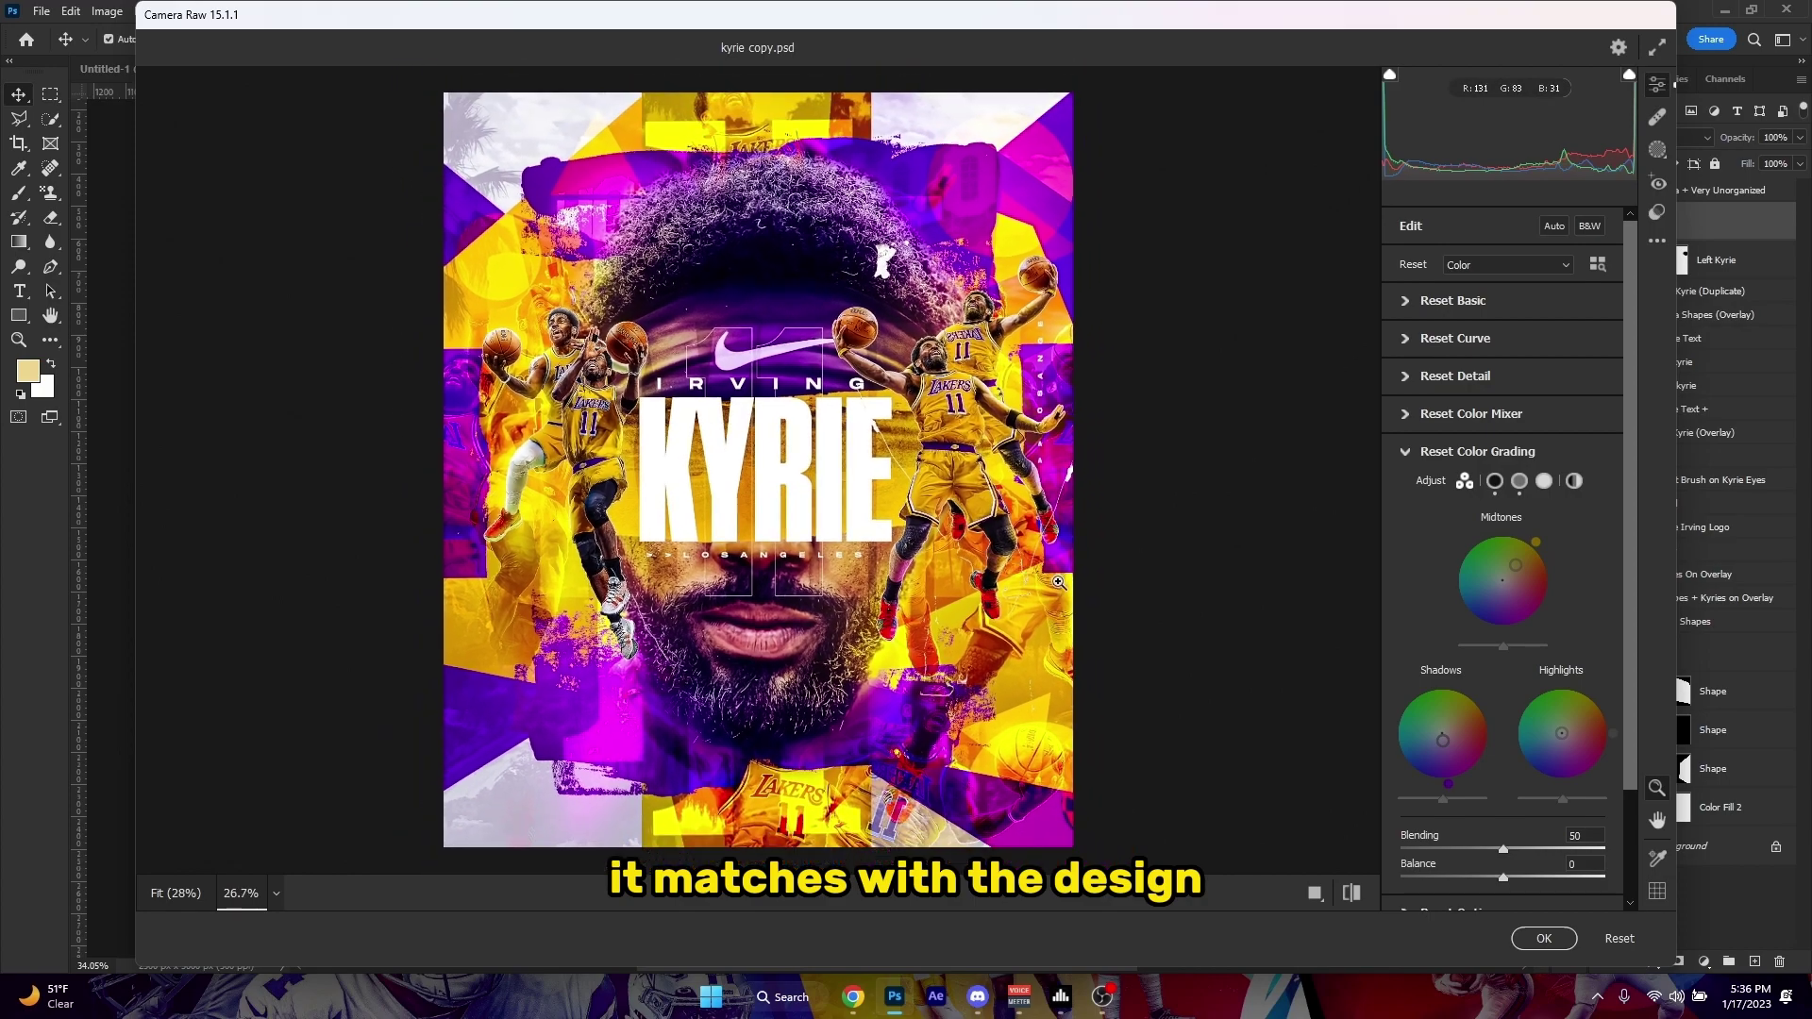
{"action": "scroll", "coordinate": [1276, 651], "scroll_direction": "down", "scroll_amount": 1}
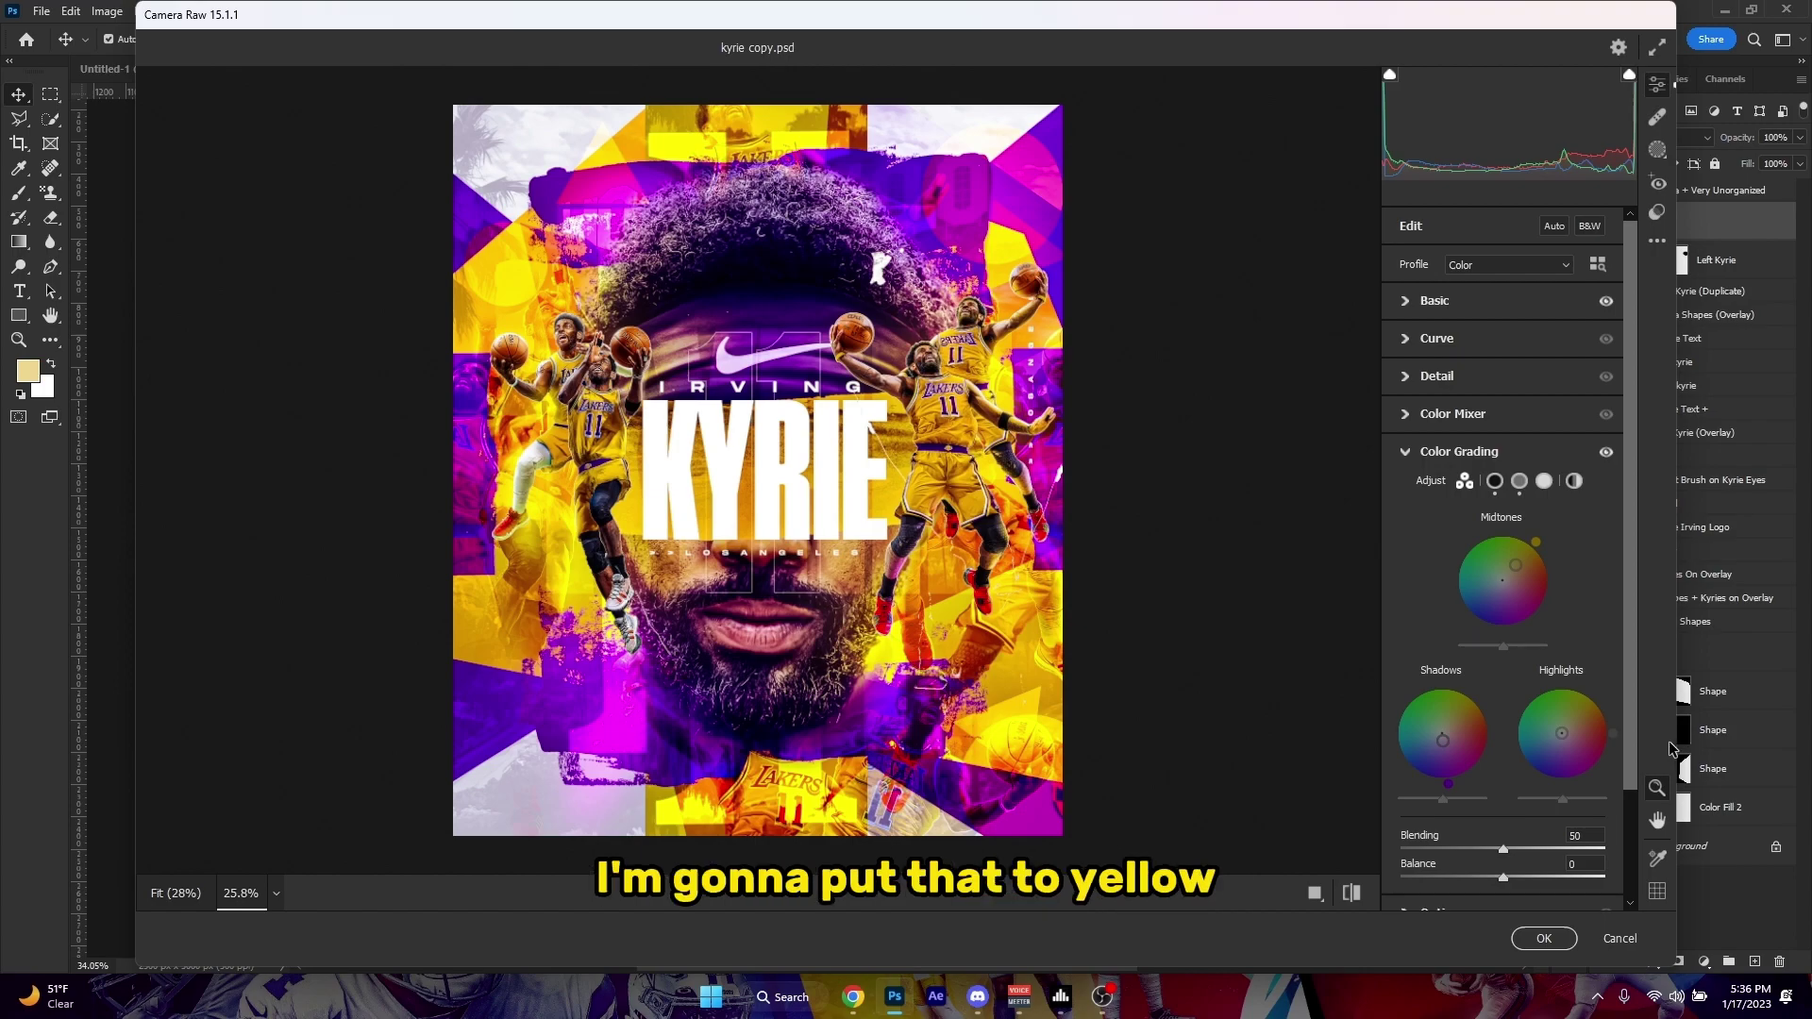
Tint the highlights yellow and check the resulting color grade on the poster.
{"action": "left_click_drag", "start_coordinate": [1561, 734], "coordinate": [1572, 724]}
{"action": "scroll", "coordinate": [1177, 704], "scroll_direction": "down", "scroll_amount": 4}
{"action": "scroll", "coordinate": [1157, 699], "scroll_direction": "up", "scroll_amount": 4}
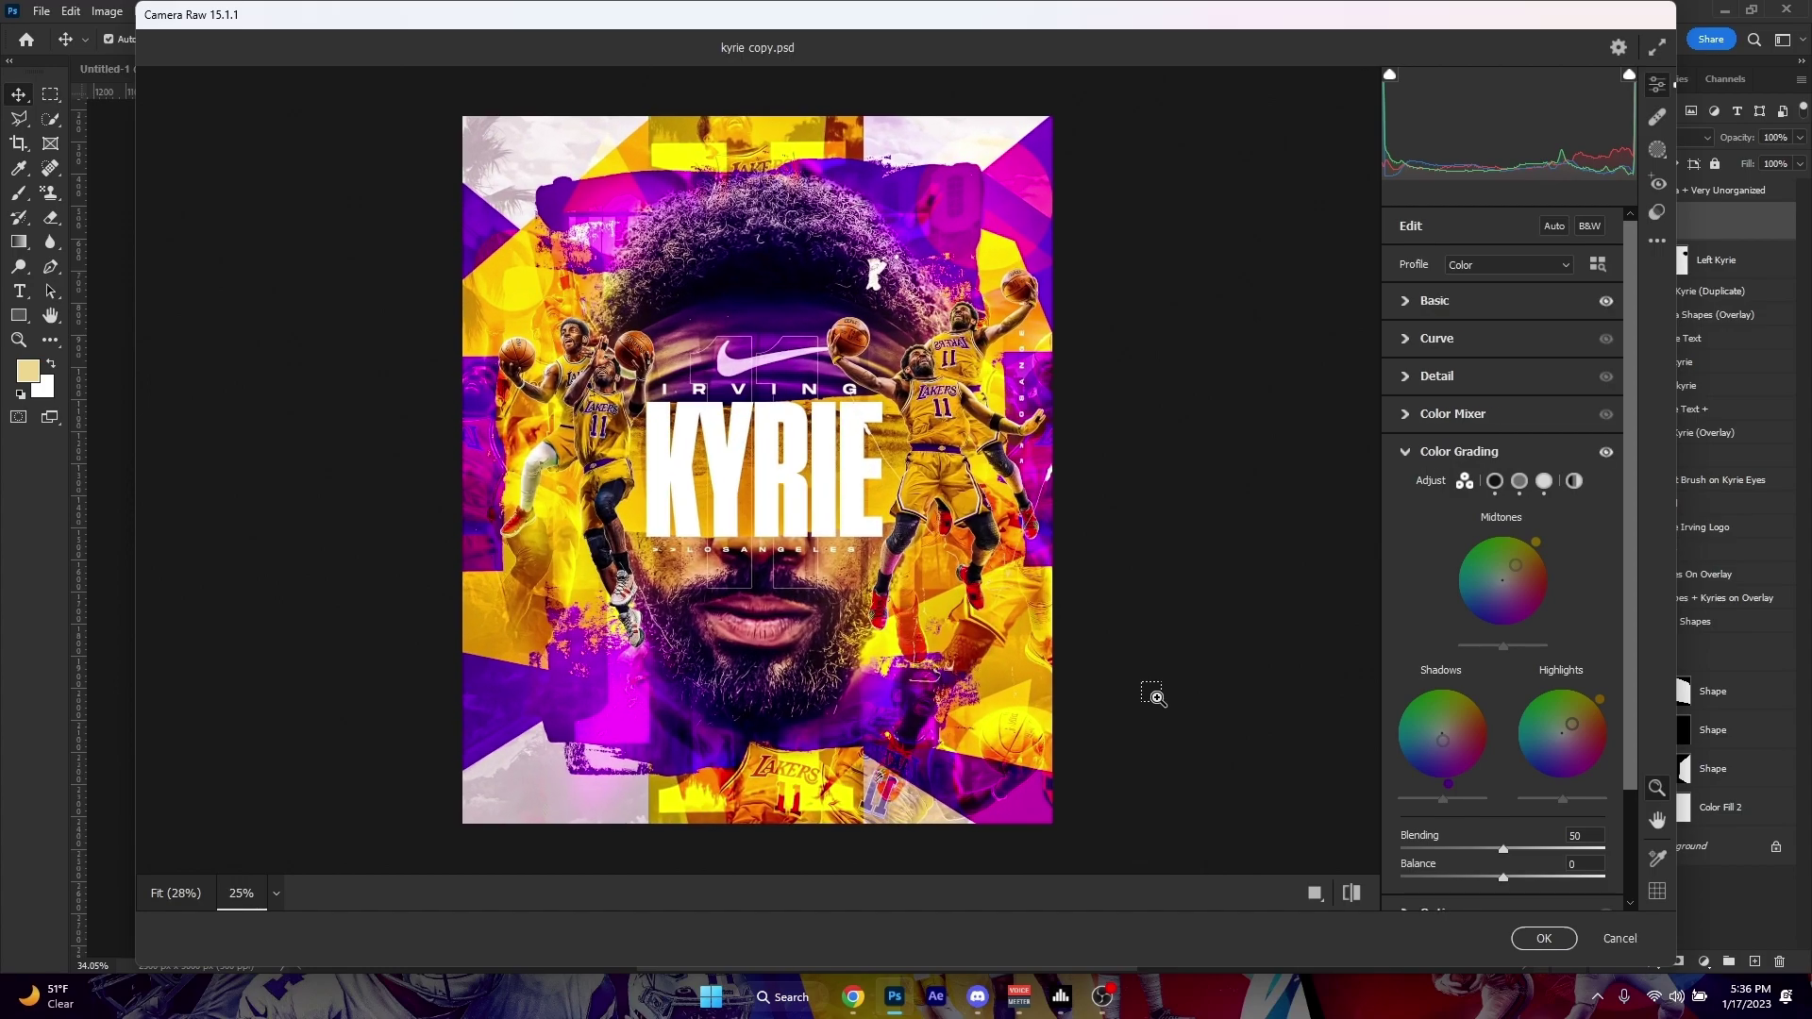
{"action": "scroll", "coordinate": [1156, 697], "scroll_direction": "down", "scroll_amount": 5}
{"action": "scroll", "coordinate": [1156, 698], "scroll_direction": "up", "scroll_amount": 4}
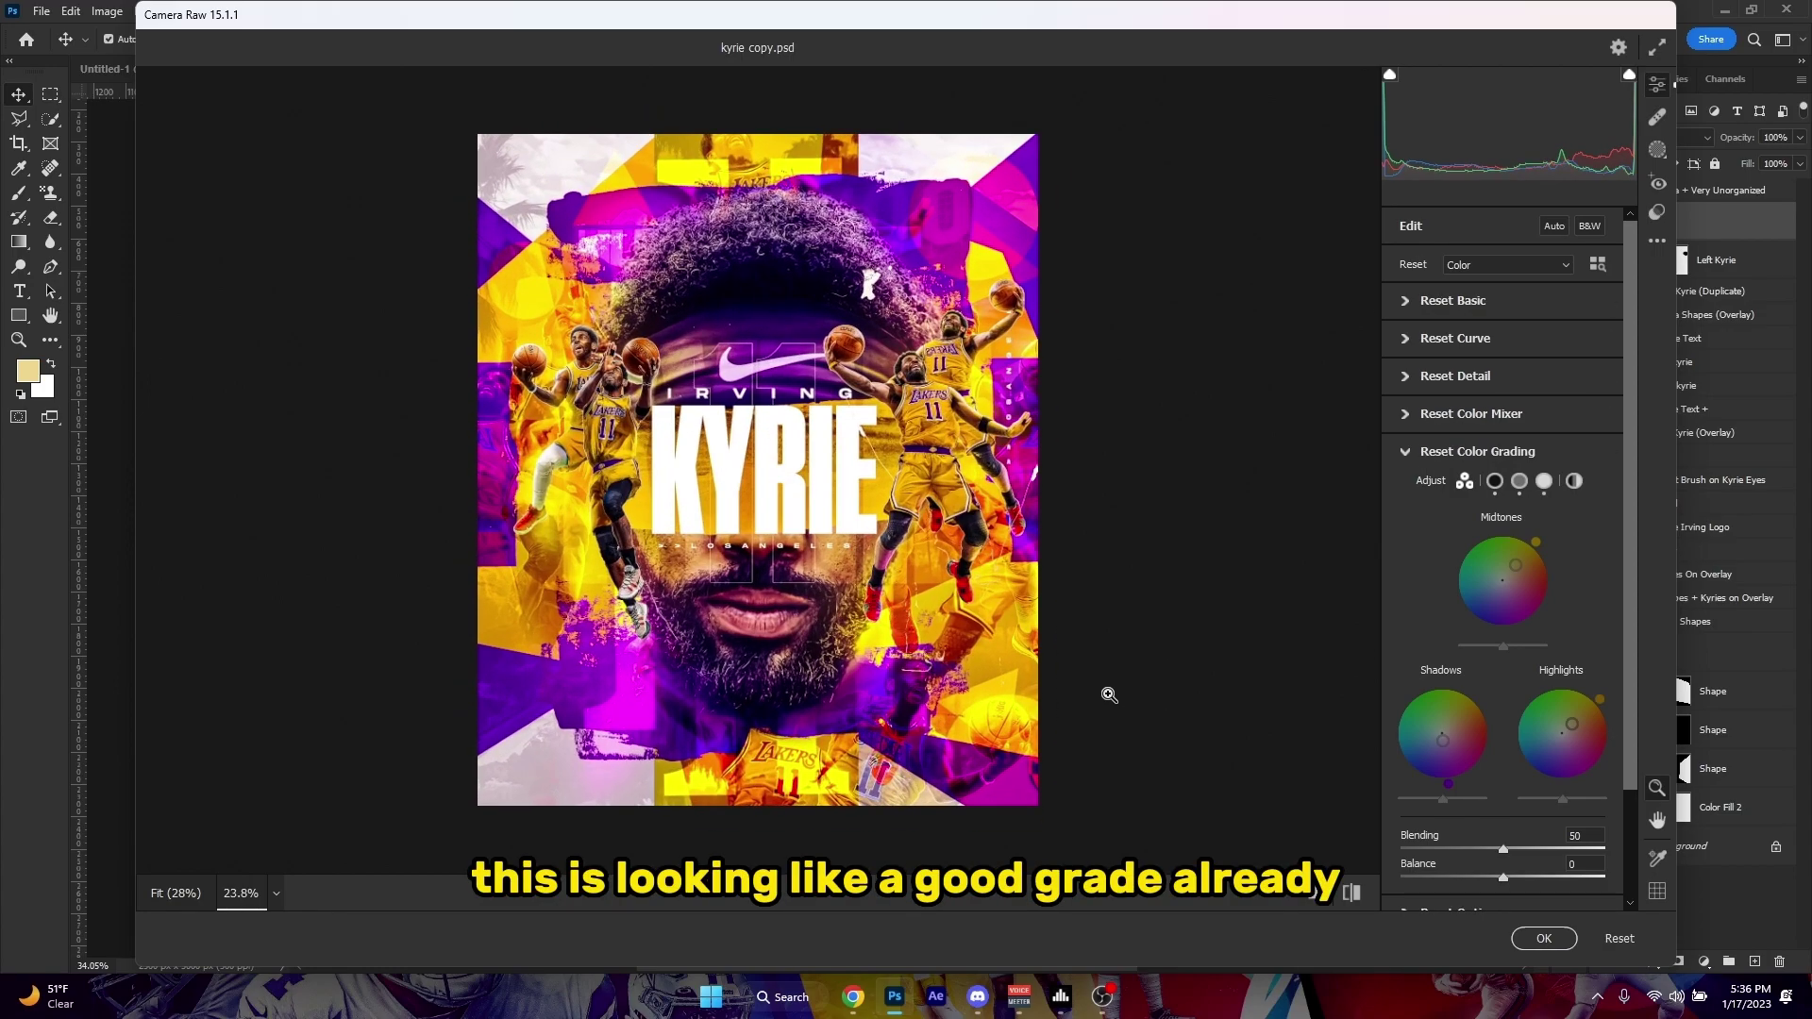
{"action": "scroll", "coordinate": [1112, 695], "scroll_direction": "up", "scroll_amount": 2}
{"action": "scroll", "coordinate": [1472, 679], "scroll_direction": "down", "scroll_amount": 3}
{"action": "scroll", "coordinate": [1098, 699], "scroll_direction": "down", "scroll_amount": 4}
{"action": "scroll", "coordinate": [1097, 699], "scroll_direction": "up", "scroll_amount": 1}
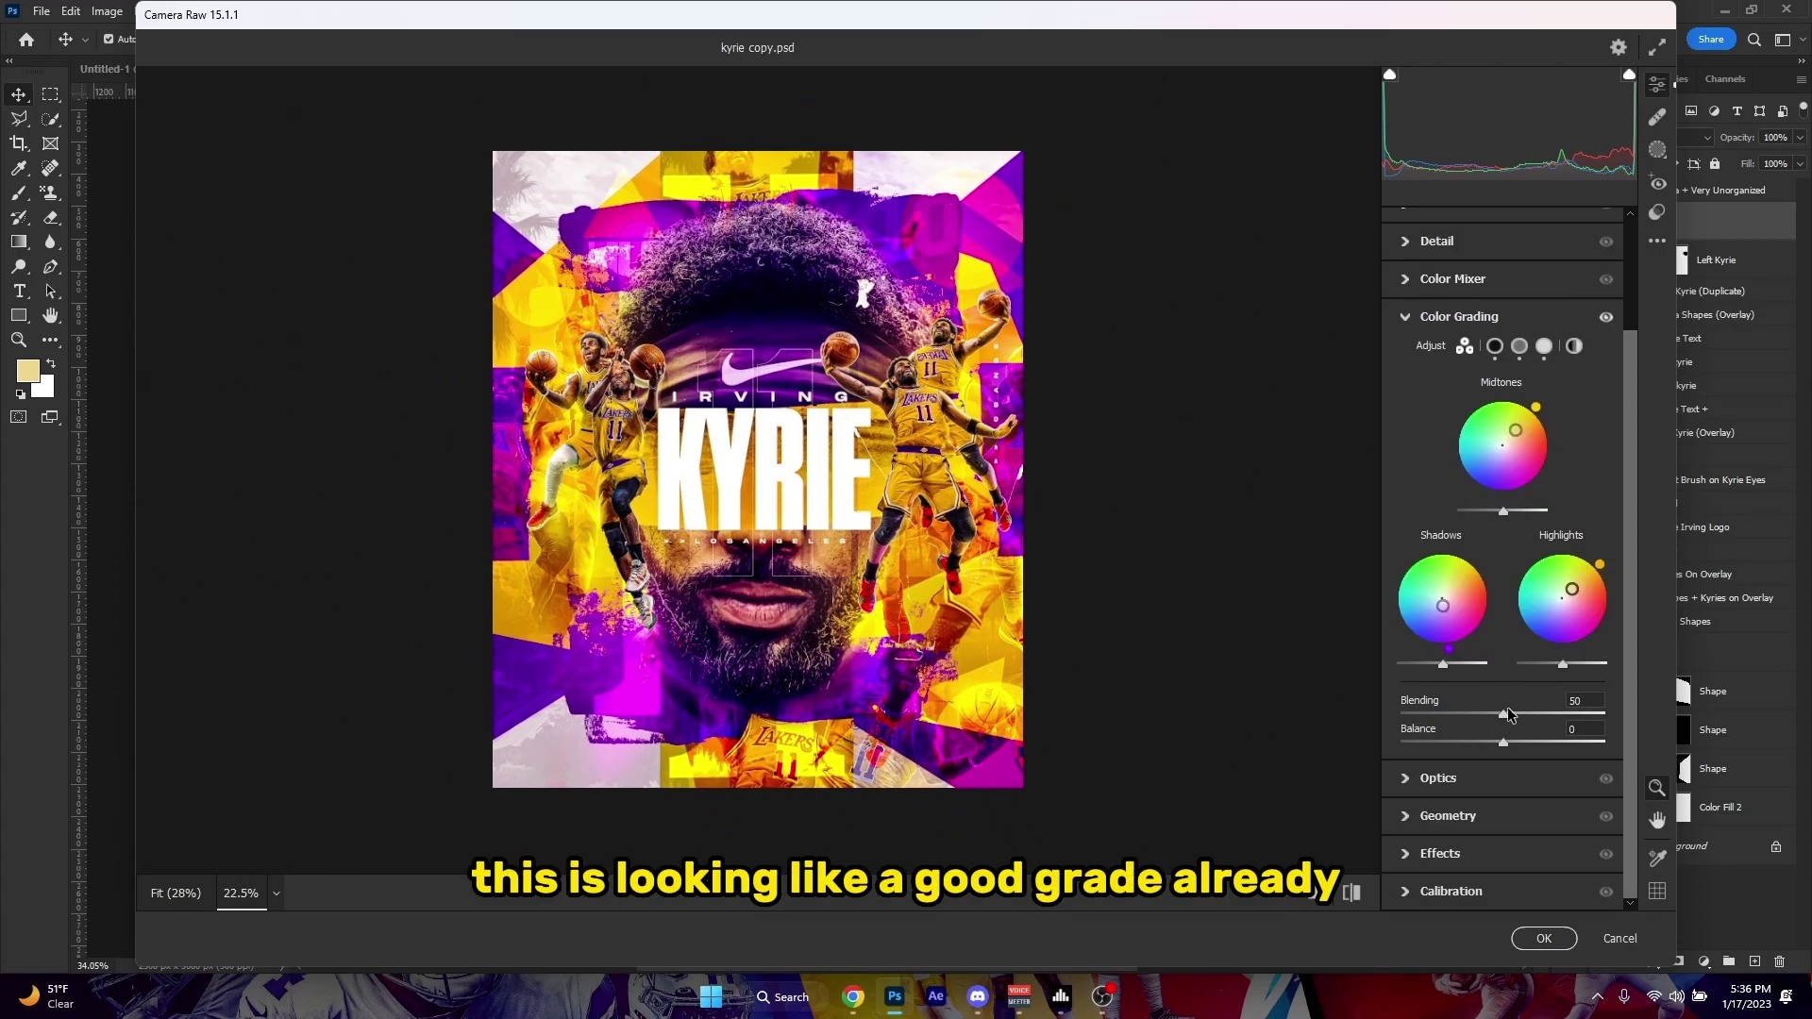
Close the Color Grading adjustments and set the Vignetting effect to -21.
{"action": "left_click", "coordinate": [1406, 321]}
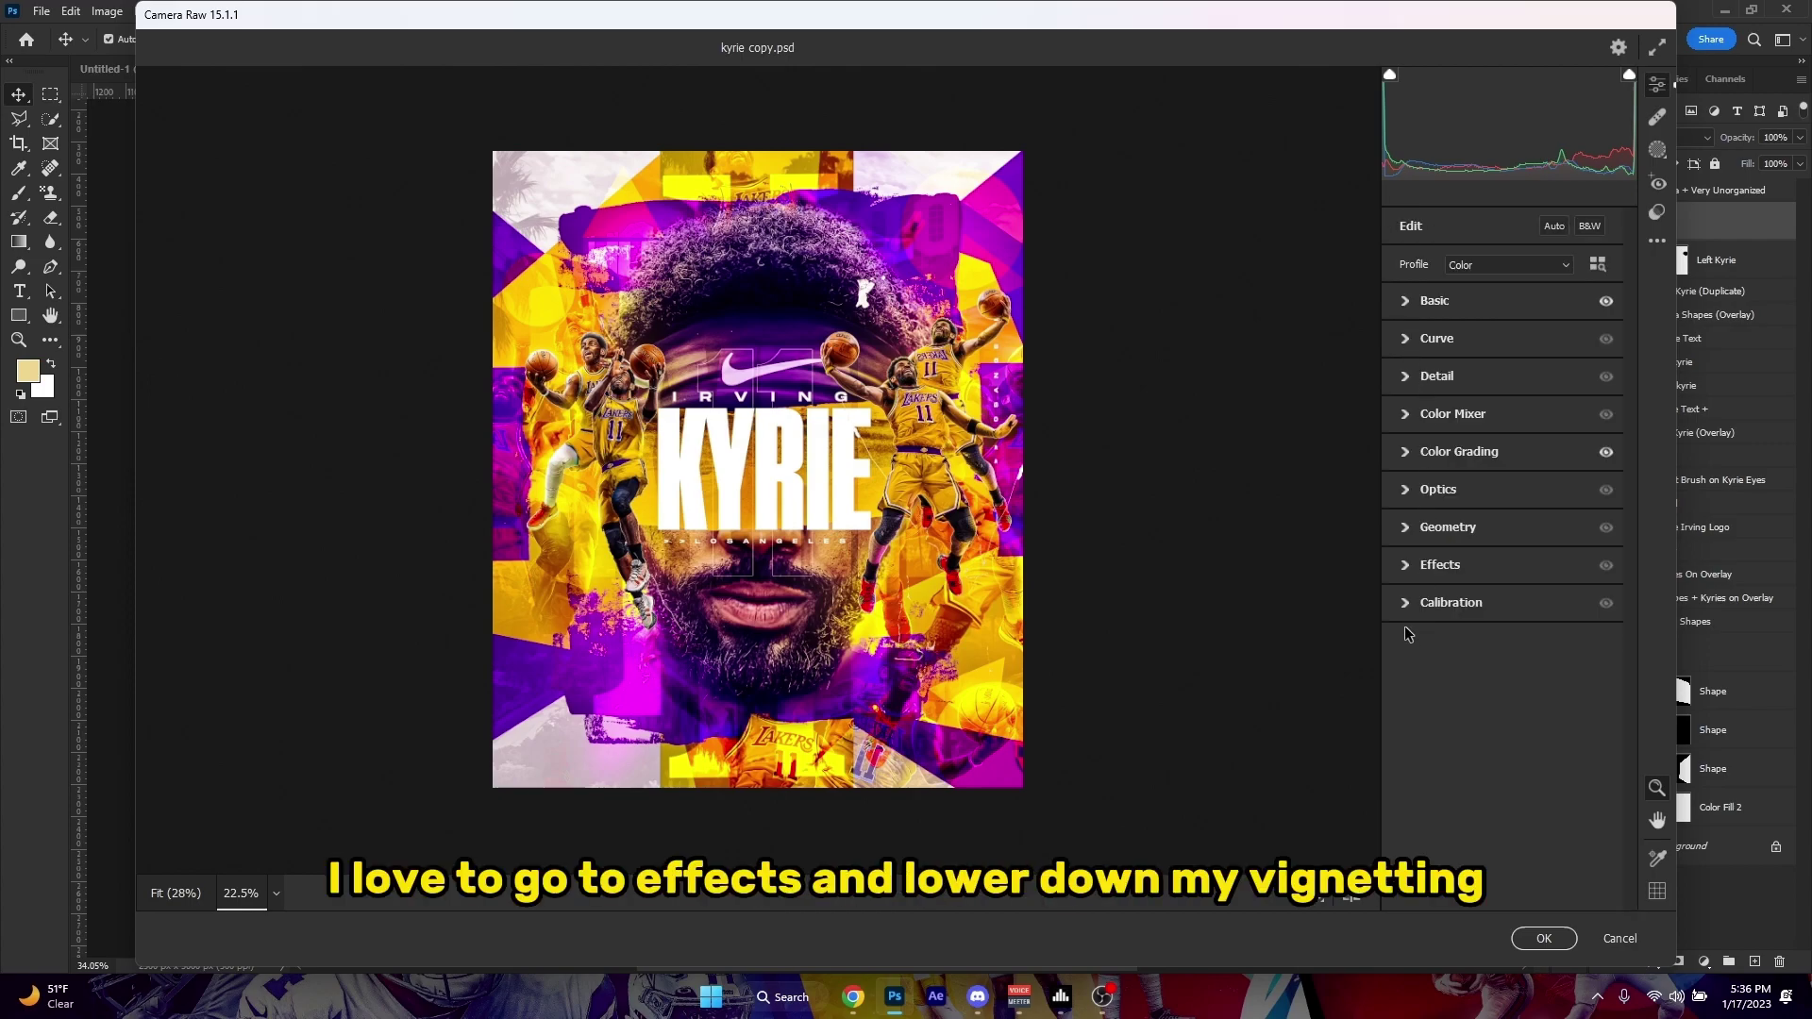
{"action": "left_click", "coordinate": [1405, 566]}
{"action": "left_click_drag", "start_coordinate": [1504, 649], "coordinate": [1482, 647]}
{"action": "scroll", "coordinate": [1049, 578], "scroll_direction": "down", "scroll_amount": 6}
{"action": "scroll", "coordinate": [759, 458], "scroll_direction": "up", "scroll_amount": 11}
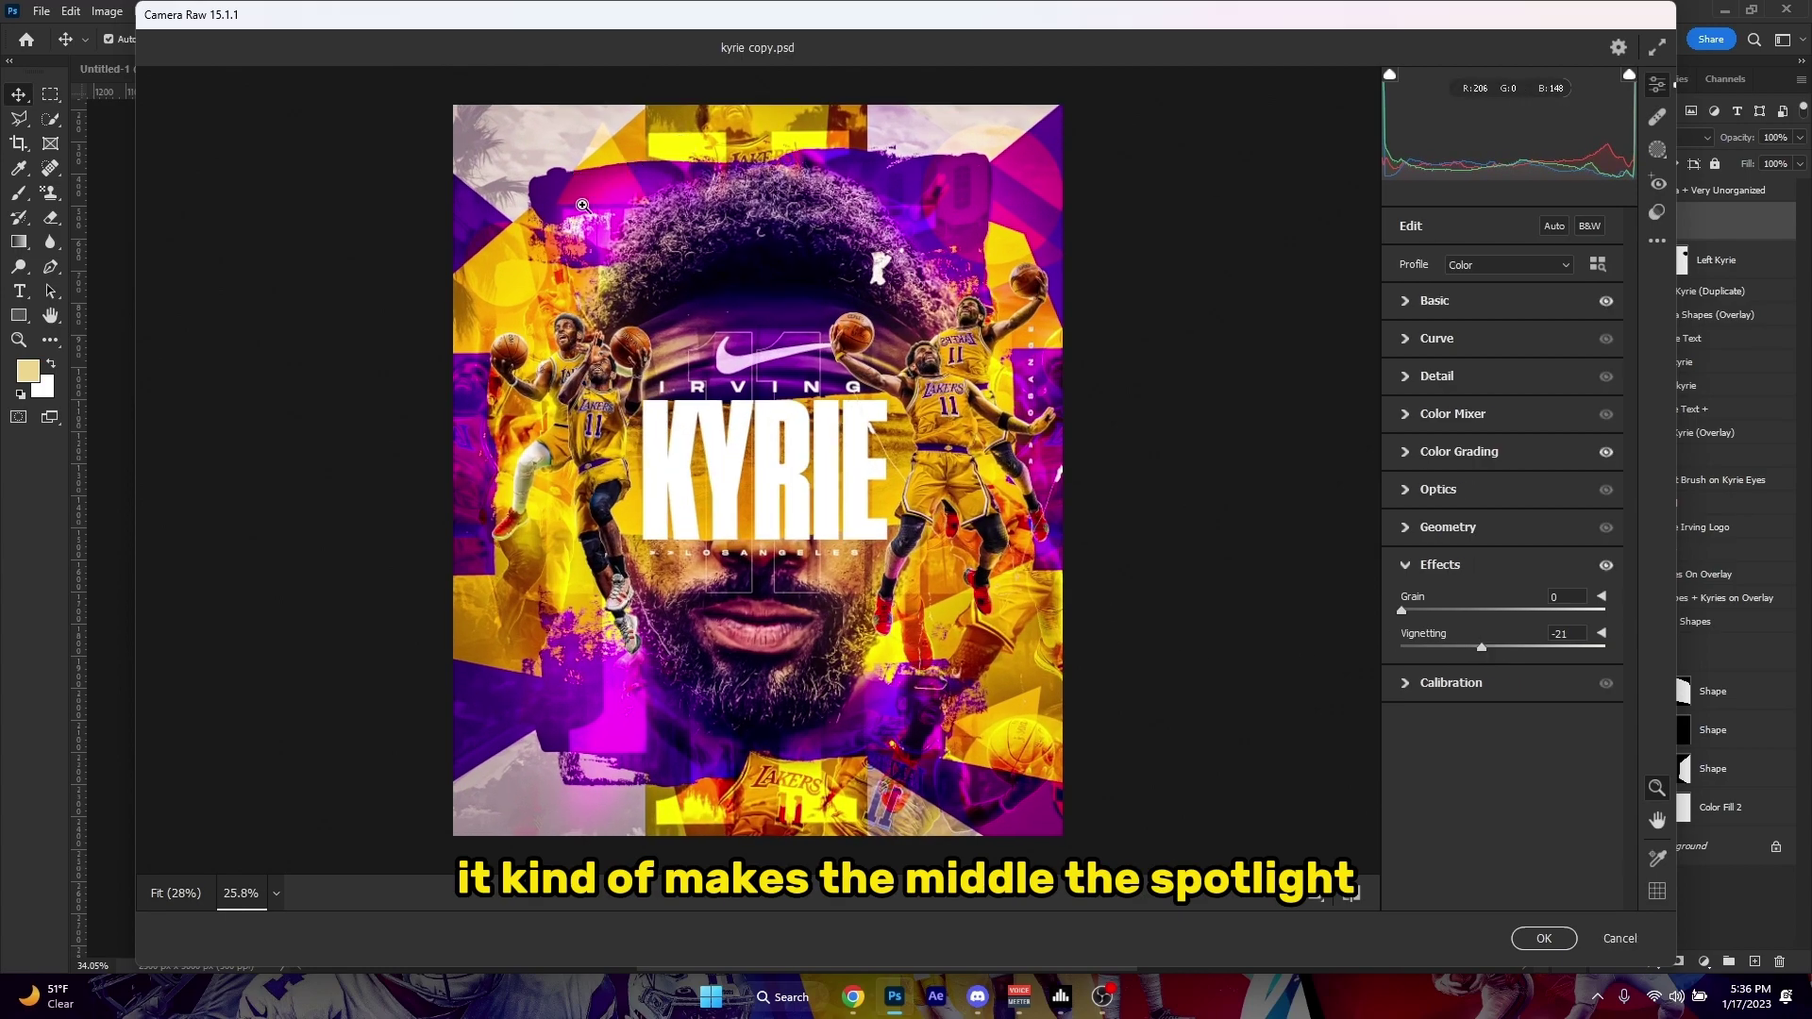
Examine the white areas in the poster's corners with Vignetting back at 0.
{"action": "scroll", "coordinate": [529, 768], "scroll_direction": "up", "scroll_amount": 5}
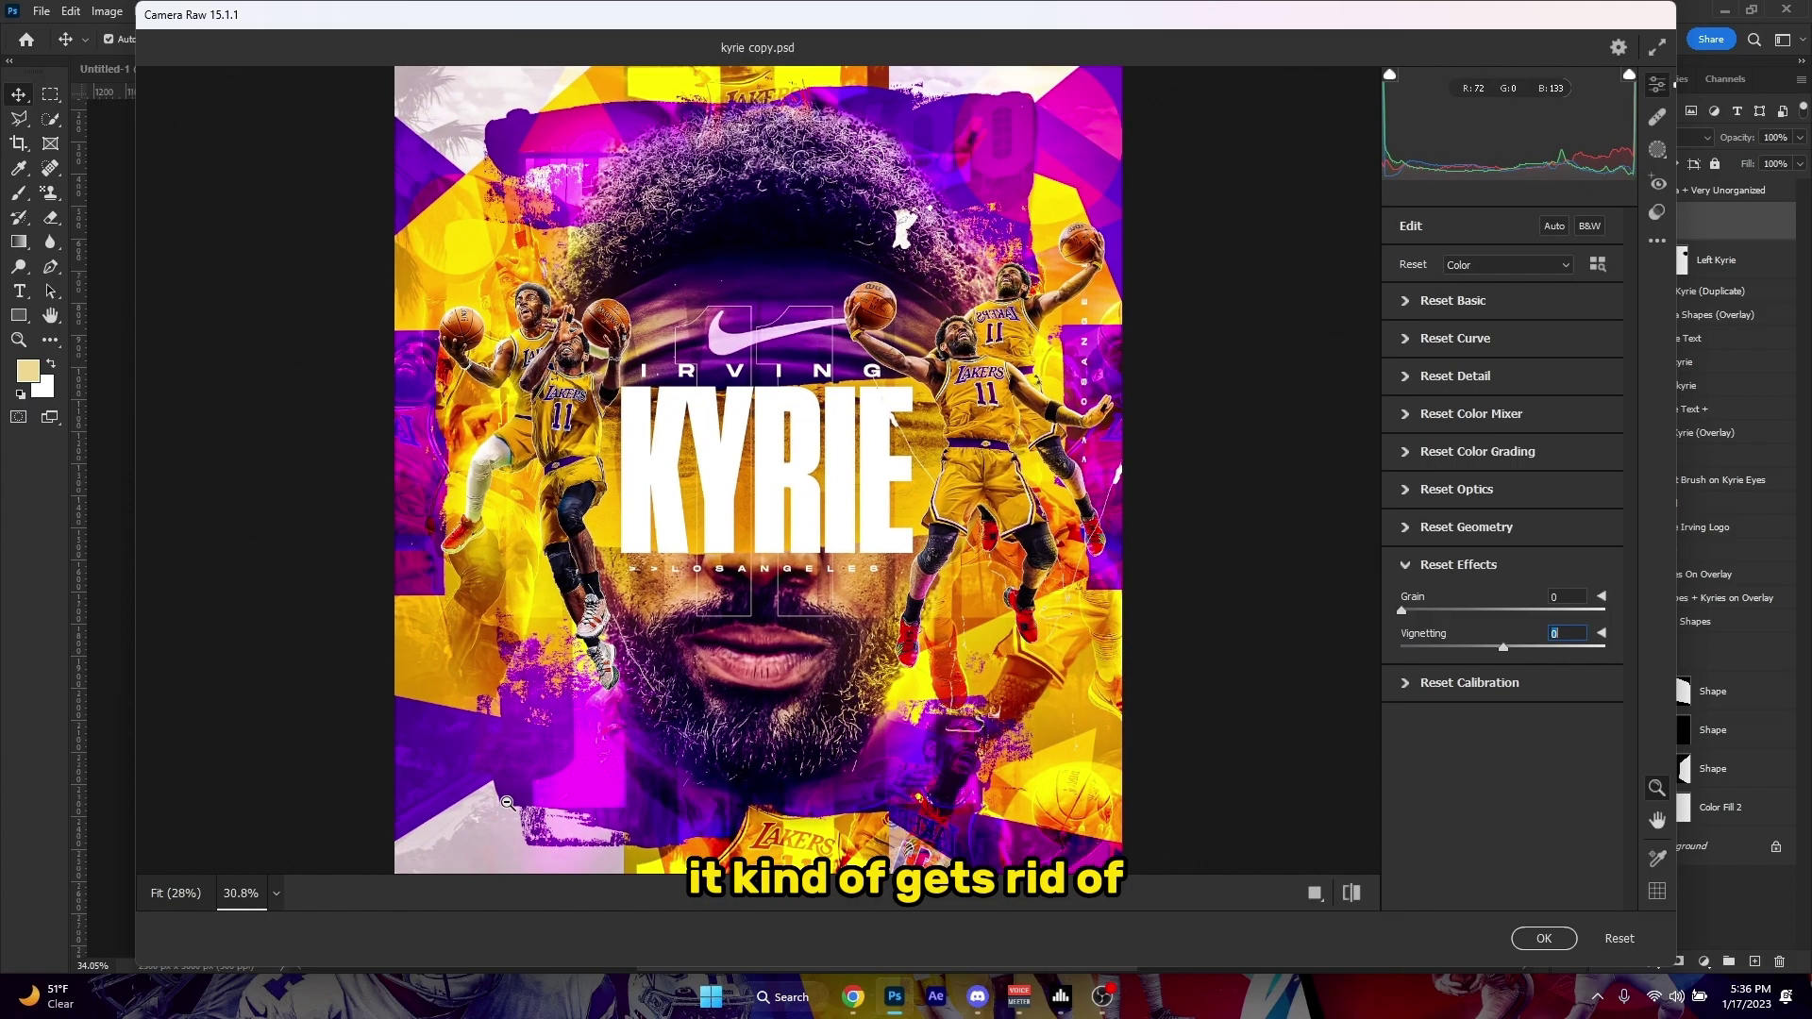
{"action": "scroll", "coordinate": [529, 768], "scroll_direction": "down", "scroll_amount": 5}
{"action": "scroll", "coordinate": [510, 708], "scroll_direction": "up", "scroll_amount": 6}
{"action": "scroll", "coordinate": [457, 596], "scroll_direction": "down", "scroll_amount": 5}
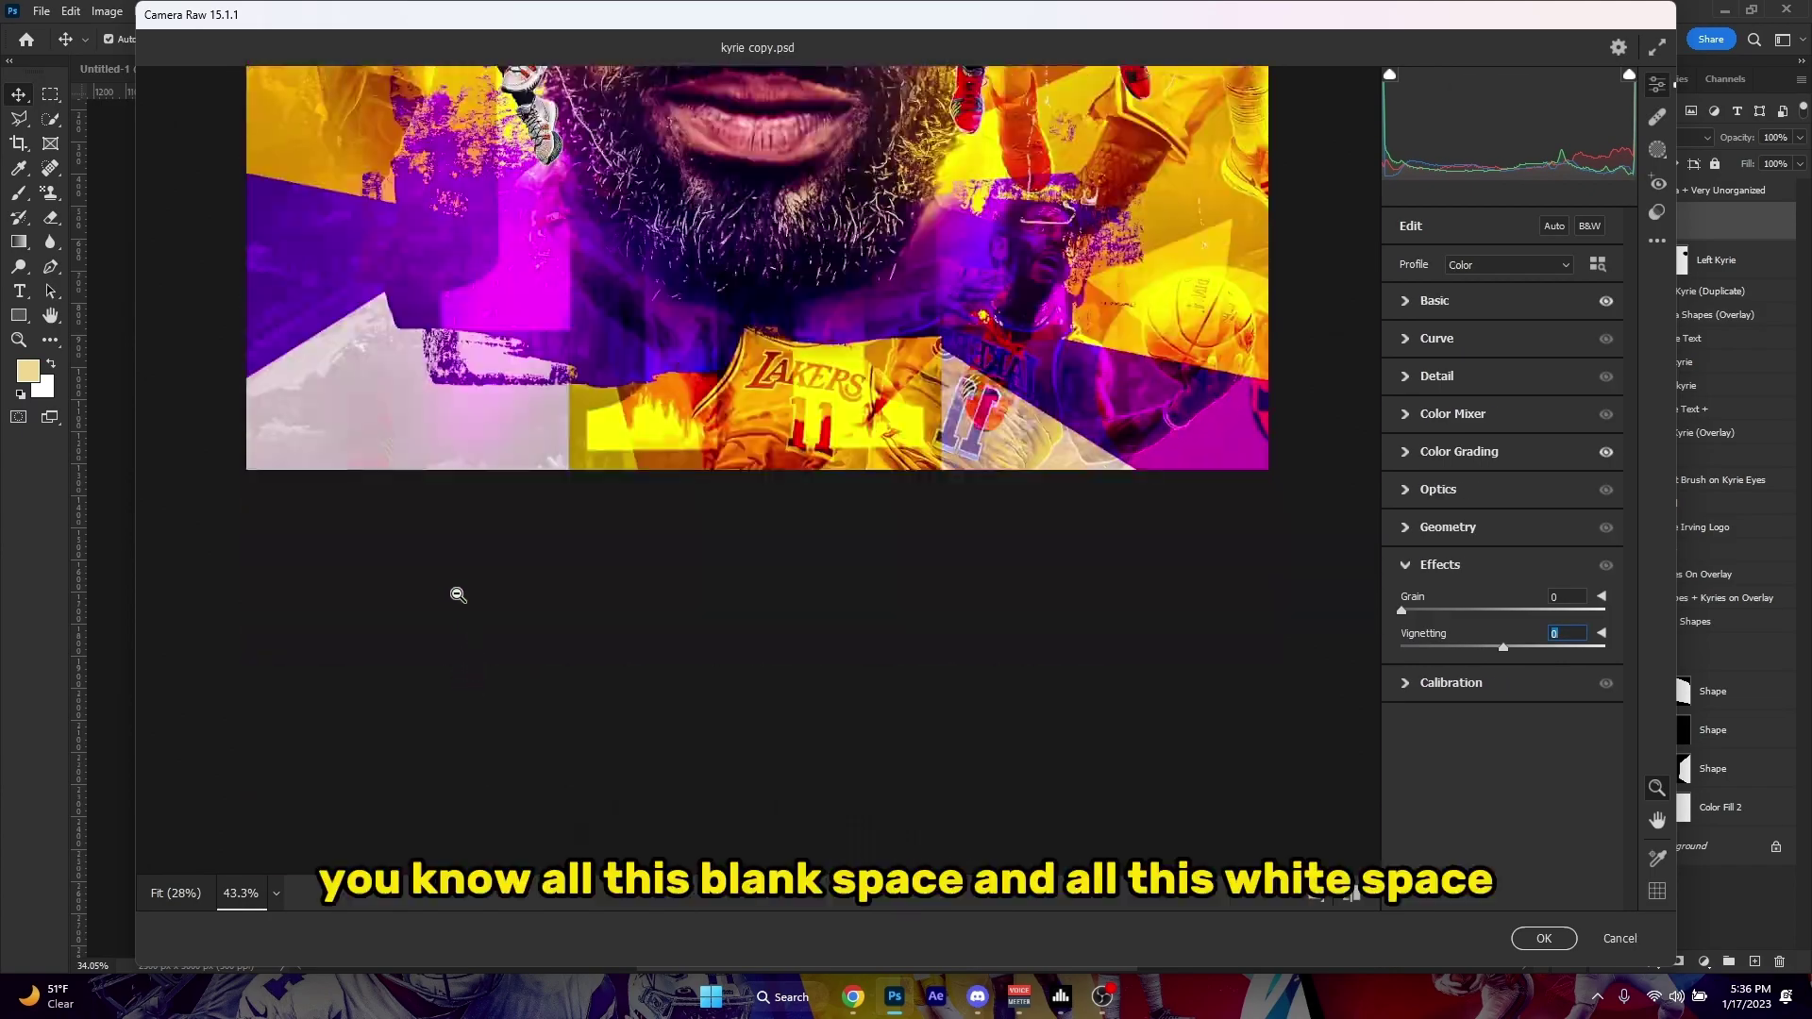
{"action": "scroll", "coordinate": [458, 595], "scroll_direction": "down", "scroll_amount": 4}
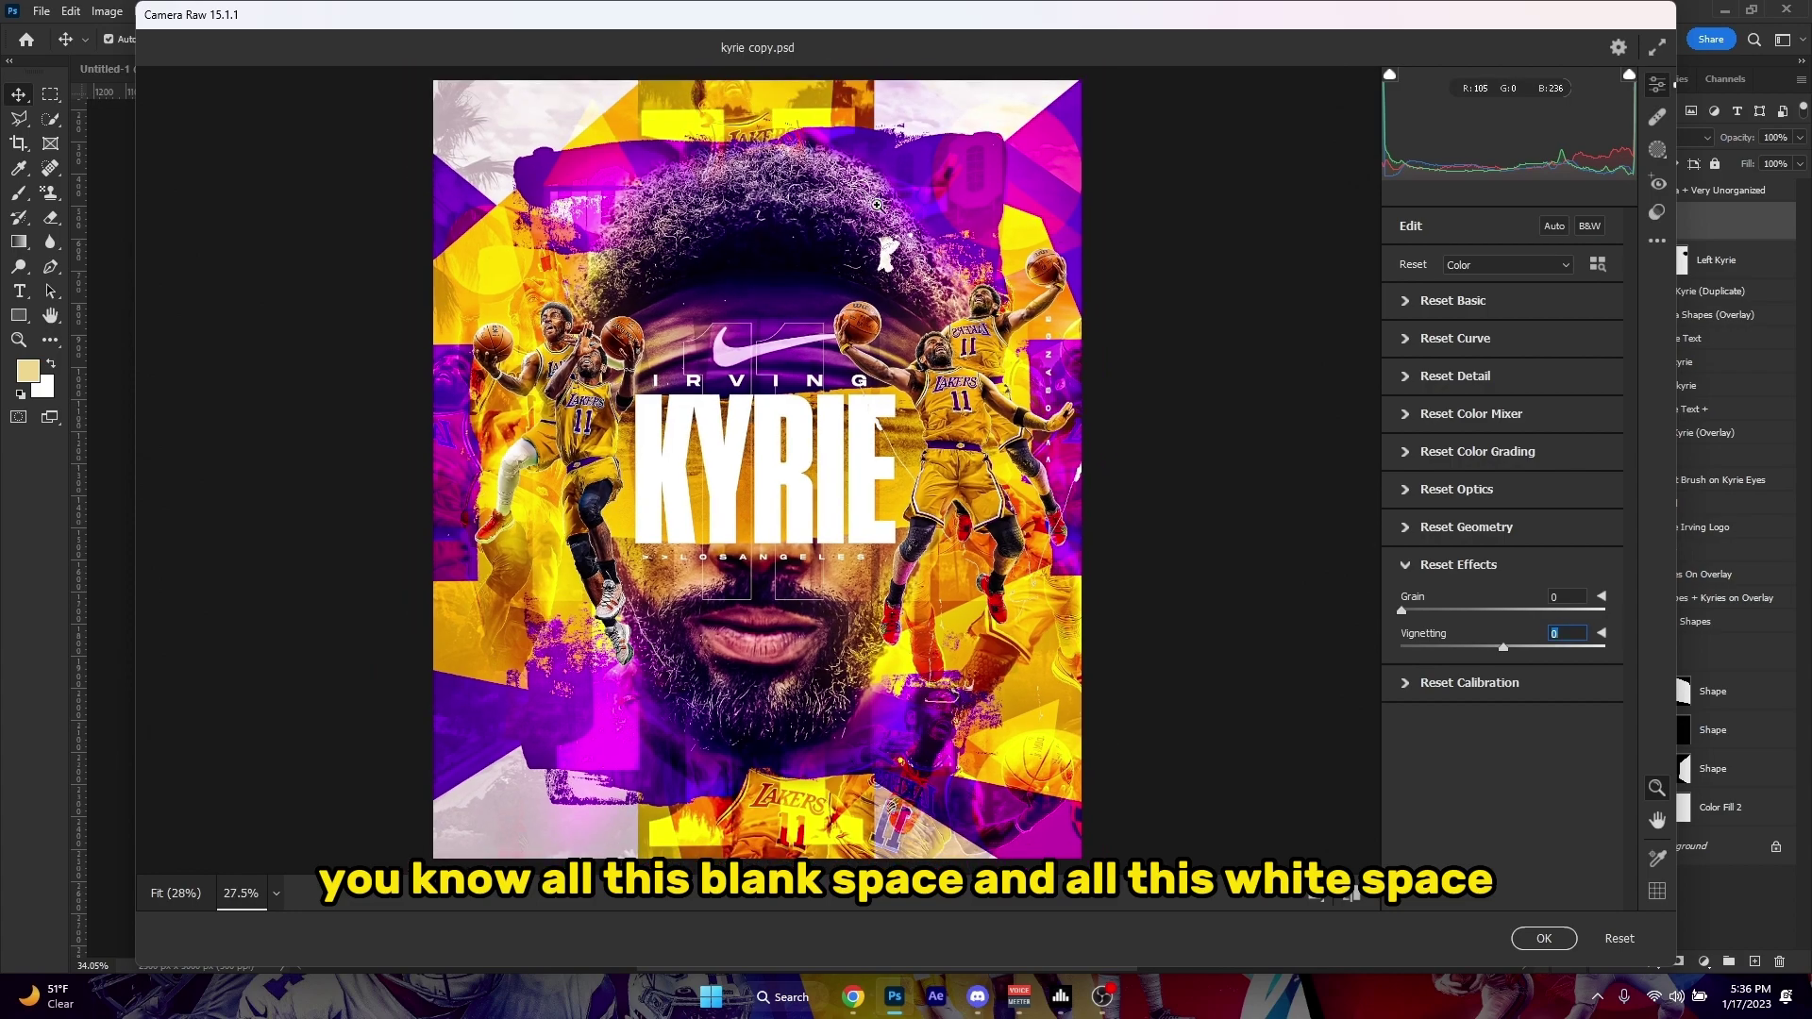
{"action": "left_click", "coordinate": [877, 204]}
Set Vignetting to -30 and compare the poster with and without it.
{"action": "left_click_drag", "start_coordinate": [1502, 653], "coordinate": [1470, 649]}
{"action": "scroll", "coordinate": [1204, 445], "scroll_direction": "down", "scroll_amount": 3}
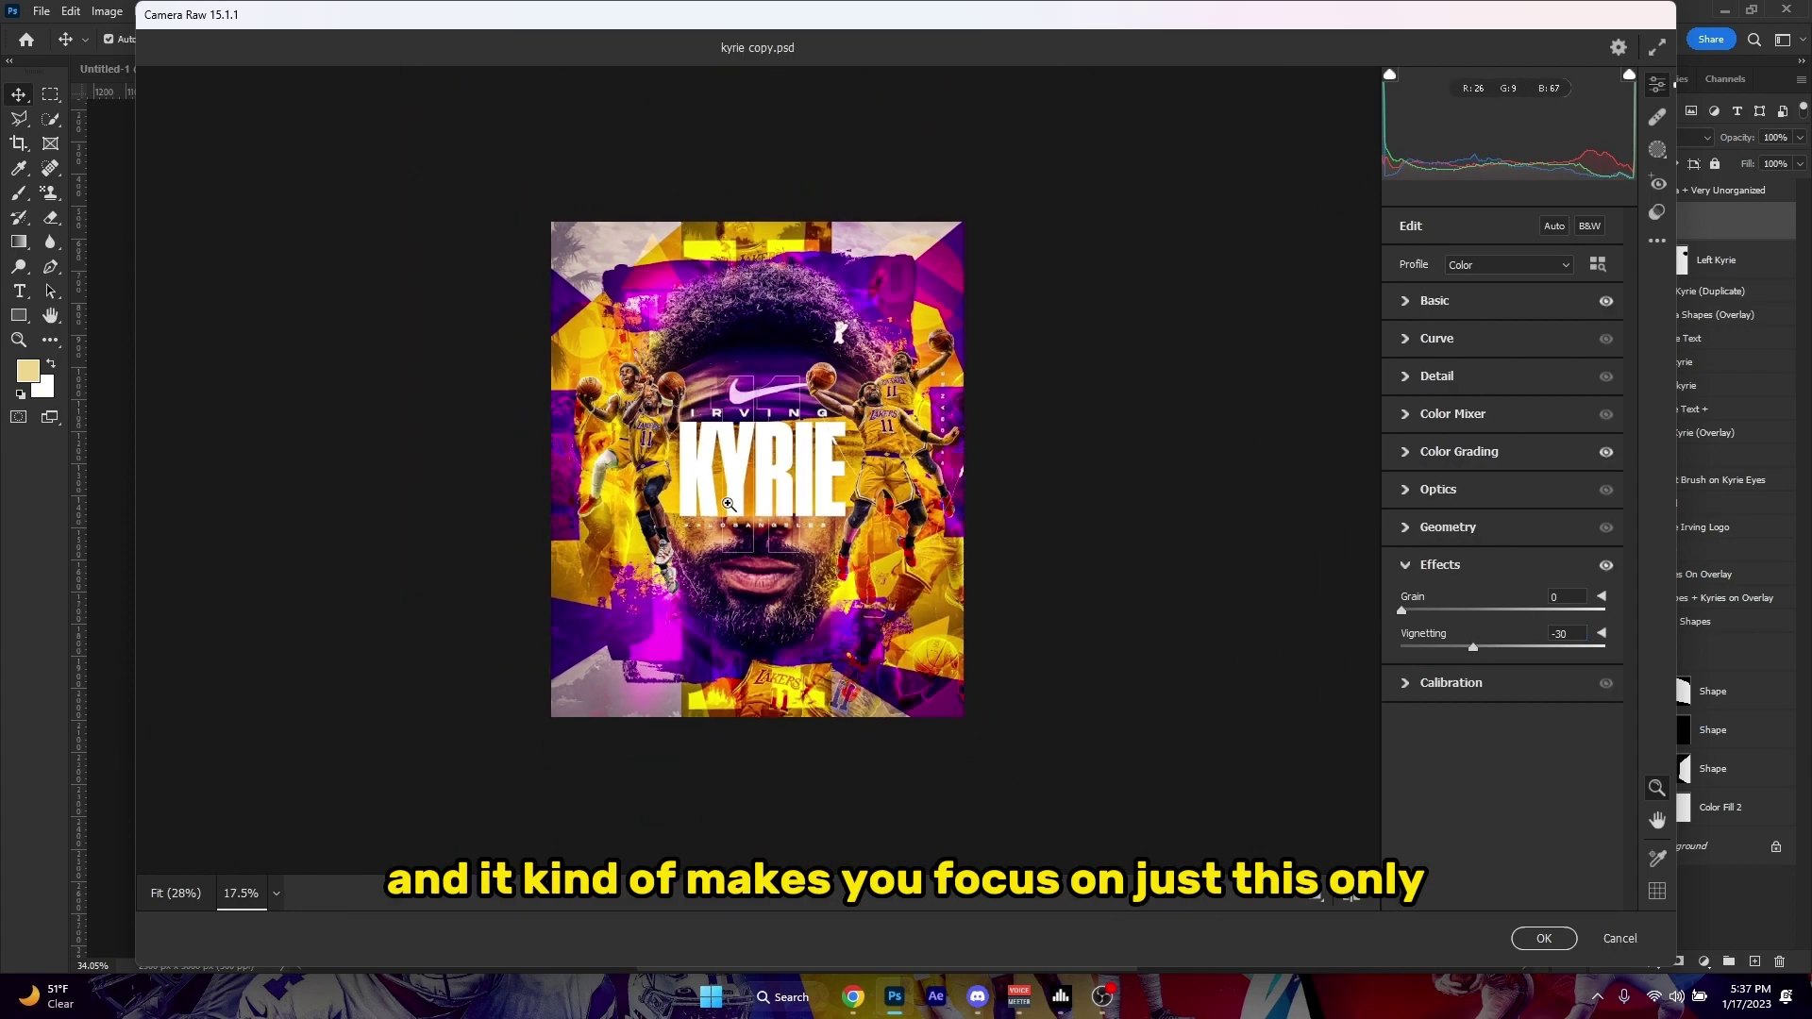
{"action": "key", "text": "ctrl+shift+z"}
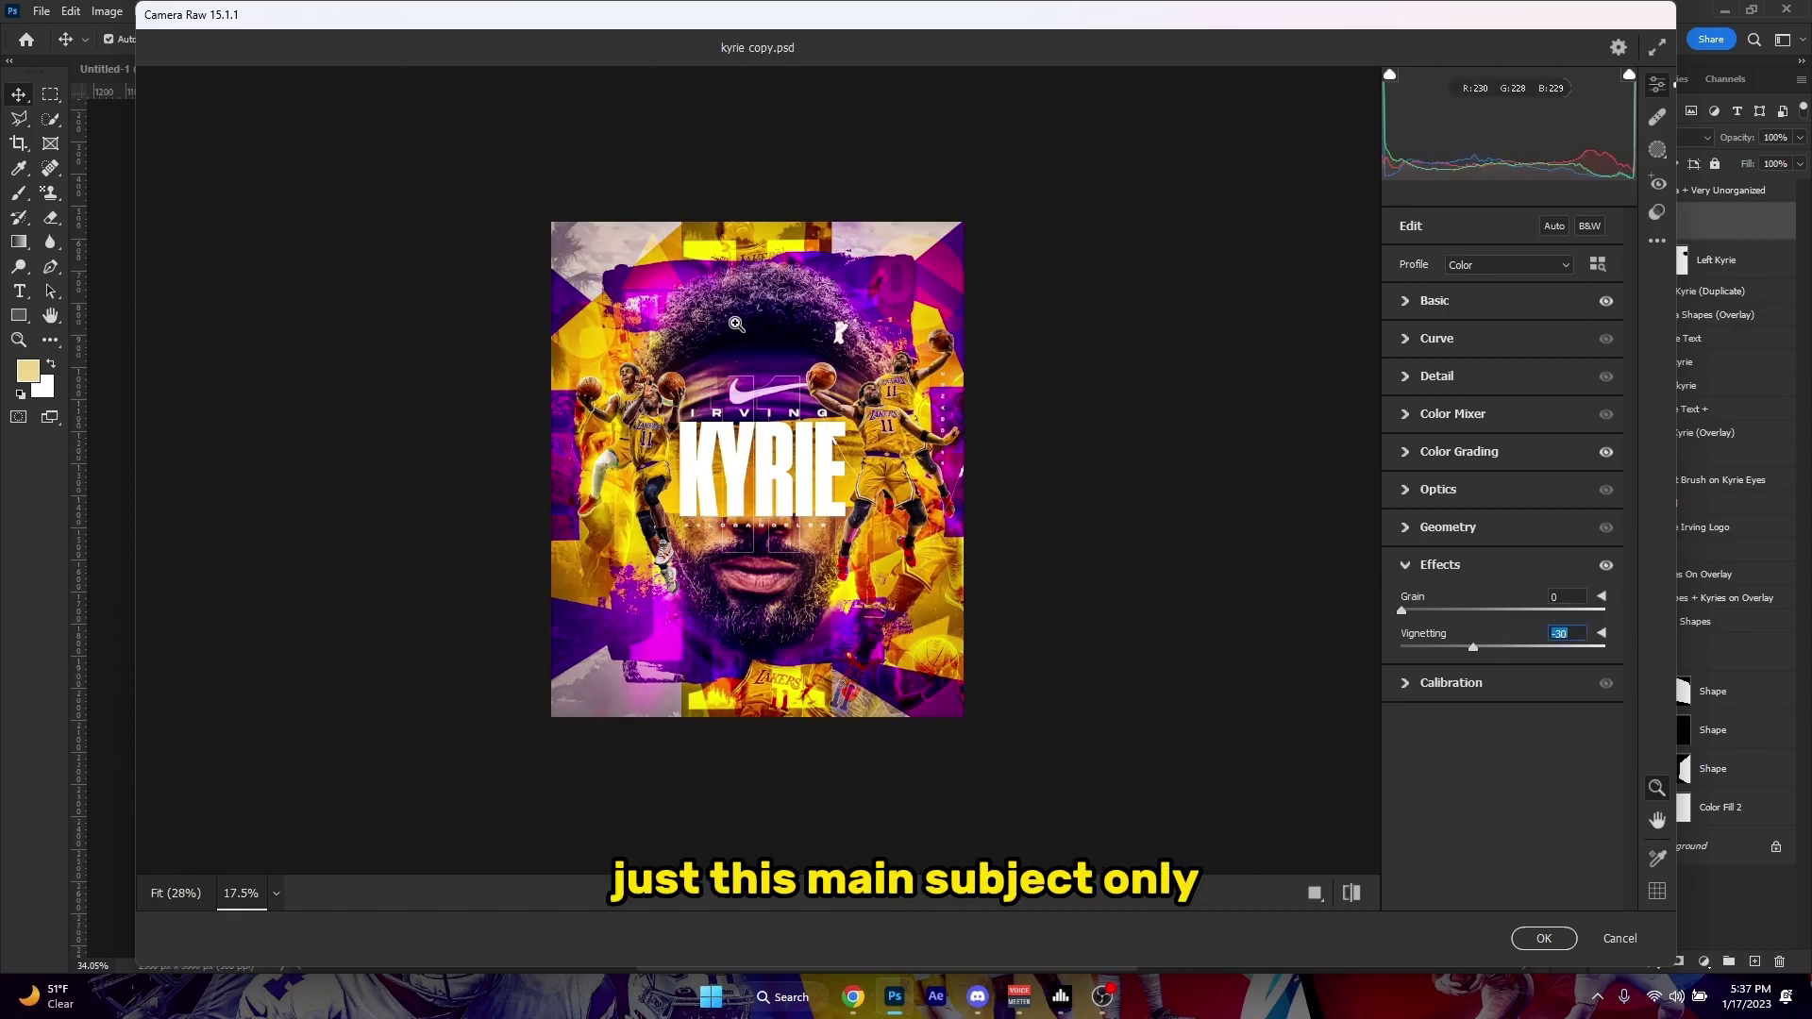
Set Vignetting to -11 and check the softer edge darkening on the whole poster.
{"action": "scroll", "coordinate": [599, 442], "scroll_direction": "up", "scroll_amount": 2}
{"action": "mouse_move", "coordinate": [1482, 653]}
{"action": "left_mouse_down"}
{"action": "mouse_move", "coordinate": [1463, 651]}
{"action": "mouse_move", "coordinate": [1492, 652]}
{"action": "left_mouse_up"}
{"action": "key", "text": "alt"}
{"action": "scroll", "coordinate": [1057, 644], "scroll_direction": "down", "scroll_amount": 3}
{"action": "scroll", "coordinate": [976, 639], "scroll_direction": "up", "scroll_amount": 3}
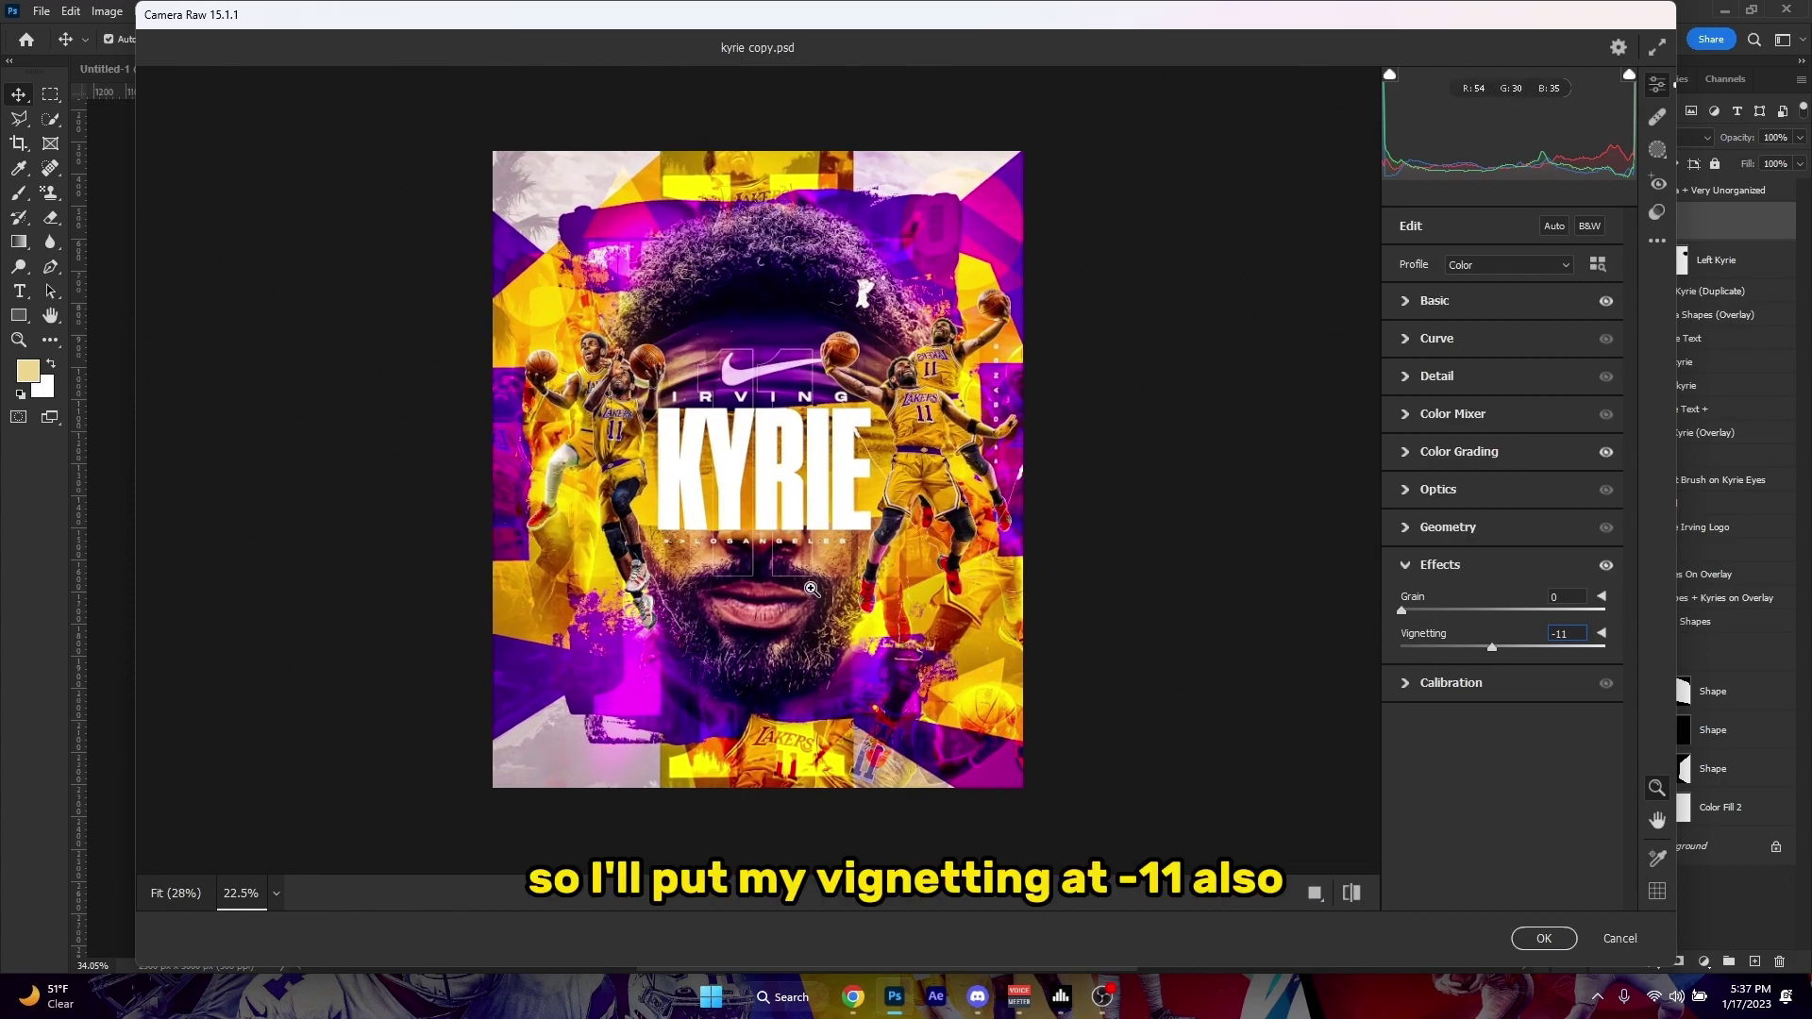
Open the Curve adjustments and try raising the middle of the green channel's curve.
{"action": "left_click", "coordinate": [1406, 352]}
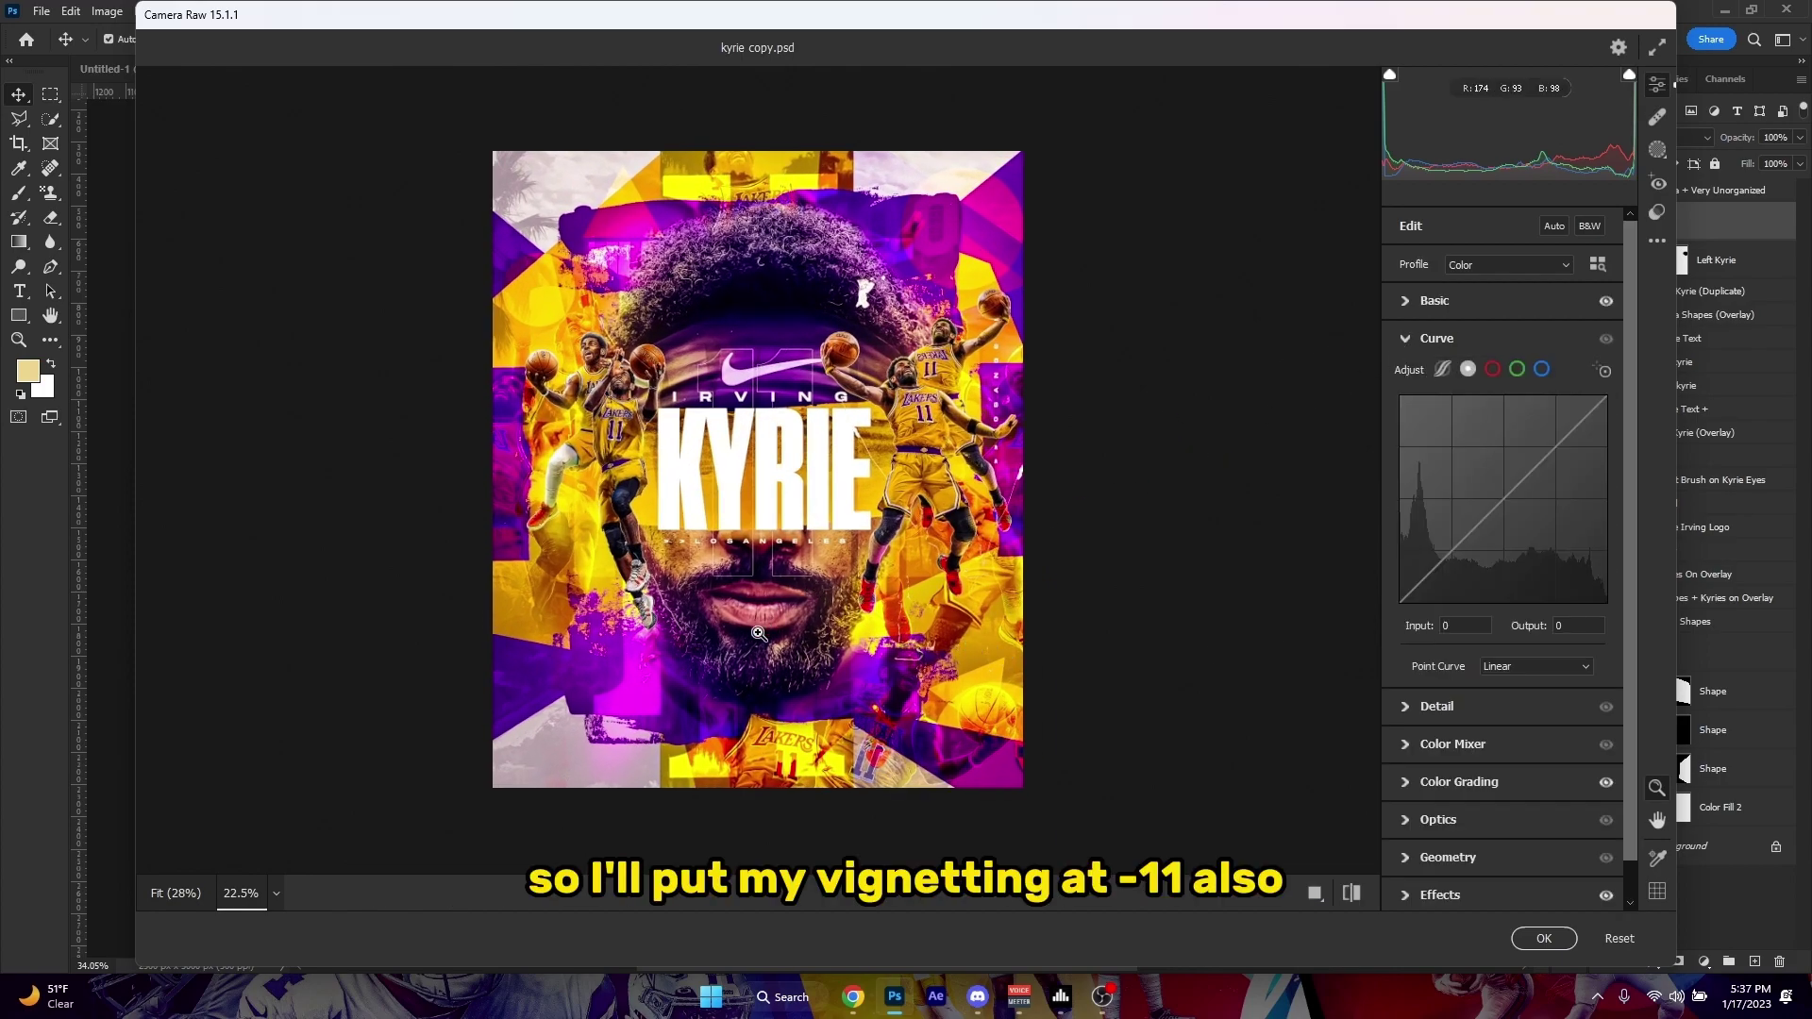
{"action": "left_click", "coordinate": [1516, 370]}
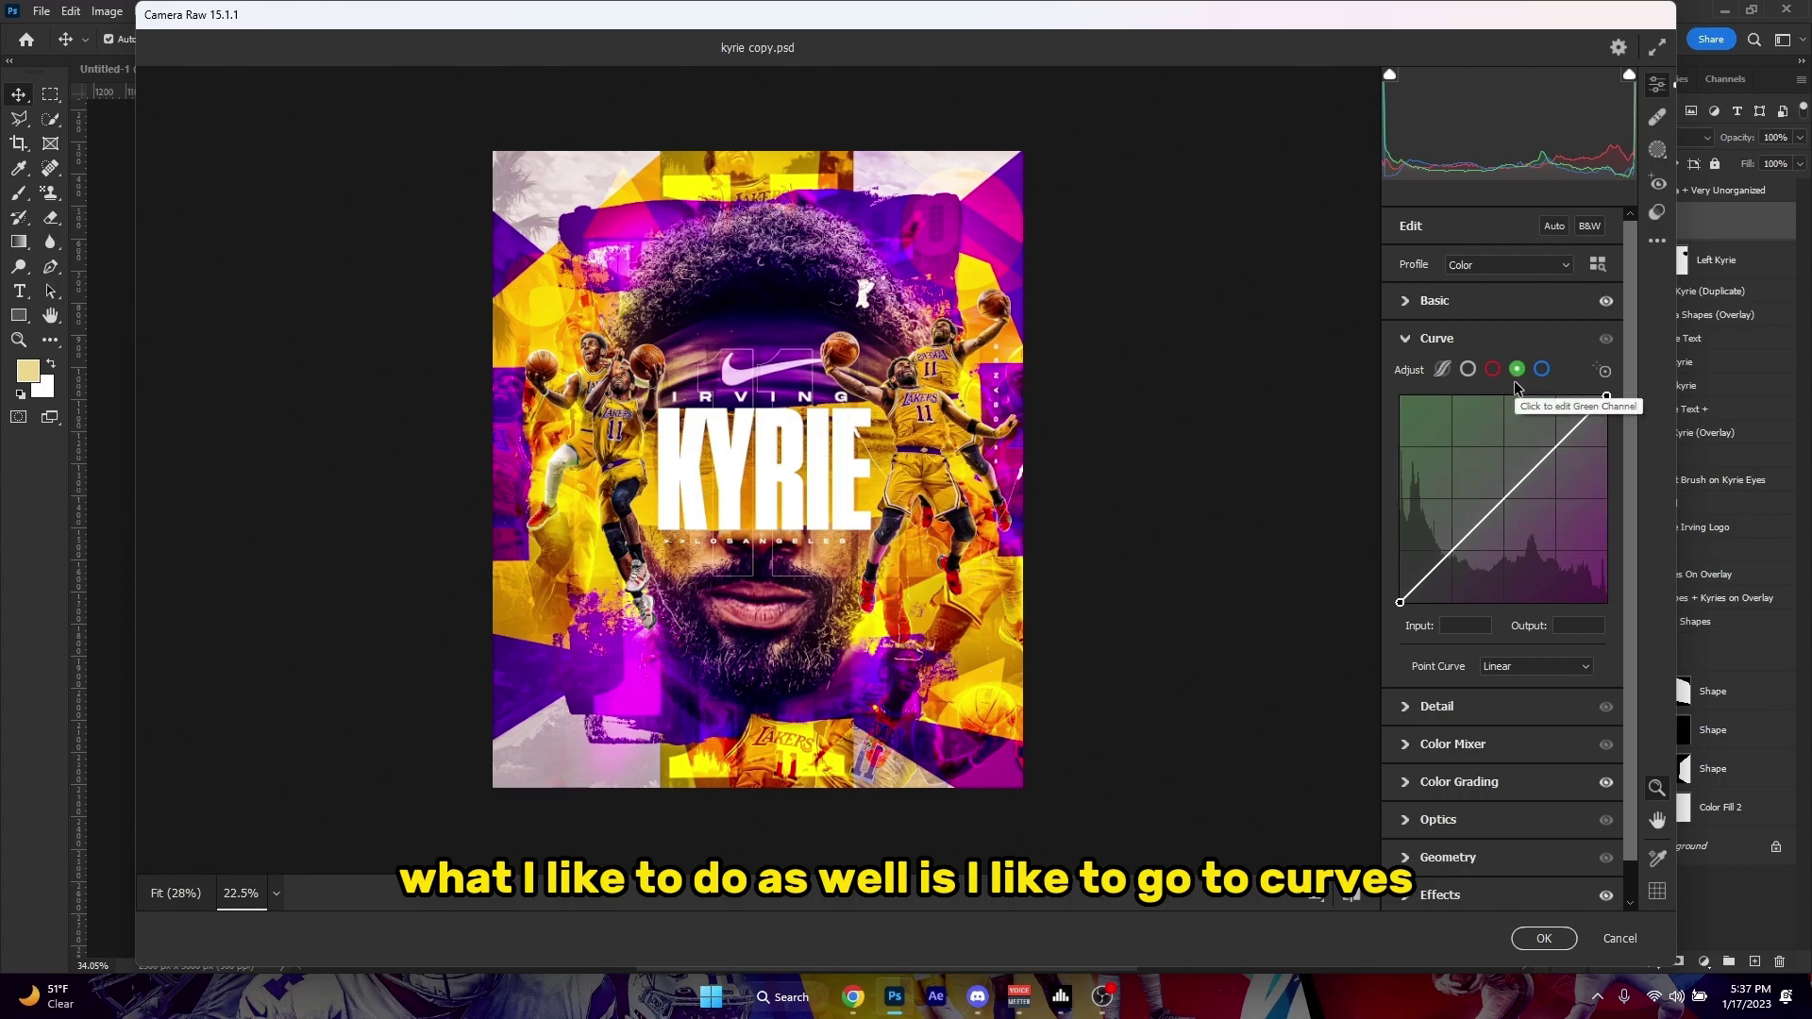
{"action": "left_click_drag", "start_coordinate": [1505, 504], "coordinate": [1496, 499]}
{"action": "key", "text": "ctrl+z"}
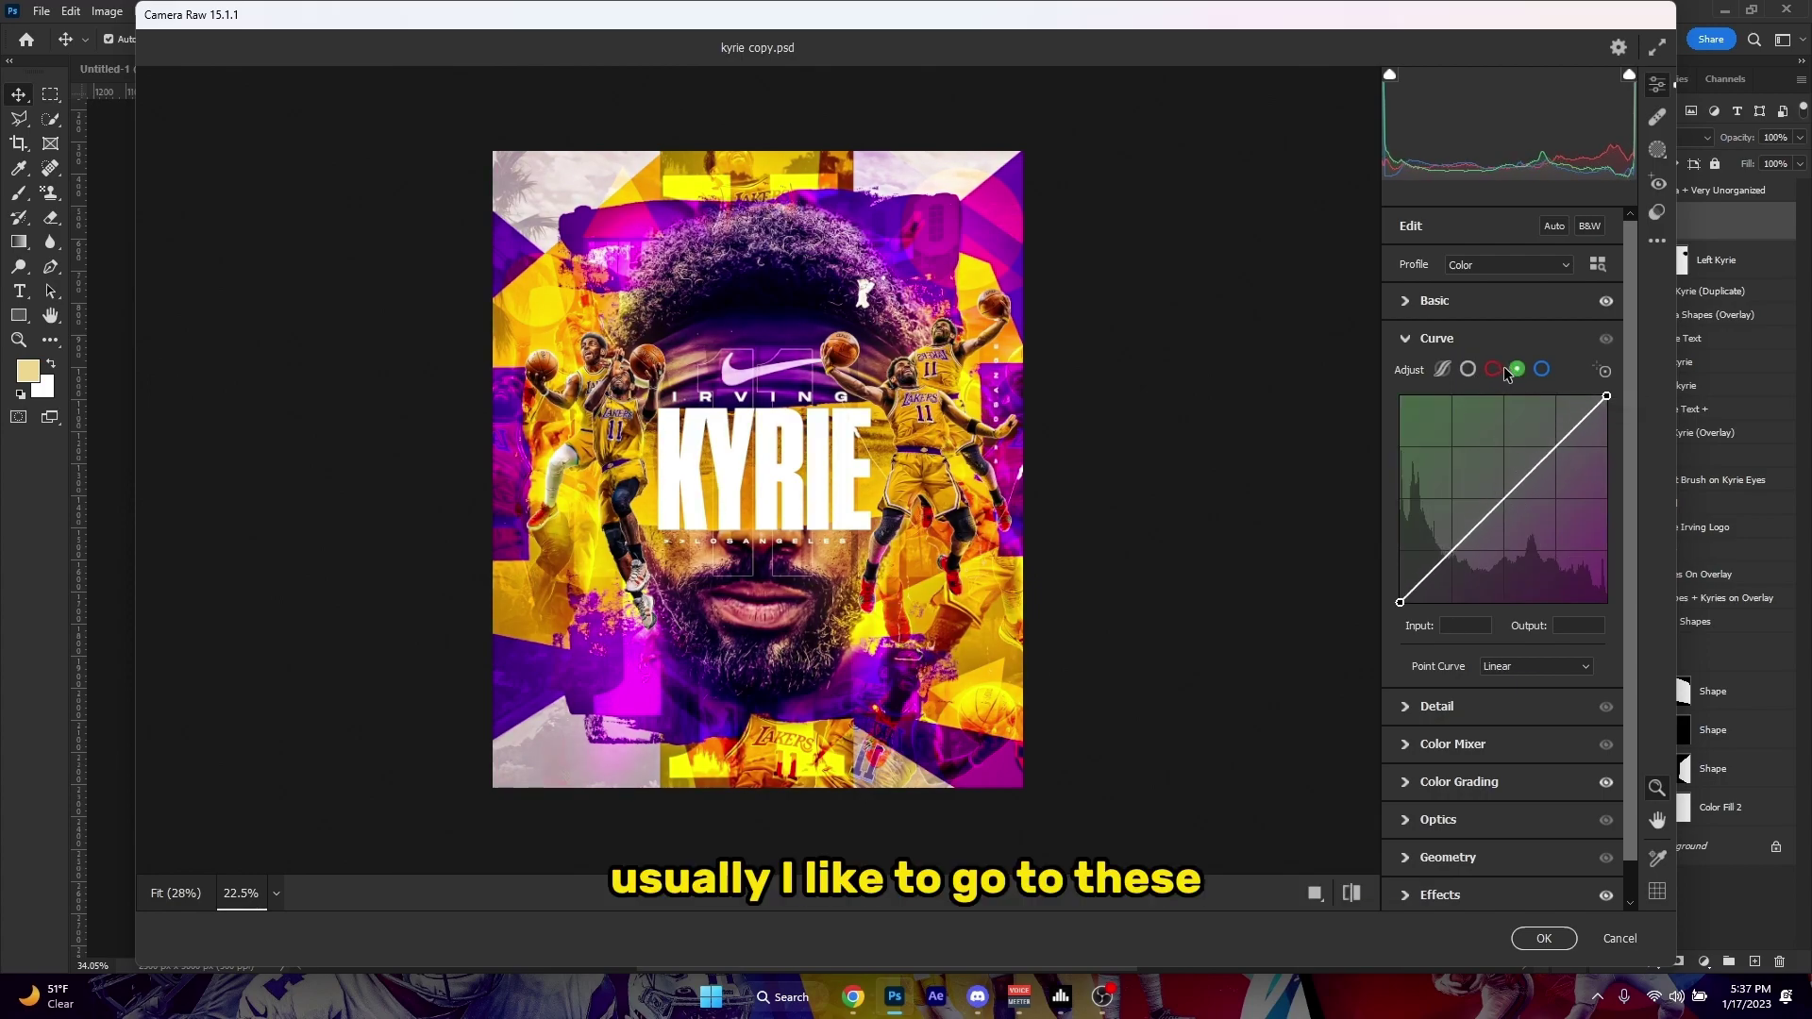
Raise the middle of the blue channel's curve to output 127 at input 108.
{"action": "left_click", "coordinate": [1492, 370]}
{"action": "left_click", "coordinate": [1516, 370]}
{"action": "left_click", "coordinate": [1541, 370]}
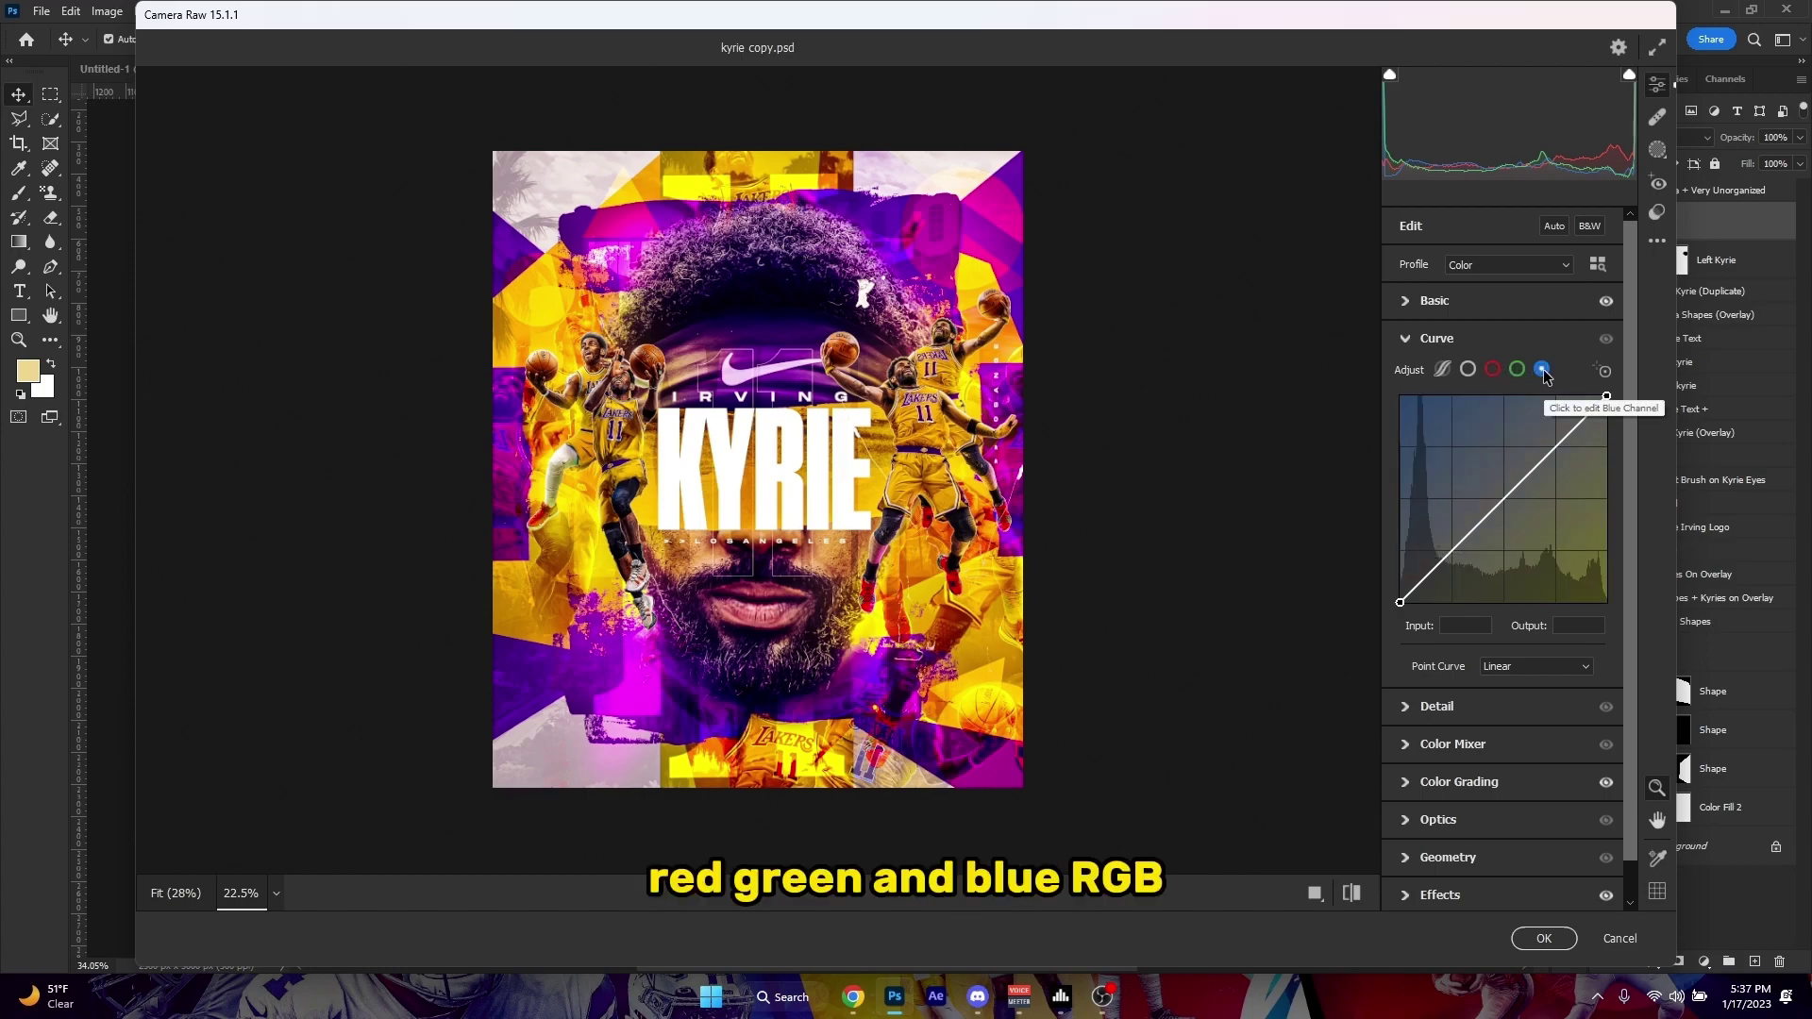
{"action": "left_click_drag", "start_coordinate": [1483, 517], "coordinate": [1483, 499]}
{"action": "scroll", "coordinate": [1489, 498], "scroll_direction": "up", "scroll_amount": 2}
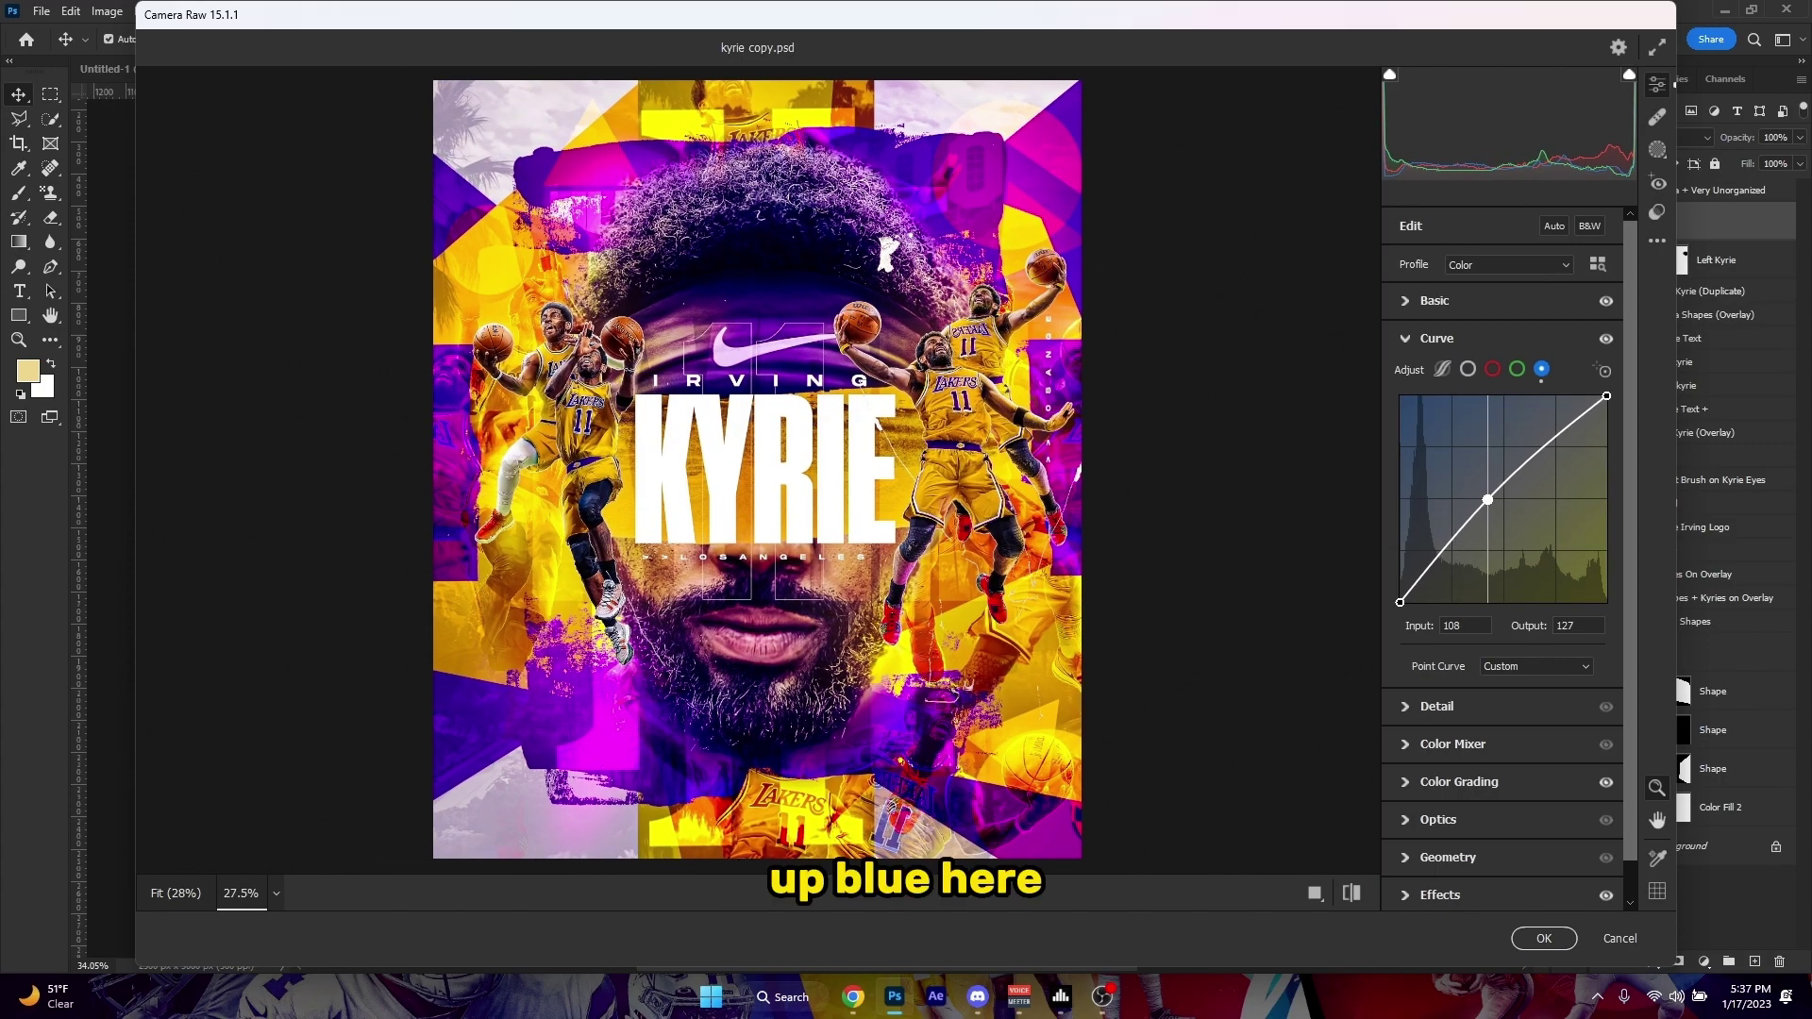
{"action": "scroll", "coordinate": [1148, 538], "scroll_direction": "down", "scroll_amount": 2}
{"action": "scroll", "coordinate": [1148, 537], "scroll_direction": "up", "scroll_amount": 1}
Leave the green channel's curve straight and add a point at input 140, output 140 to the red channel's curve.
{"action": "left_click", "coordinate": [1516, 369]}
{"action": "left_click_drag", "start_coordinate": [1491, 510], "coordinate": [1491, 380]}
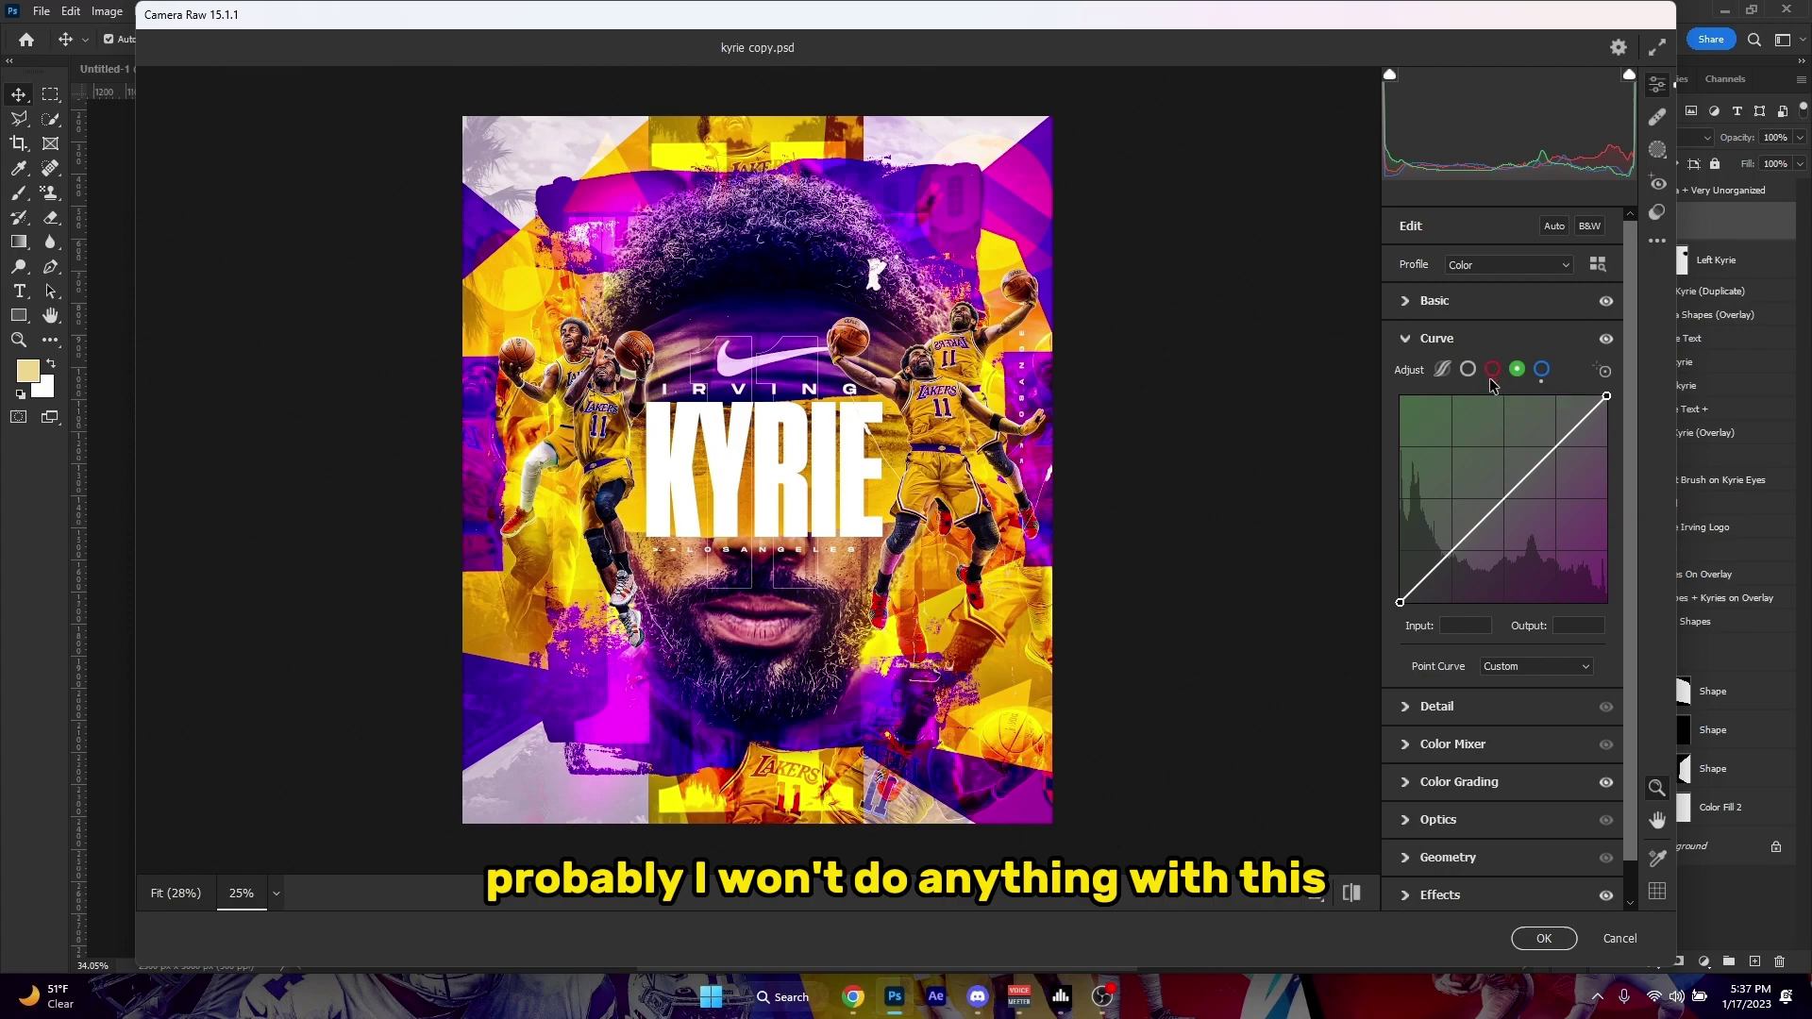
{"action": "left_click", "coordinate": [1492, 369]}
{"action": "left_click_drag", "start_coordinate": [1476, 526], "coordinate": [1512, 489]}
{"action": "scroll", "coordinate": [1168, 554], "scroll_direction": "down", "scroll_amount": 2}
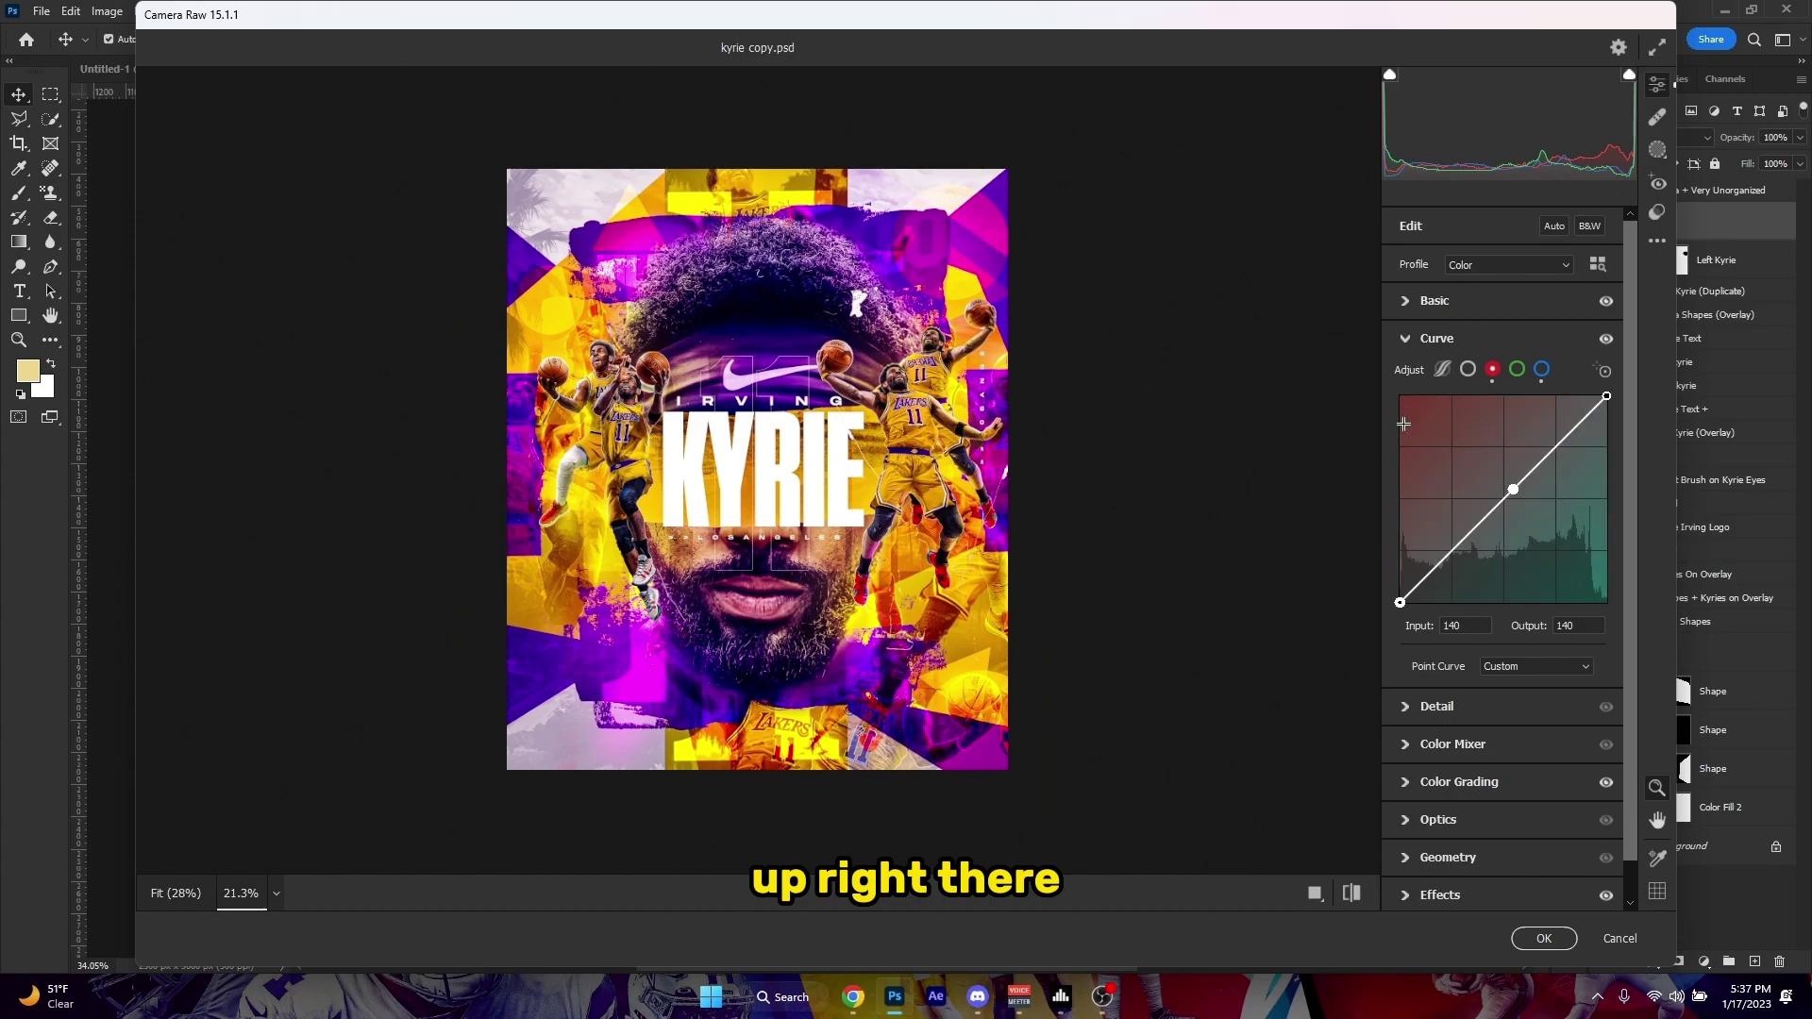
Shape the combined RGB curve with output 14 at input 0, 60 at 66 and 94 at 105, and apply the filter.
{"action": "left_click", "coordinate": [1467, 368]}
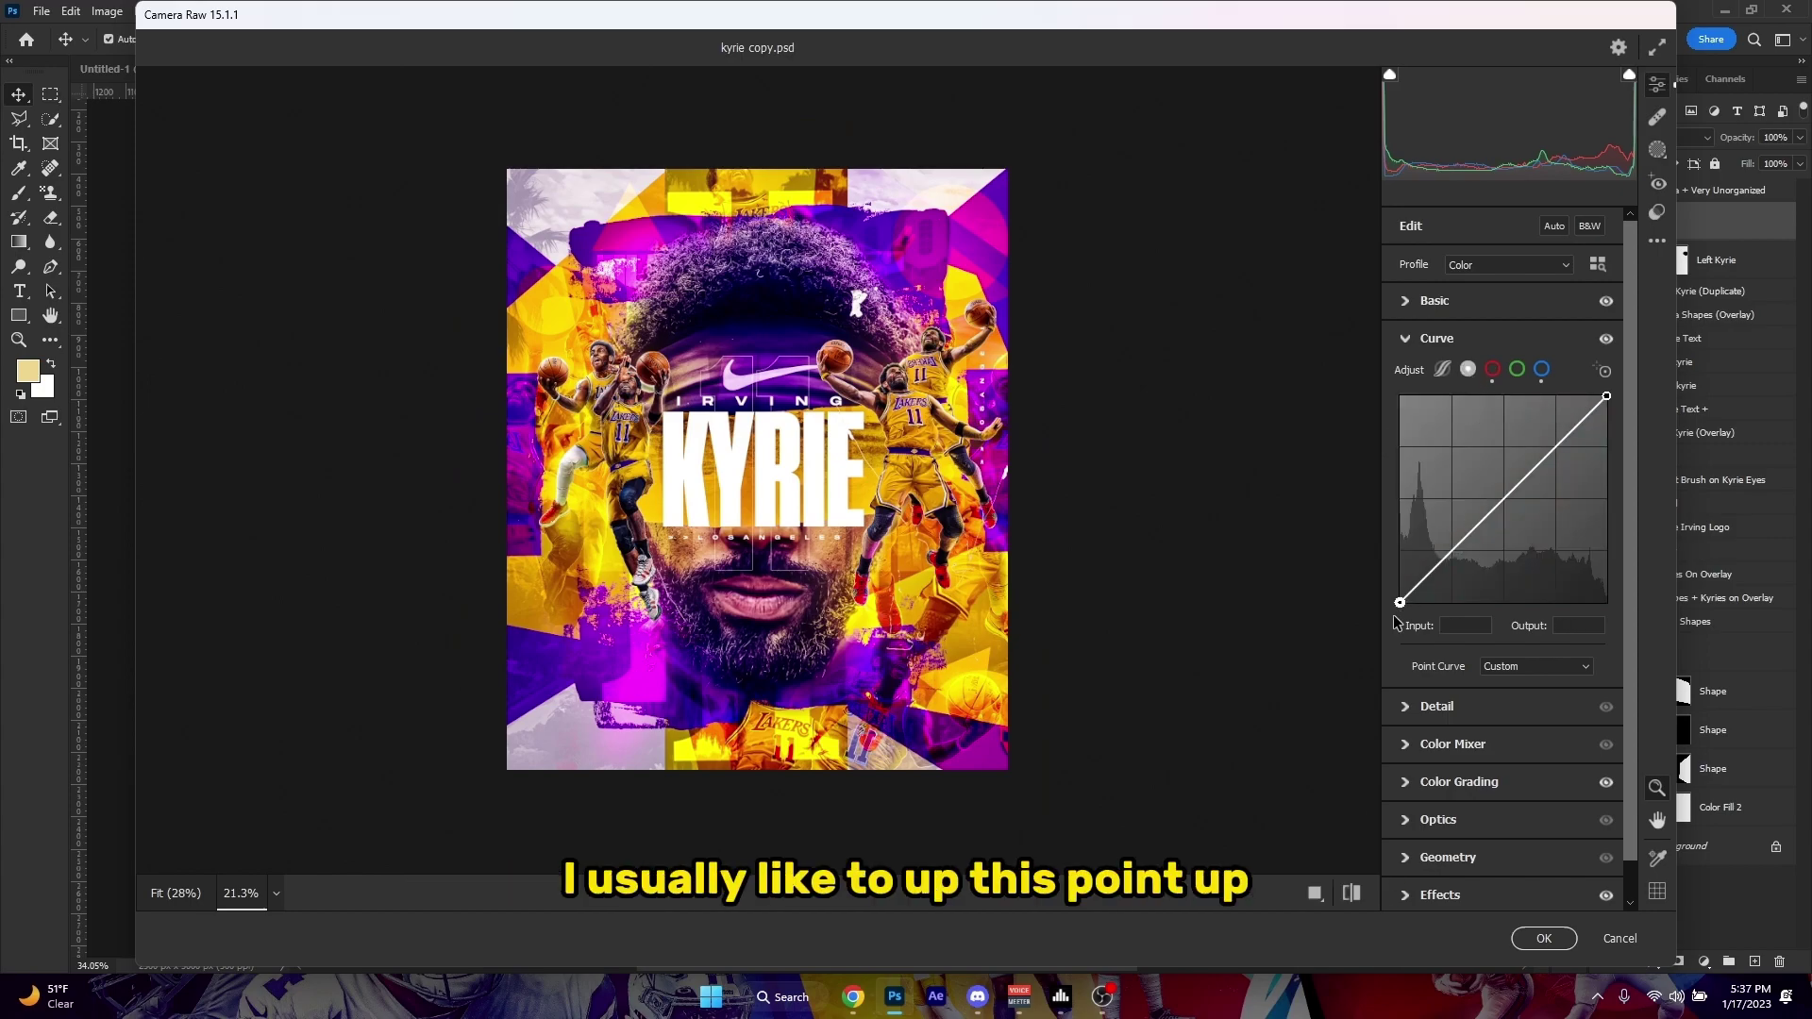
{"action": "left_click_drag", "start_coordinate": [1399, 593], "coordinate": [1400, 591]}
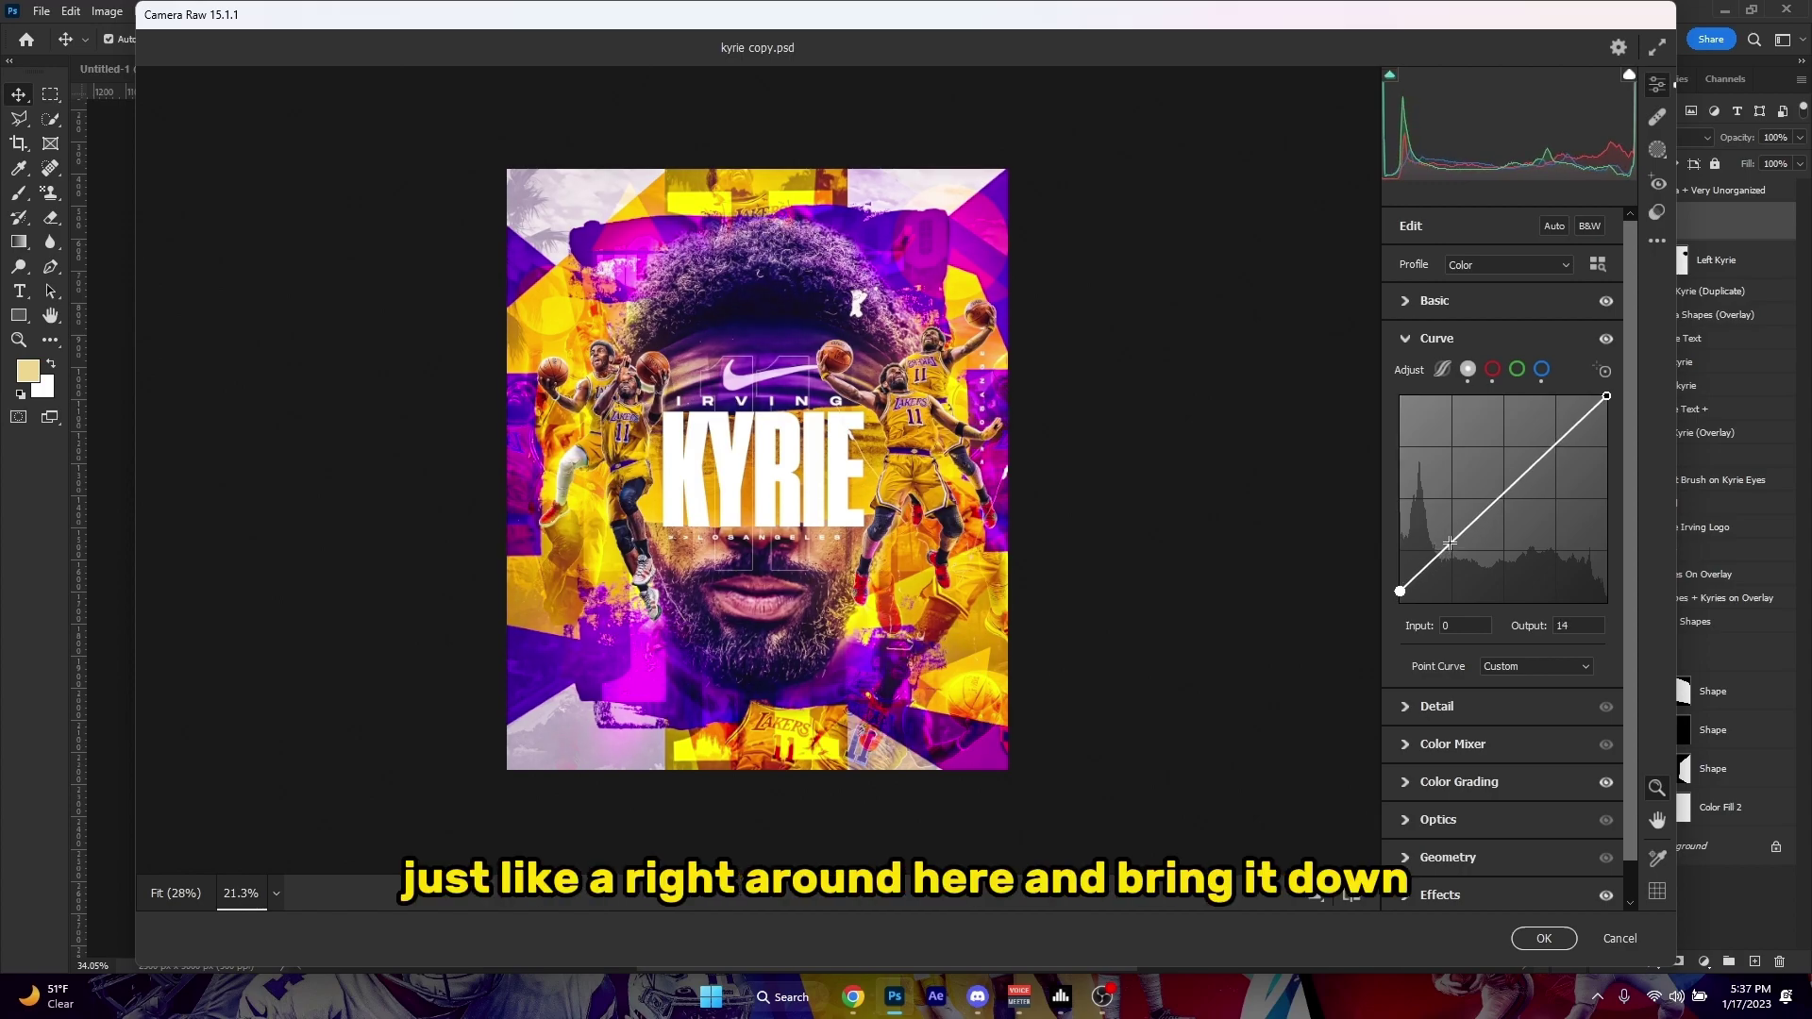
{"action": "left_click_drag", "start_coordinate": [1449, 544], "coordinate": [1453, 555]}
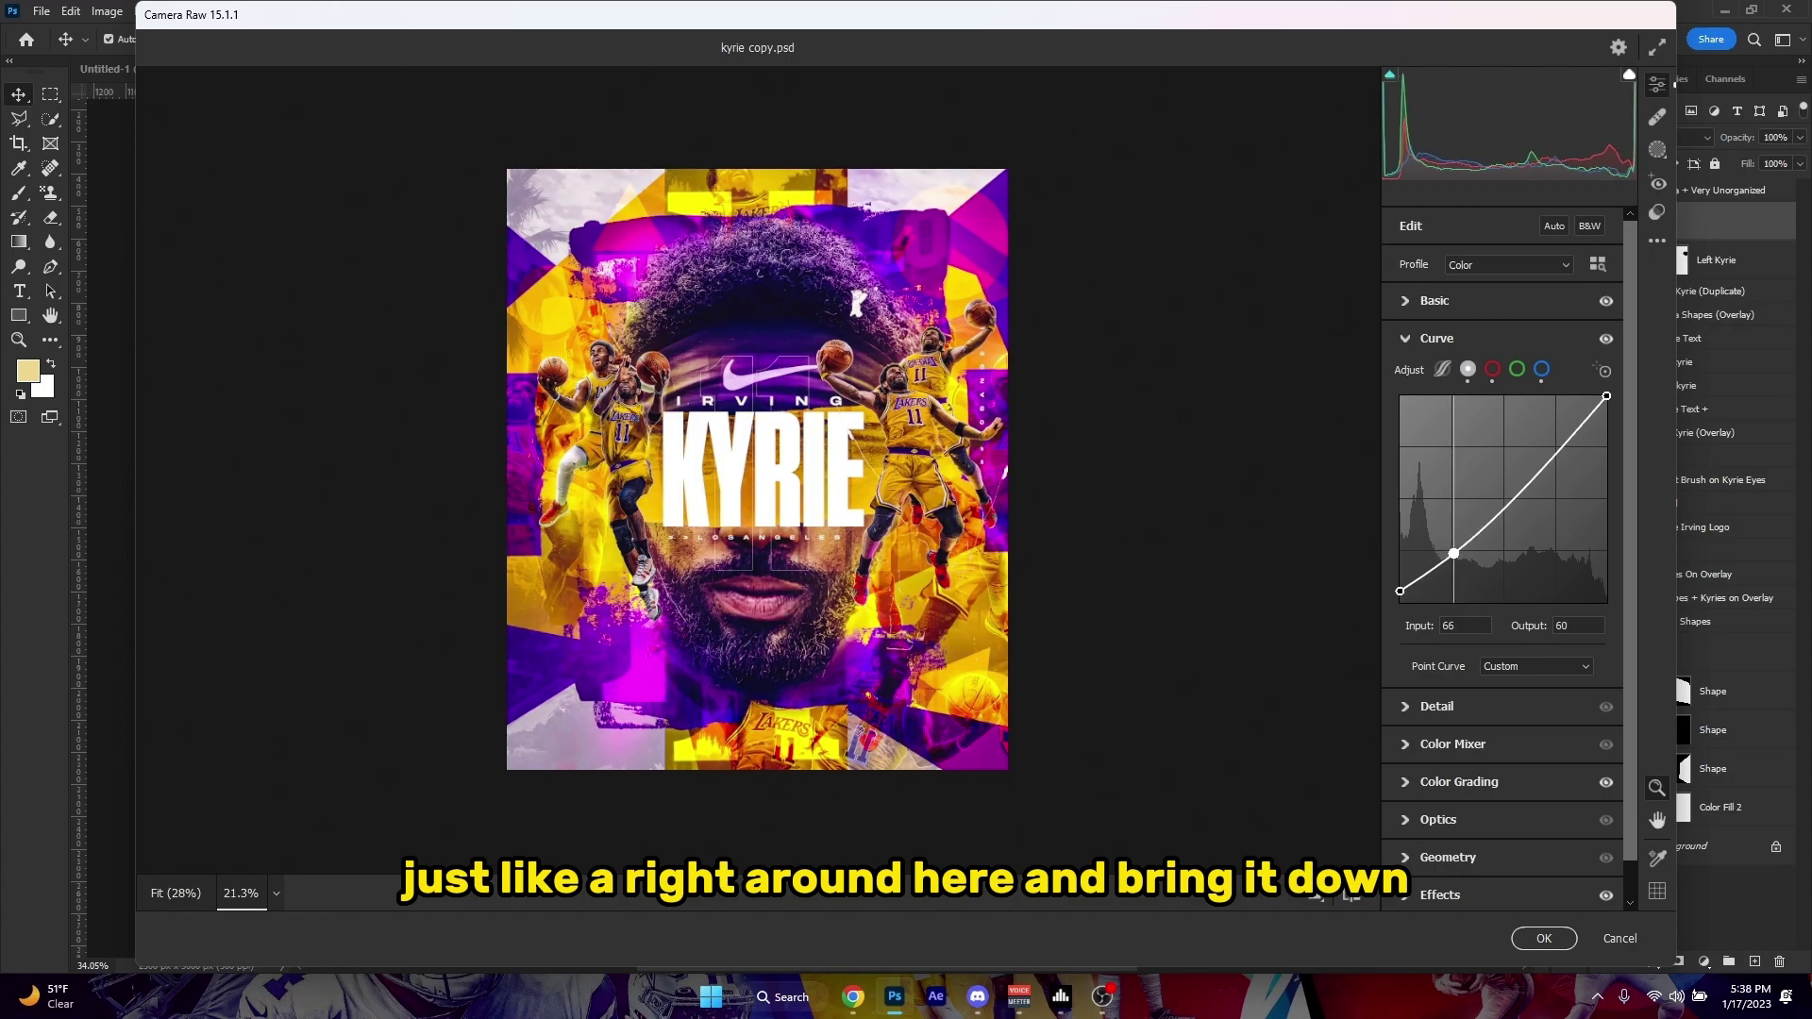
{"action": "left_click_drag", "start_coordinate": [1480, 529], "coordinate": [1484, 526]}
{"action": "scroll", "coordinate": [1080, 610], "scroll_direction": "down", "scroll_amount": 1}
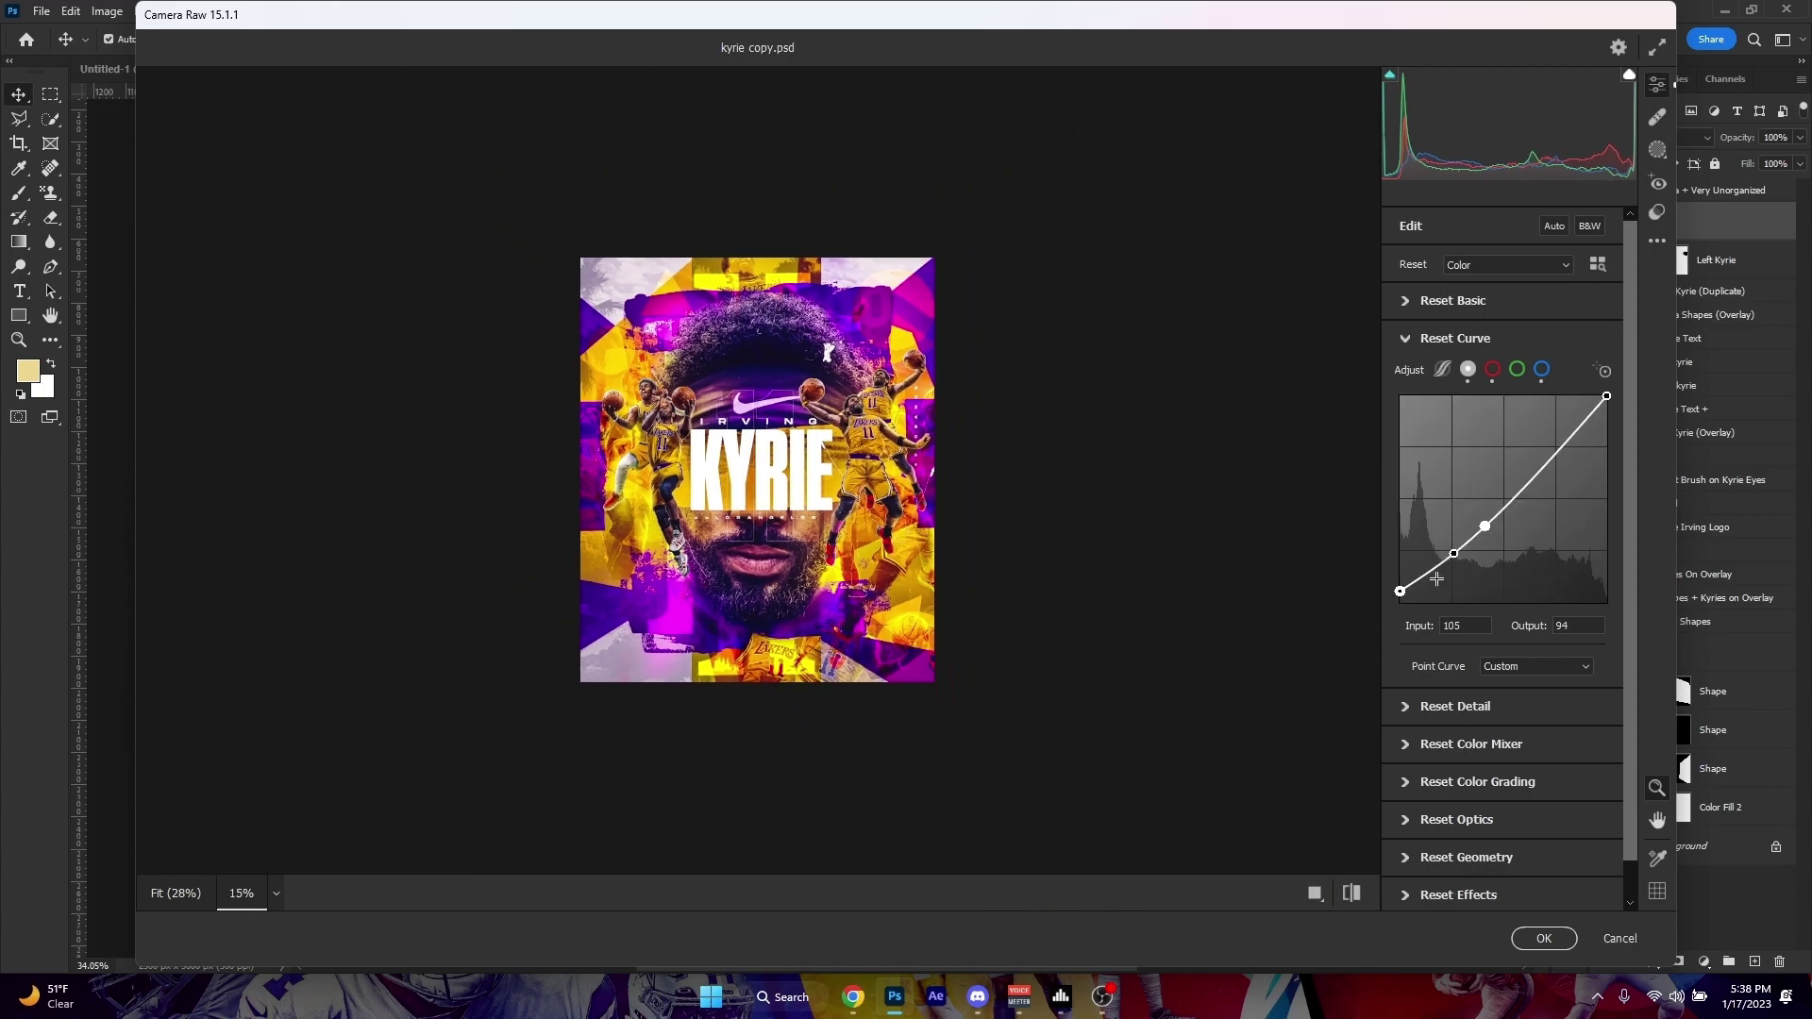
{"action": "left_click", "coordinate": [1542, 939]}
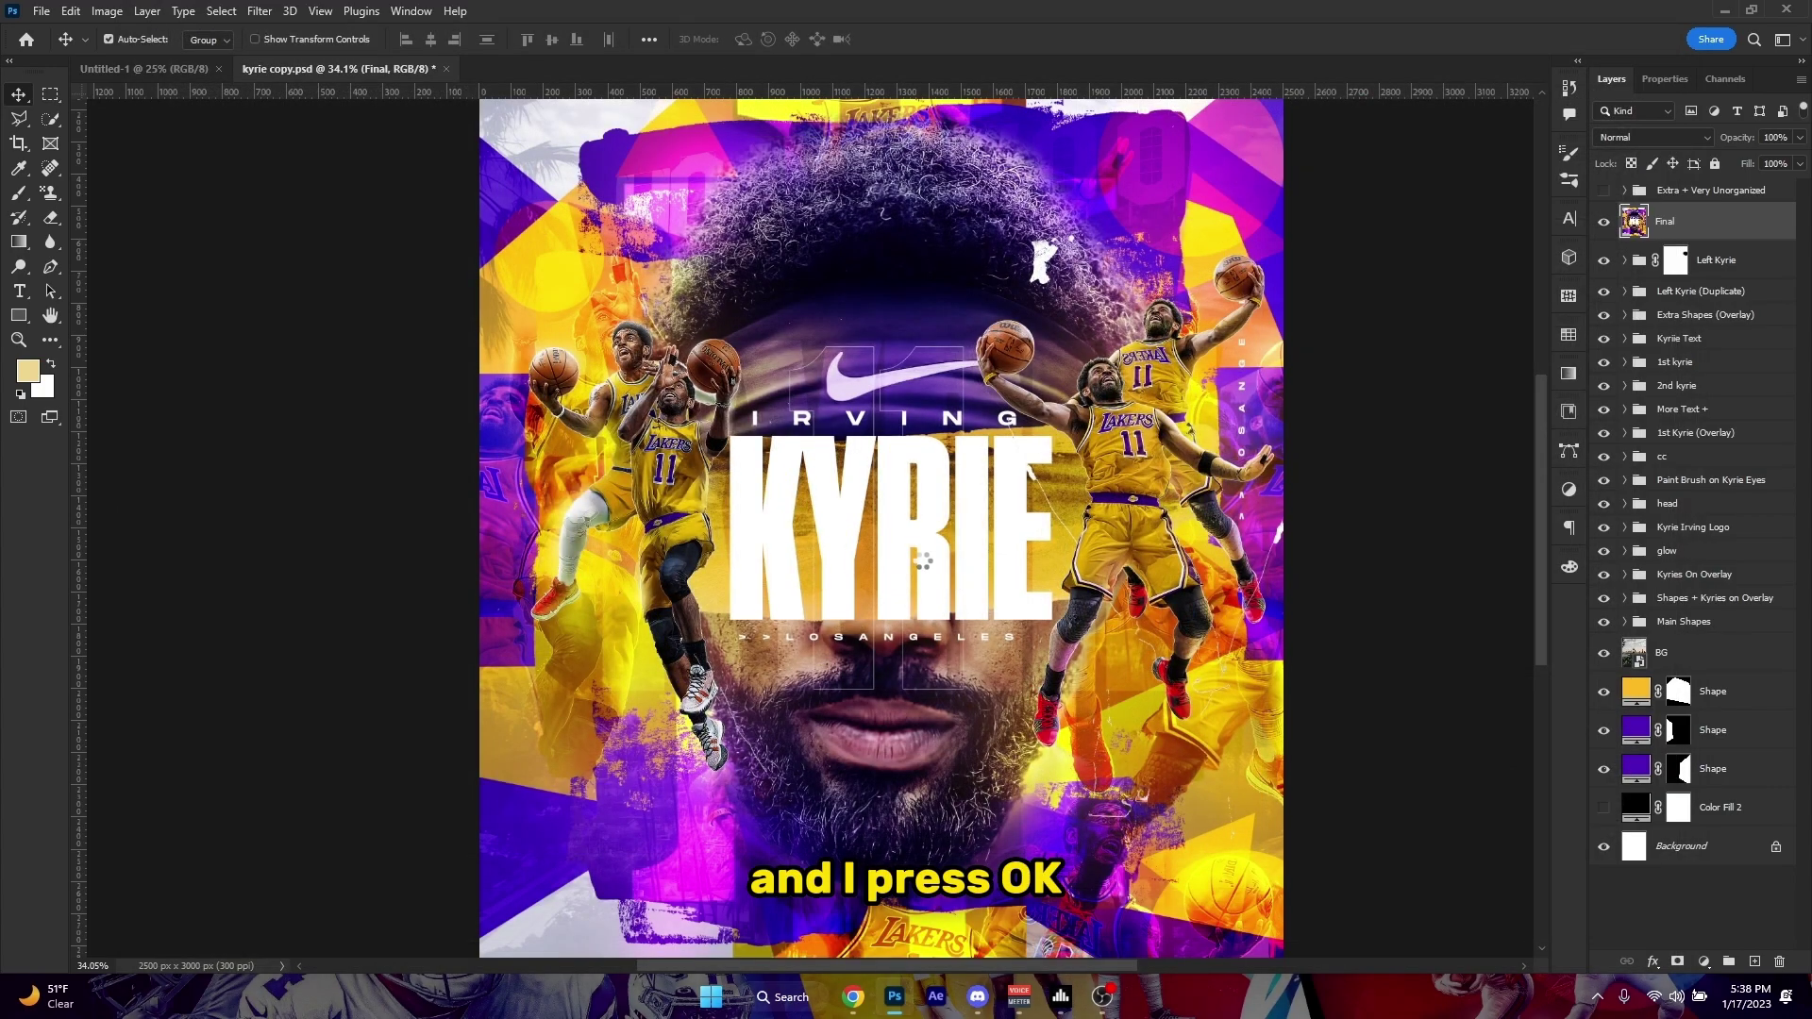
Fit the poster in view and repeatedly compare it before and after the Camera Raw color grade.
{"action": "key", "text": "ctrl+0"}
{"action": "key", "text": "ctrl+z"}
{"action": "key", "text": "ctrl+shift+z"}
{"action": "key", "text": "ctrl+z"}
{"action": "key", "text": "ctrl+shift+z"}
{"action": "key", "text": "ctrl+z"}
{"action": "key", "text": "ctrl+shift+z"}
{"action": "key", "text": "ctrl+z"}
{"action": "key", "text": "ctrl+shift+z"}
{"action": "key", "text": "ctrl+z"}
{"action": "key", "text": "ctrl+shift+z"}
{"action": "key", "text": "ctrl+z"}
{"action": "key", "text": "ctrl+shift+z"}
{"action": "key", "text": "ctrl+z"}
{"action": "key", "text": "ctrl+shift+z"}
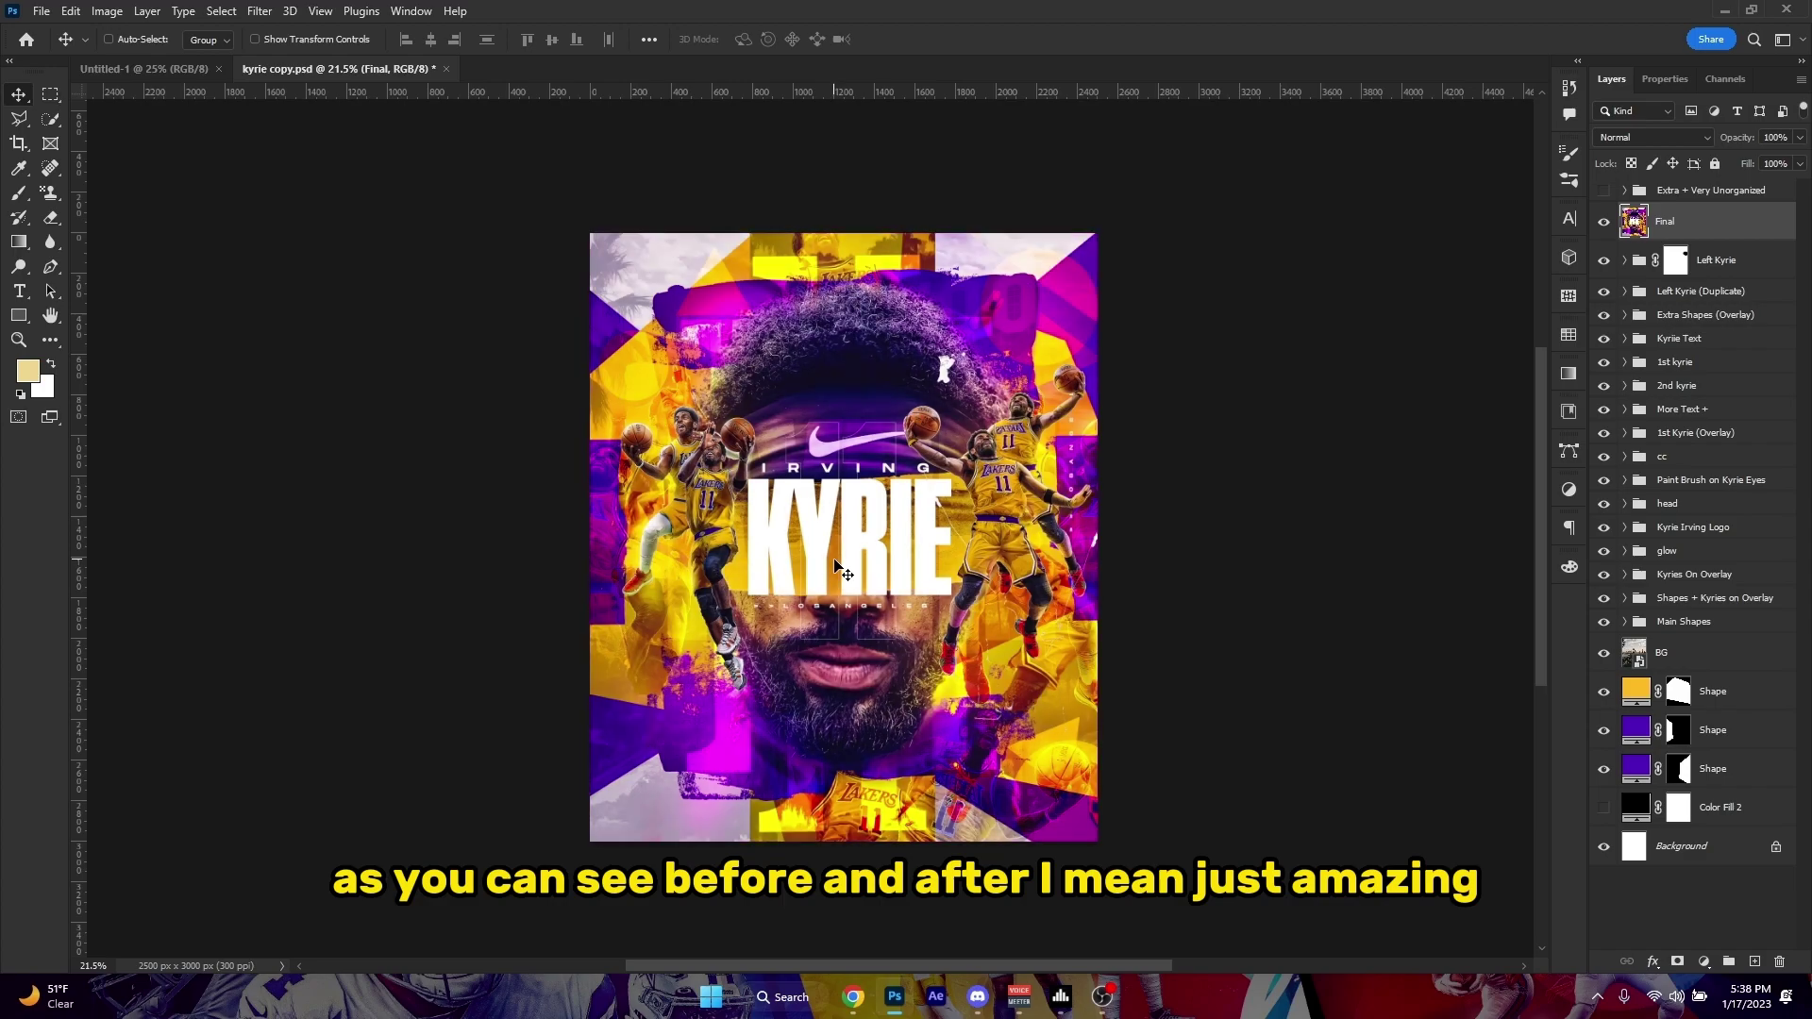
{"action": "key", "text": "ctrl+z"}
{"action": "key", "text": "ctrl+shift+z"}
{"action": "key", "text": "ctrl+z"}
{"action": "key", "text": "ctrl+shift+z"}
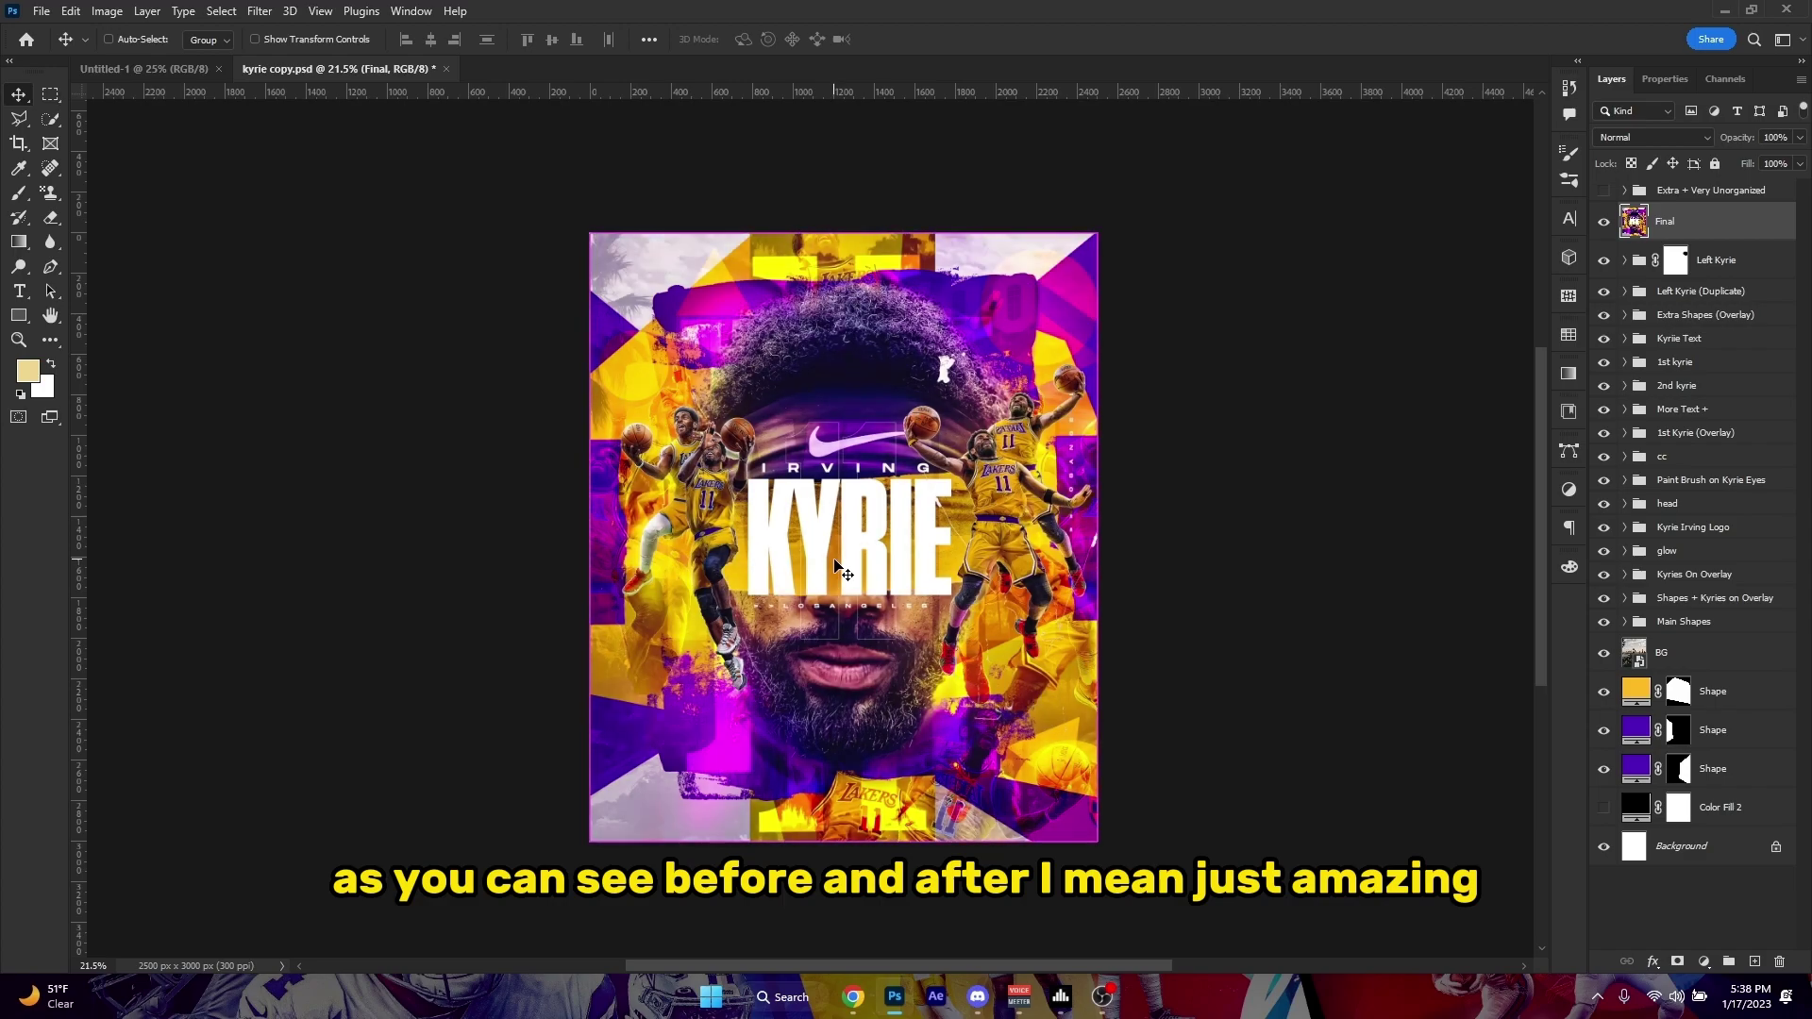
Undo and redo the Camera Raw grade several more times to compare the whole poster, and view the graded result.
{"action": "key", "text": "ctrl+z"}
{"action": "key", "text": "ctrl+shift+z"}
{"action": "key", "text": "ctrl+z"}
{"action": "key", "text": "ctrl+shift+z"}
{"action": "key", "text": "ctrl+z"}
{"action": "key", "text": "ctrl+shift+z"}
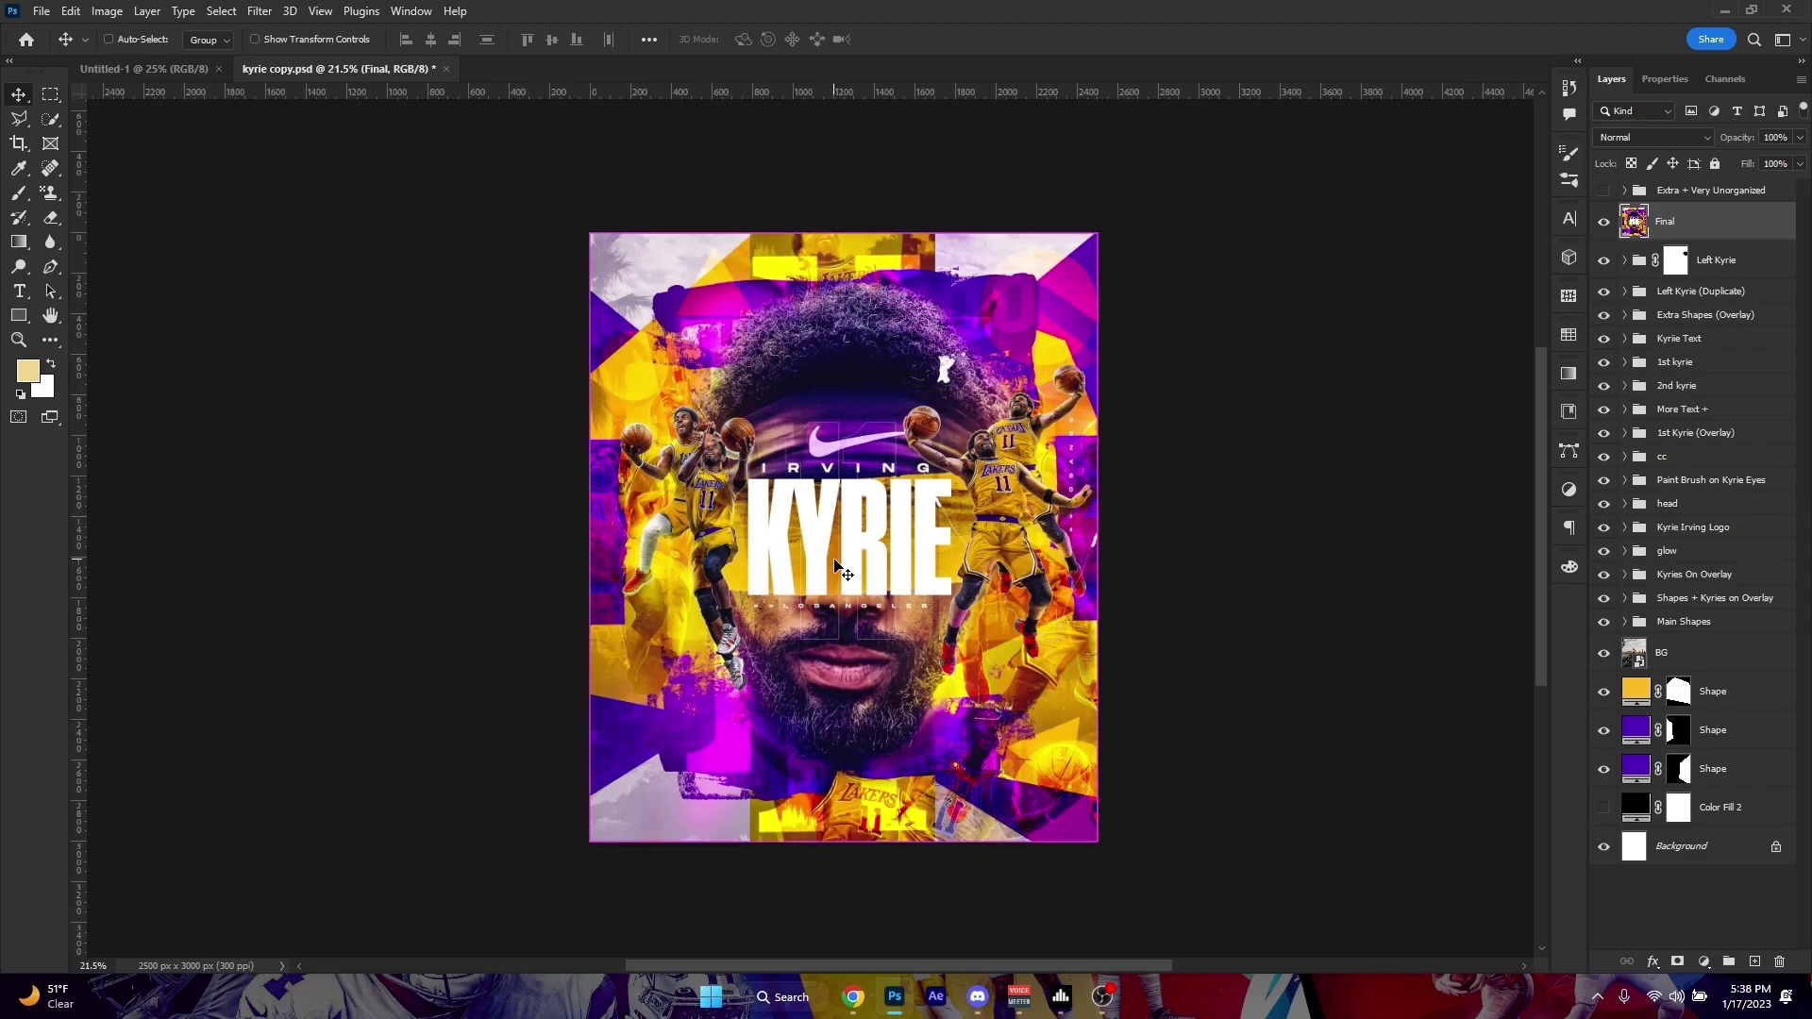
{"action": "scroll", "coordinate": [834, 561], "scroll_direction": "down", "scroll_amount": 4}
{"action": "scroll", "coordinate": [834, 561], "scroll_direction": "up", "scroll_amount": 7}
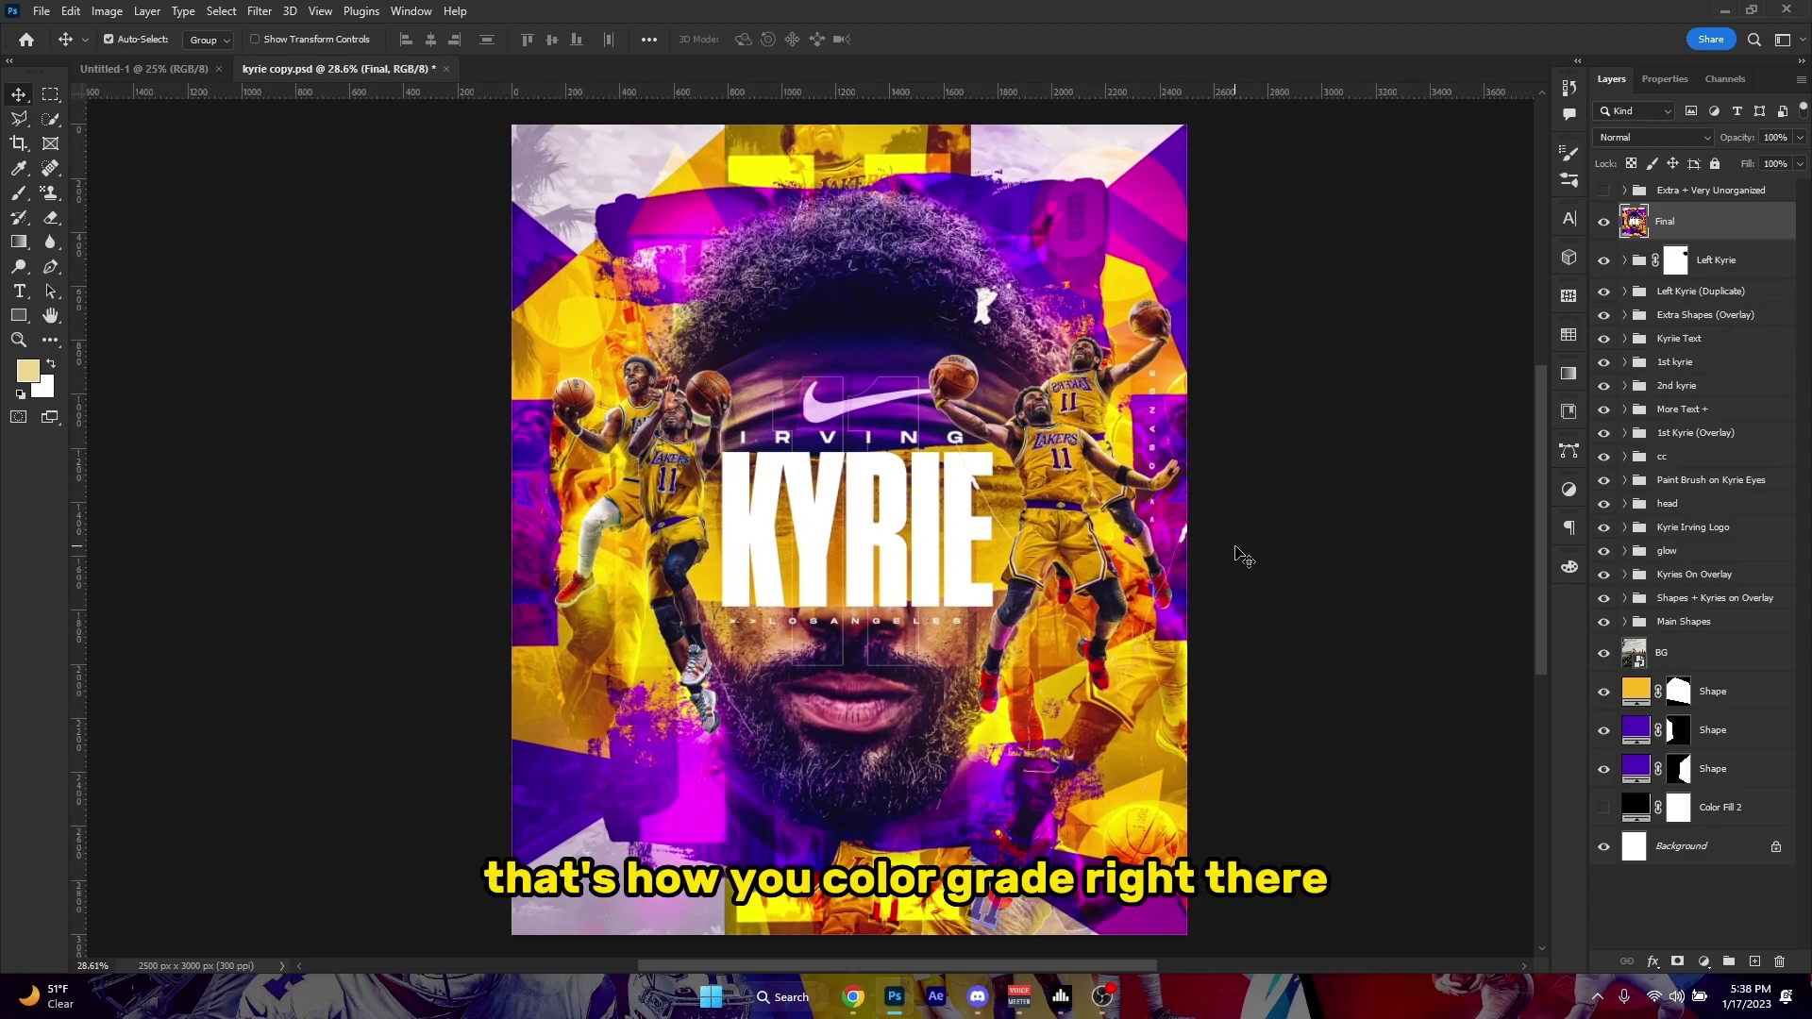
Add a Selective Color adjustment layer above the Final layer and set Magenta to +25% for the Blacks.
{"action": "left_click", "coordinate": [1705, 962]}
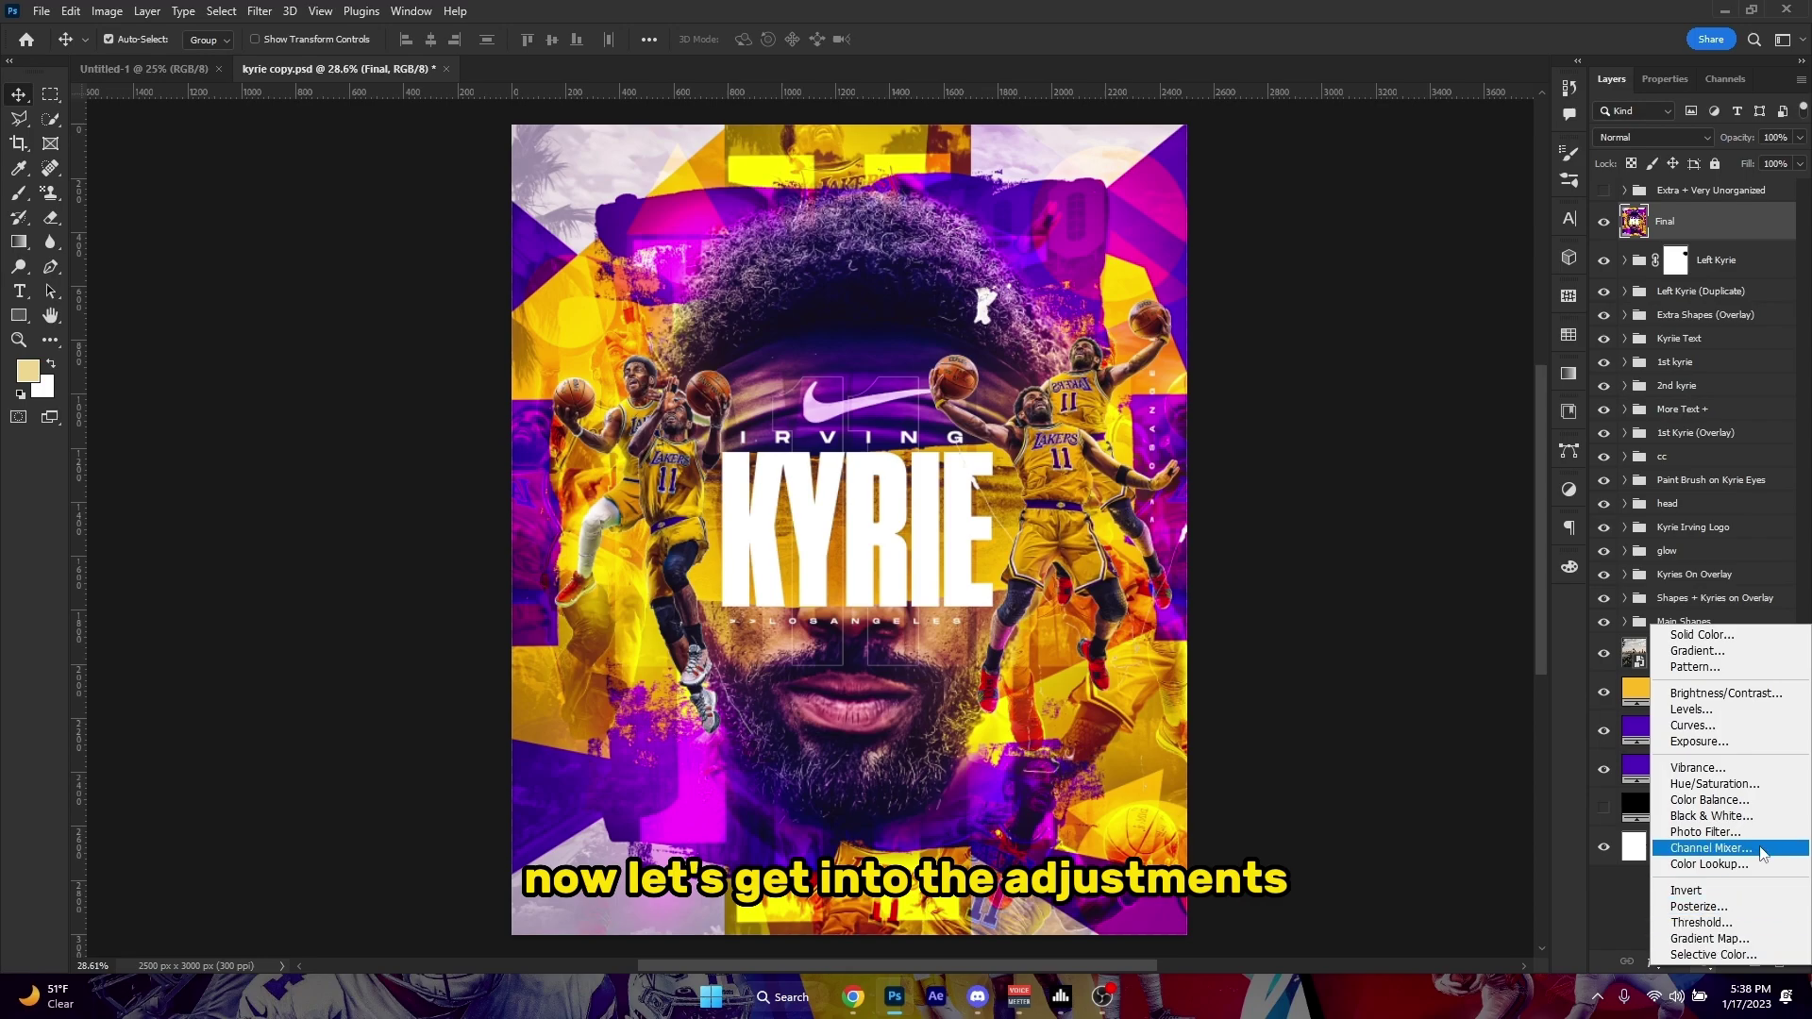
{"action": "left_click", "coordinate": [1720, 955]}
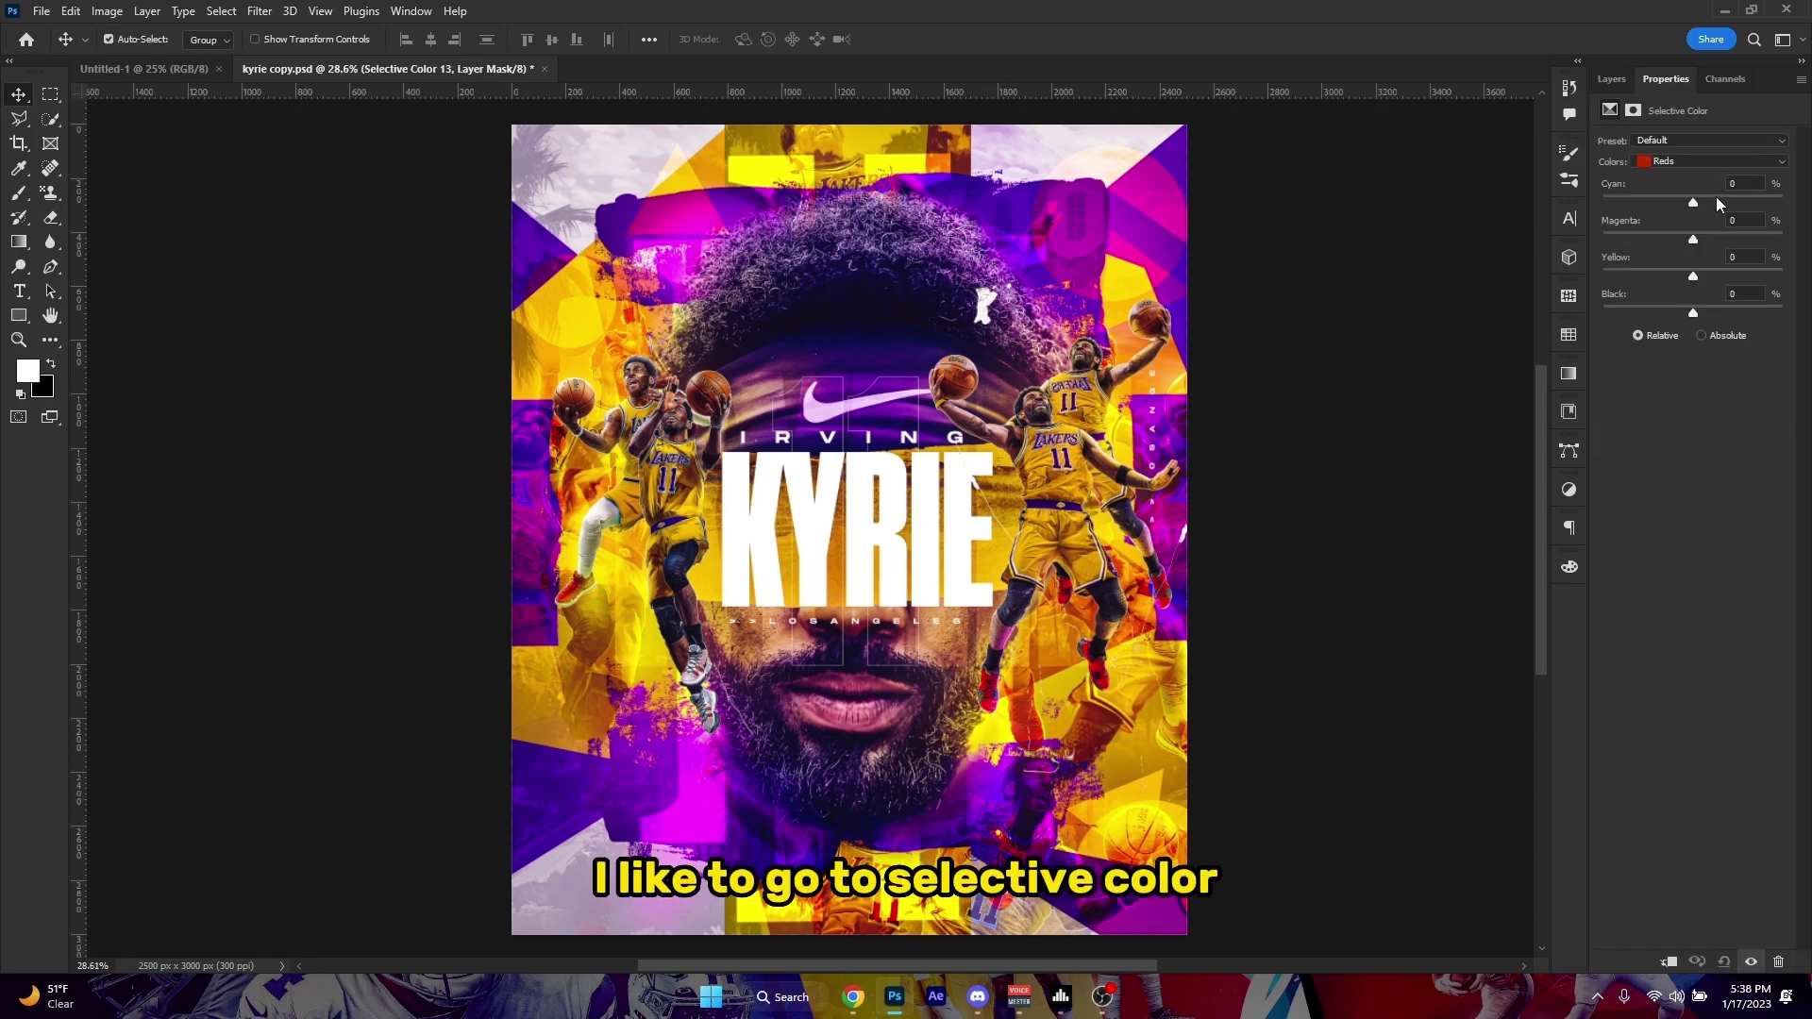
{"action": "left_click", "coordinate": [1710, 162]}
{"action": "left_click", "coordinate": [1693, 298]}
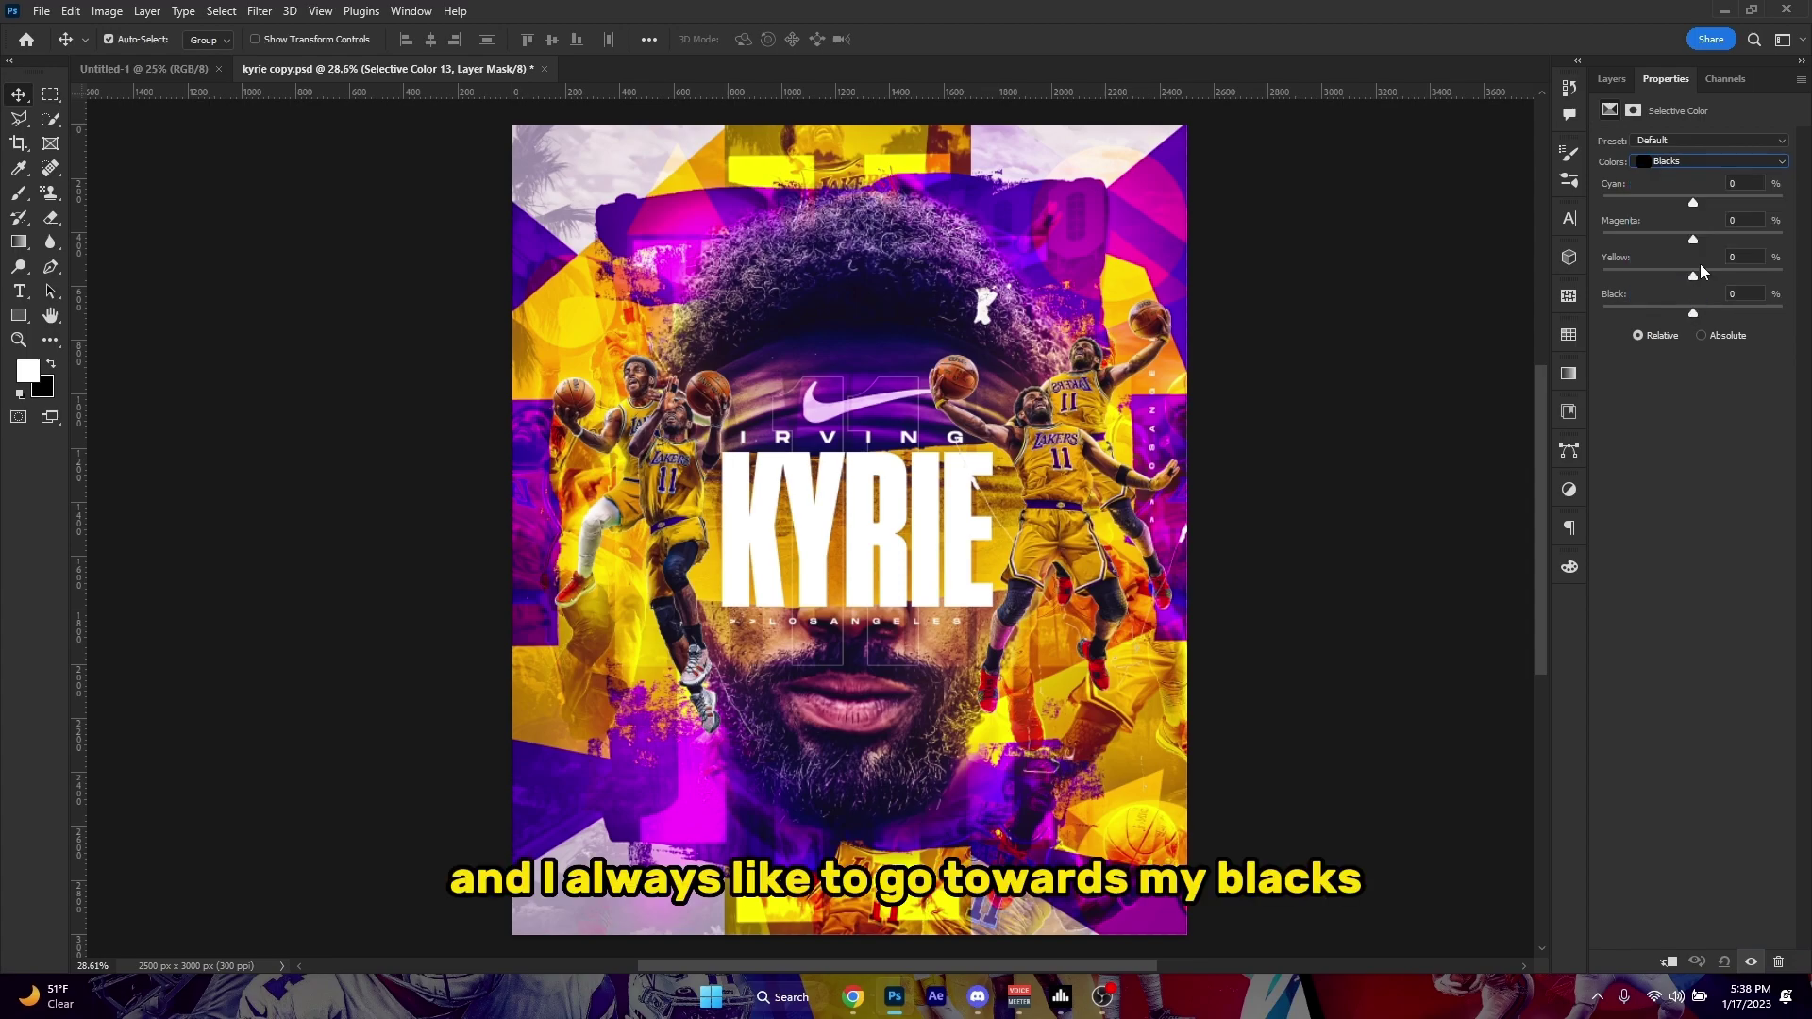
{"action": "left_click_drag", "start_coordinate": [1692, 243], "coordinate": [1717, 244]}
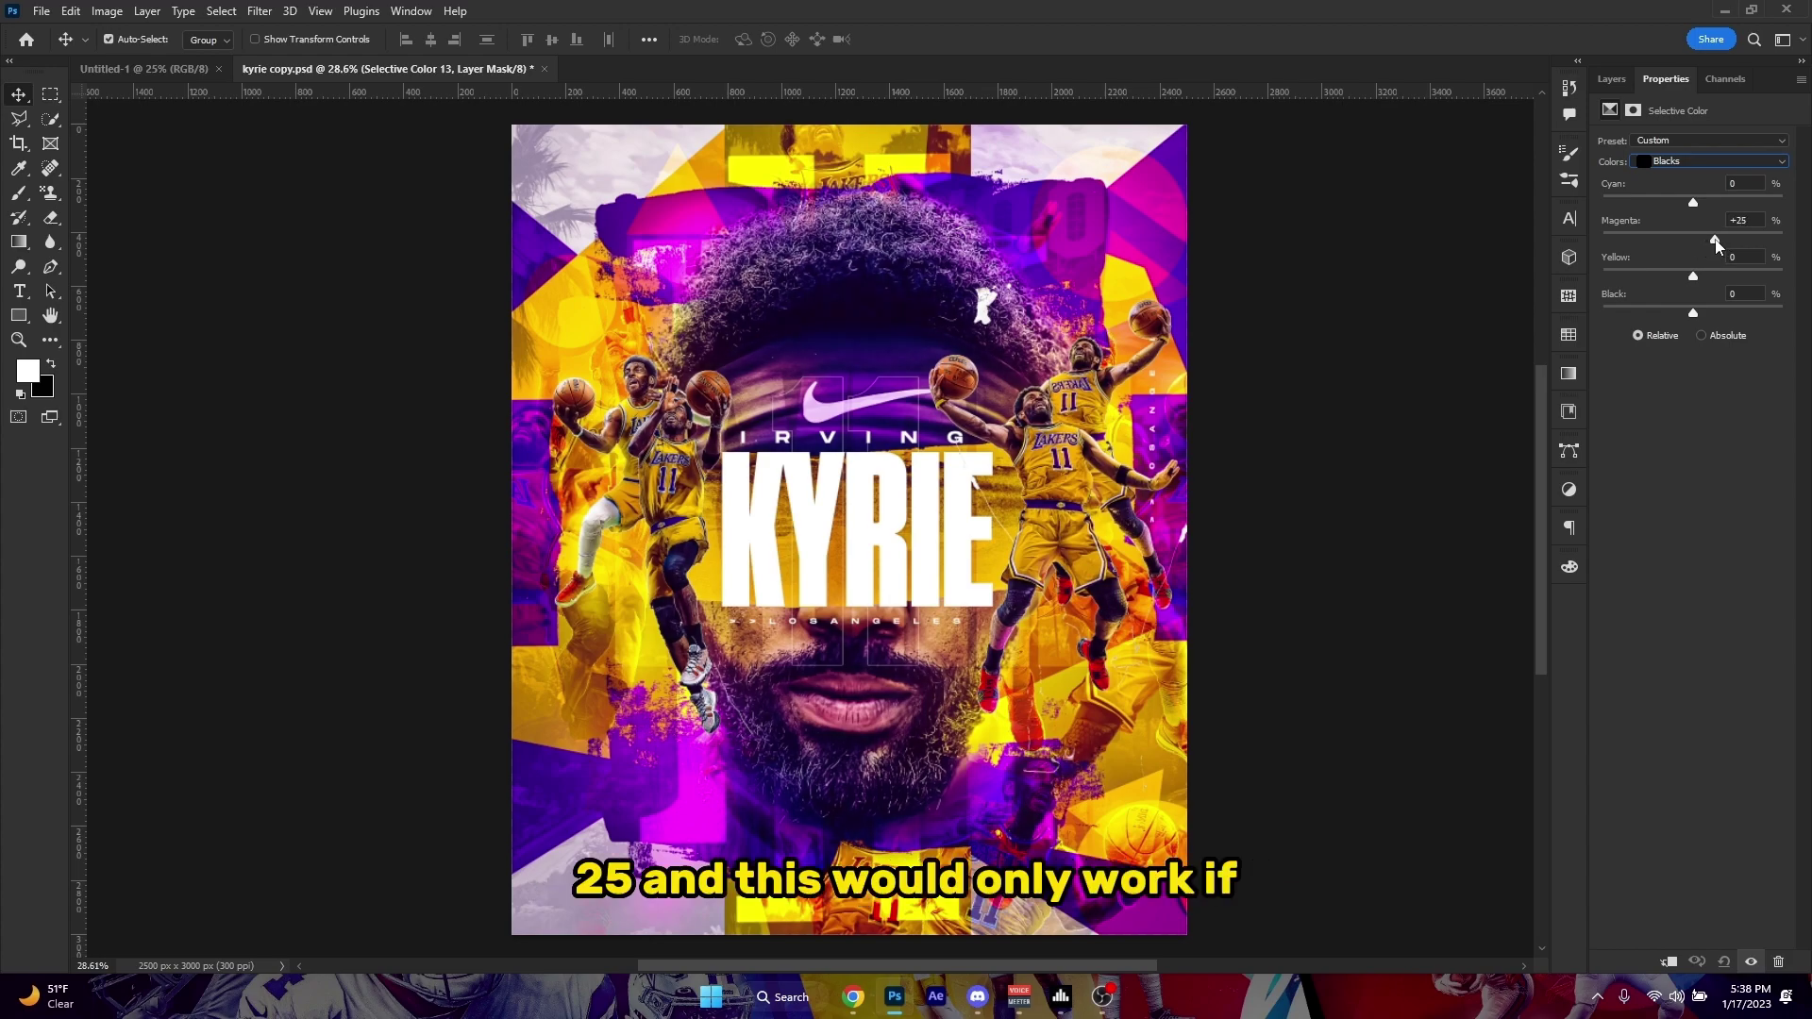
Hide and show the Selective Color layer repeatedly to compare the poster with and without the adjustment.
{"action": "left_click", "coordinate": [1611, 80]}
{"action": "scroll", "coordinate": [958, 599], "scroll_direction": "down", "scroll_amount": 2}
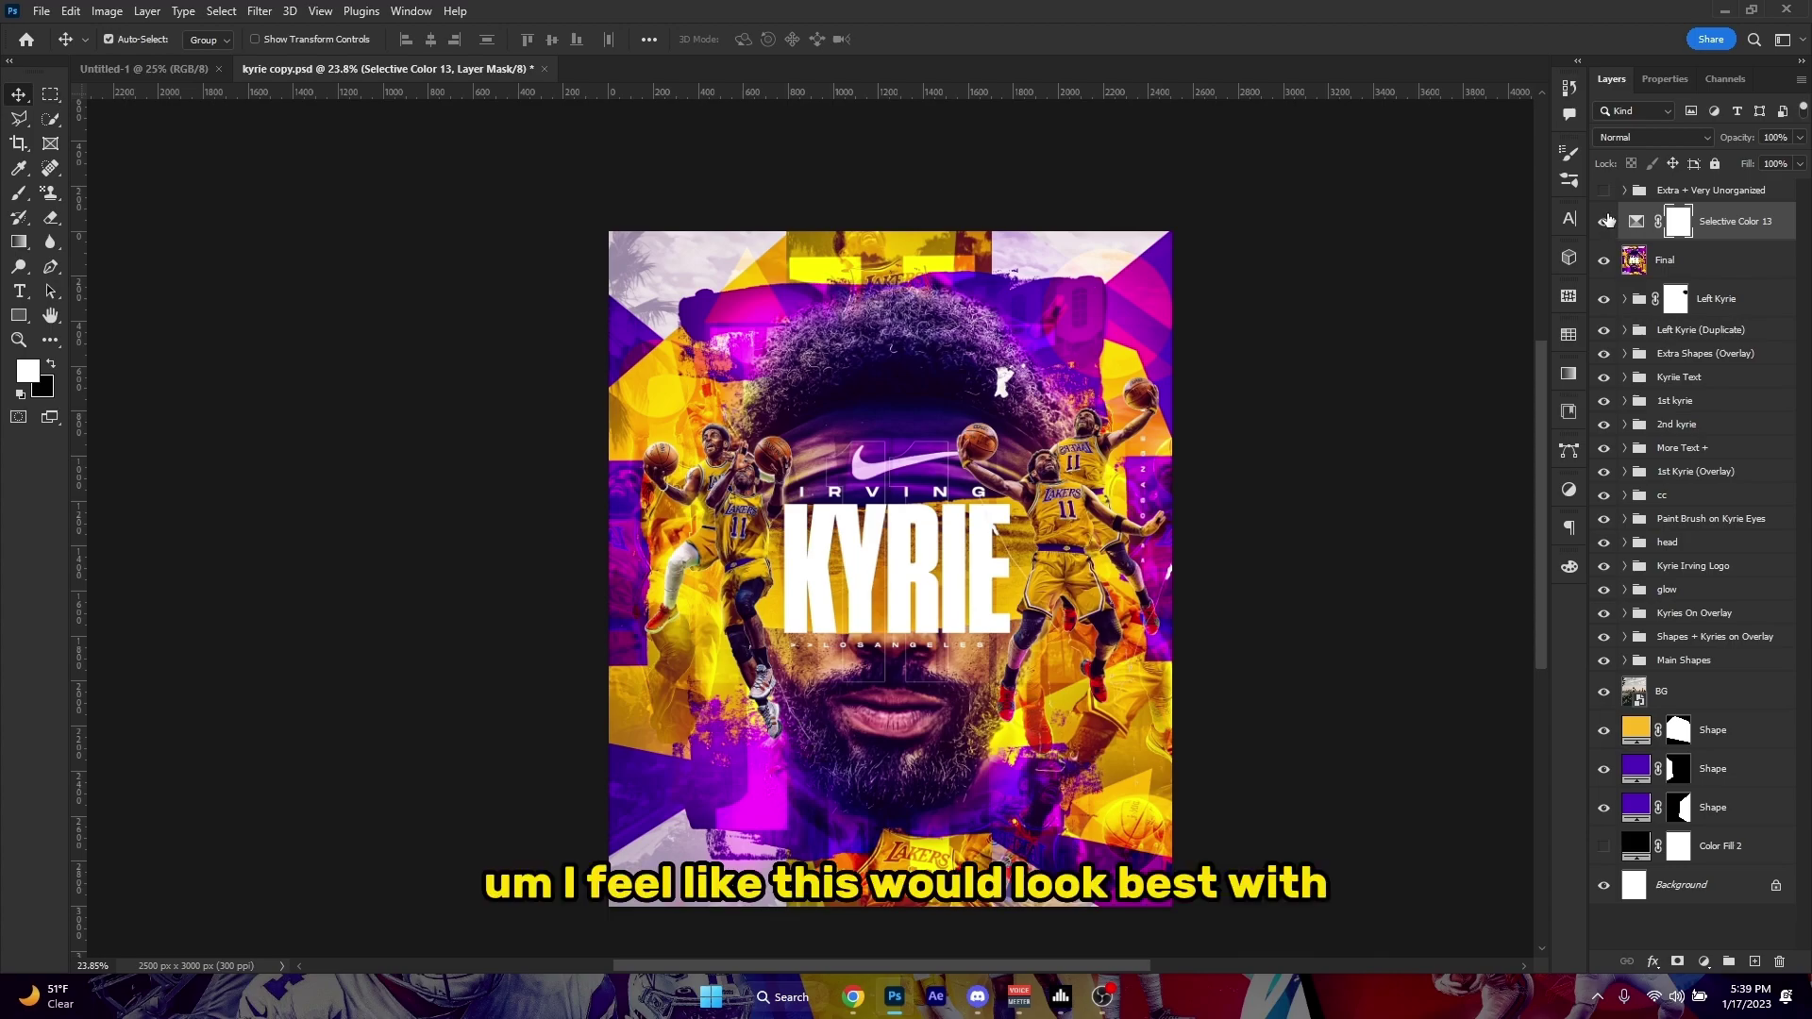
{"action": "left_click", "coordinate": [1602, 220]}
{"action": "left_click", "coordinate": [1607, 225]}
{"action": "left_click", "coordinate": [1608, 226]}
{"action": "left_click", "coordinate": [1609, 227]}
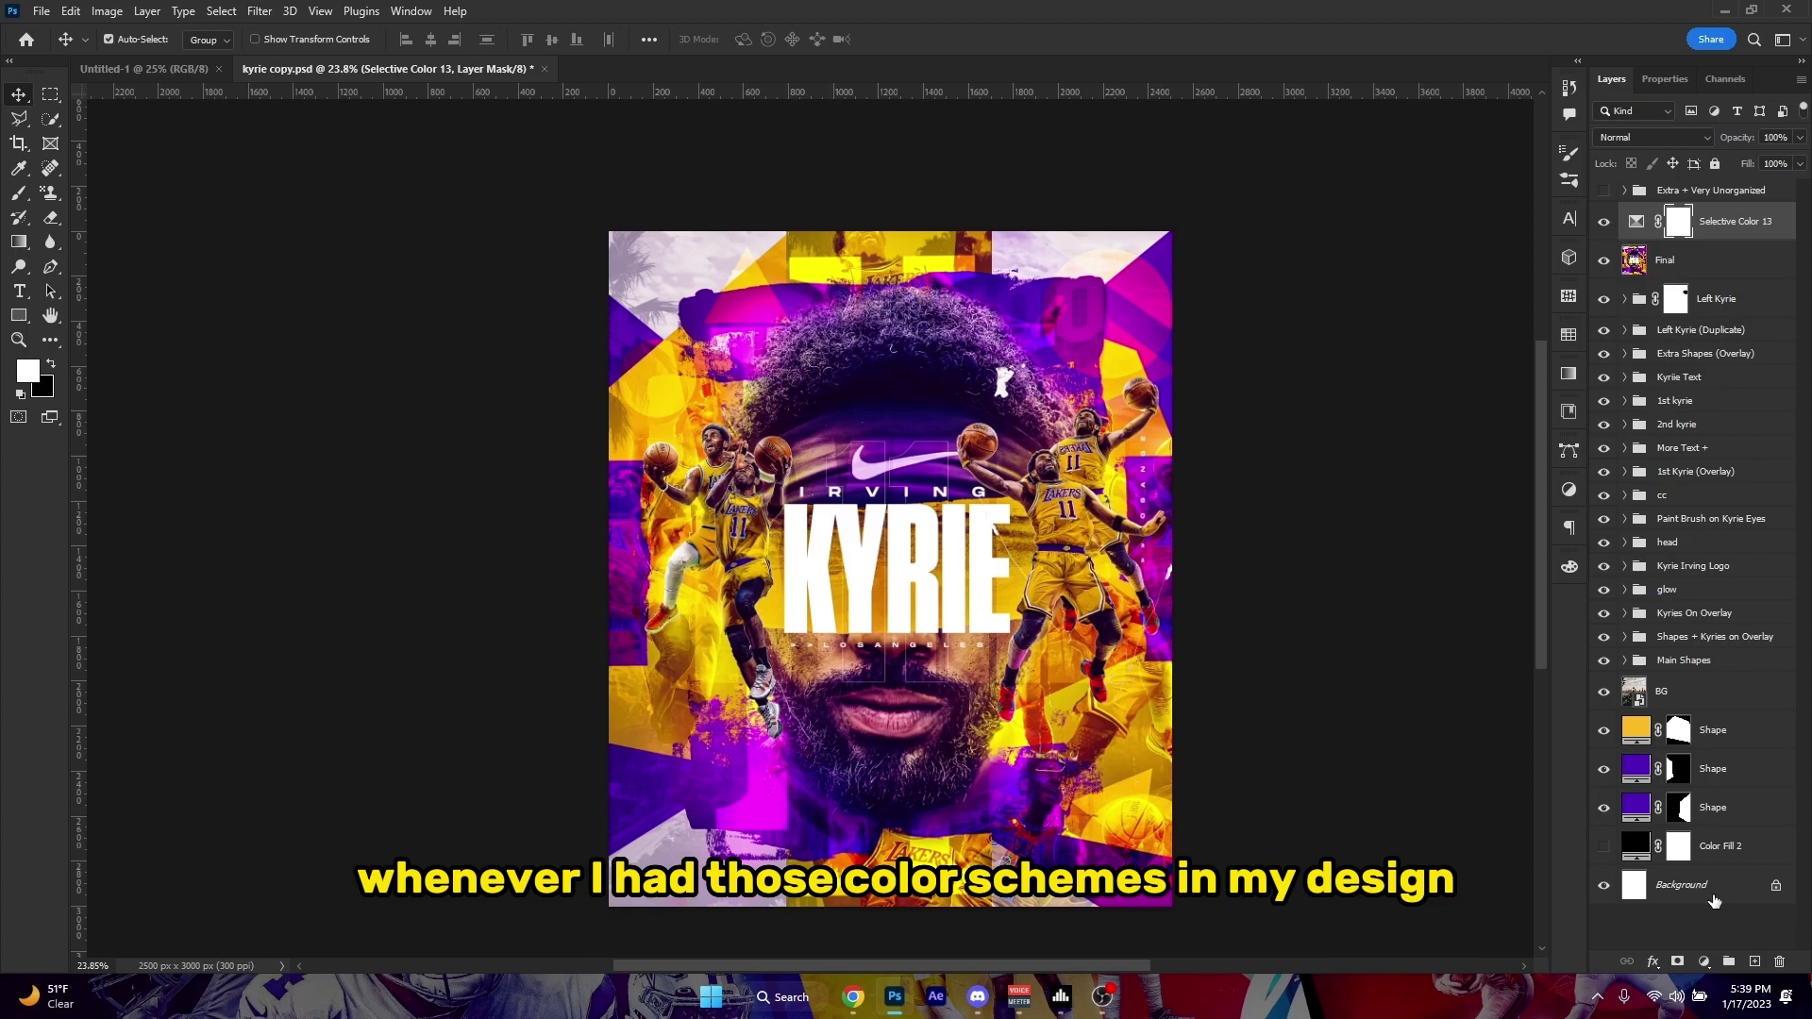
Add a Vibrance adjustment layer above the Selective Color layer and set its vibrance to +29.
{"action": "left_click", "coordinate": [1704, 961]}
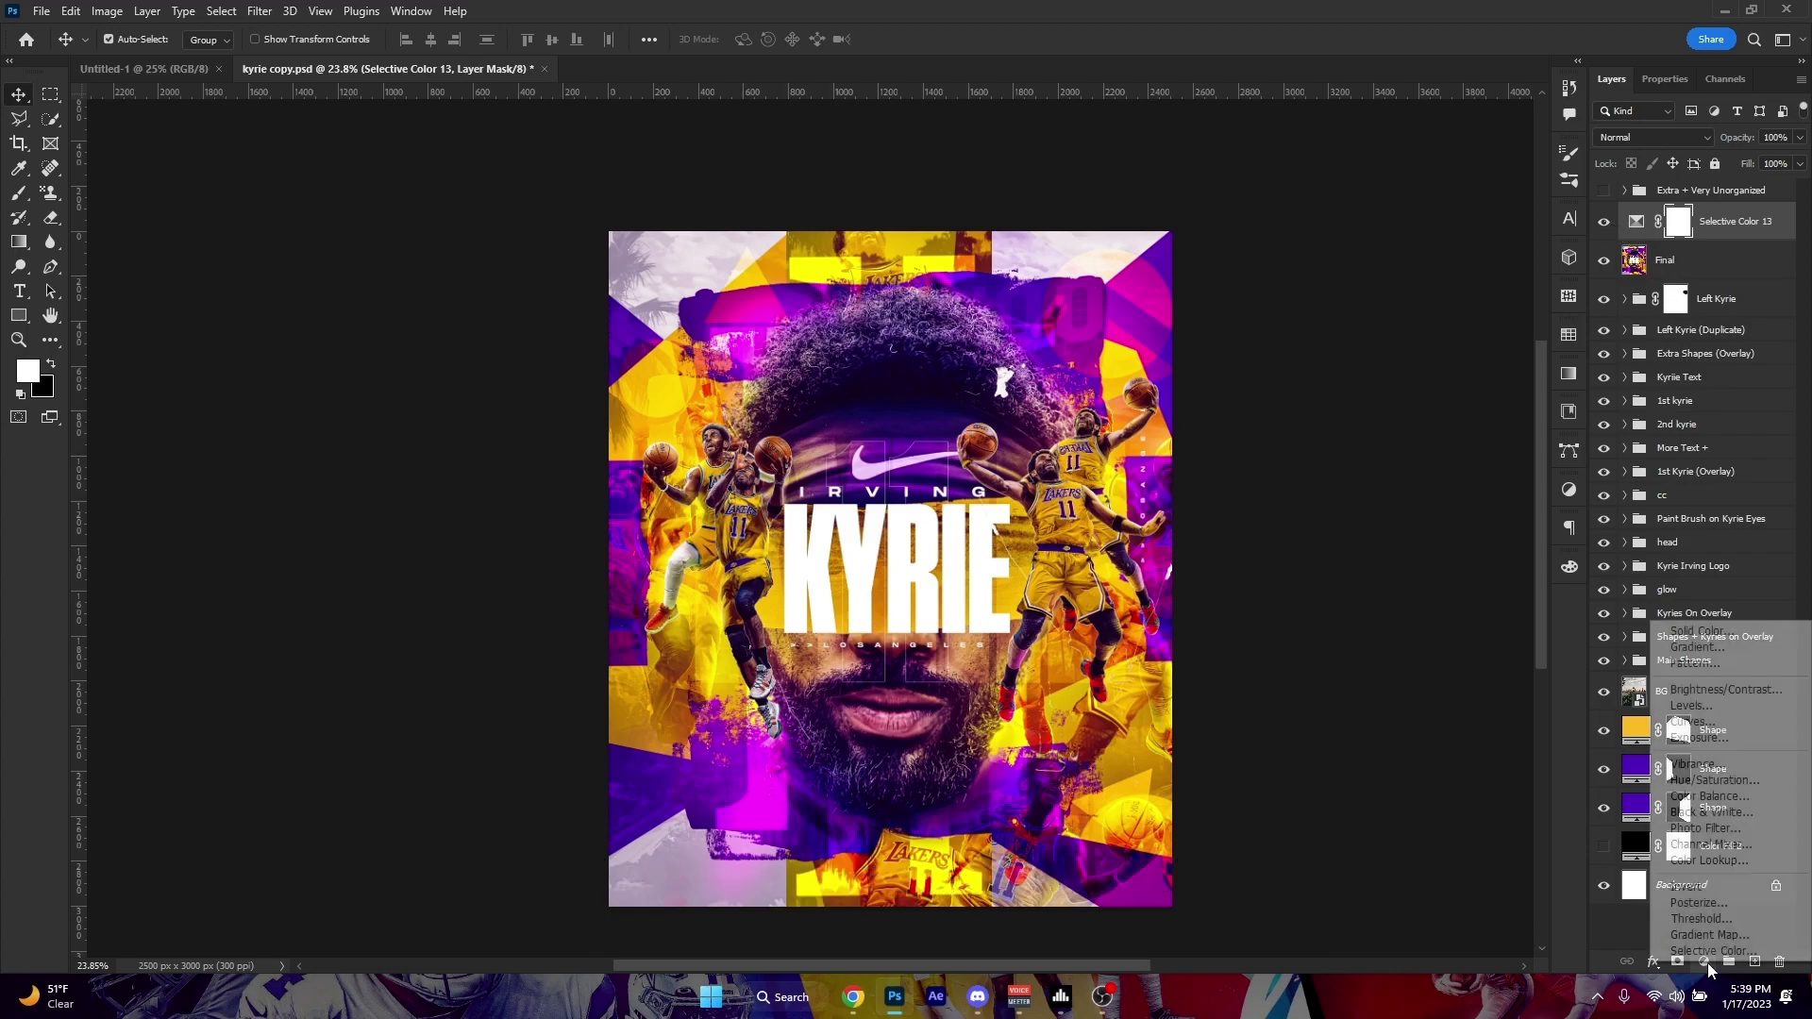
{"action": "left_click", "coordinate": [1718, 766]}
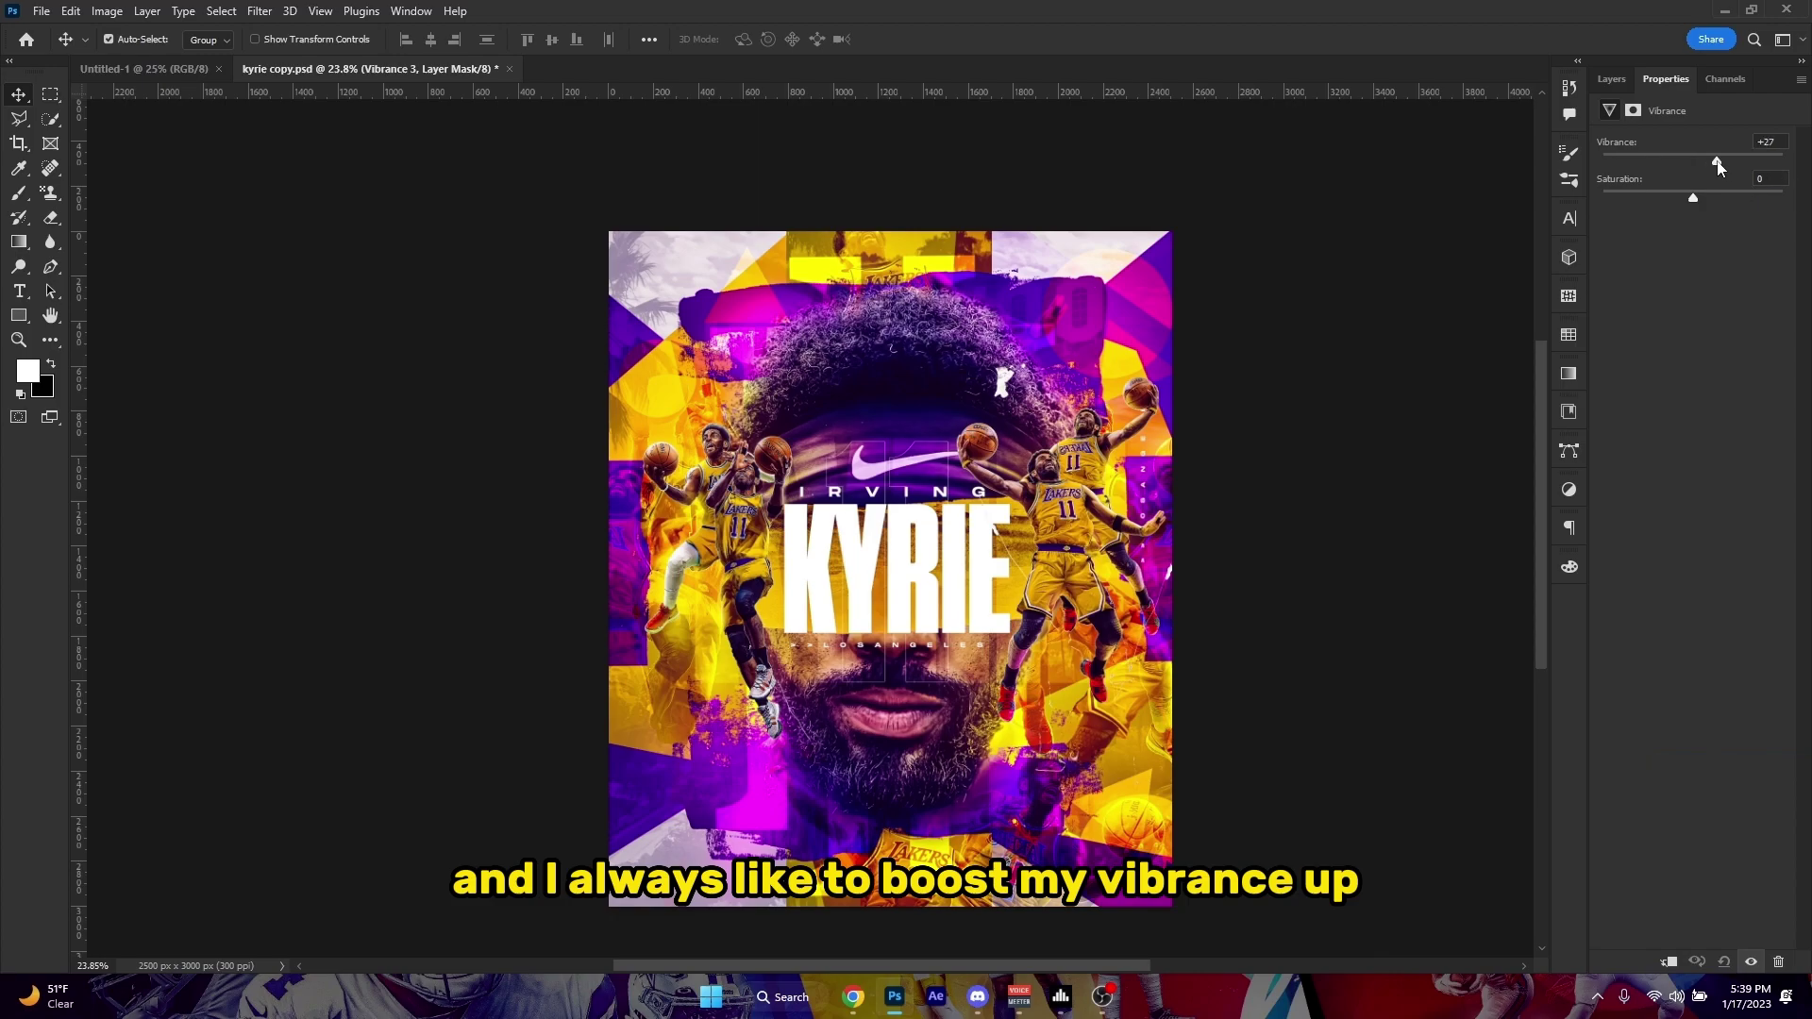
{"action": "left_click_drag", "start_coordinate": [1718, 161], "coordinate": [1694, 164]}
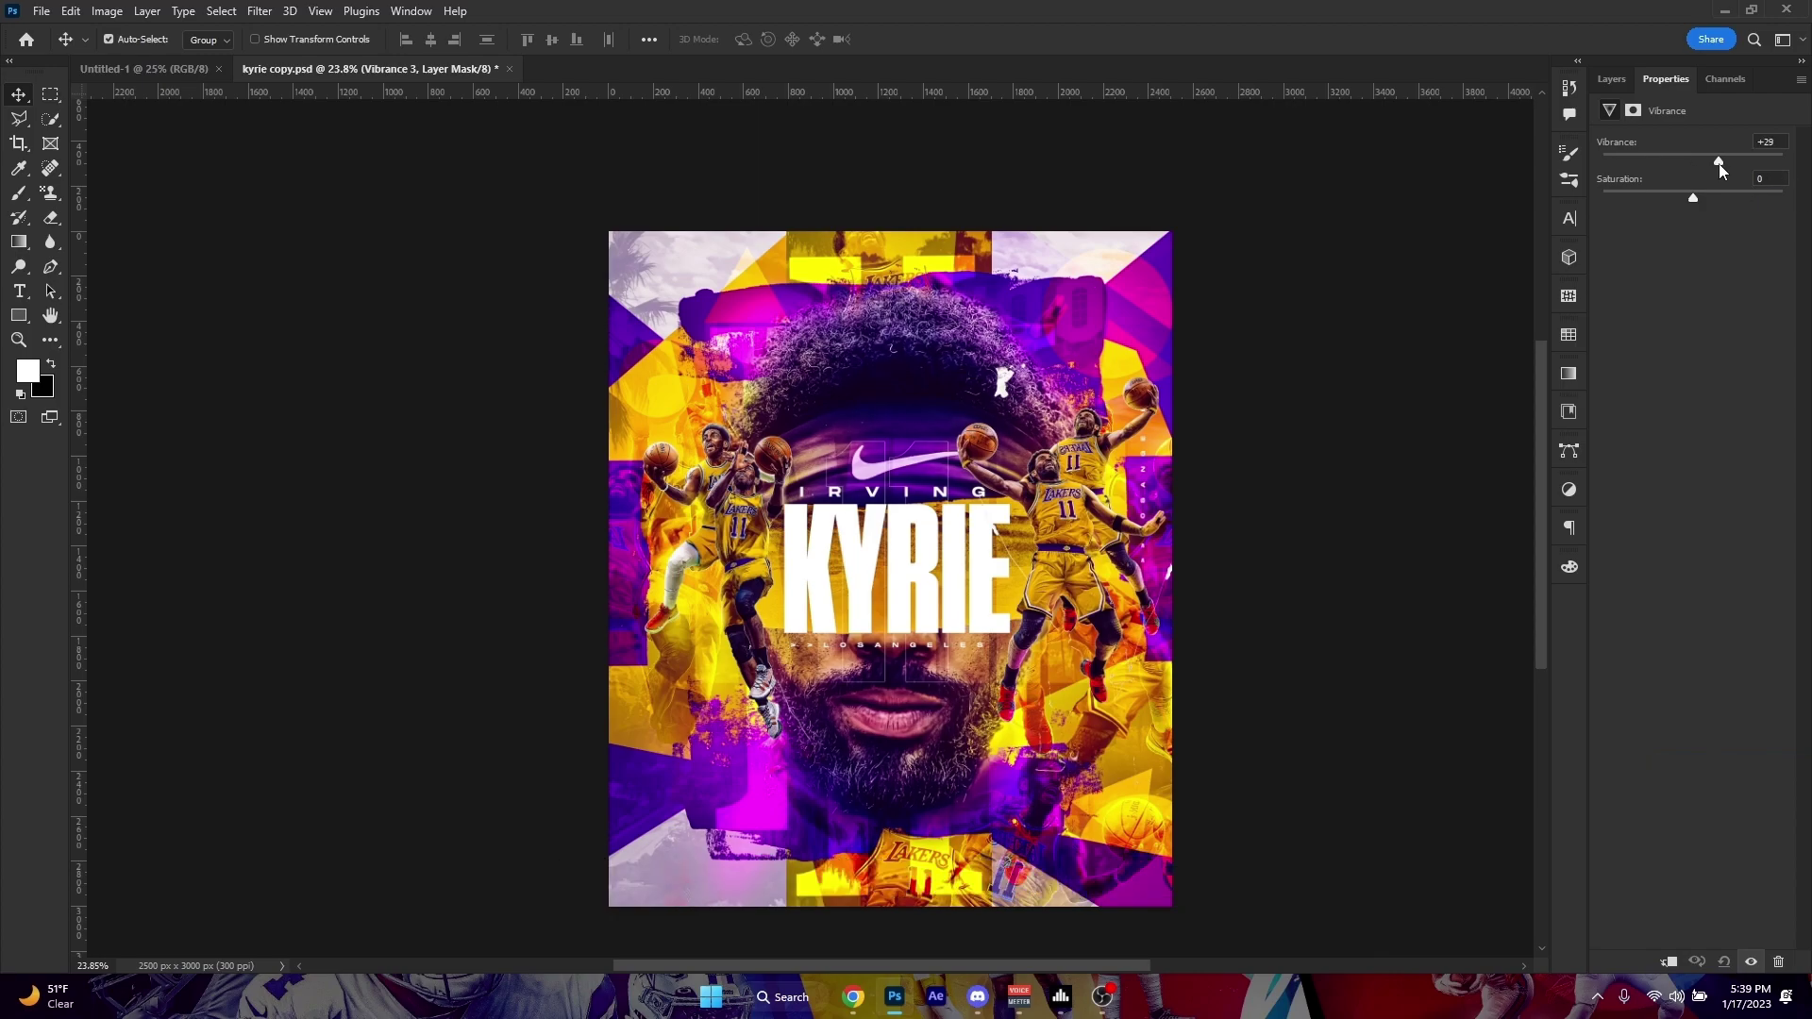
{"action": "left_click", "coordinate": [1611, 78]}
{"action": "scroll", "coordinate": [903, 572], "scroll_direction": "down", "scroll_amount": 2}
{"action": "scroll", "coordinate": [903, 571], "scroll_direction": "down", "scroll_amount": 2}
{"action": "scroll", "coordinate": [903, 572], "scroll_direction": "up", "scroll_amount": 5}
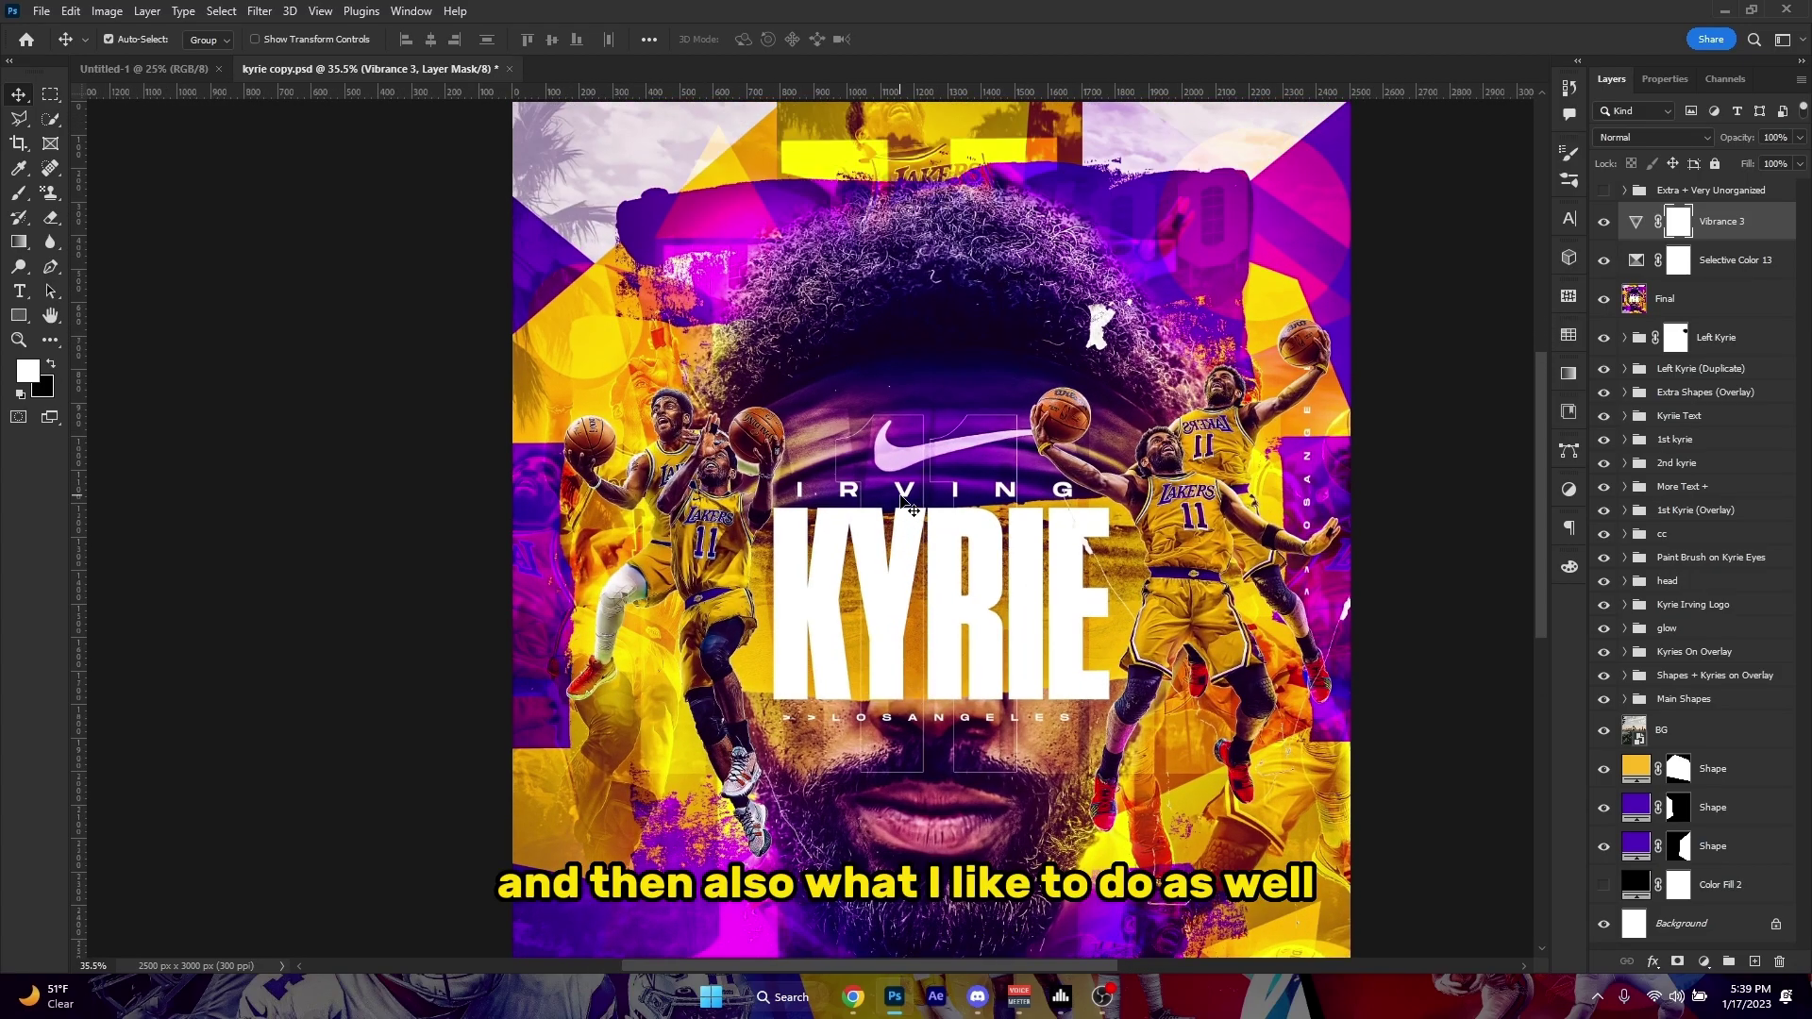
{"action": "scroll", "coordinate": [920, 510], "scroll_direction": "up", "scroll_amount": 1}
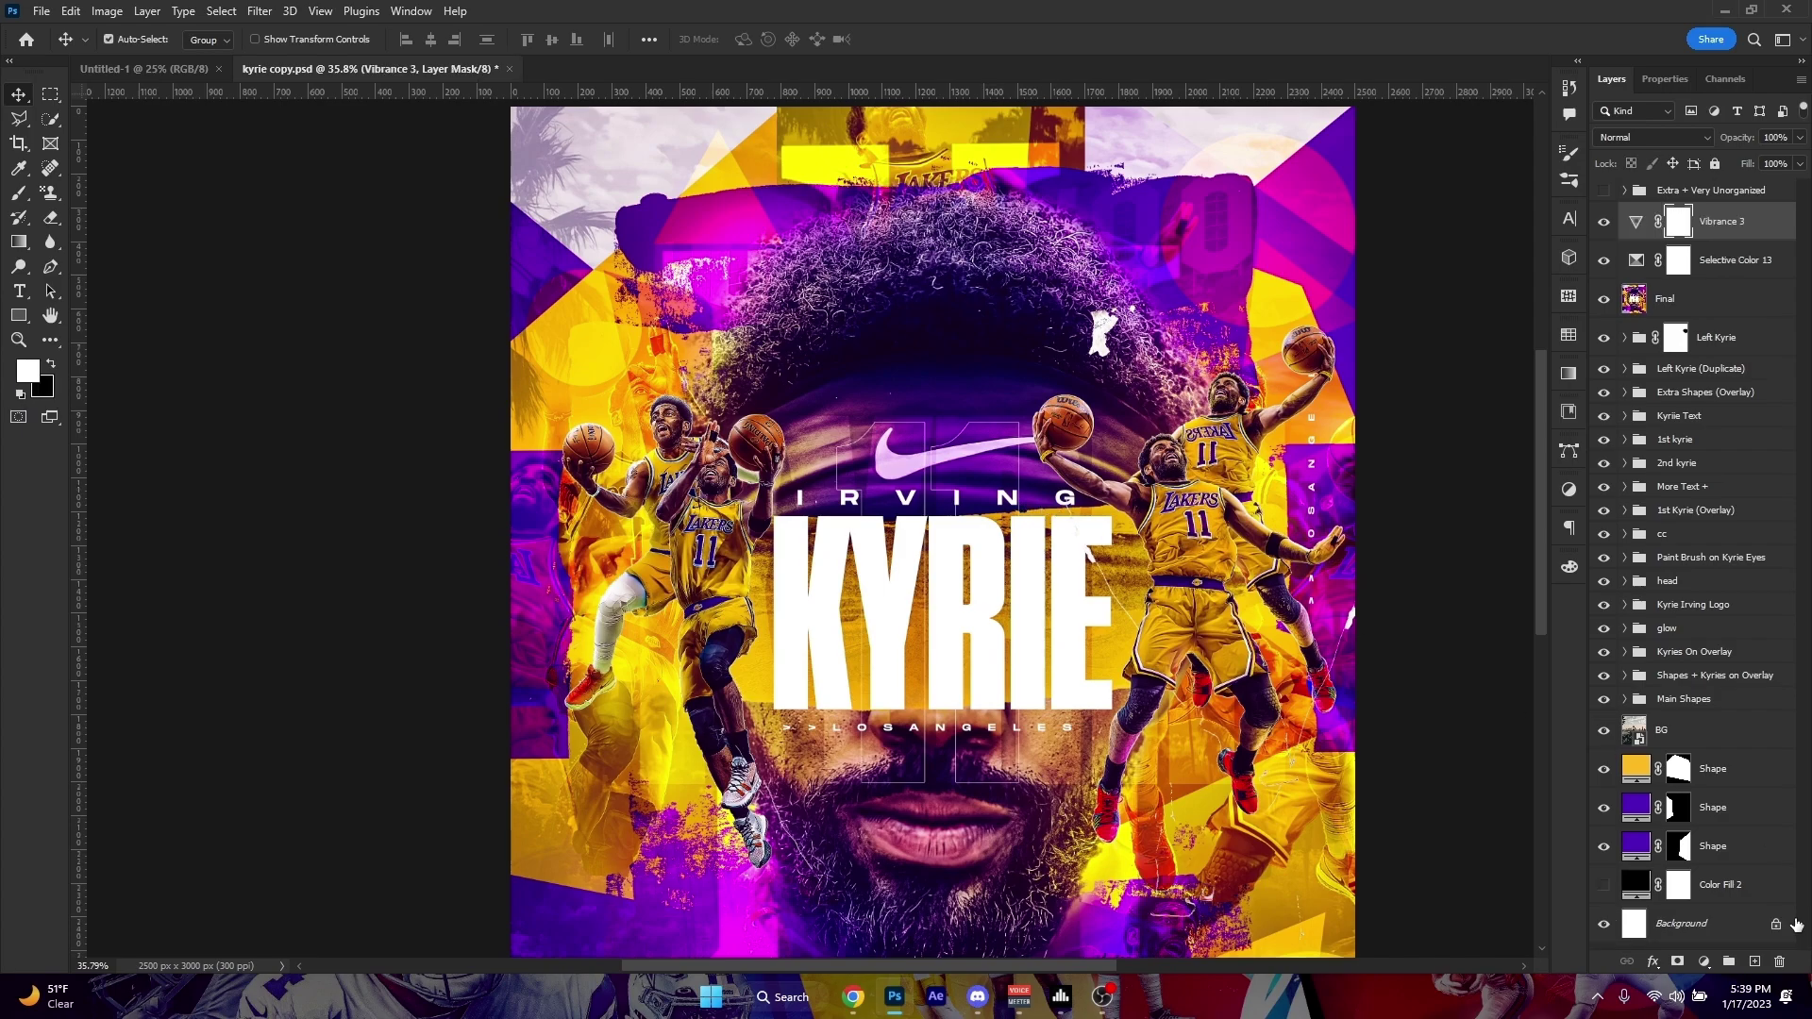
Add a Solid Color fill layer in purple #530187 above the Vibrance layer.
{"action": "left_click", "coordinate": [1704, 962]}
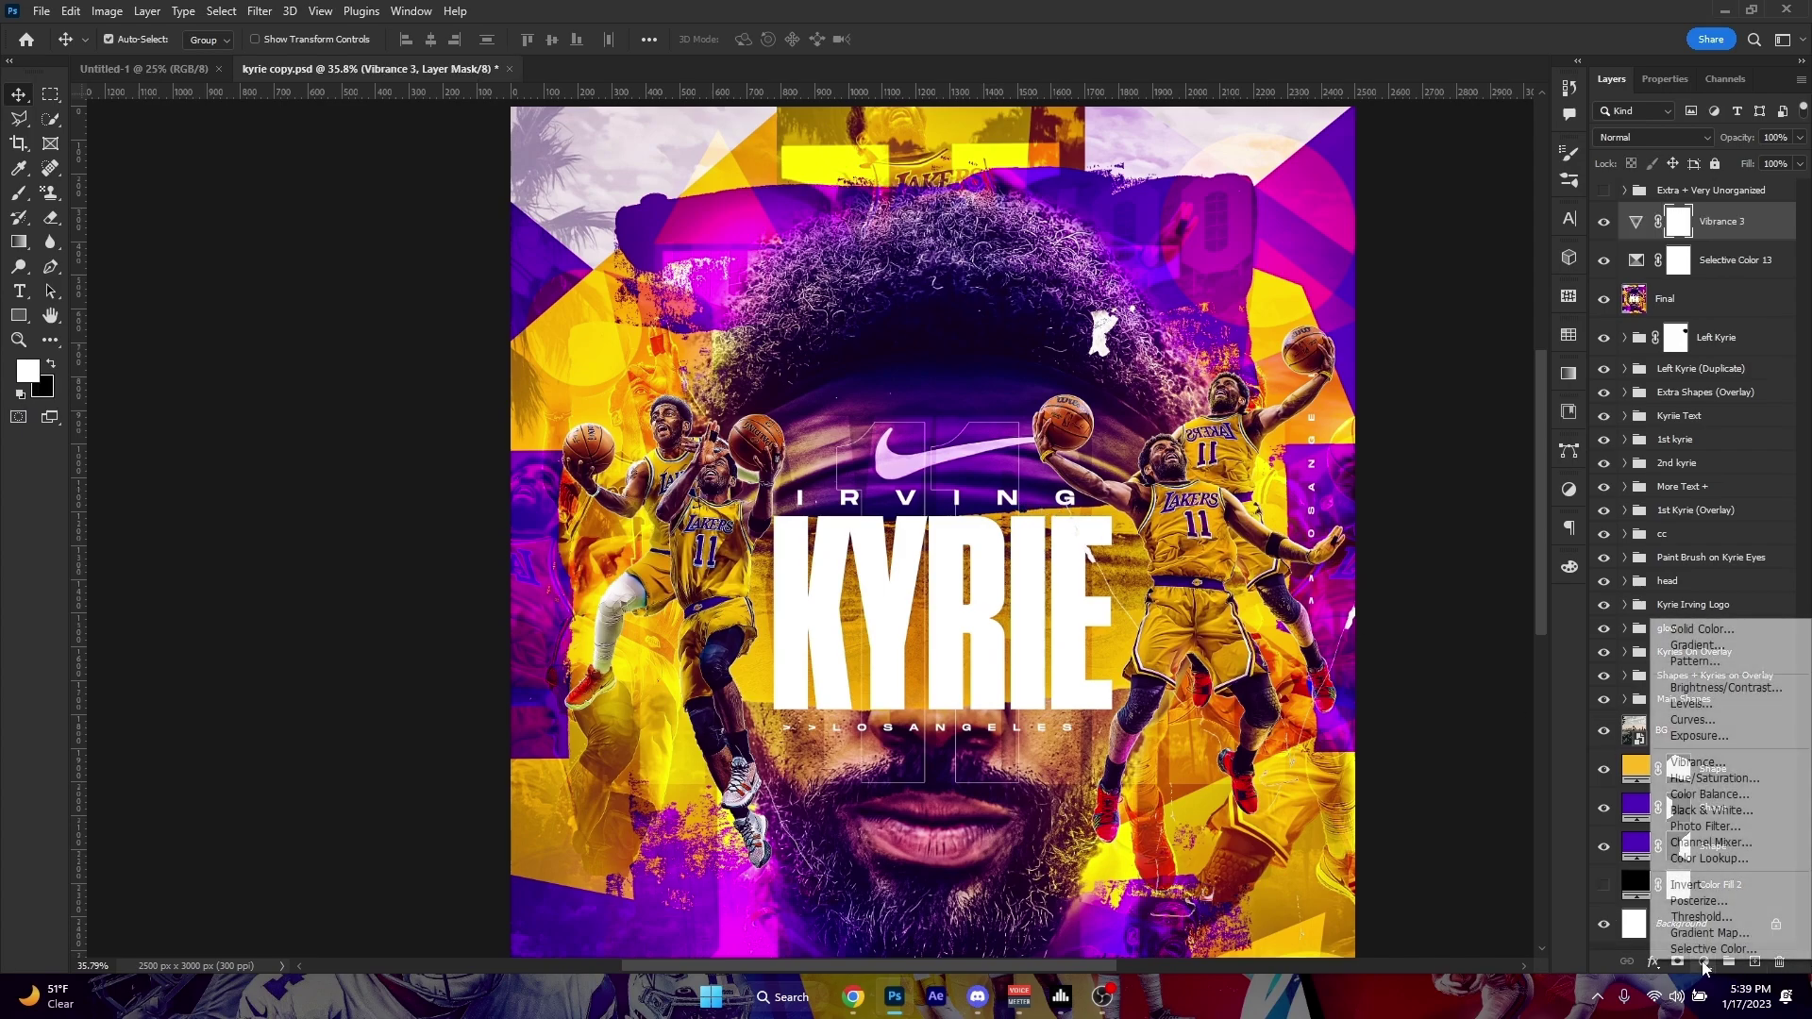
{"action": "left_click", "coordinate": [1696, 629]}
{"action": "mouse_move", "coordinate": [1296, 719]}
{"action": "left_mouse_down"}
{"action": "mouse_move", "coordinate": [1296, 695]}
{"action": "mouse_move", "coordinate": [1255, 742]}
{"action": "mouse_move", "coordinate": [1271, 759]}
{"action": "left_mouse_up"}
{"action": "left_click", "coordinate": [1460, 637]}
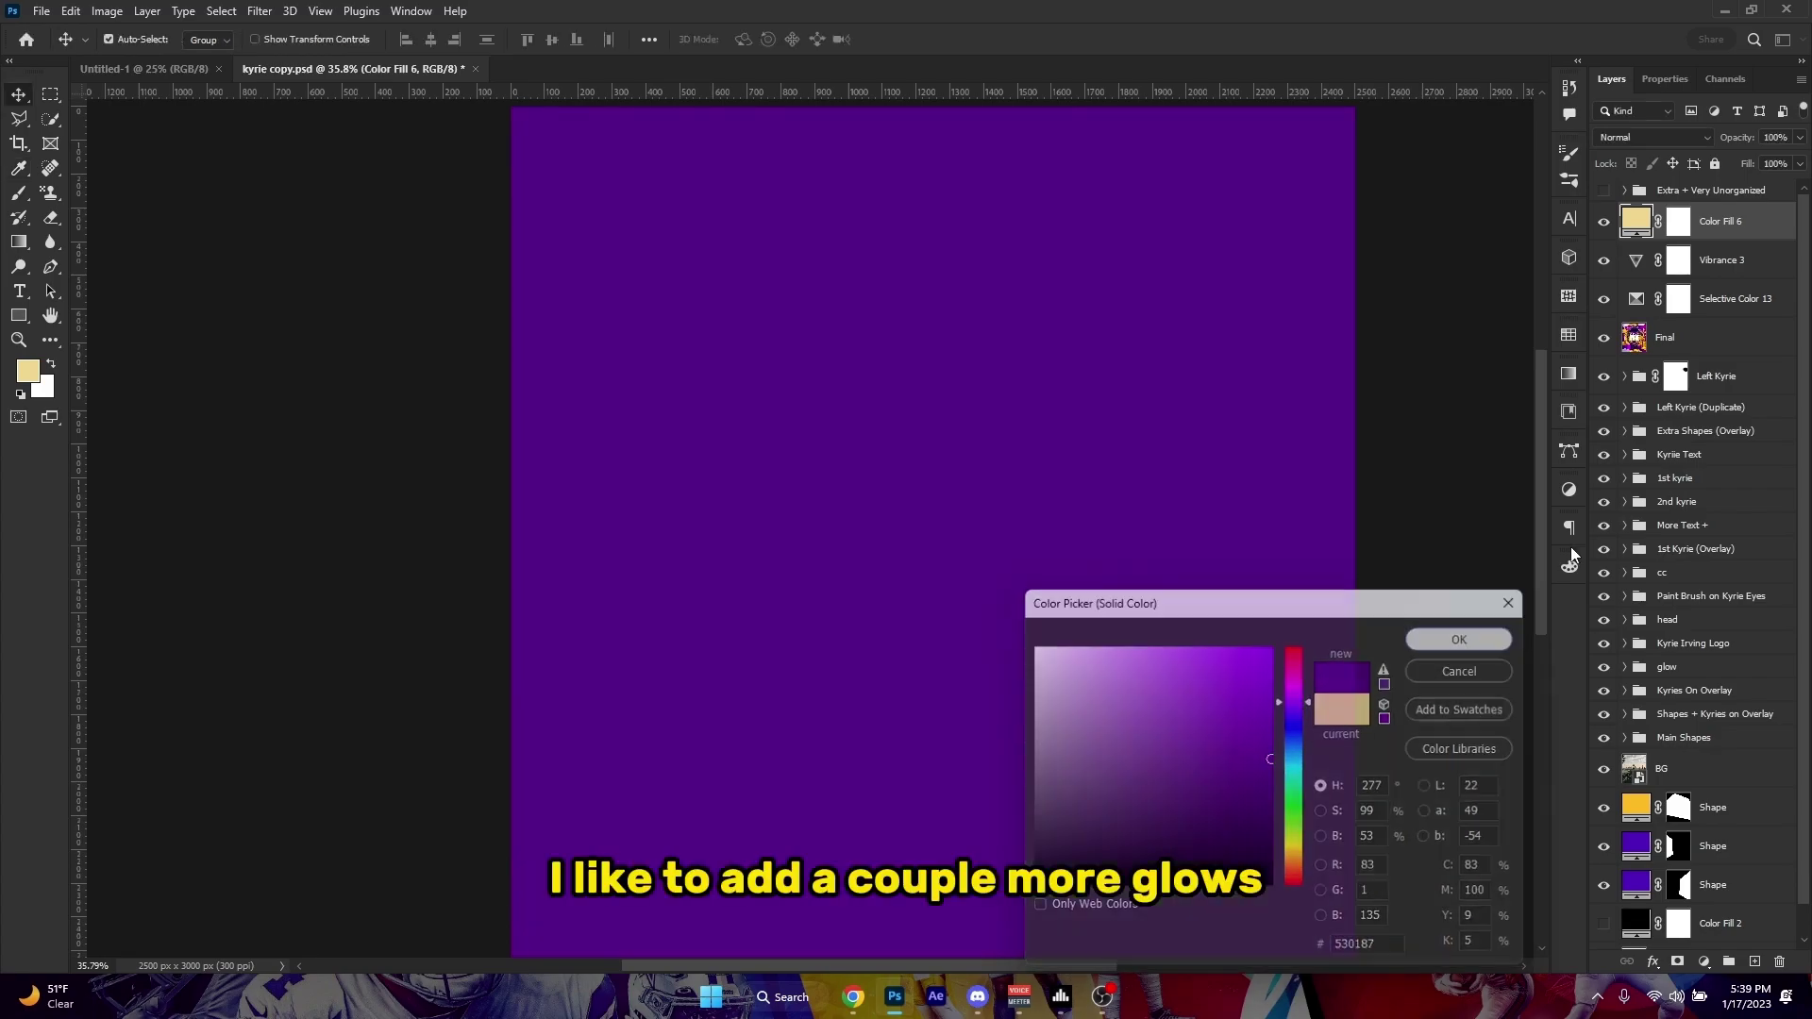
Set the purple fill layer's blend mode to Linear Dodge (Add) and invert its mask to black.
{"action": "left_click", "coordinate": [1661, 138]}
{"action": "left_click", "coordinate": [1686, 323]}
{"action": "left_click", "coordinate": [1680, 222]}
{"action": "key", "text": "ctrl+i"}
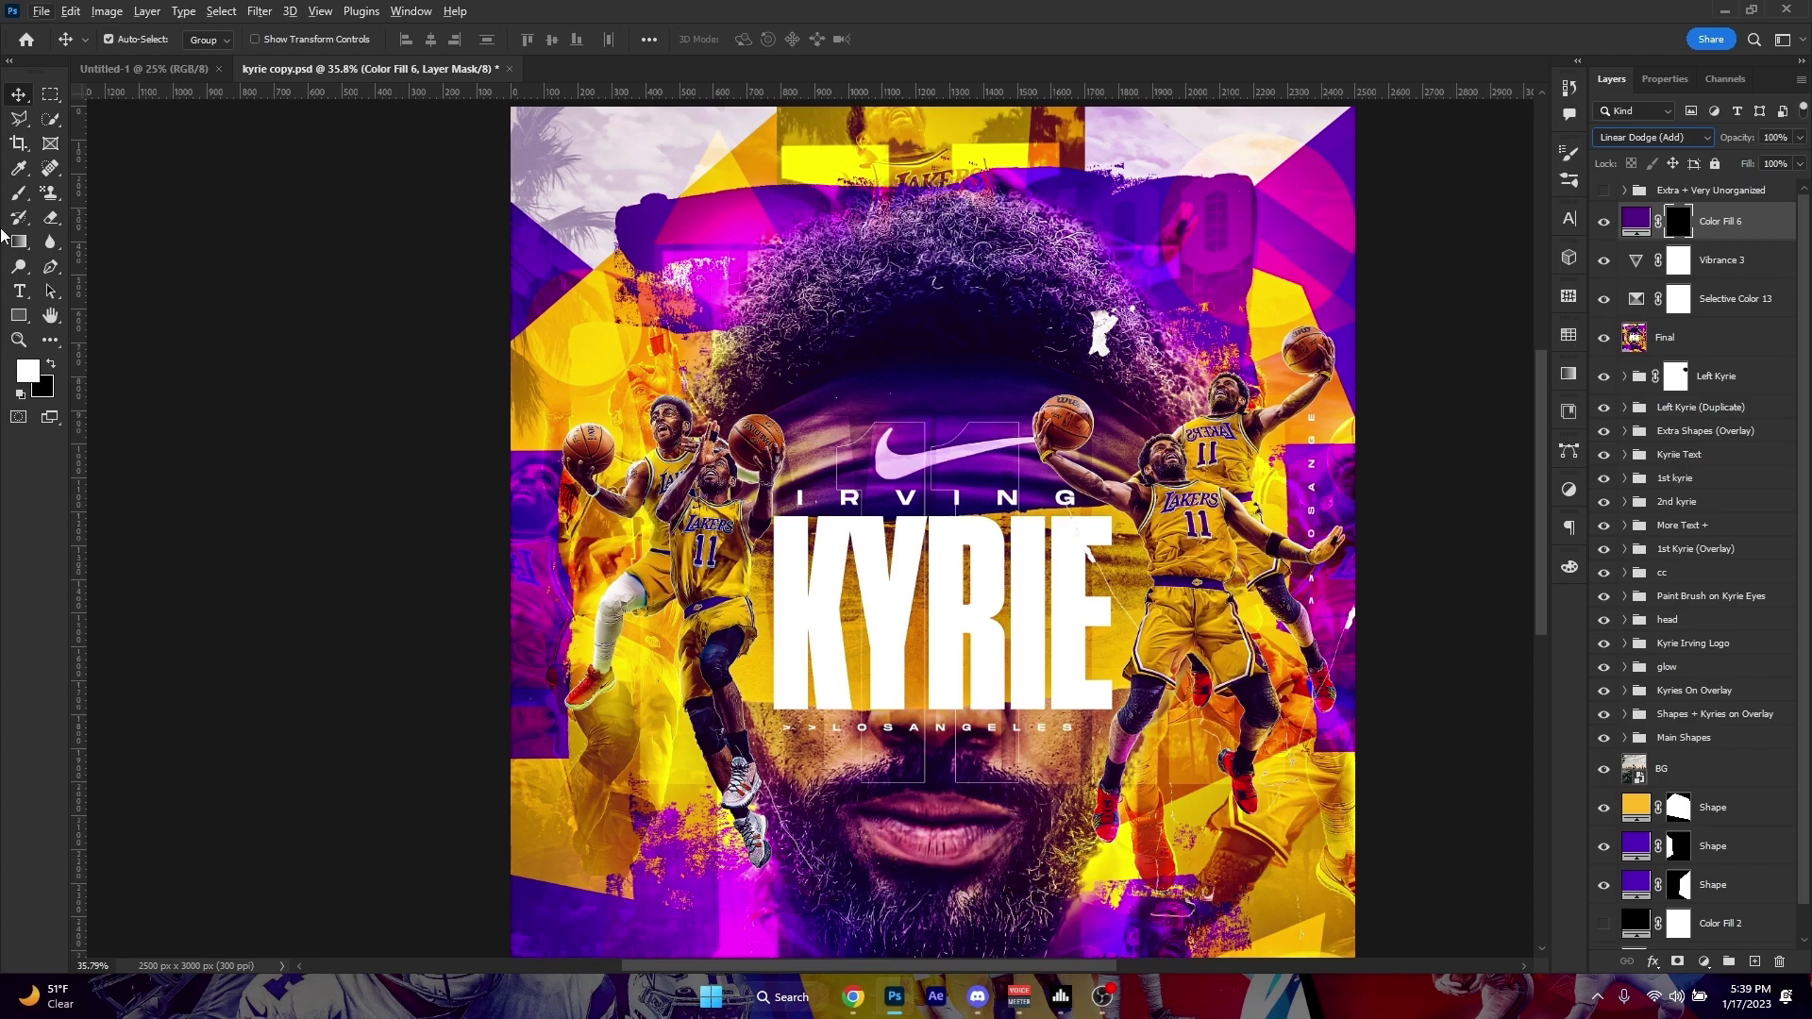
Paint glows over the poster's purple areas on the fill's mask with a white 1000 px soft brush at 12% flow.
{"action": "left_click", "coordinate": [18, 196]}
{"action": "scroll", "coordinate": [732, 453], "scroll_direction": "down", "scroll_amount": 5}
{"action": "scroll", "coordinate": [772, 406], "scroll_direction": "up", "scroll_amount": 5}
{"action": "scroll", "coordinate": [765, 387], "scroll_direction": "down", "scroll_amount": 2}
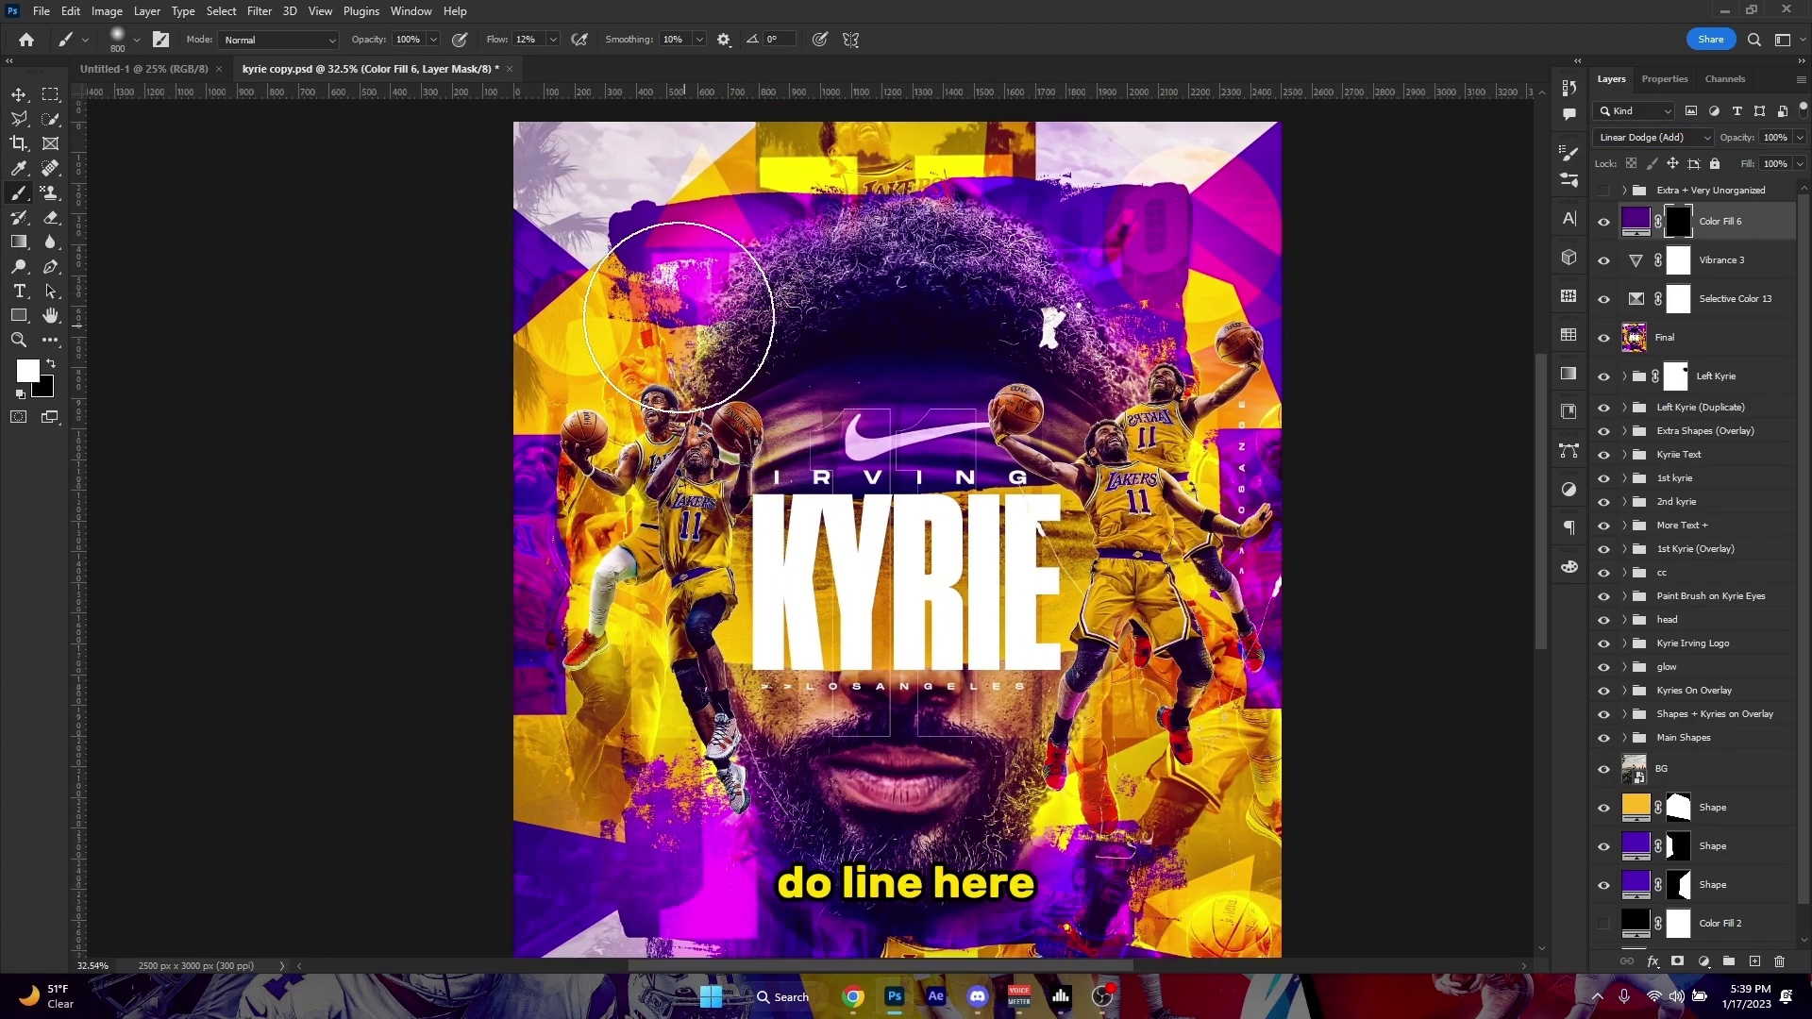
{"action": "key", "text": "bracketright"}
{"action": "scroll", "coordinate": [699, 283], "scroll_direction": "down", "scroll_amount": 1}
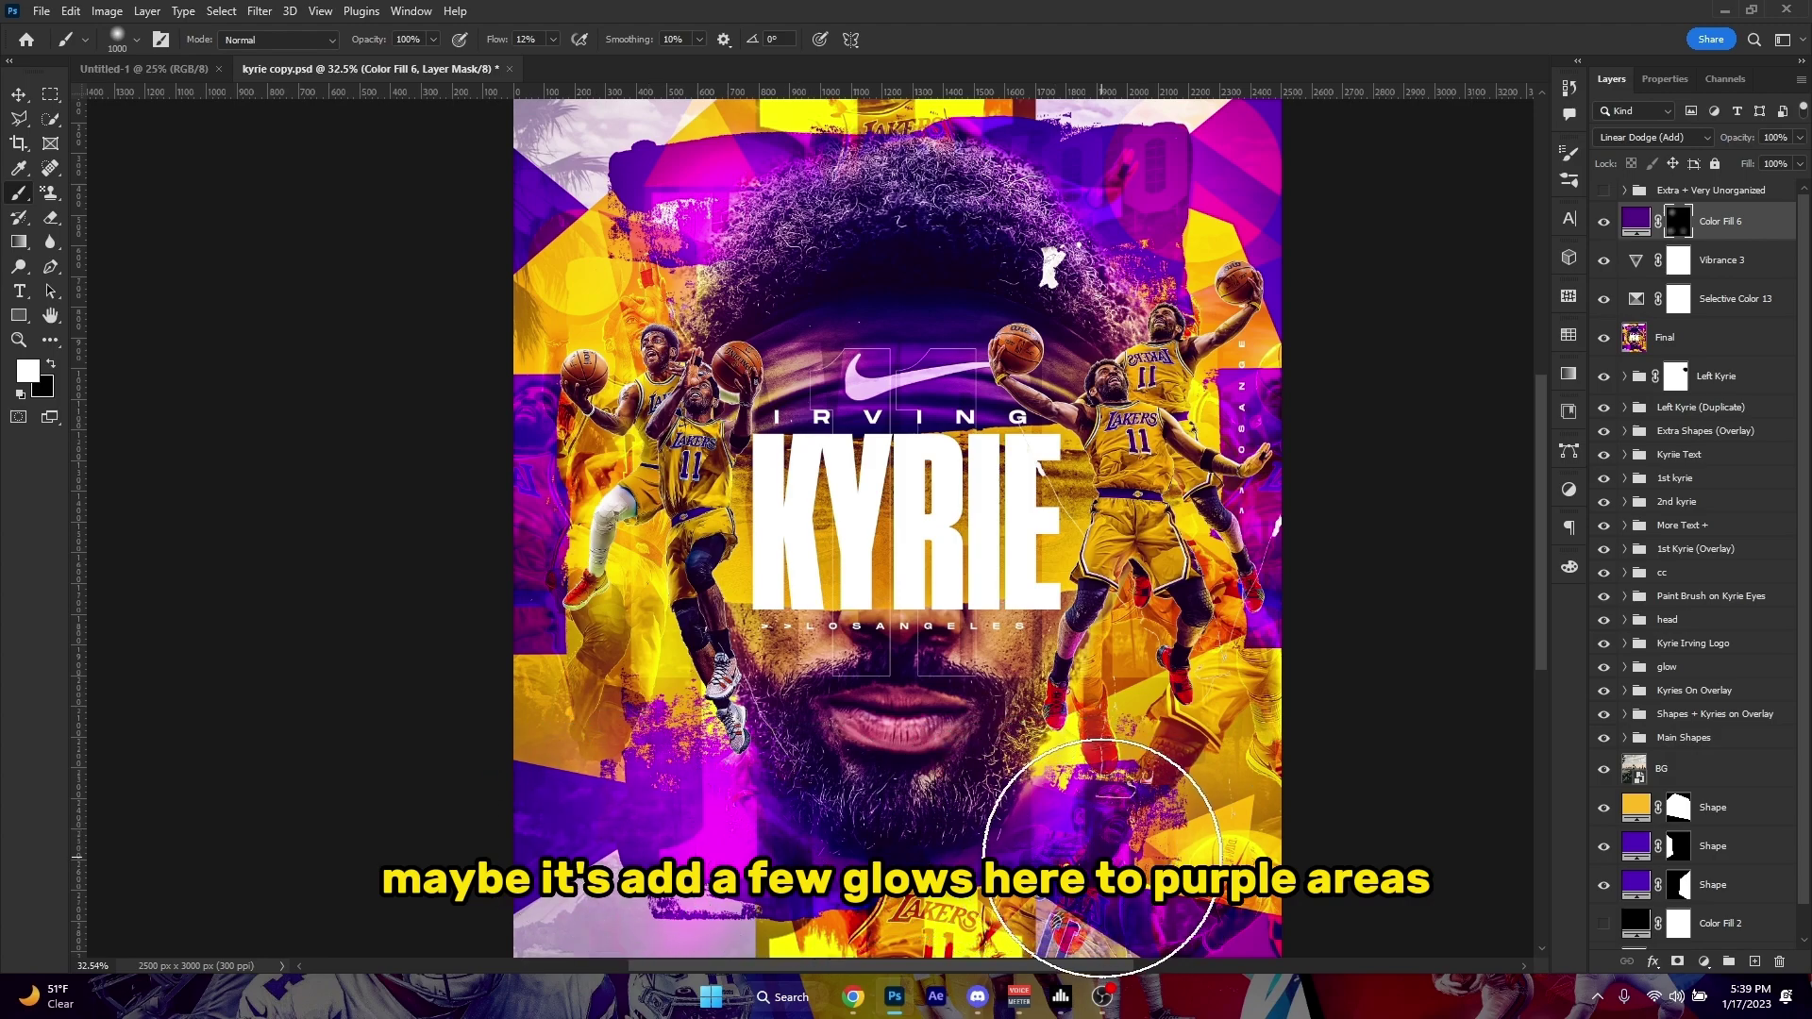
{"action": "scroll", "coordinate": [1229, 906], "scroll_direction": "down", "scroll_amount": 3}
{"action": "scroll", "coordinate": [1230, 783], "scroll_direction": "up", "scroll_amount": 4}
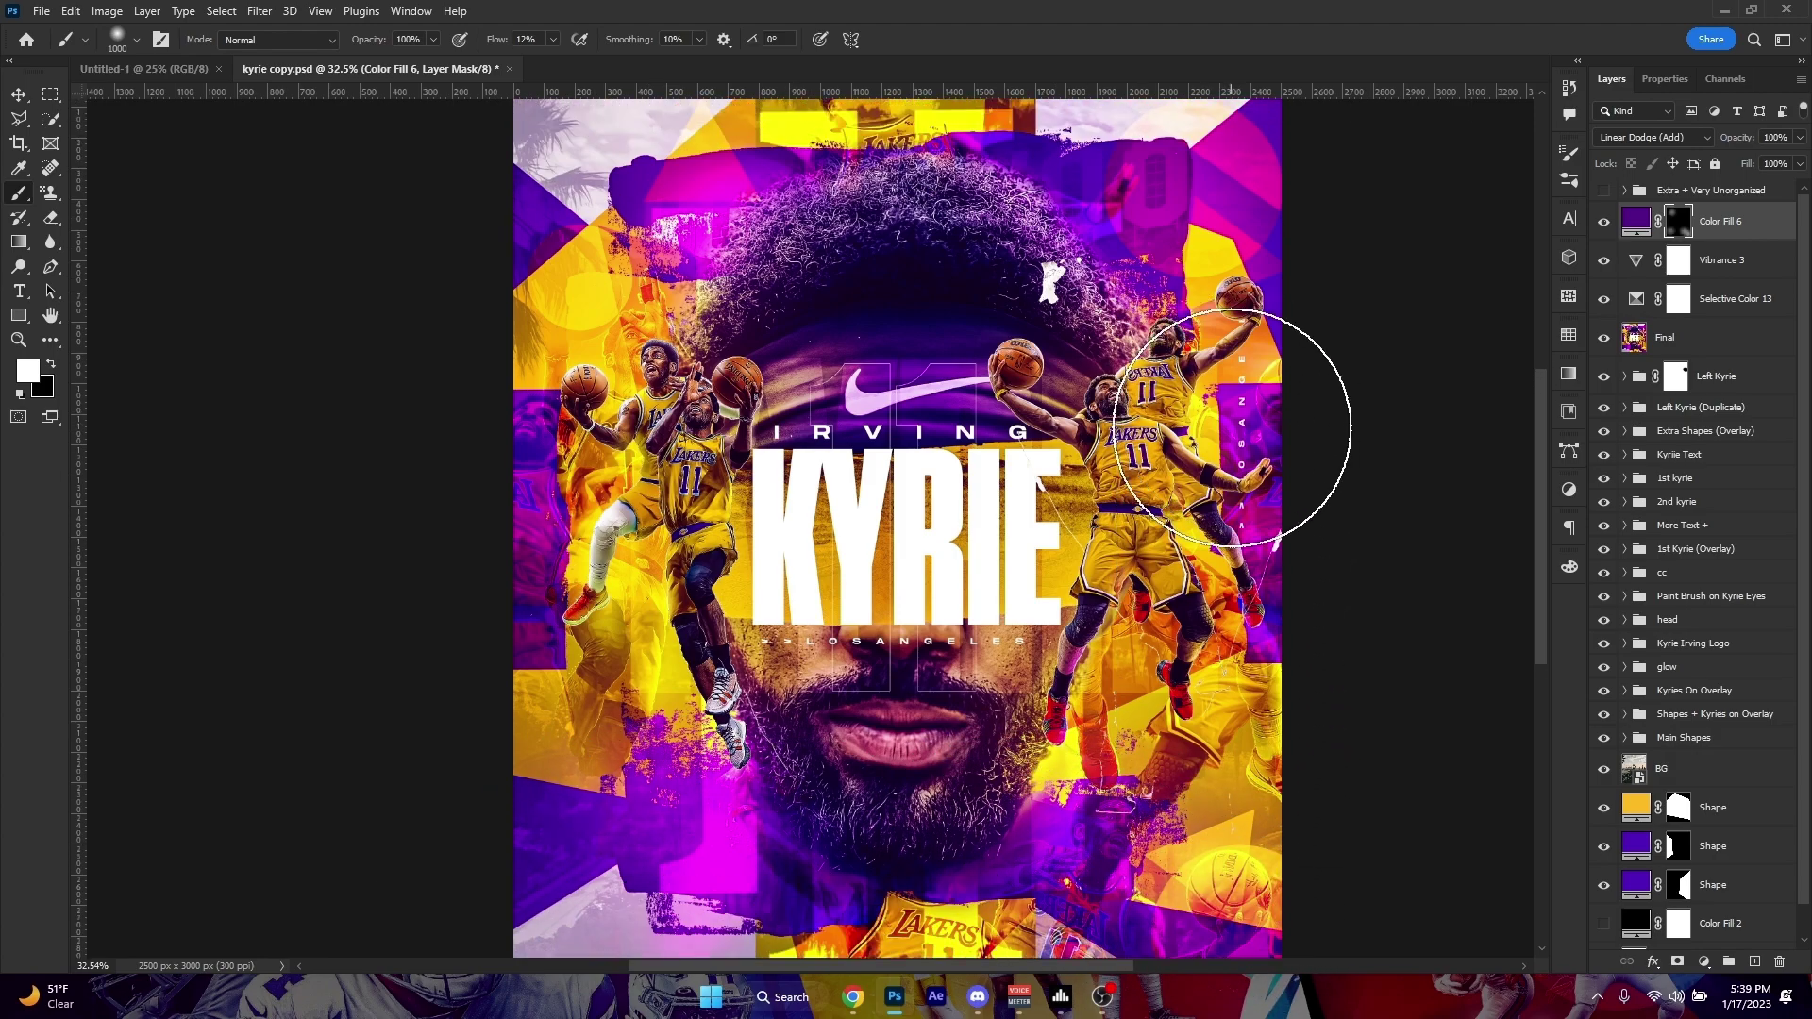
{"action": "scroll", "coordinate": [1194, 377], "scroll_direction": "down", "scroll_amount": 1}
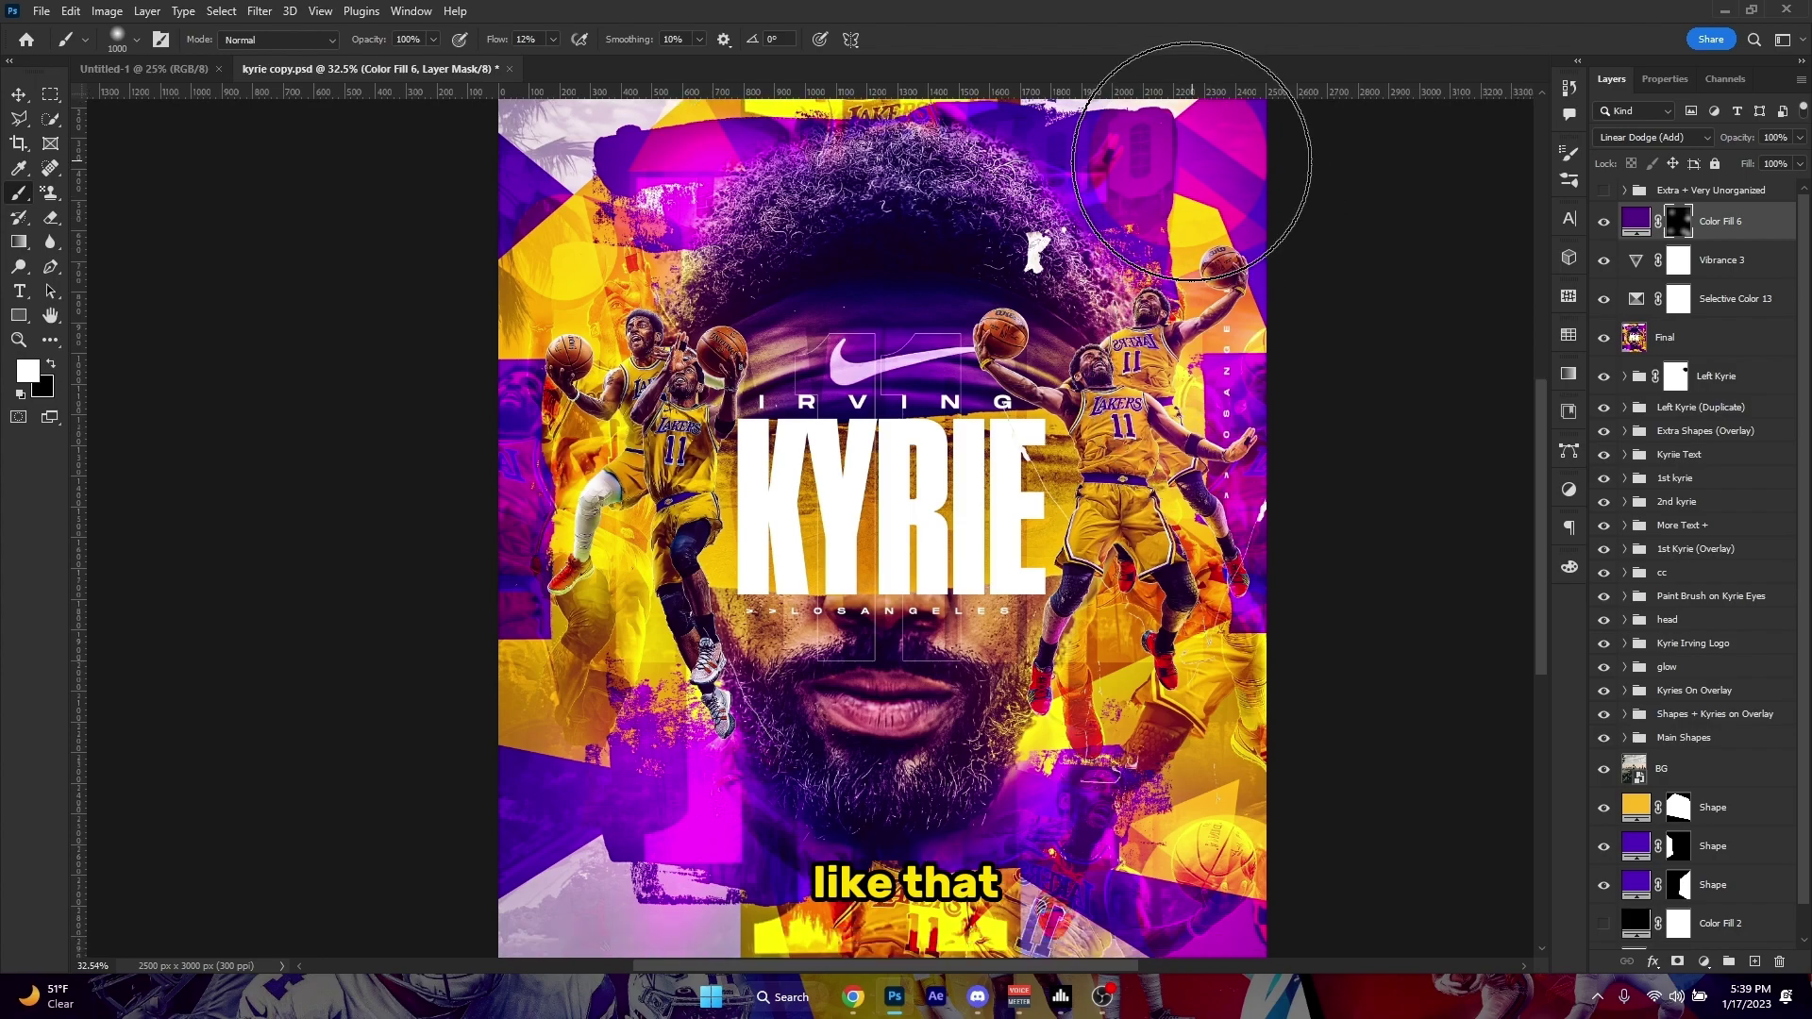
{"action": "scroll", "coordinate": [1145, 285], "scroll_direction": "down", "scroll_amount": 3}
{"action": "scroll", "coordinate": [1129, 326], "scroll_direction": "up", "scroll_amount": 2}
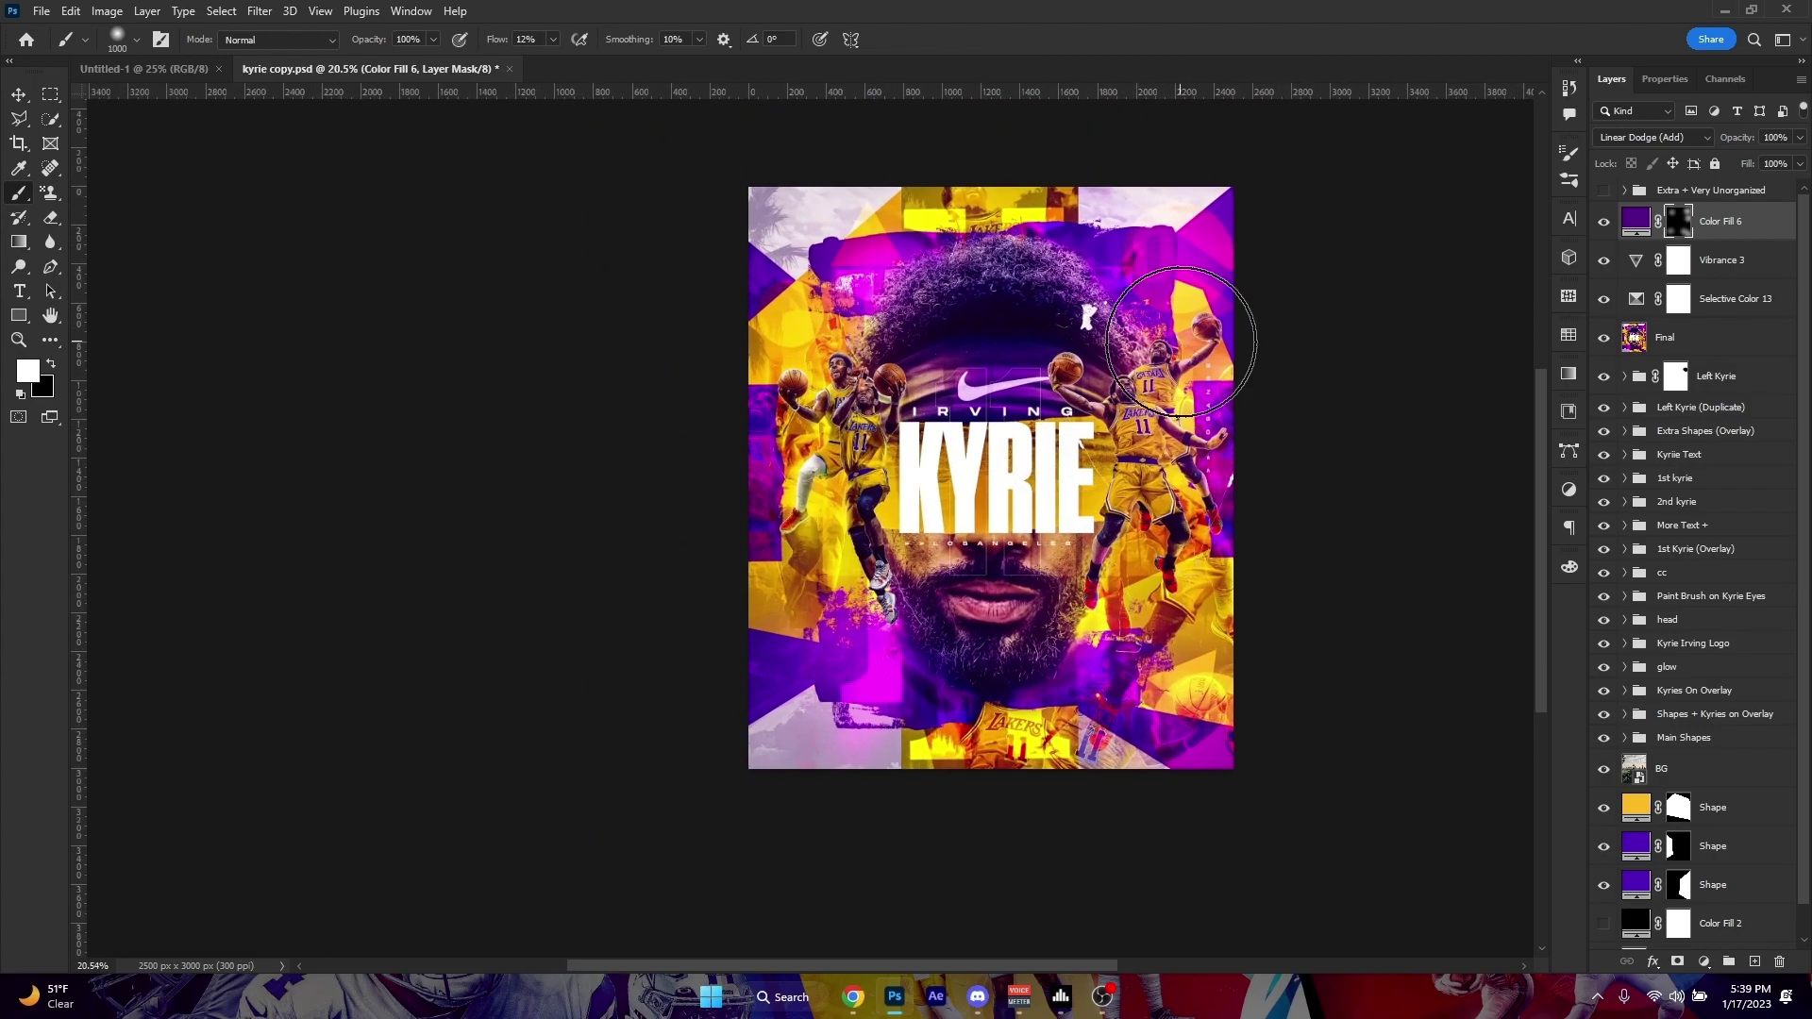
Add a Solid Color fill layer in orange-yellow #ff9c00 directly above the Vibrance layer.
{"action": "left_click", "coordinate": [1734, 270]}
{"action": "left_click", "coordinate": [1703, 962]}
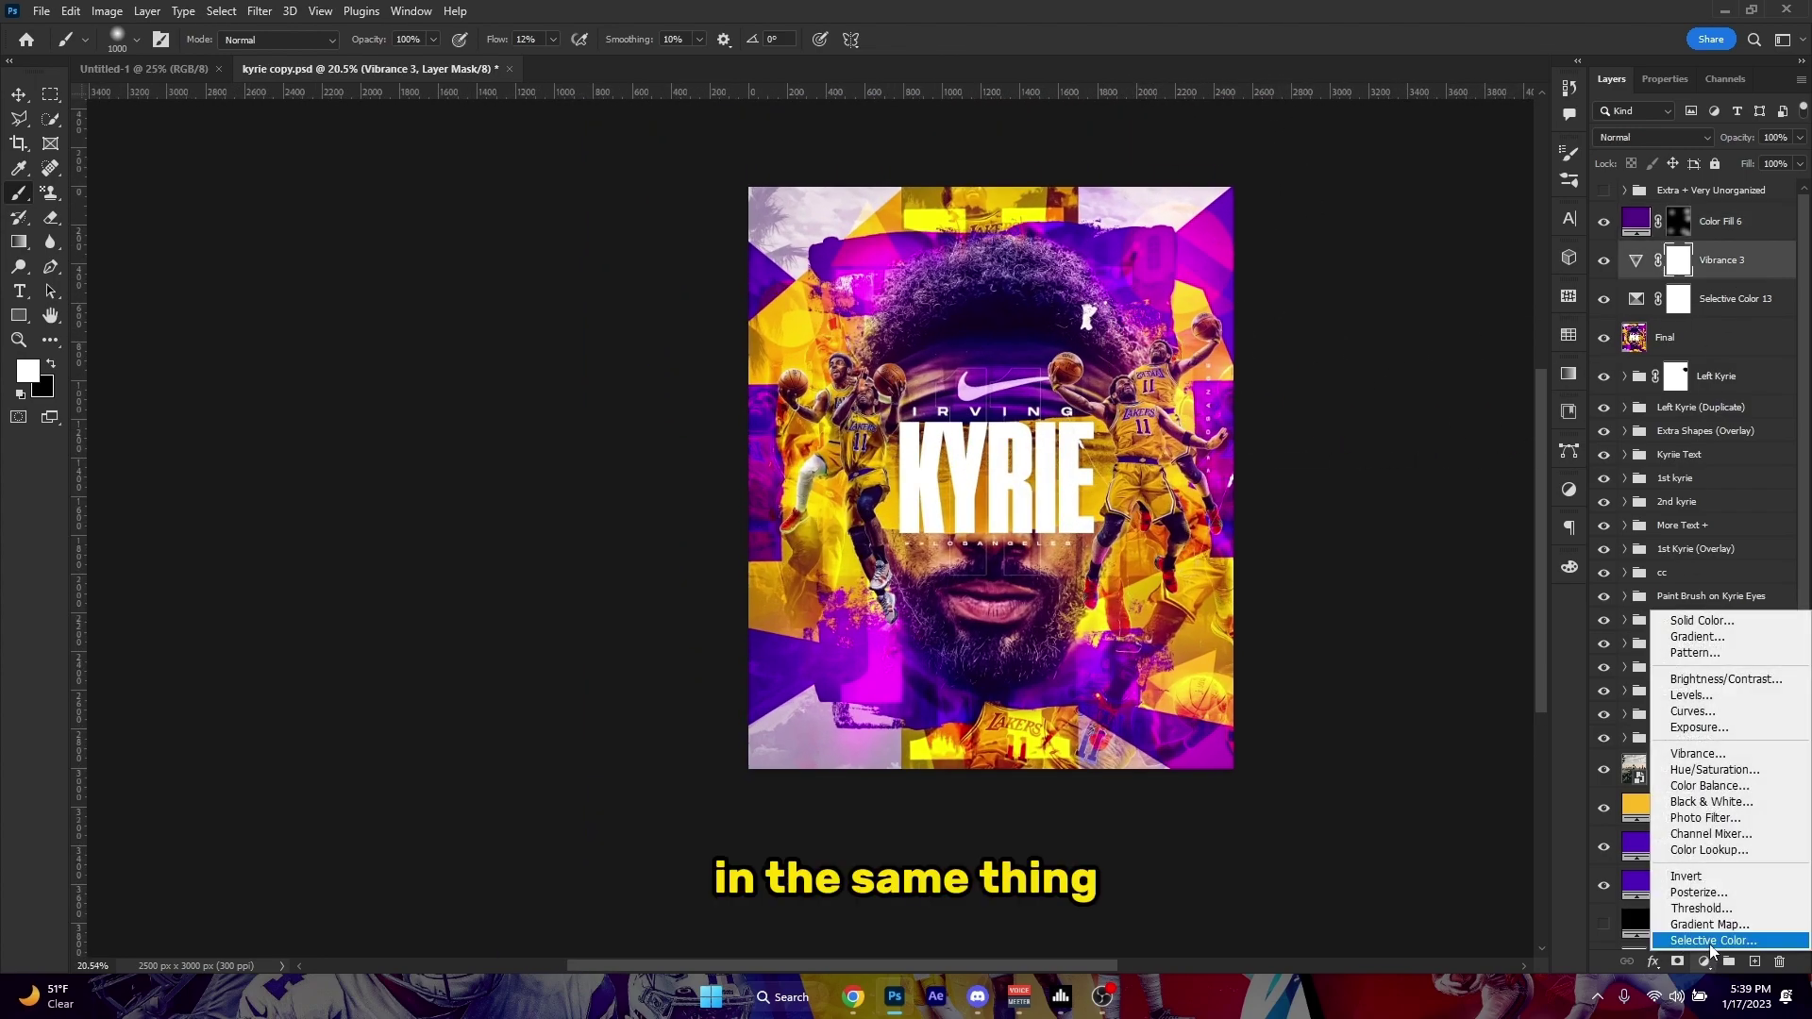
{"action": "left_click", "coordinate": [1676, 623]}
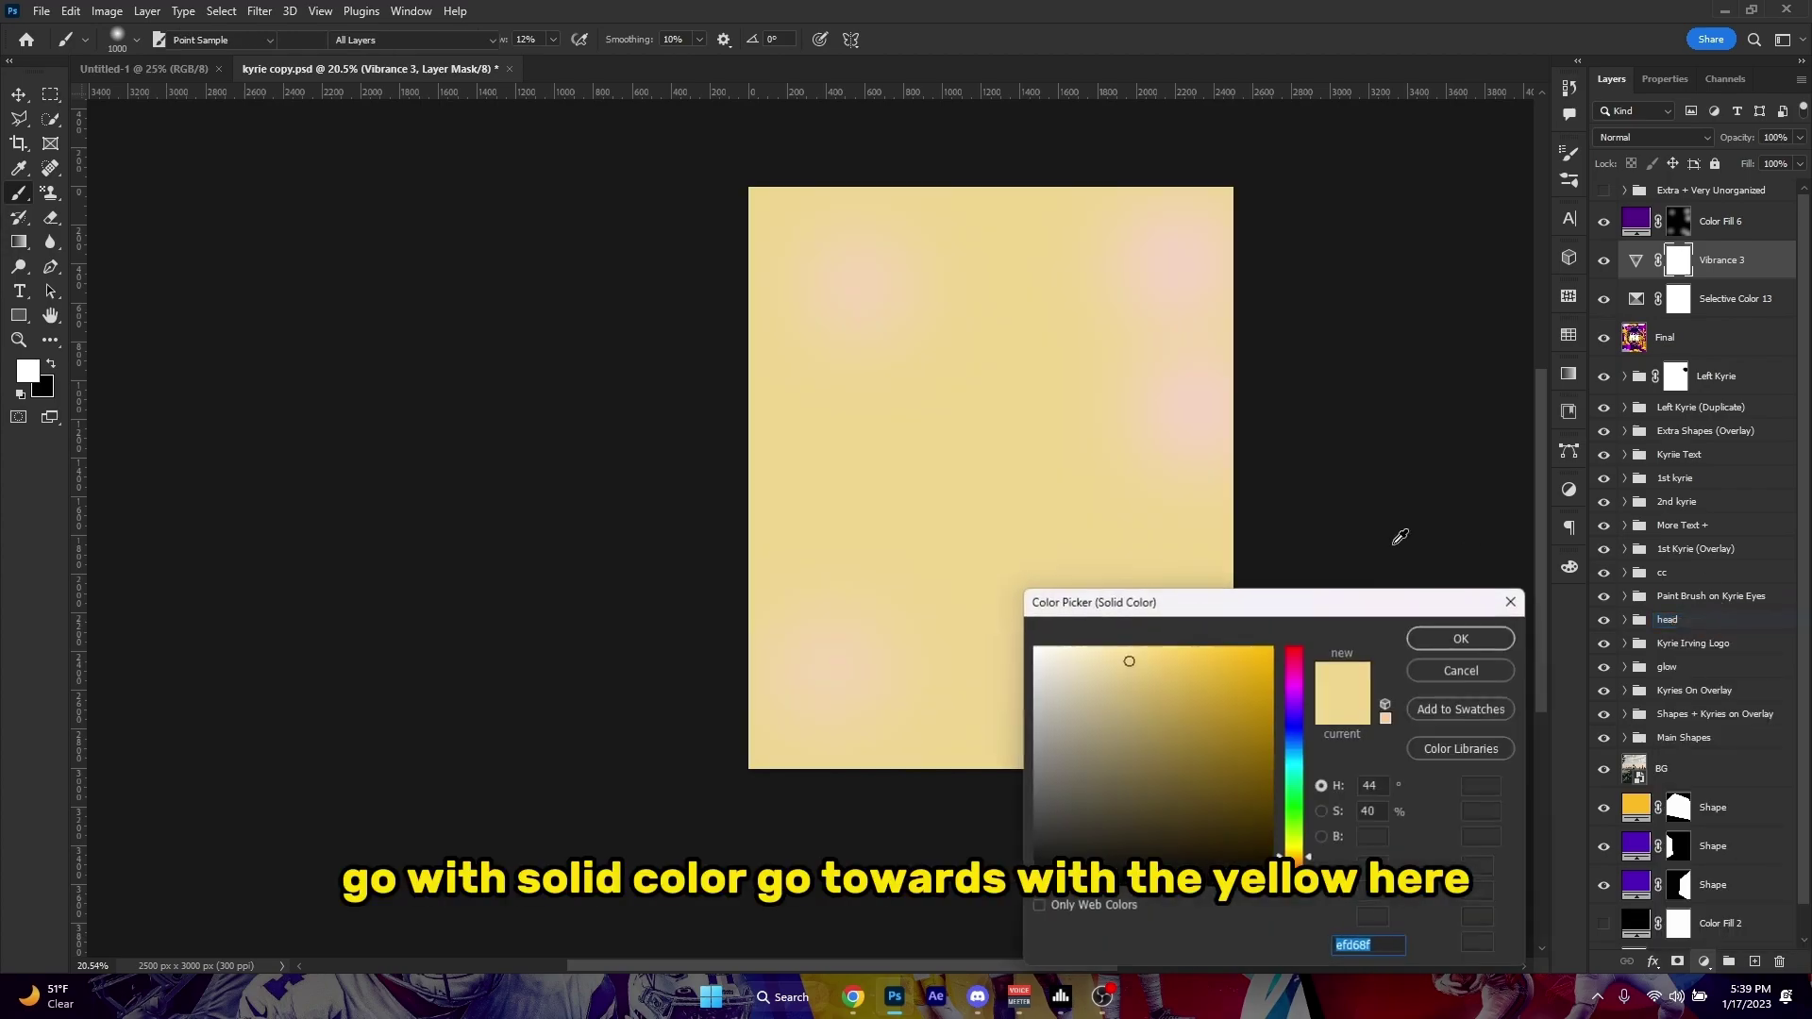
{"action": "left_click_drag", "start_coordinate": [1128, 661], "coordinate": [1305, 603]}
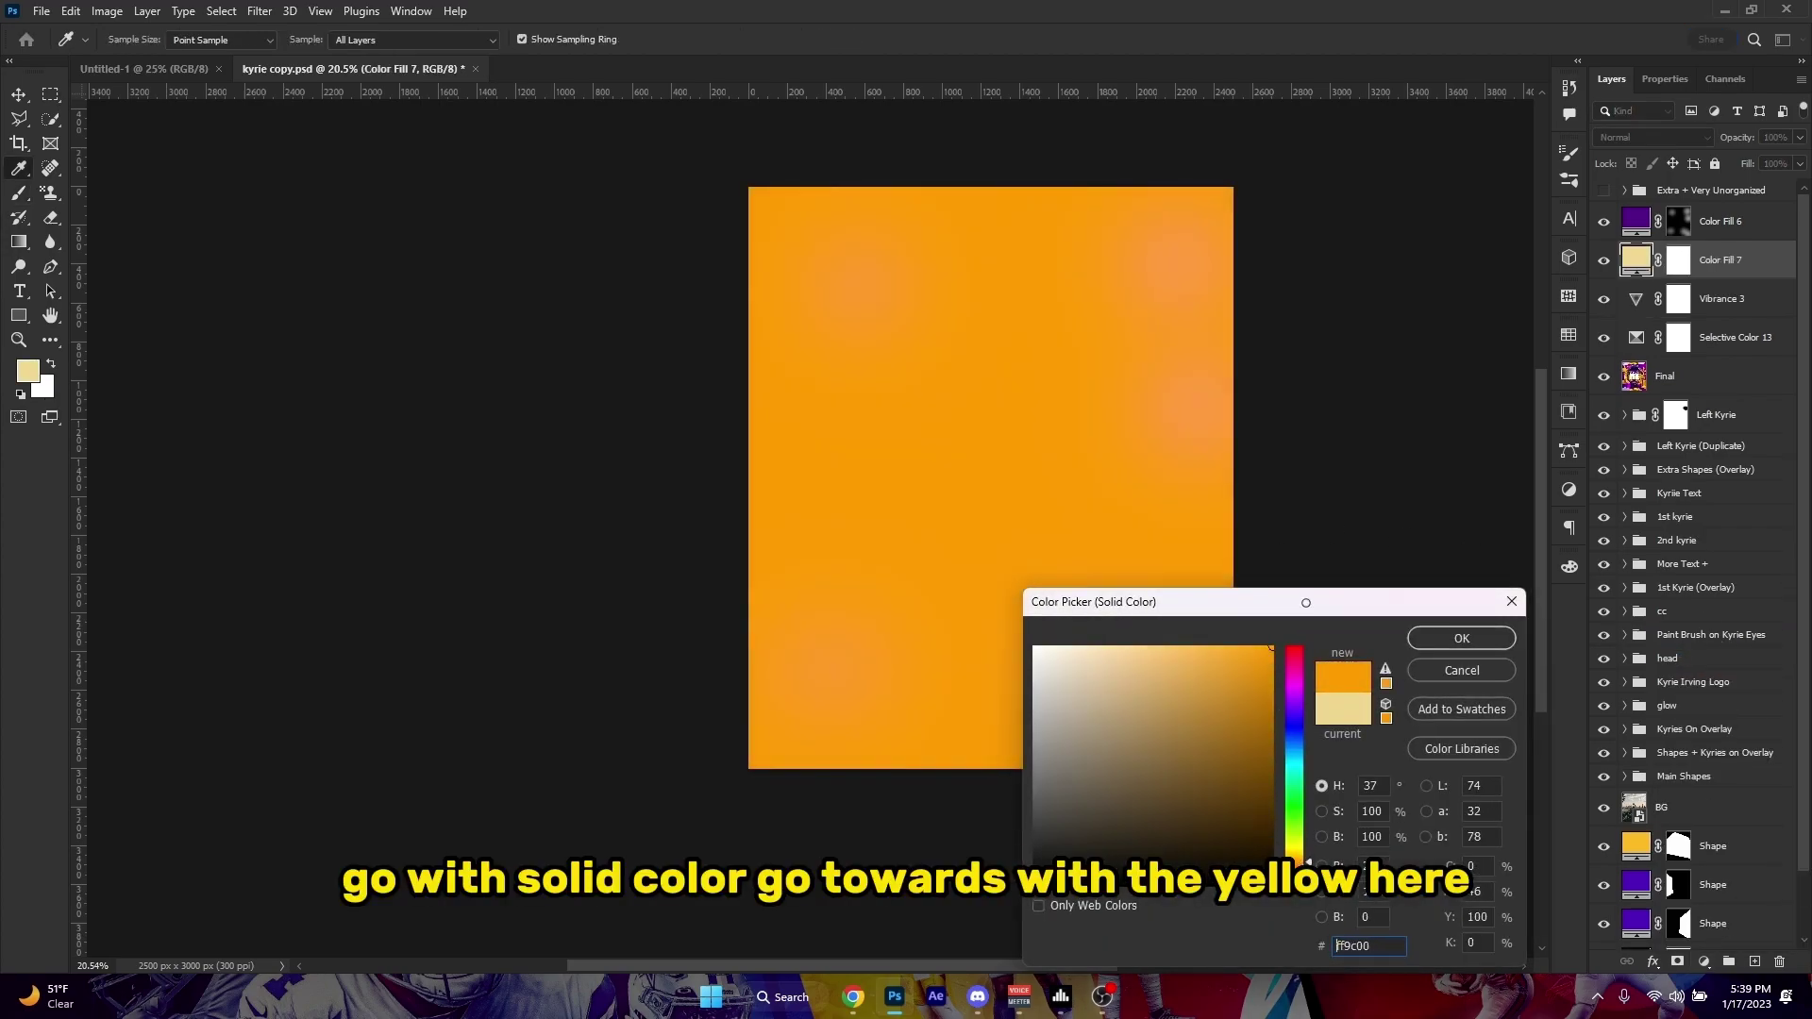
{"action": "left_click", "coordinate": [1460, 638]}
Blend the orange-yellow fill layer with Linear Dodge (Add) and invert its mask to black.
{"action": "left_click", "coordinate": [1651, 137]}
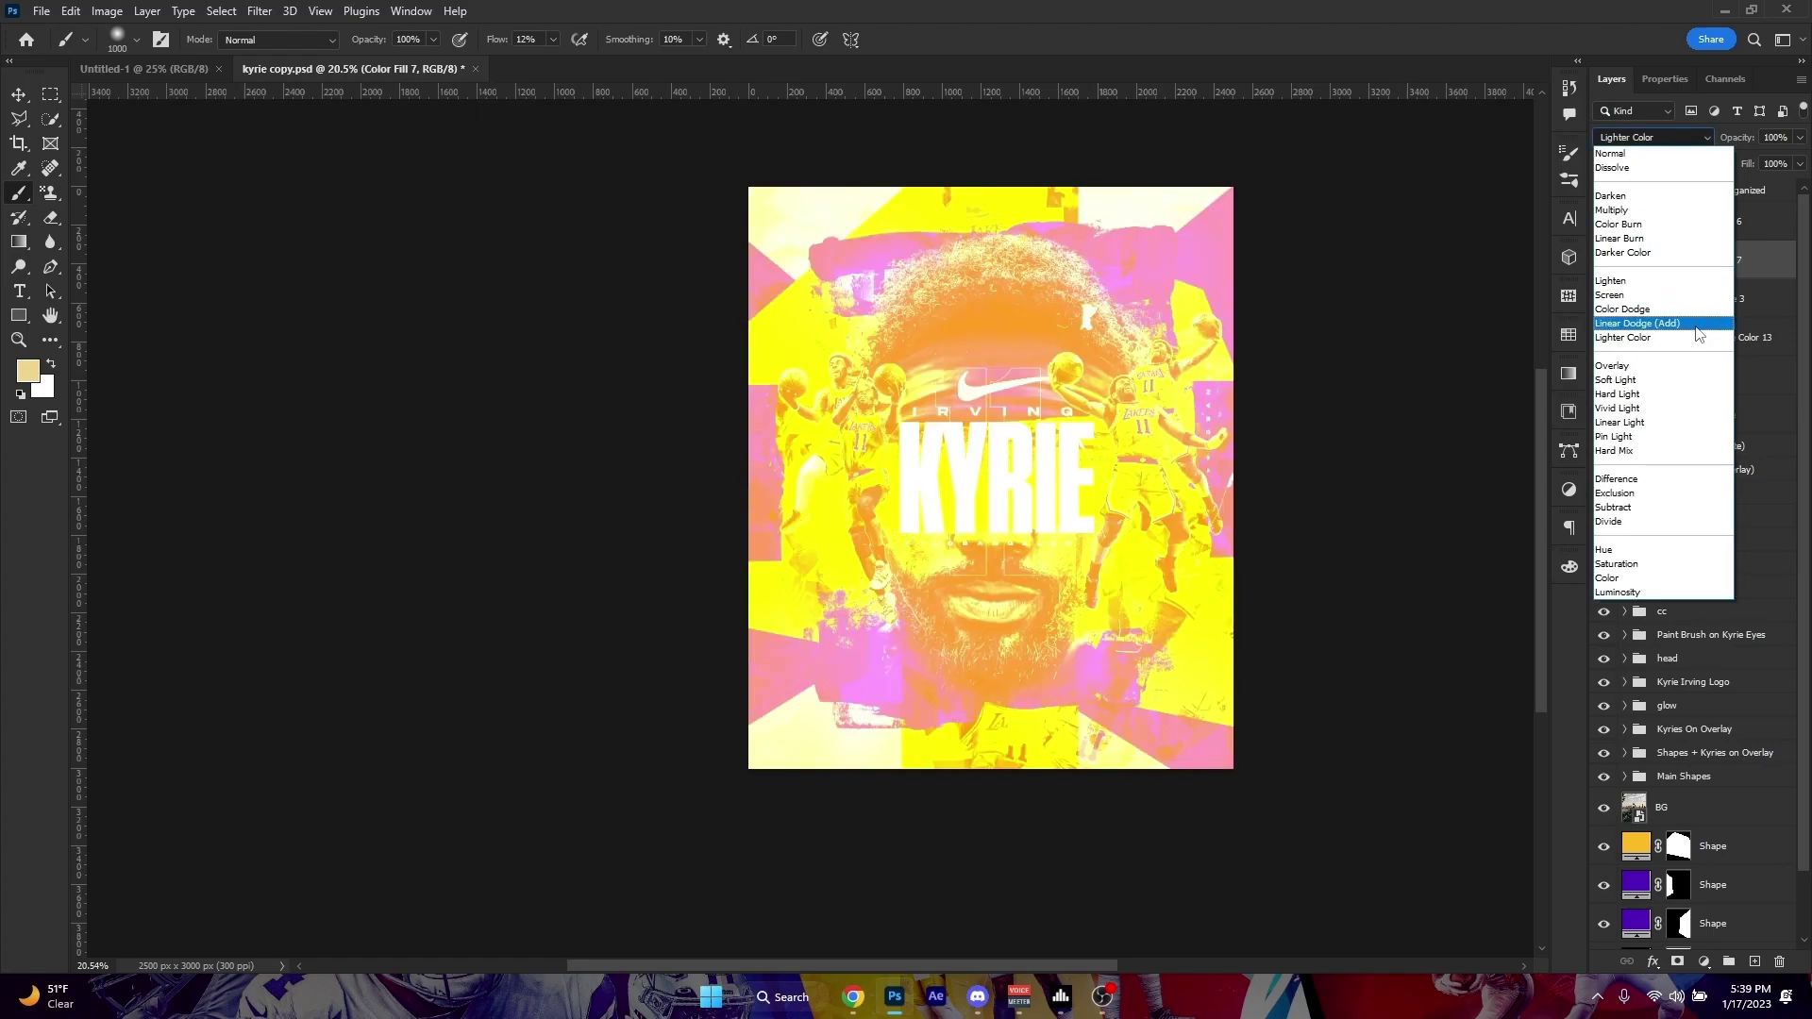
{"action": "left_click", "coordinate": [1661, 323]}
{"action": "left_click", "coordinate": [1679, 264]}
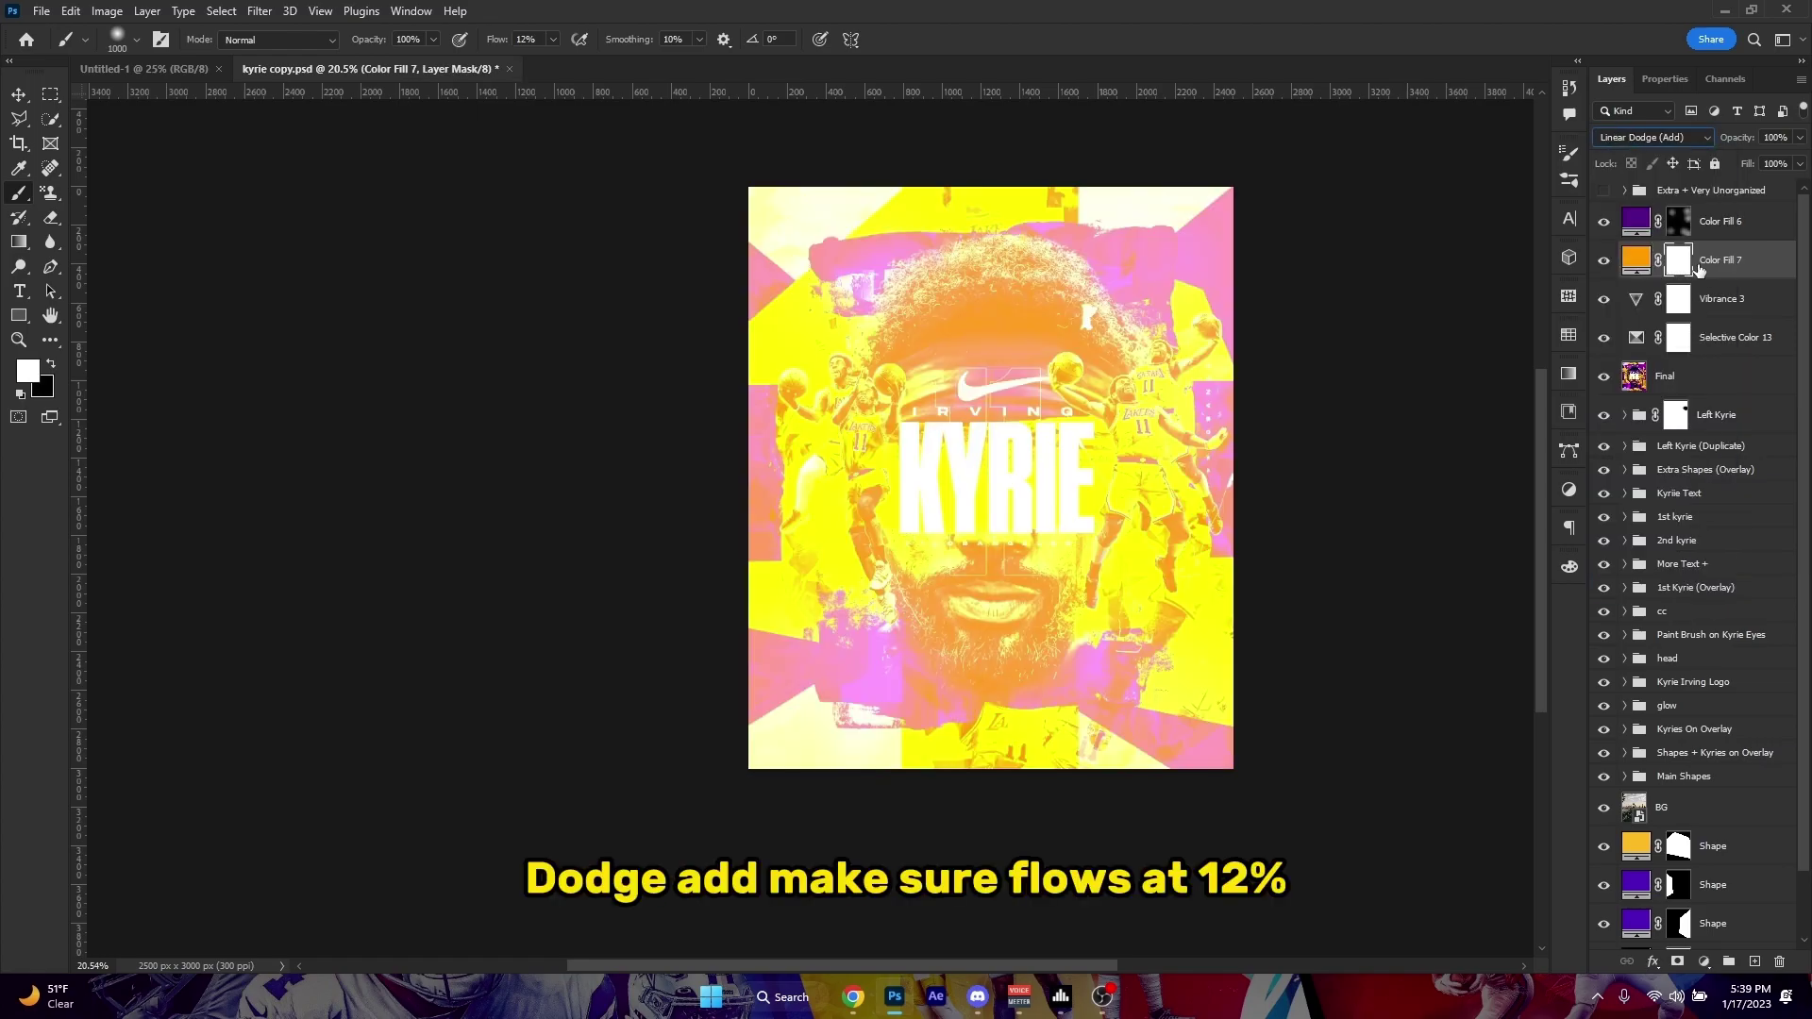
{"action": "key", "text": "ctrl+i"}
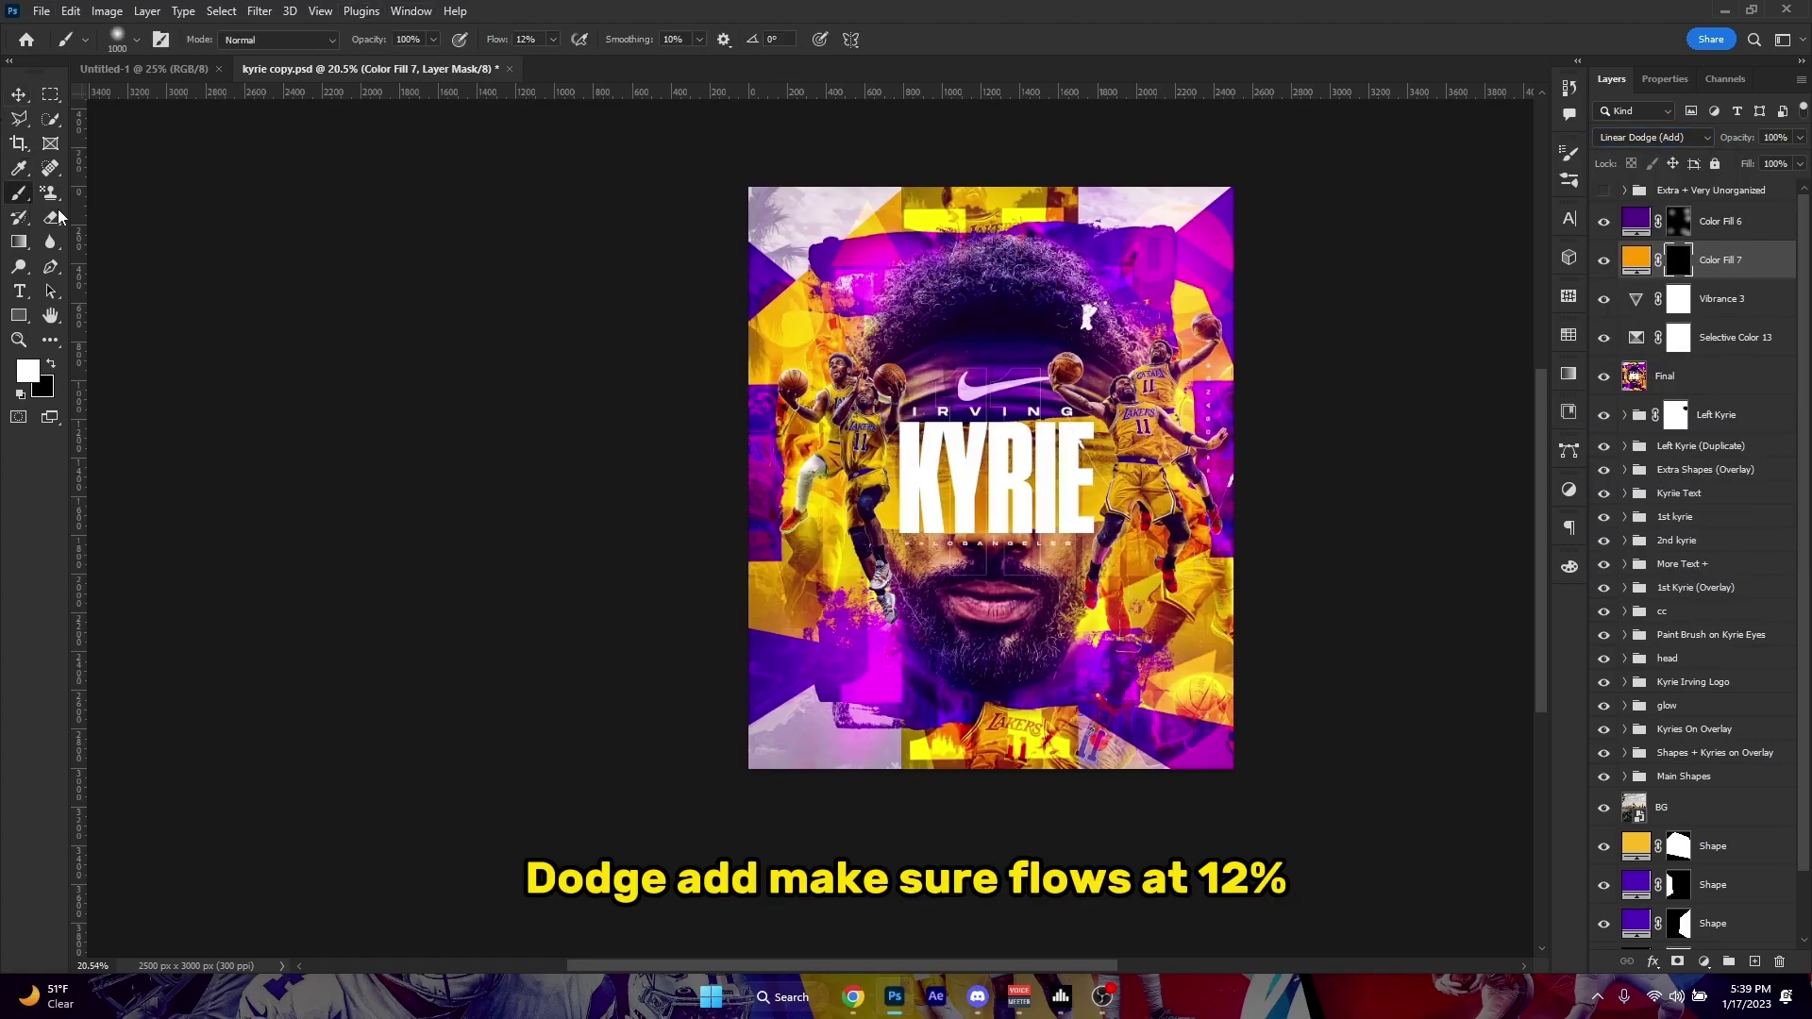
Paint glows around the poster's yellow areas on the orange fill's mask with a white 800 px brush at 12% flow.
{"action": "scroll", "coordinate": [849, 406], "scroll_direction": "up", "scroll_amount": 5}
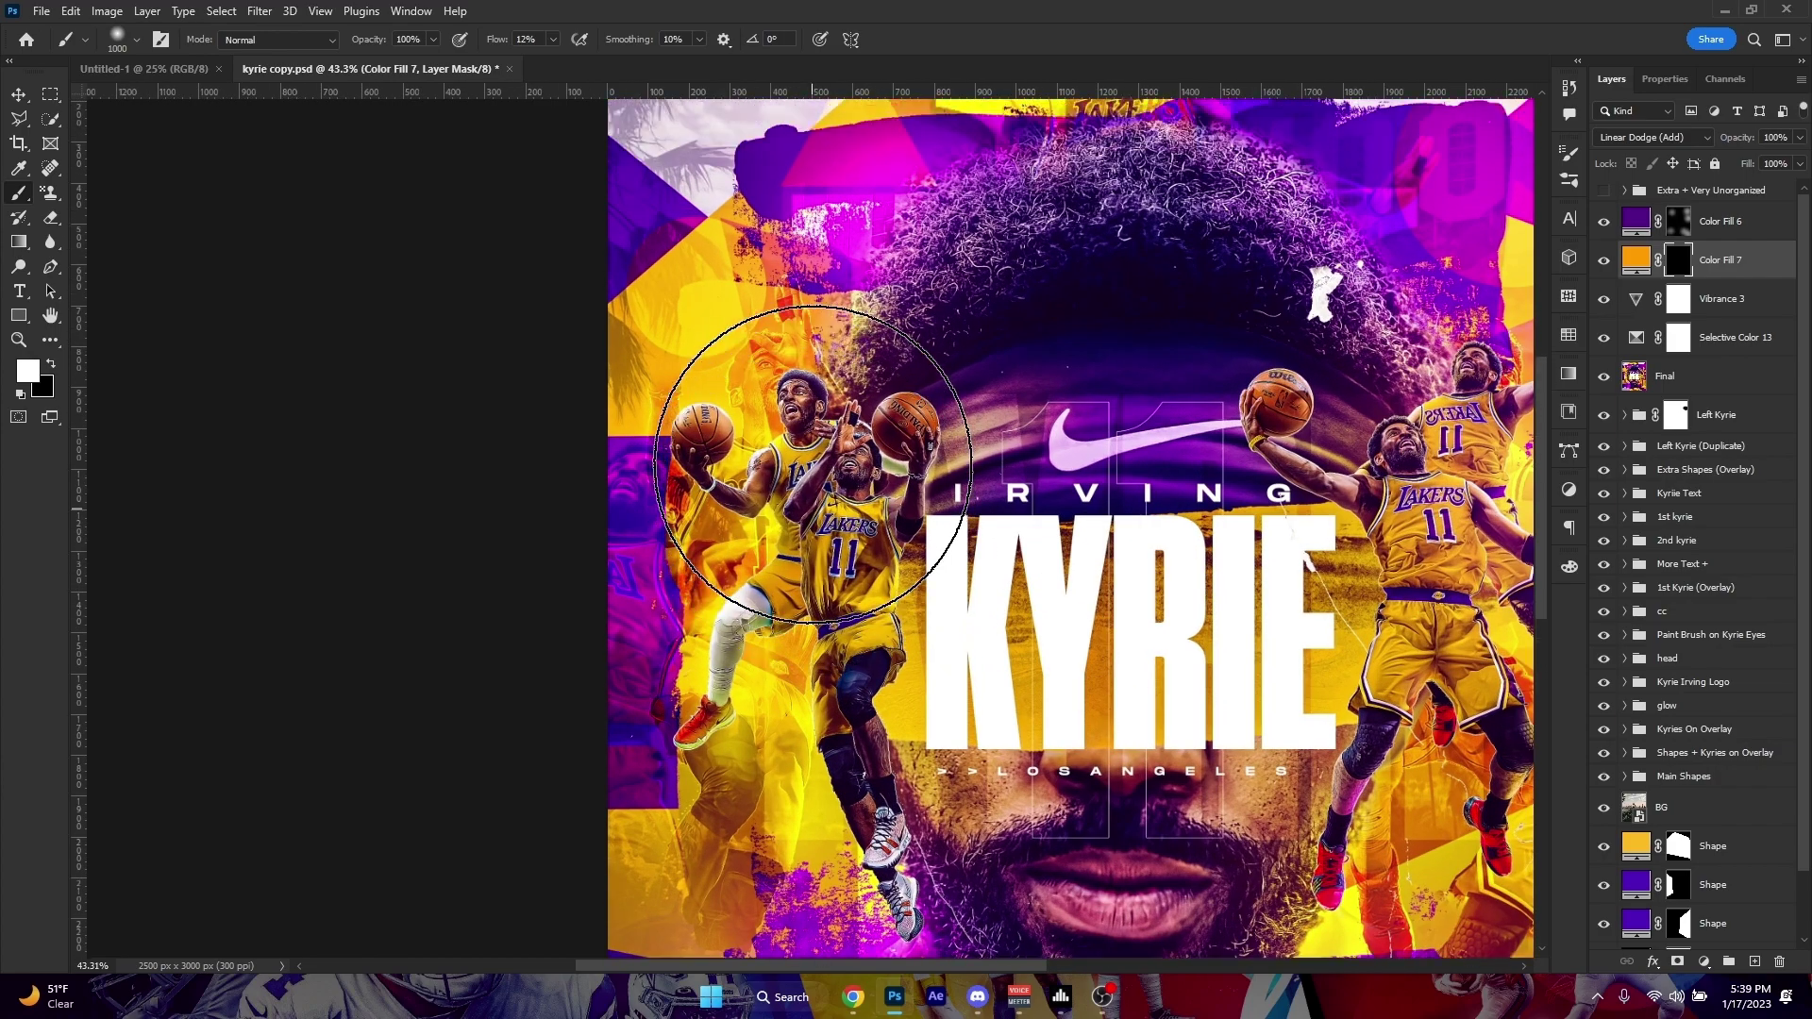
{"action": "scroll", "coordinate": [812, 464], "scroll_direction": "up", "scroll_amount": 4}
{"action": "key", "text": "bracketleft"}
{"action": "key", "text": "bracketleft"}
{"action": "mouse_move", "coordinate": [695, 334]}
{"action": "left_mouse_down"}
{"action": "mouse_move", "coordinate": [680, 399]}
{"action": "mouse_move", "coordinate": [730, 408]}
{"action": "left_mouse_up"}
{"action": "scroll", "coordinate": [745, 566], "scroll_direction": "down", "scroll_amount": 5}
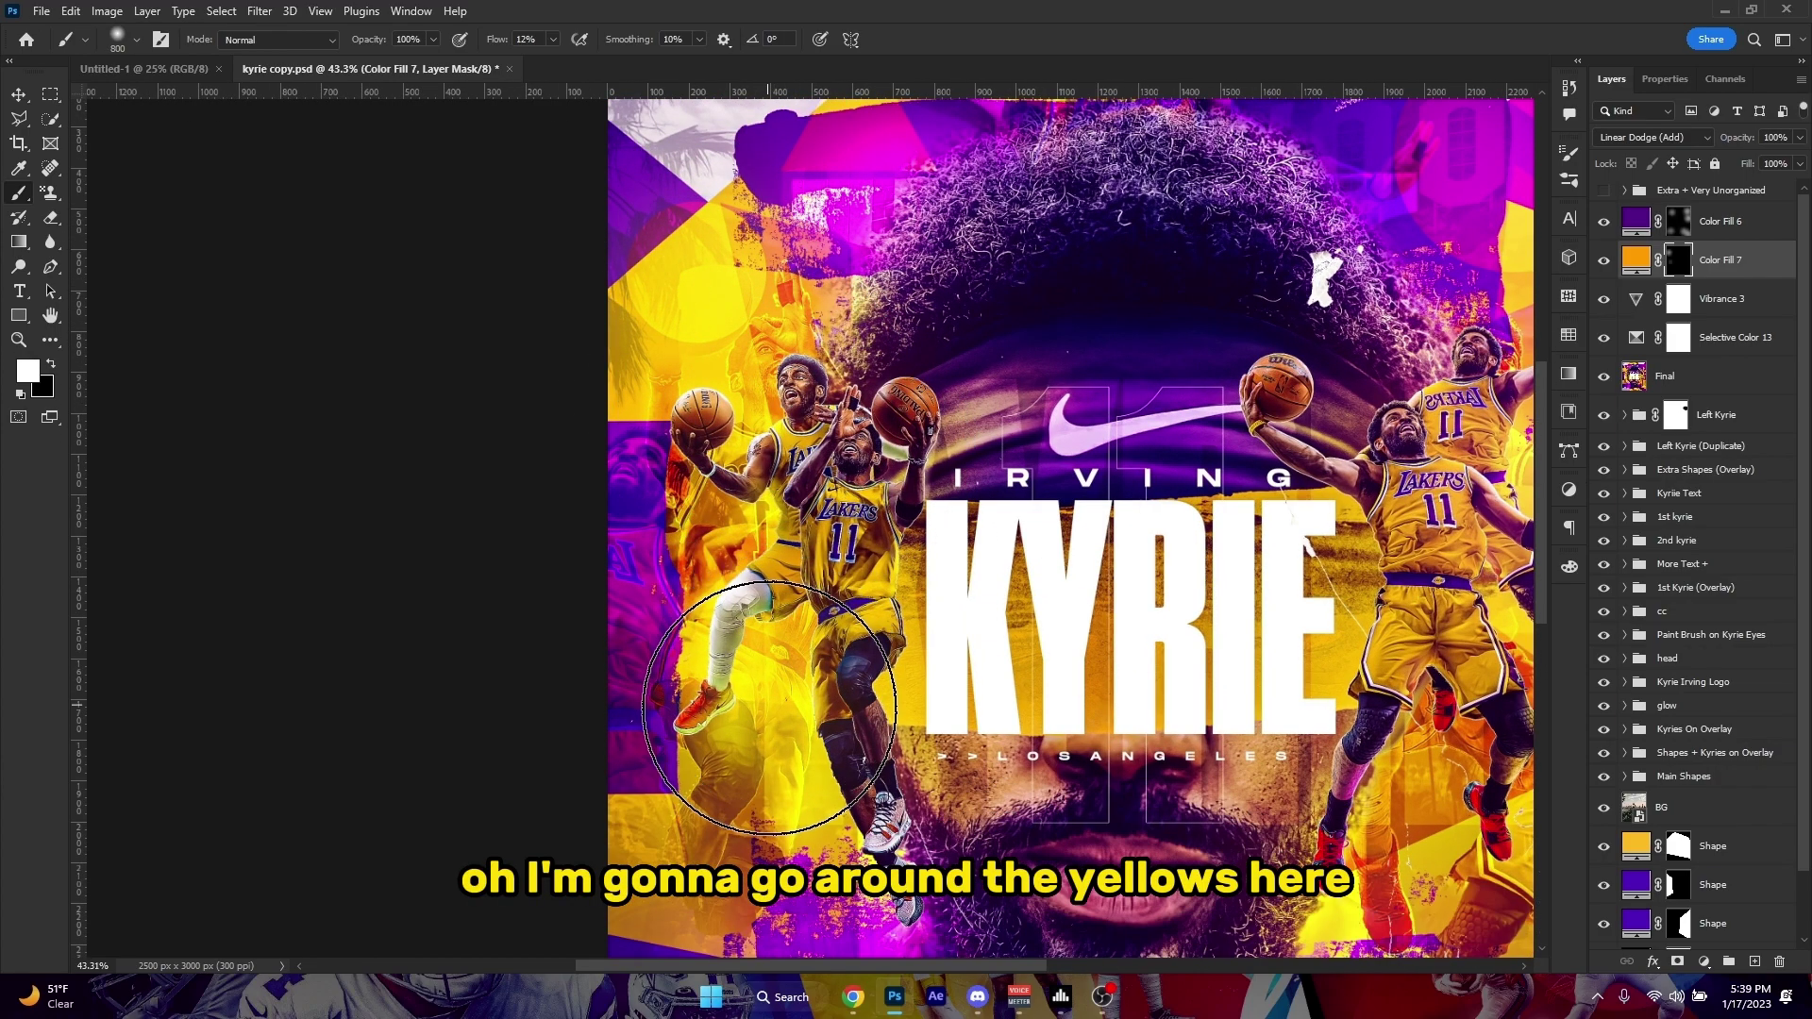
{"action": "scroll", "coordinate": [763, 687], "scroll_direction": "down", "scroll_amount": 3}
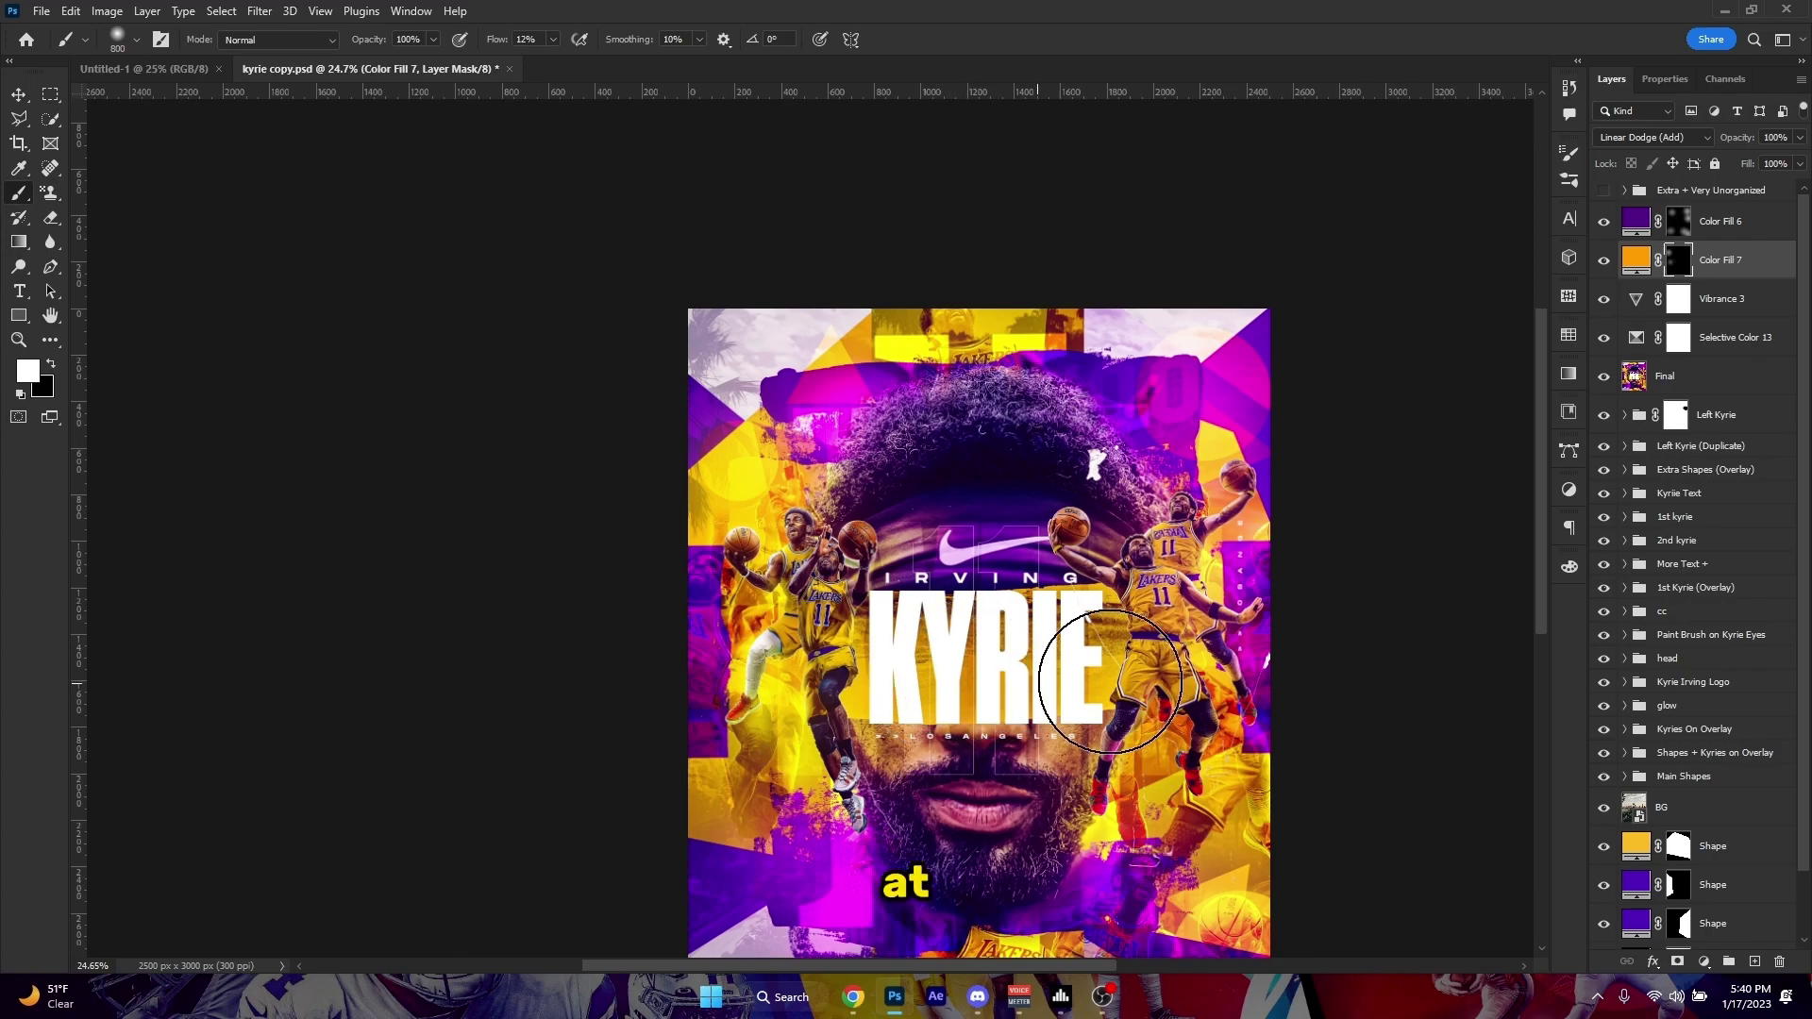
{"action": "scroll", "coordinate": [1152, 698], "scroll_direction": "down", "scroll_amount": 1}
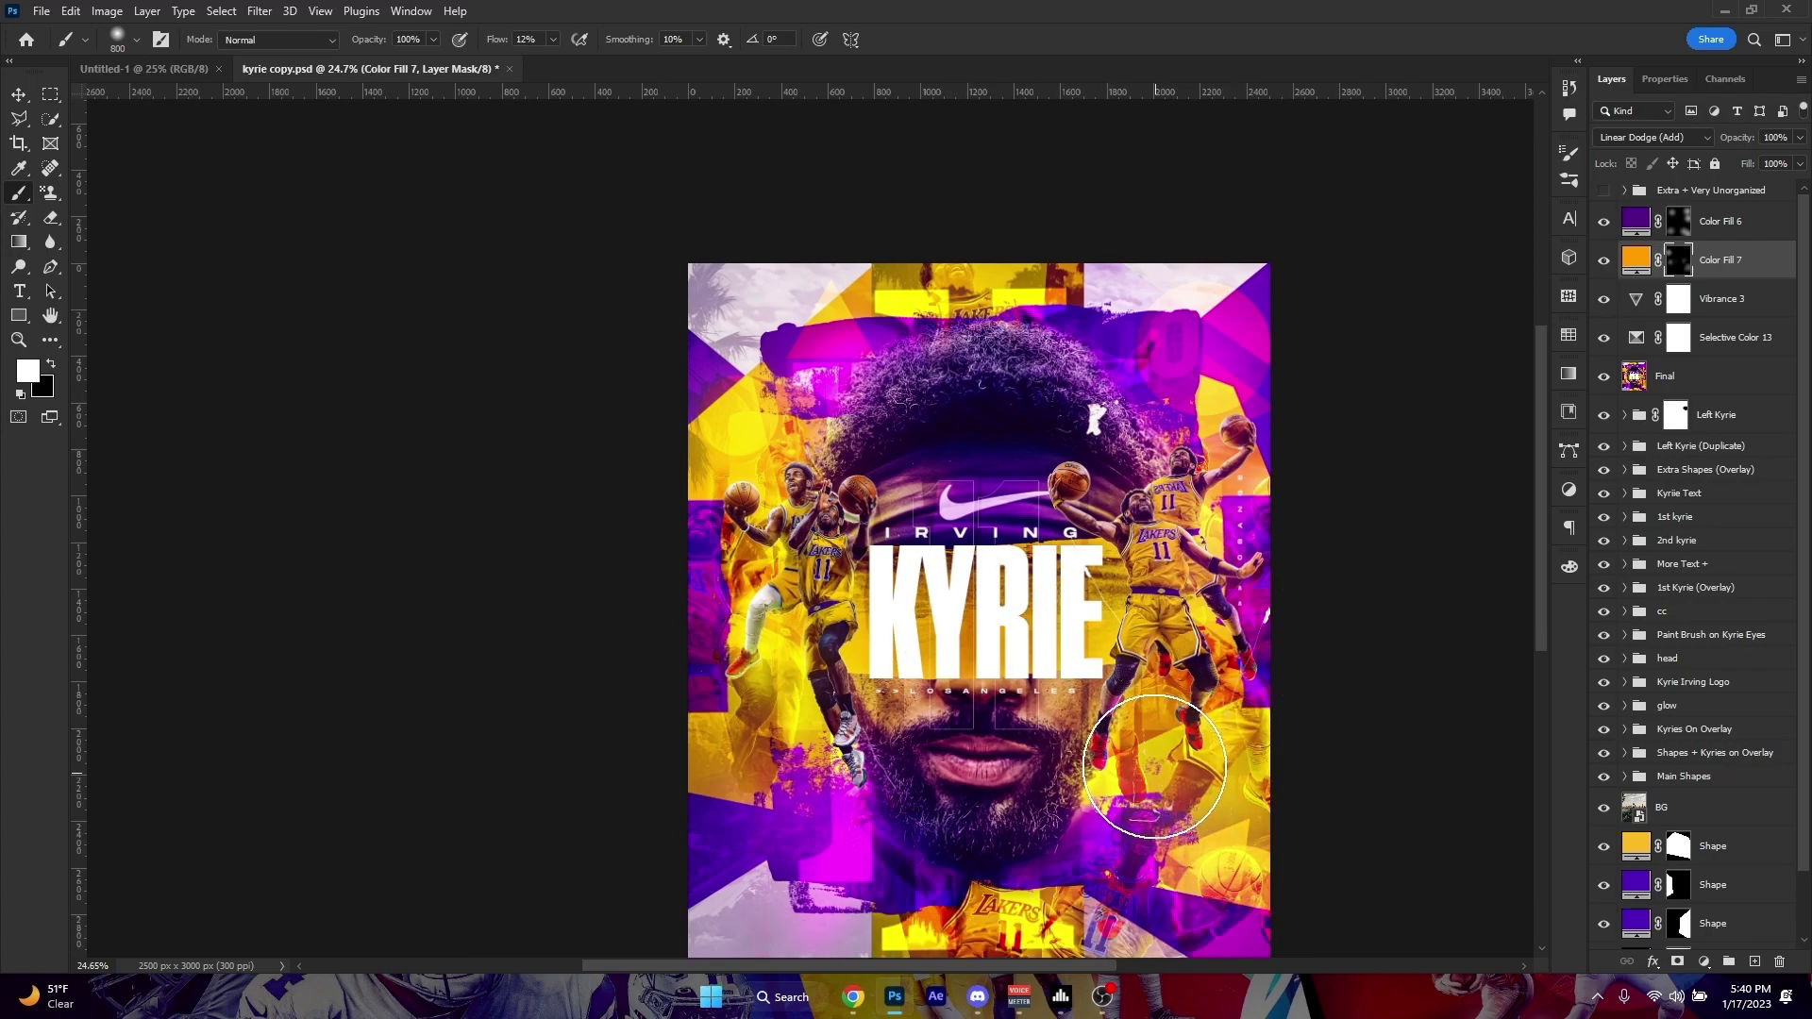
{"action": "scroll", "coordinate": [1114, 769], "scroll_direction": "down", "scroll_amount": 1}
{"action": "scroll", "coordinate": [1179, 614], "scroll_direction": "down", "scroll_amount": 2}
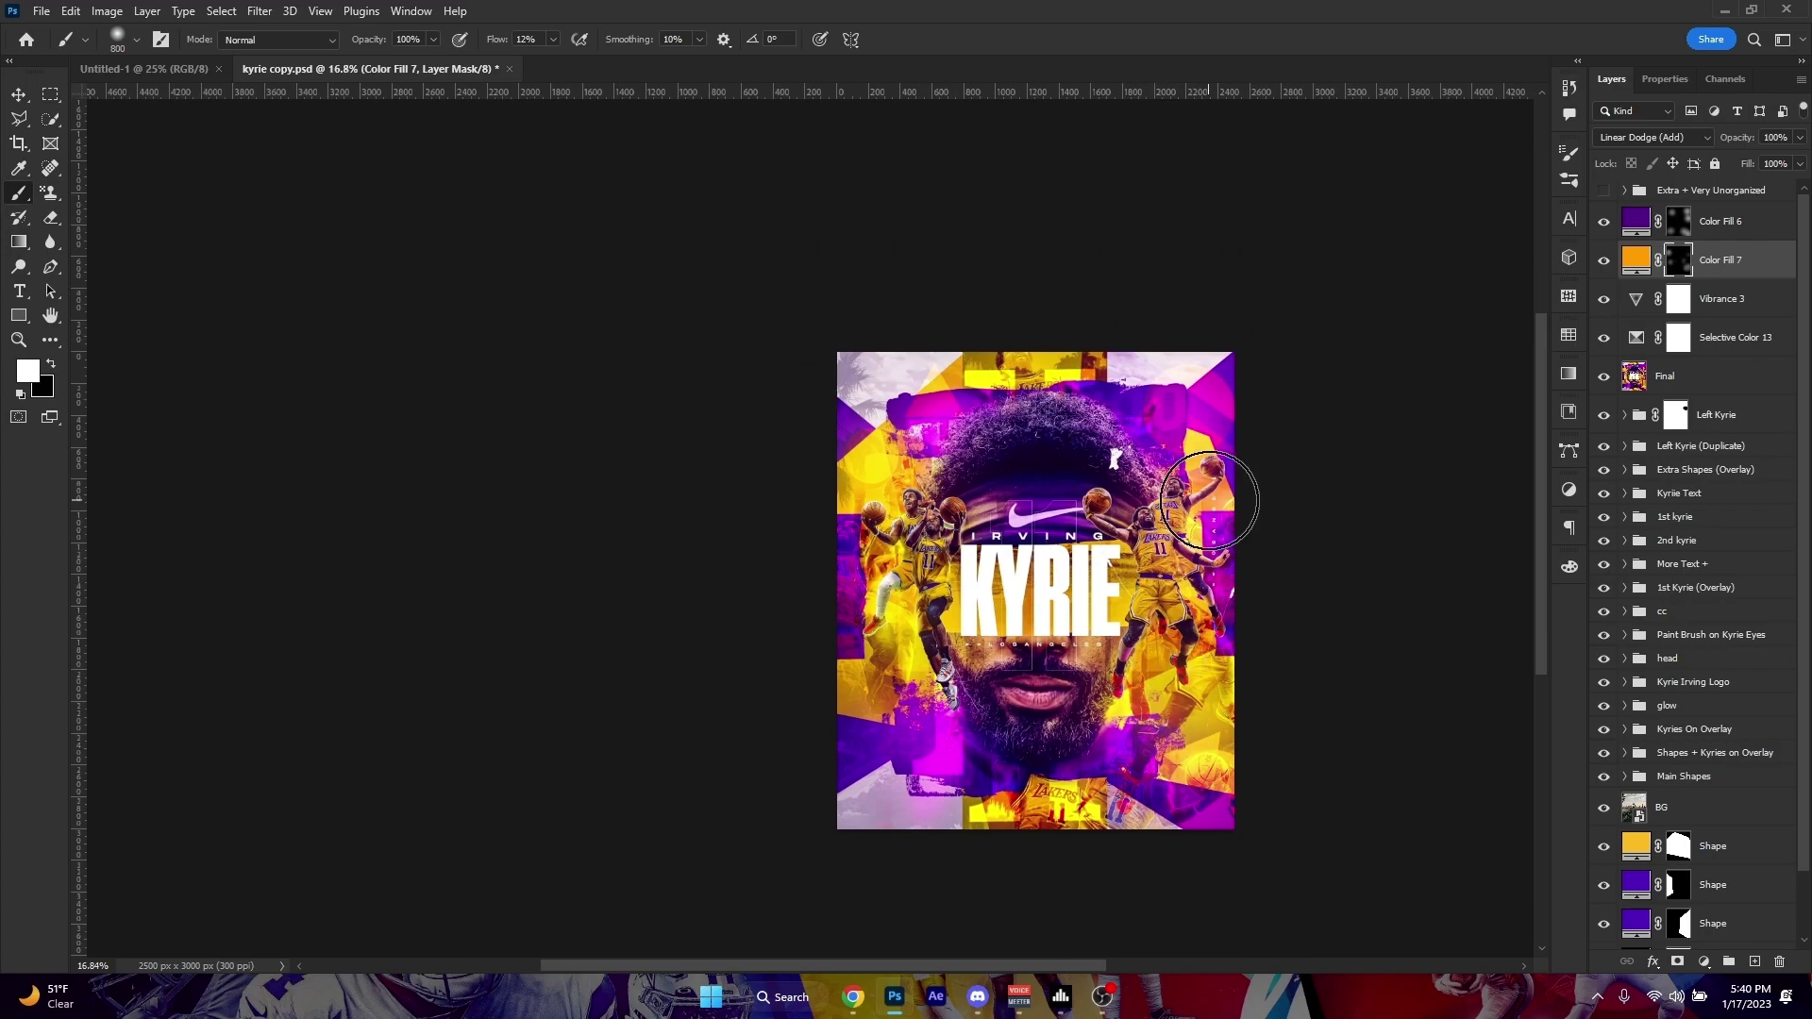
{"action": "scroll", "coordinate": [1162, 449], "scroll_direction": "down", "scroll_amount": 3}
{"action": "scroll", "coordinate": [1085, 401], "scroll_direction": "up", "scroll_amount": 3}
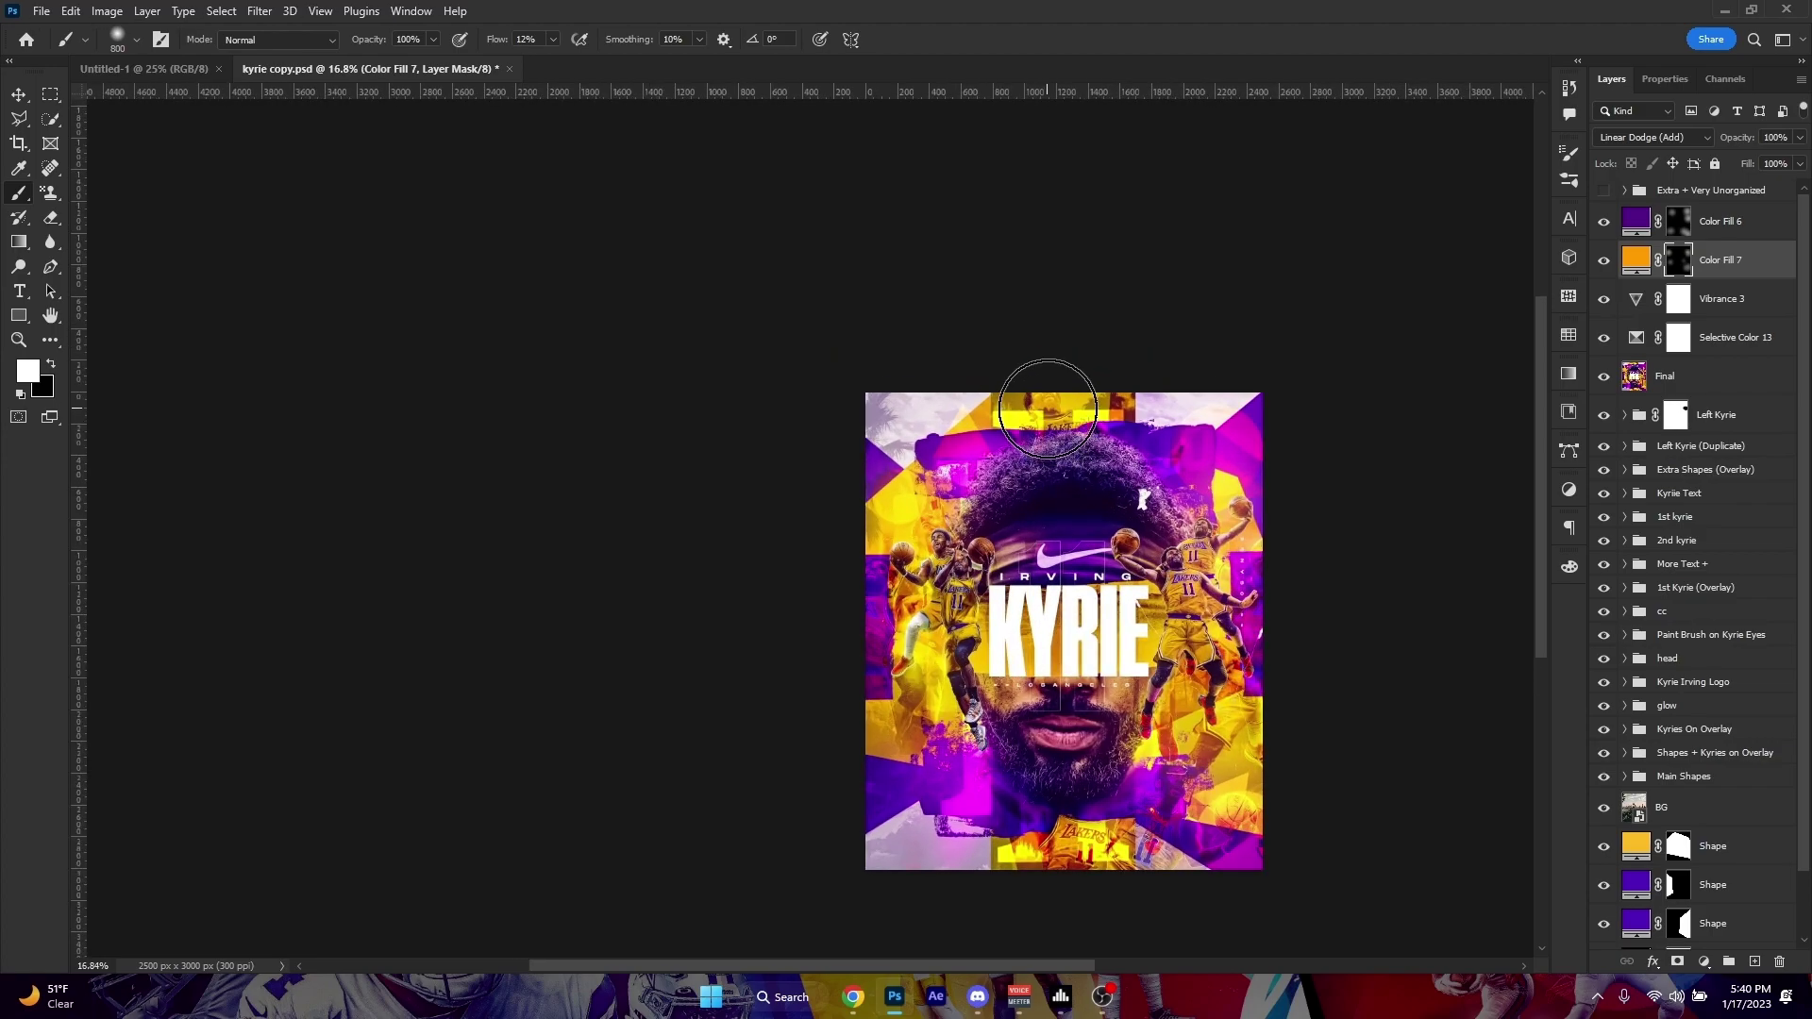
{"action": "scroll", "coordinate": [1009, 534], "scroll_direction": "down", "scroll_amount": 4}
{"action": "scroll", "coordinate": [1014, 543], "scroll_direction": "up", "scroll_amount": 3}
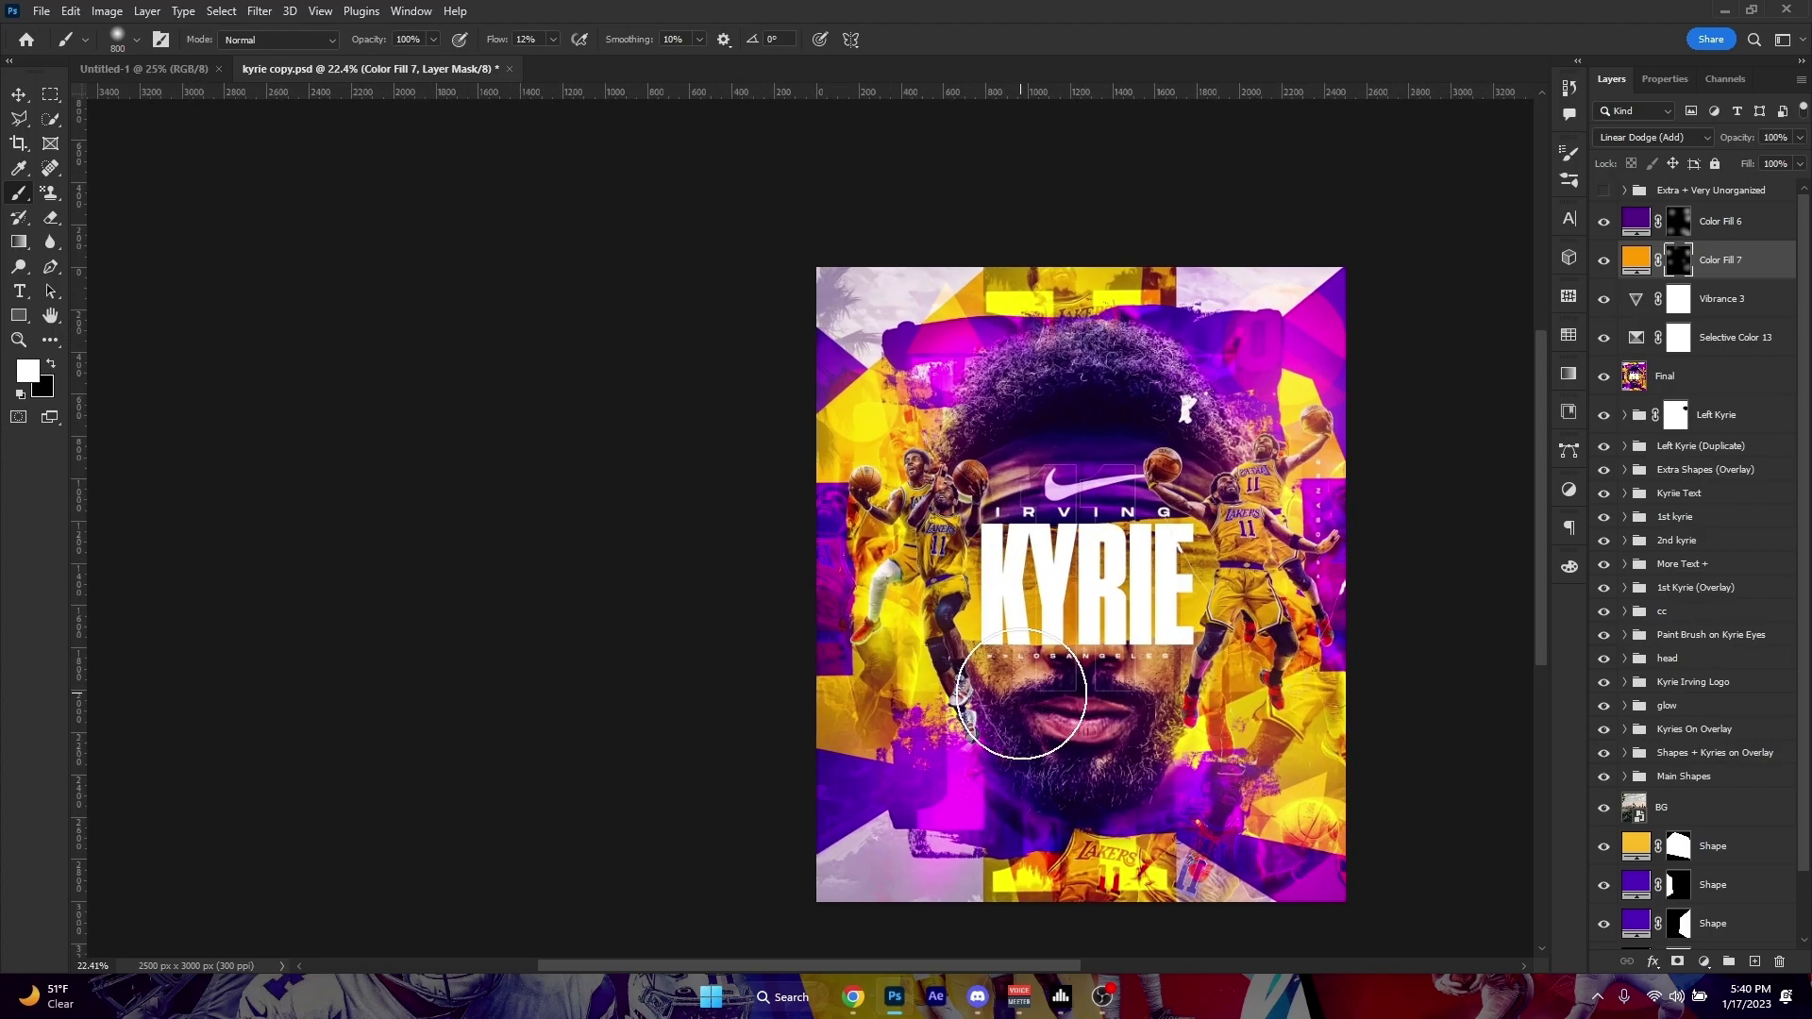
{"action": "left_click", "coordinate": [855, 490]}
Touch up the glows on the purple and orange fill layers' masks with the soft 800 px brush, alternating black and white.
{"action": "key", "text": "x"}
{"action": "left_click", "coordinate": [1677, 223]}
{"action": "key", "text": "x"}
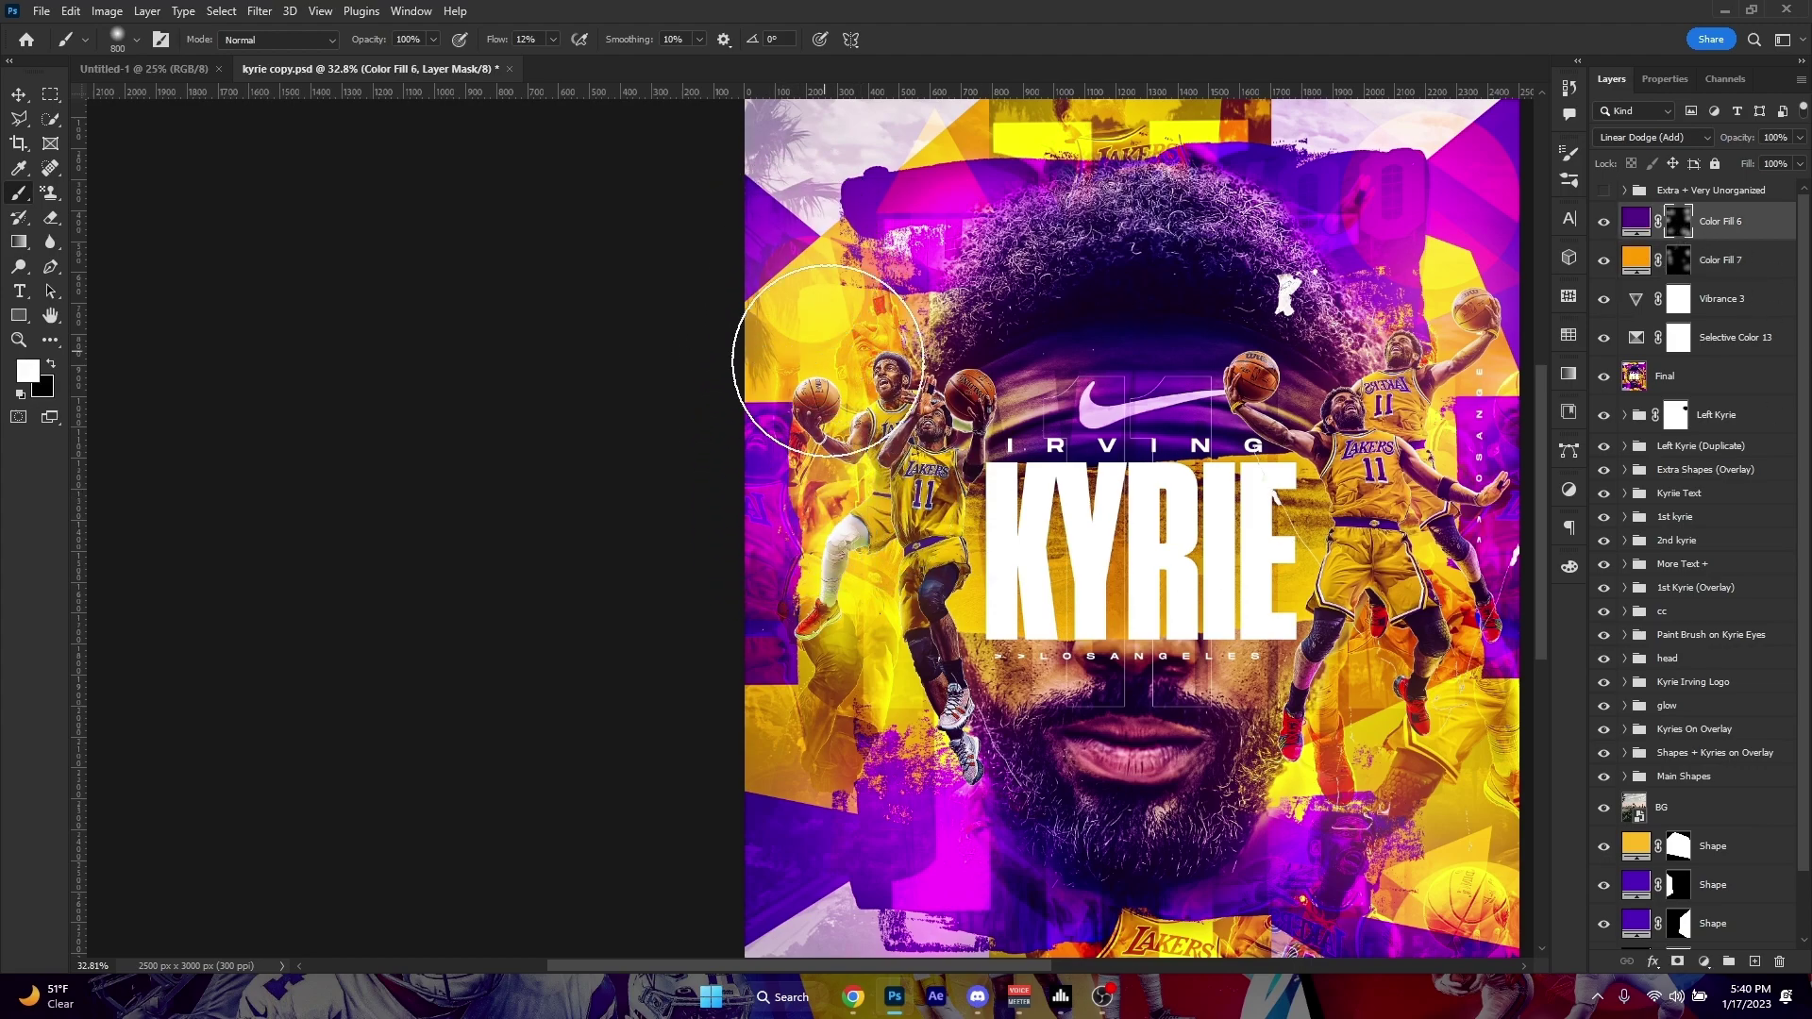
{"action": "scroll", "coordinate": [837, 412], "scroll_direction": "down", "scroll_amount": 3}
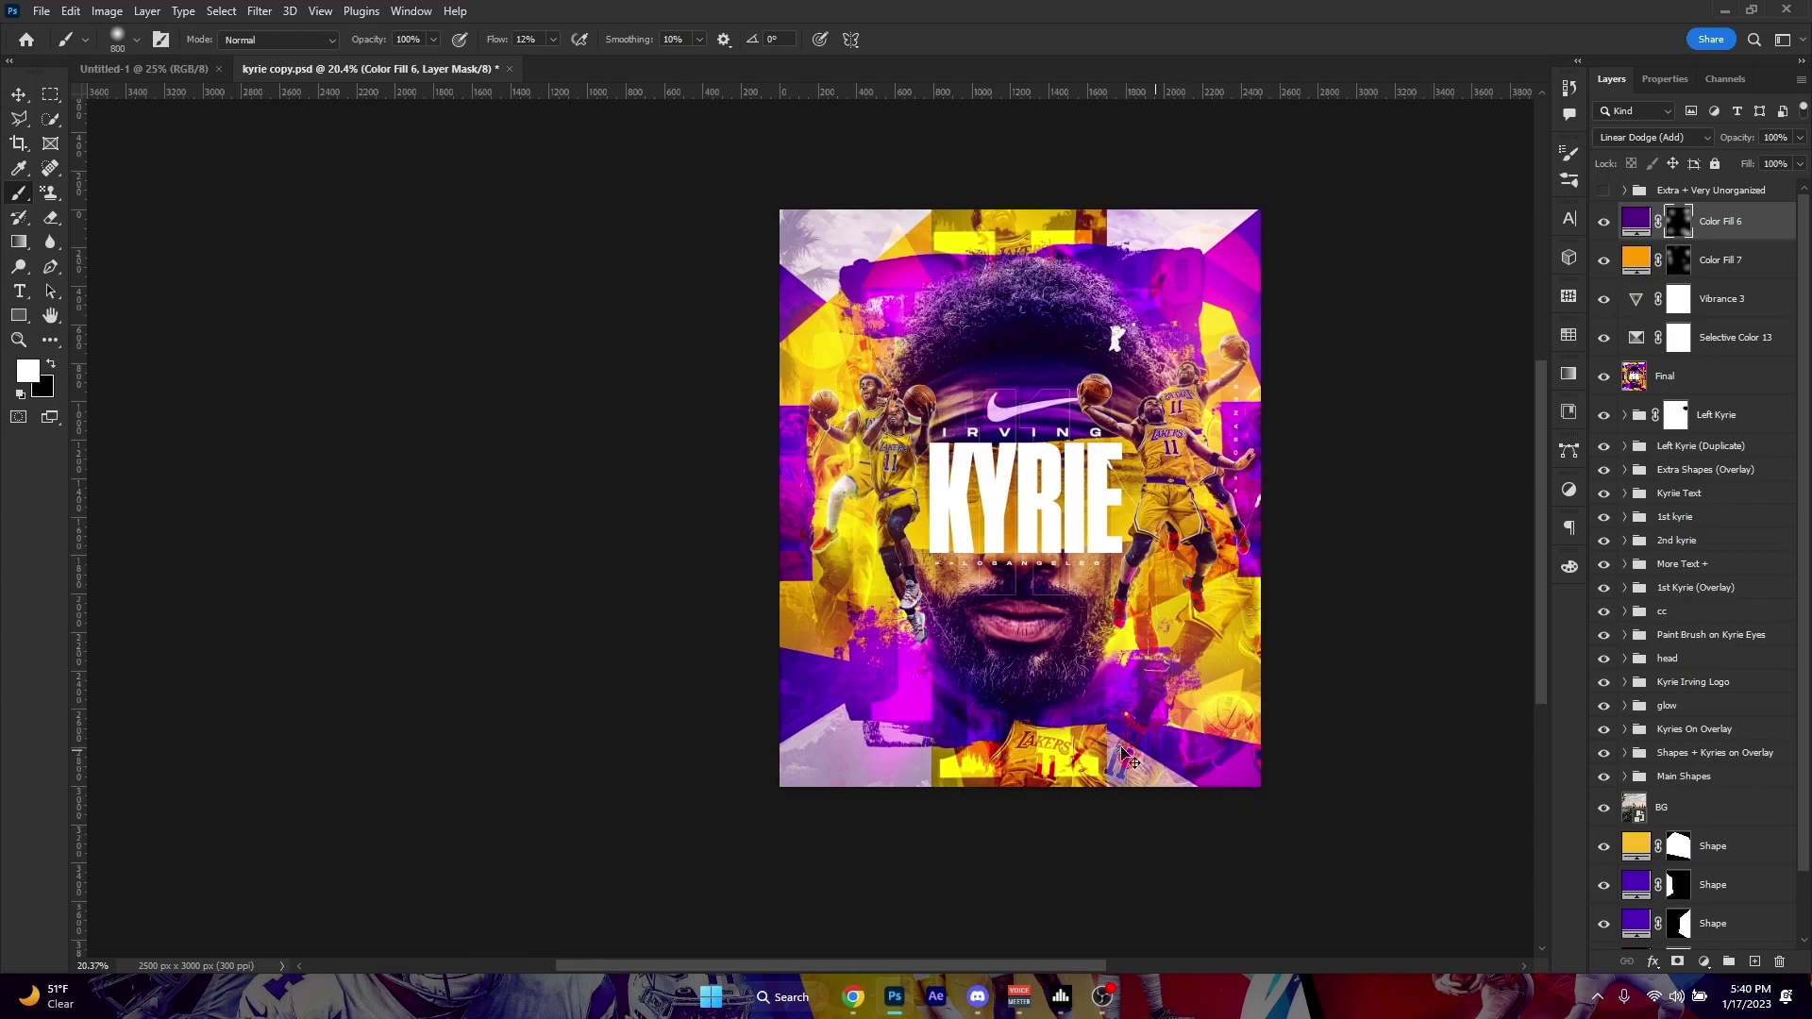
{"action": "key", "text": "x"}
{"action": "left_click", "coordinate": [1679, 269]}
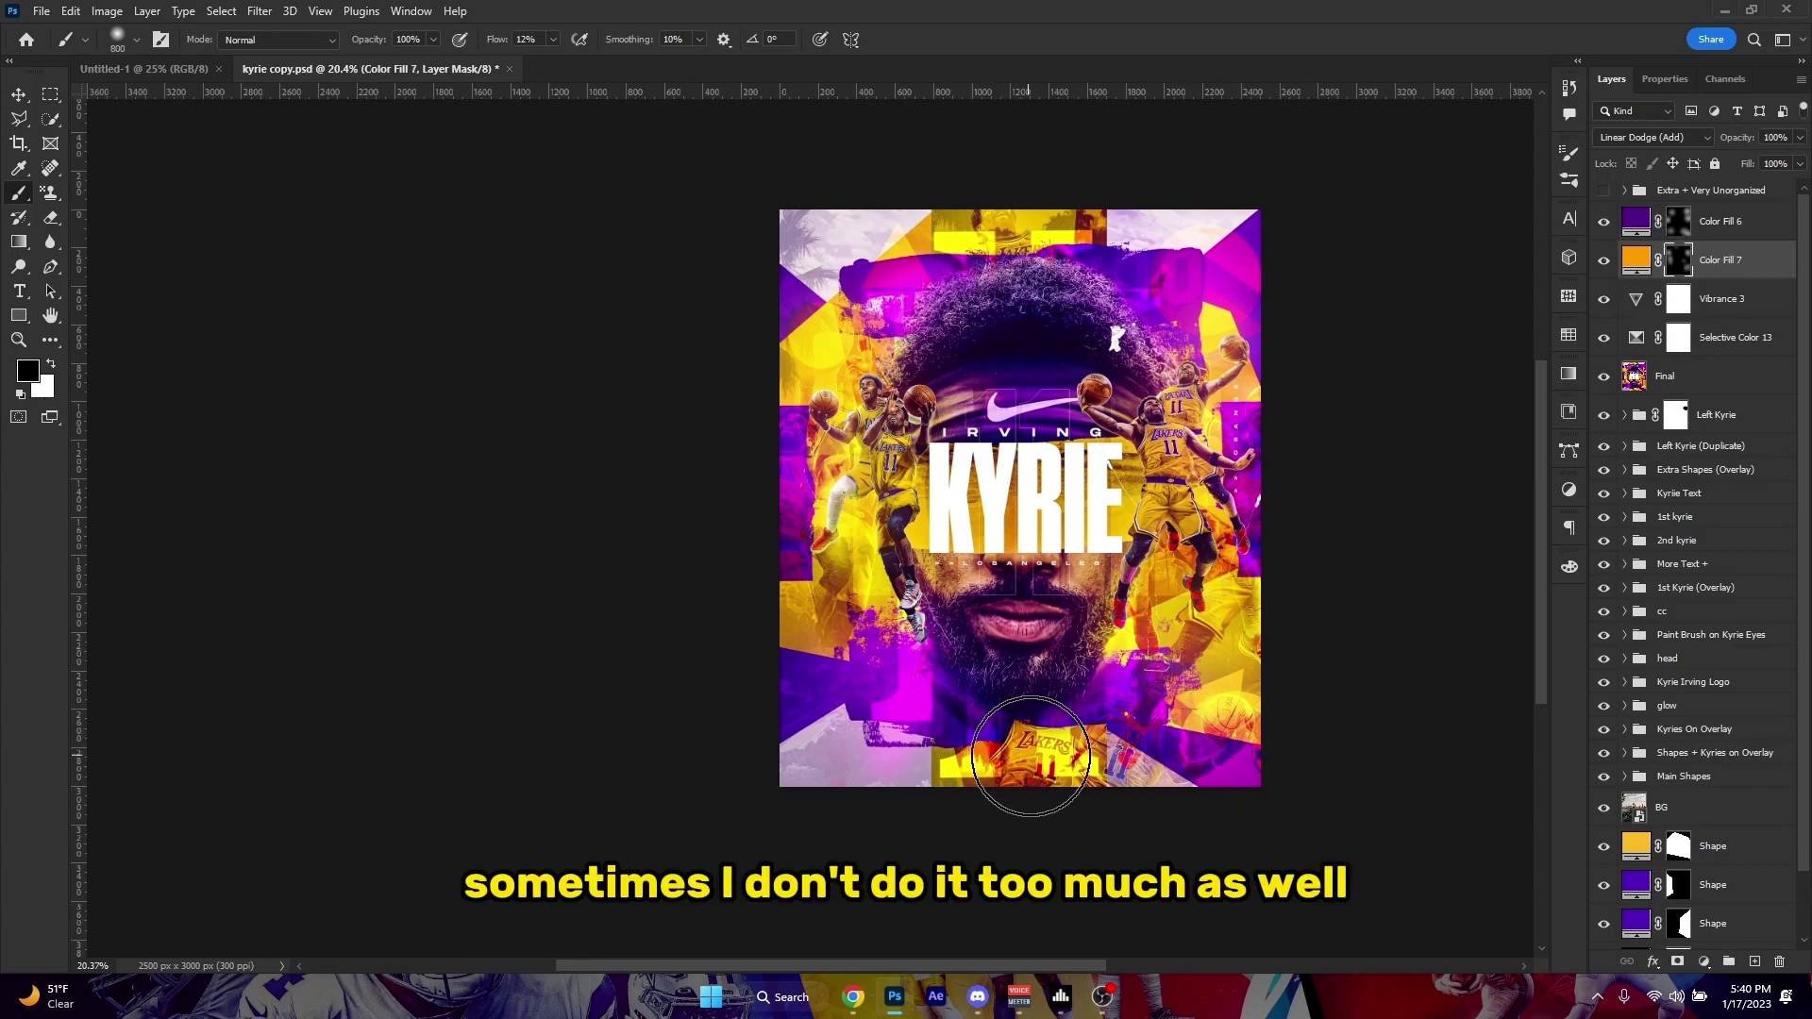
{"action": "scroll", "coordinate": [1010, 764], "scroll_direction": "down", "scroll_amount": 4}
{"action": "key", "text": "x"}
{"action": "scroll", "coordinate": [1020, 769], "scroll_direction": "up", "scroll_amount": 4}
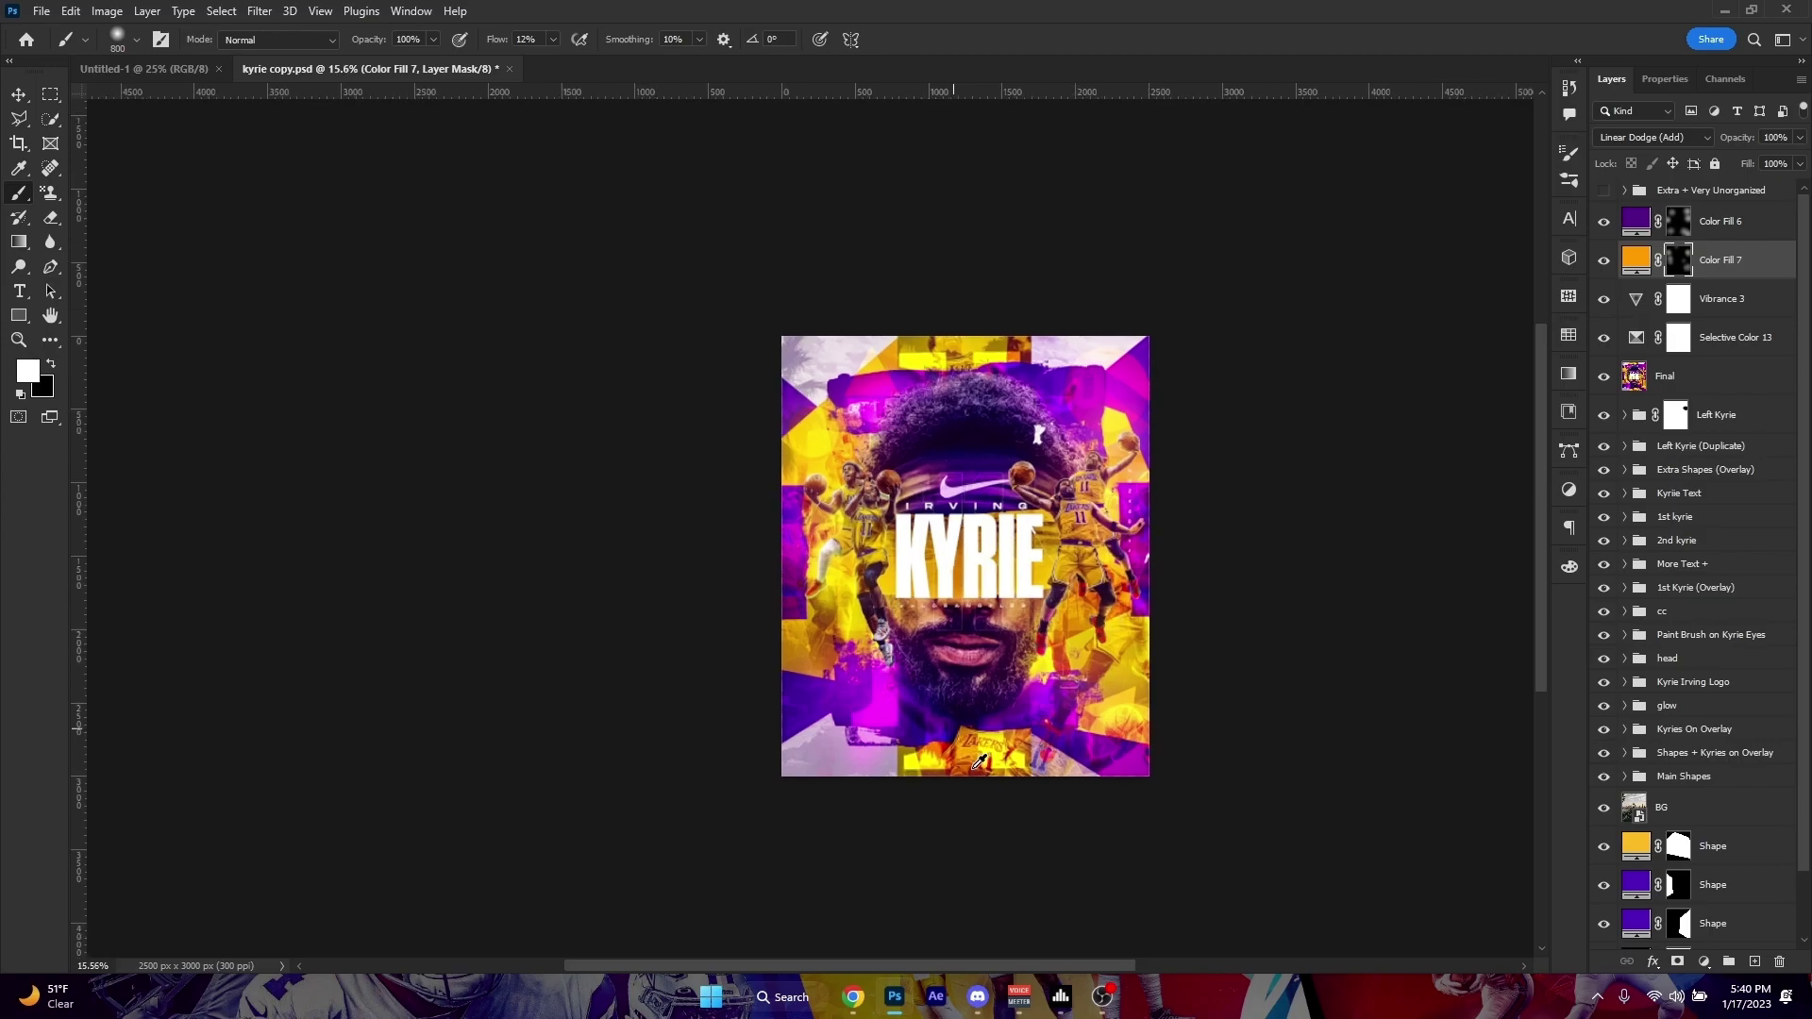
Toggle the purple and orange glow fills to compare the poster, and lower both layers' opacity to 71%.
{"action": "left_click", "coordinate": [1605, 265]}
{"action": "left_click", "coordinate": [1605, 265]}
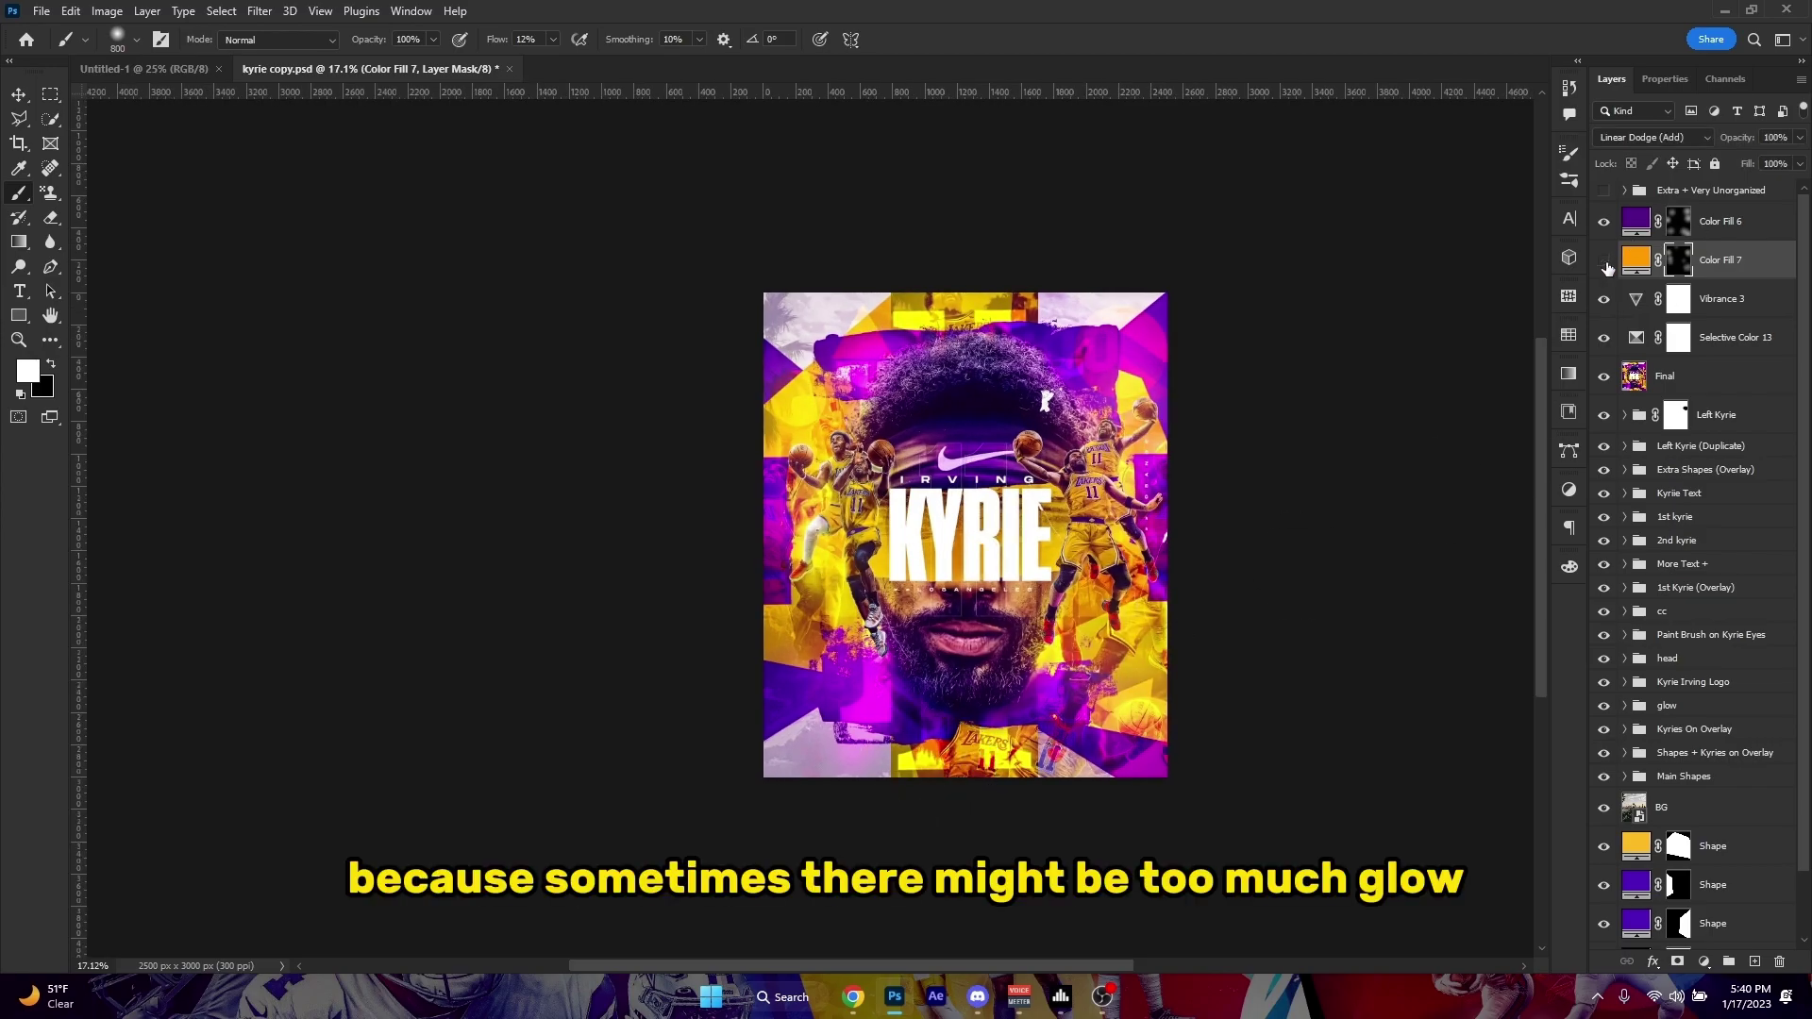
{"action": "left_click", "coordinate": [1608, 228]}
{"action": "scroll", "coordinate": [1086, 458], "scroll_direction": "down", "scroll_amount": 5}
{"action": "scroll", "coordinate": [1085, 479], "scroll_direction": "up", "scroll_amount": 6}
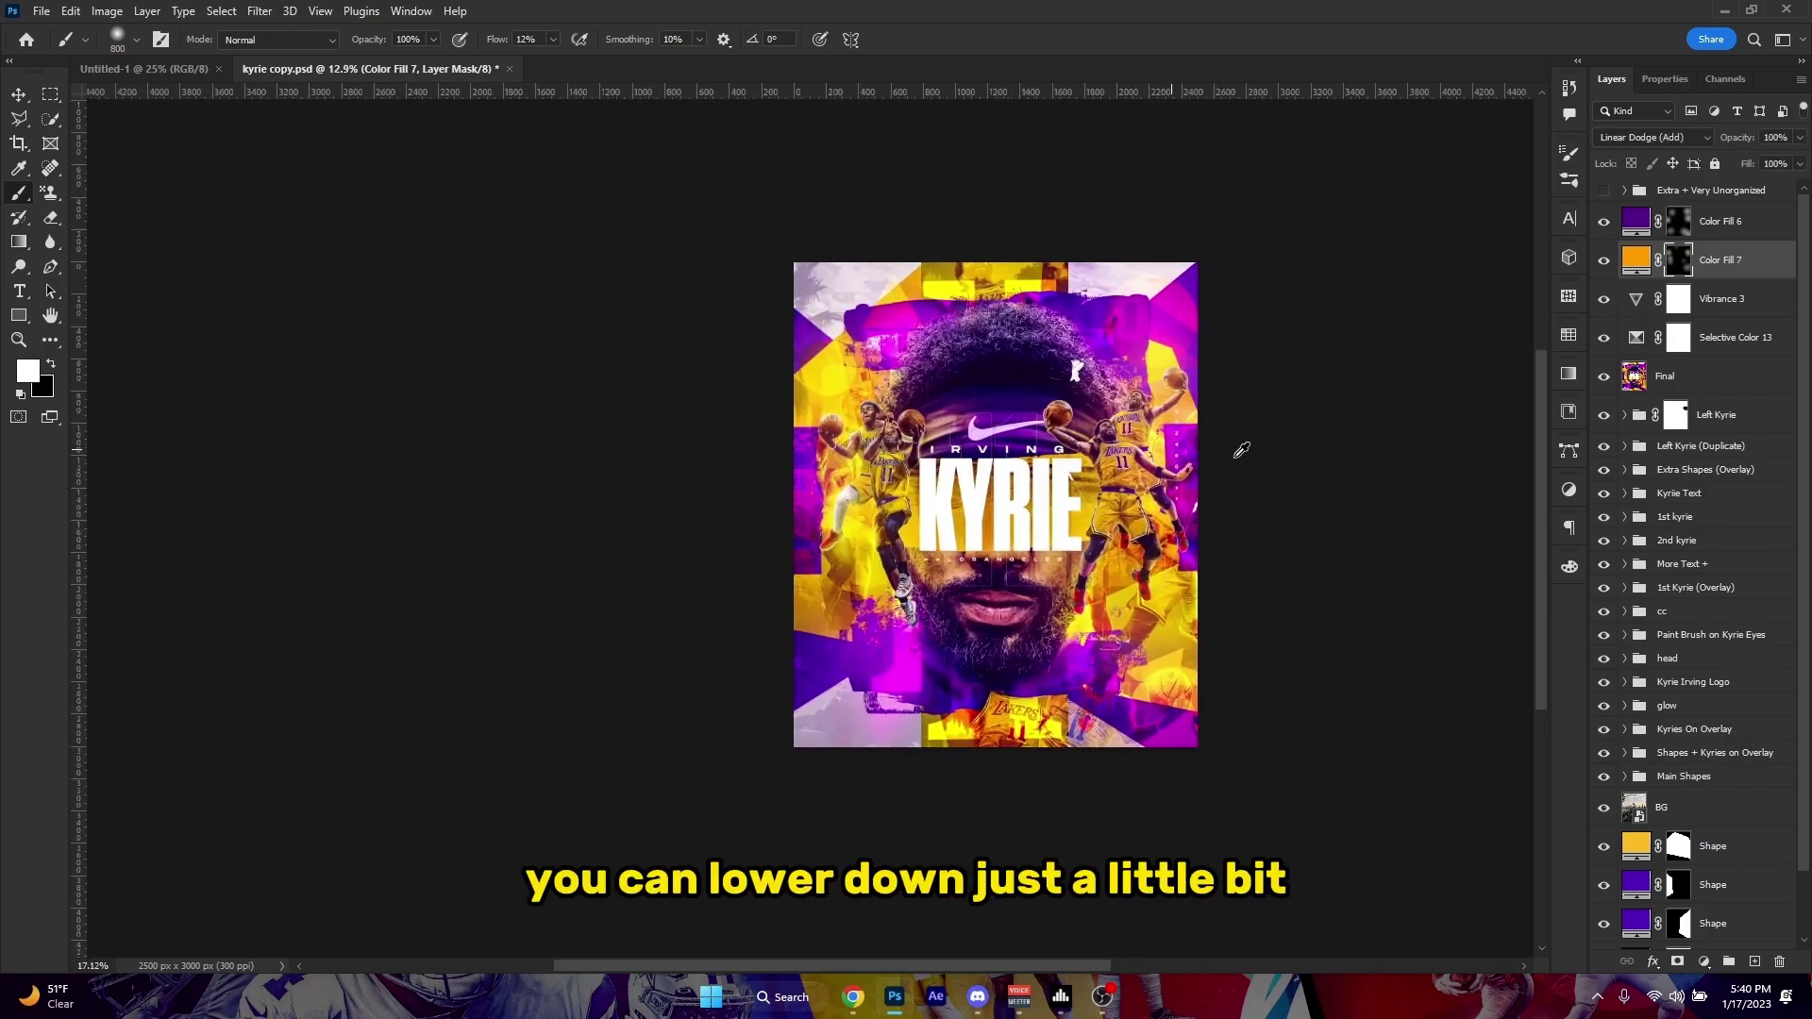
{"action": "left_click", "coordinate": [1745, 236], "text": "shift"}
{"action": "left_click_drag", "start_coordinate": [1780, 164], "coordinate": [1773, 162]}
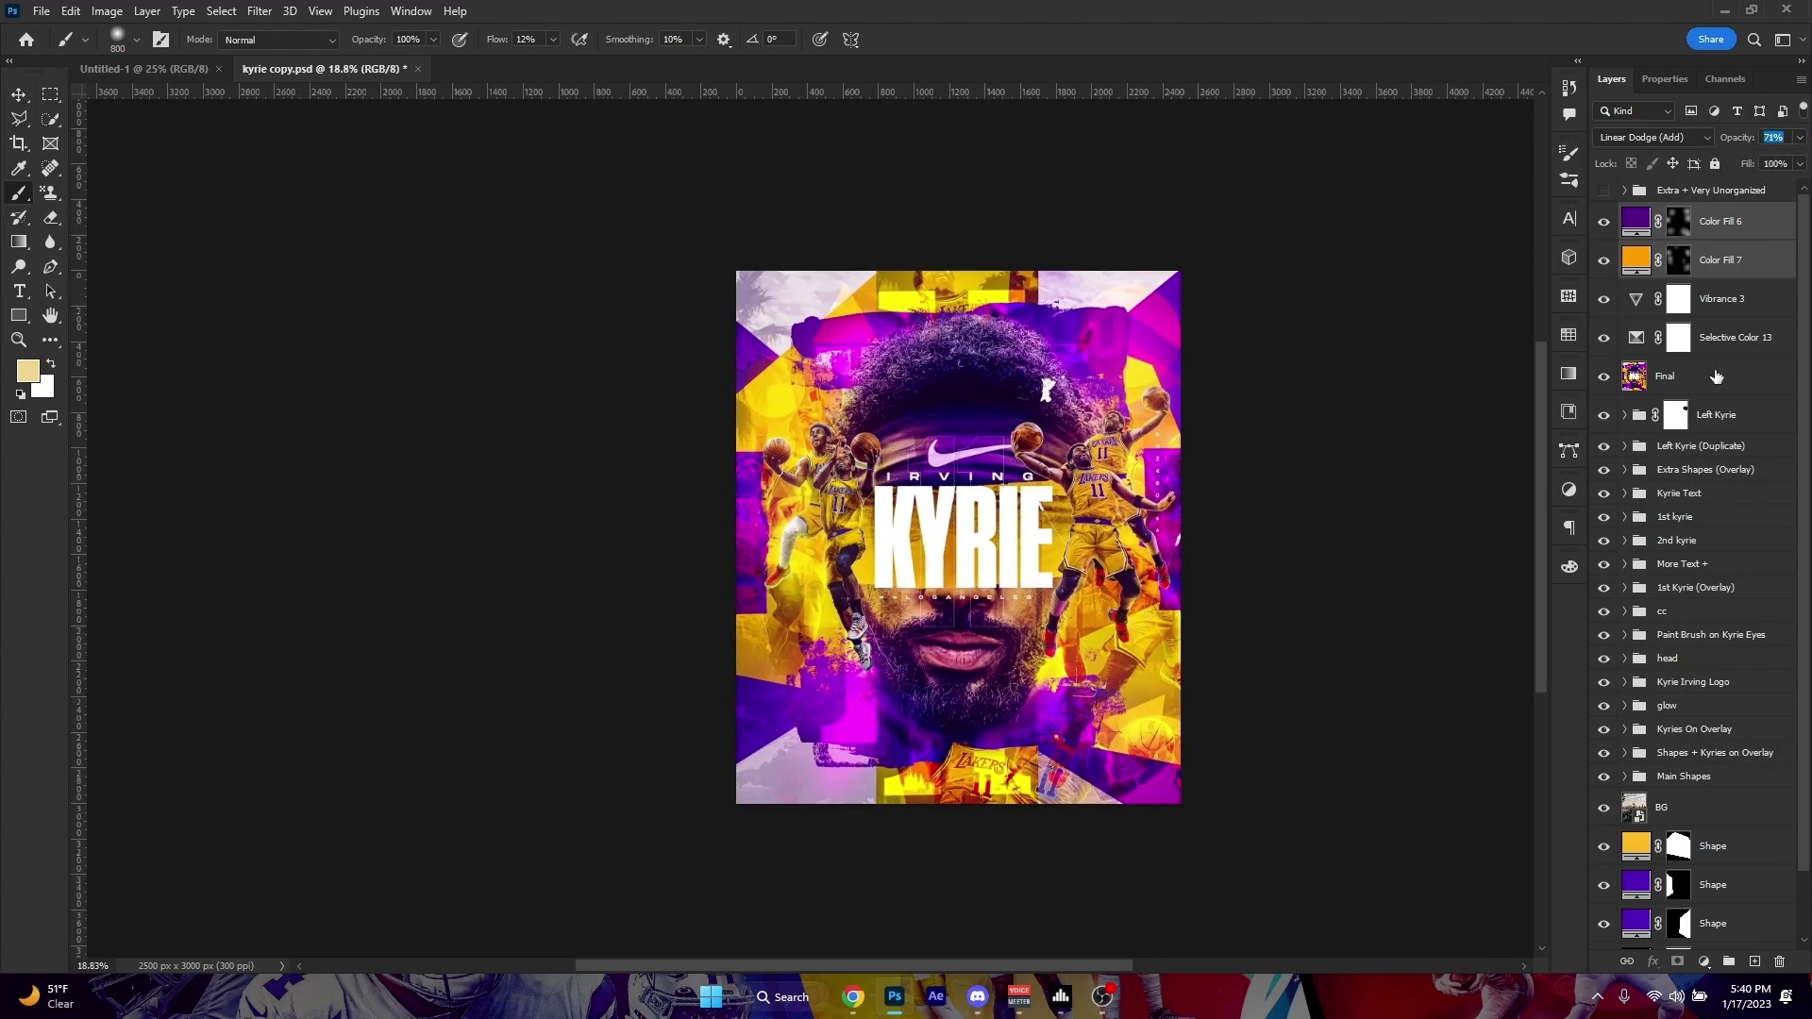
Apply the Sharpen More filter to the Final layer.
{"action": "left_click", "coordinate": [1715, 381]}
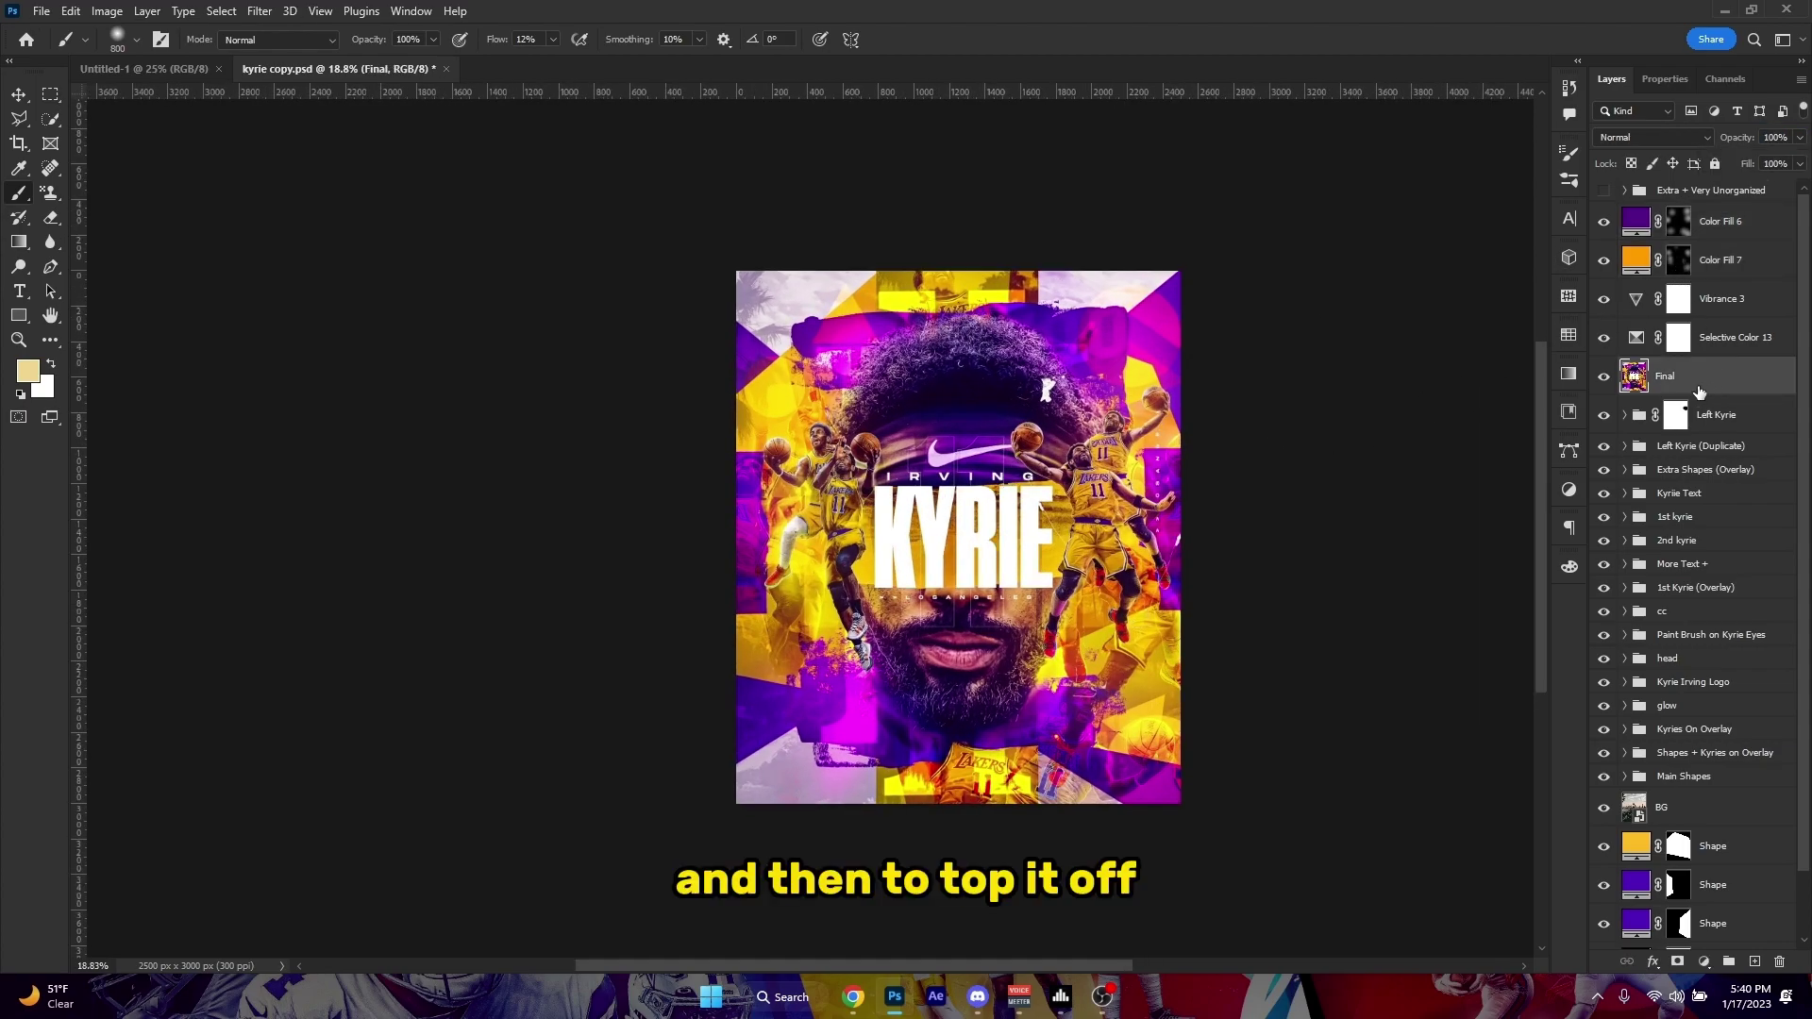
{"action": "left_click", "coordinate": [260, 11]}
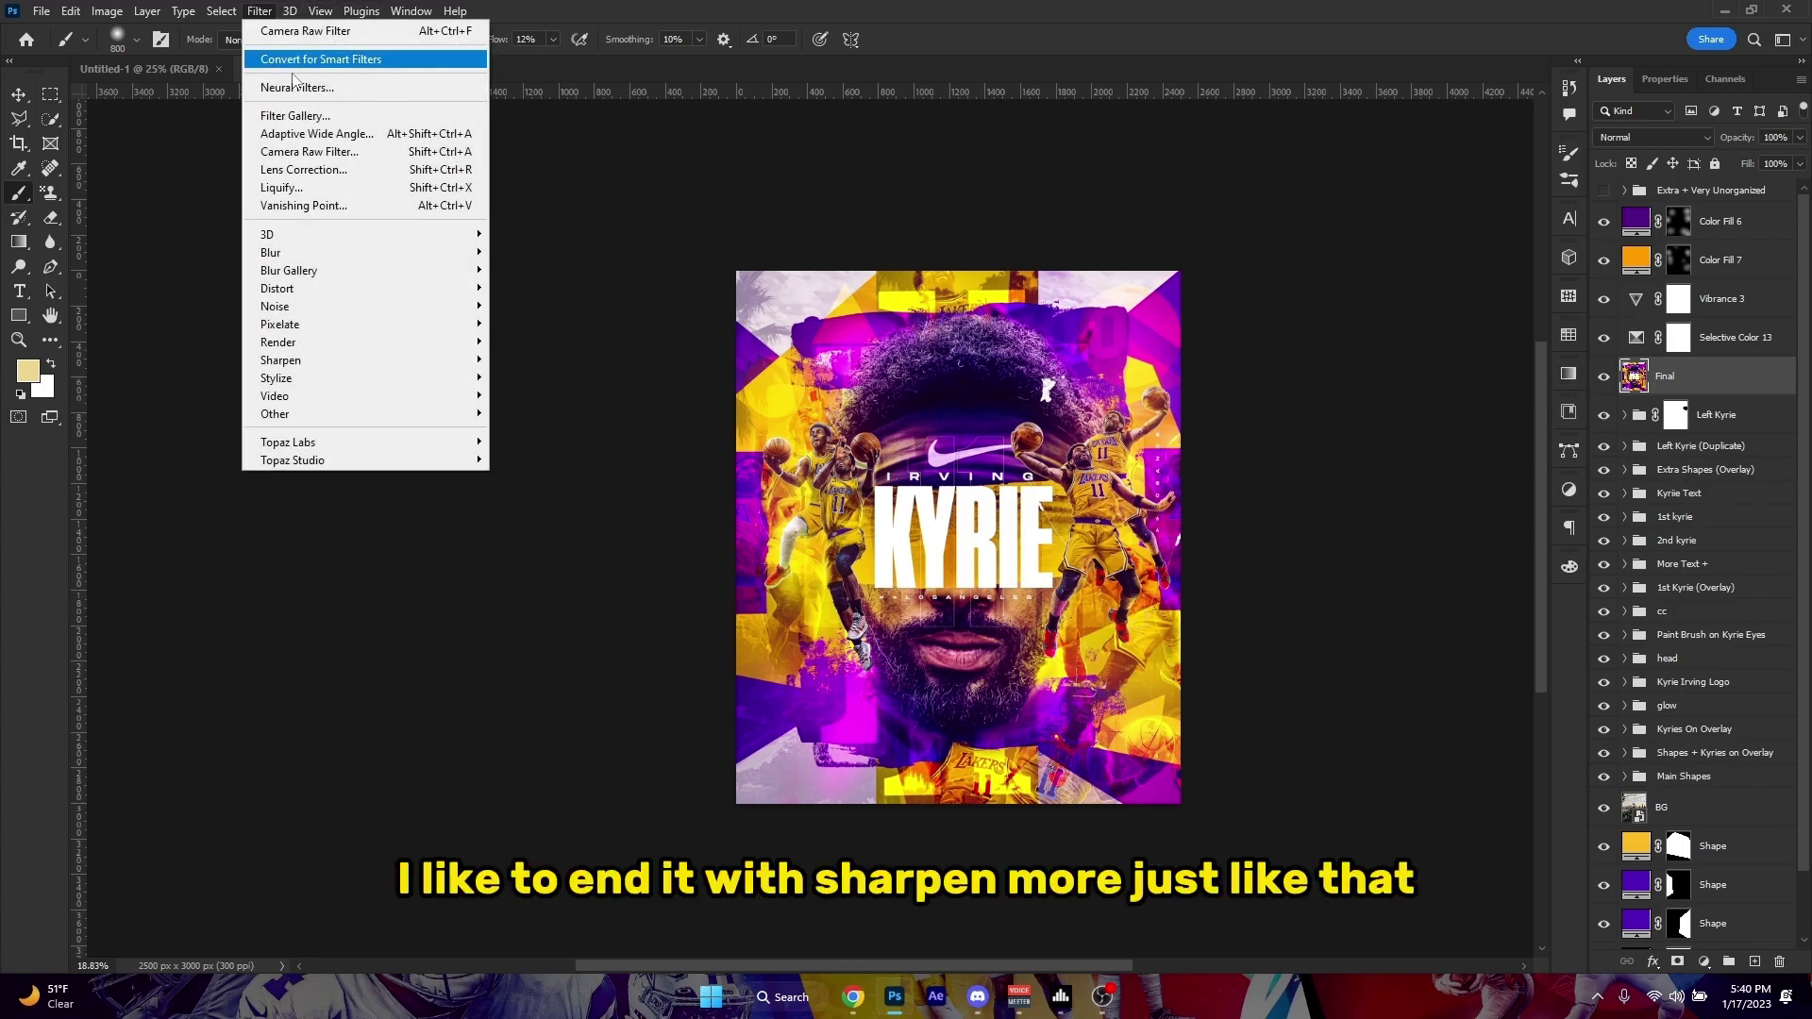
{"action": "mouse_move", "coordinate": [349, 360]}
{"action": "left_click", "coordinate": [537, 394]}
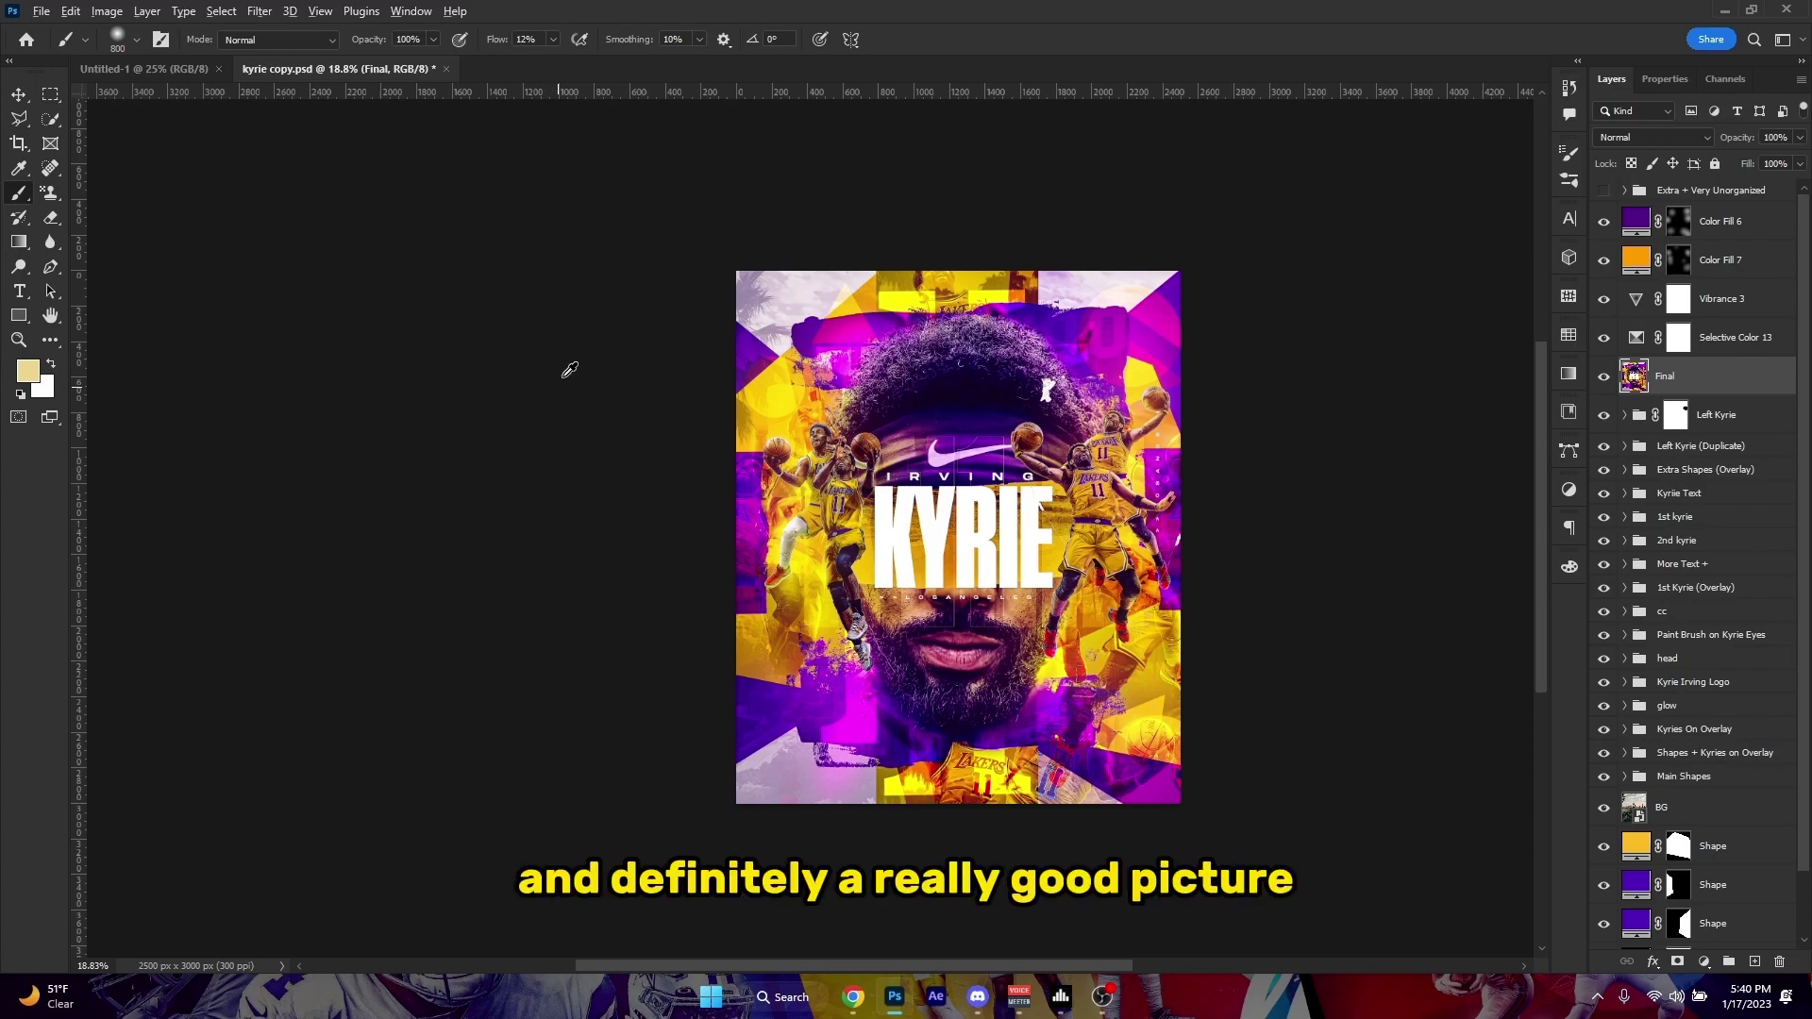
Examine the sharpened details around the players and headband, as well as the overall look of the finished poster.
{"action": "scroll", "coordinate": [891, 395], "scroll_direction": "up", "scroll_amount": 10}
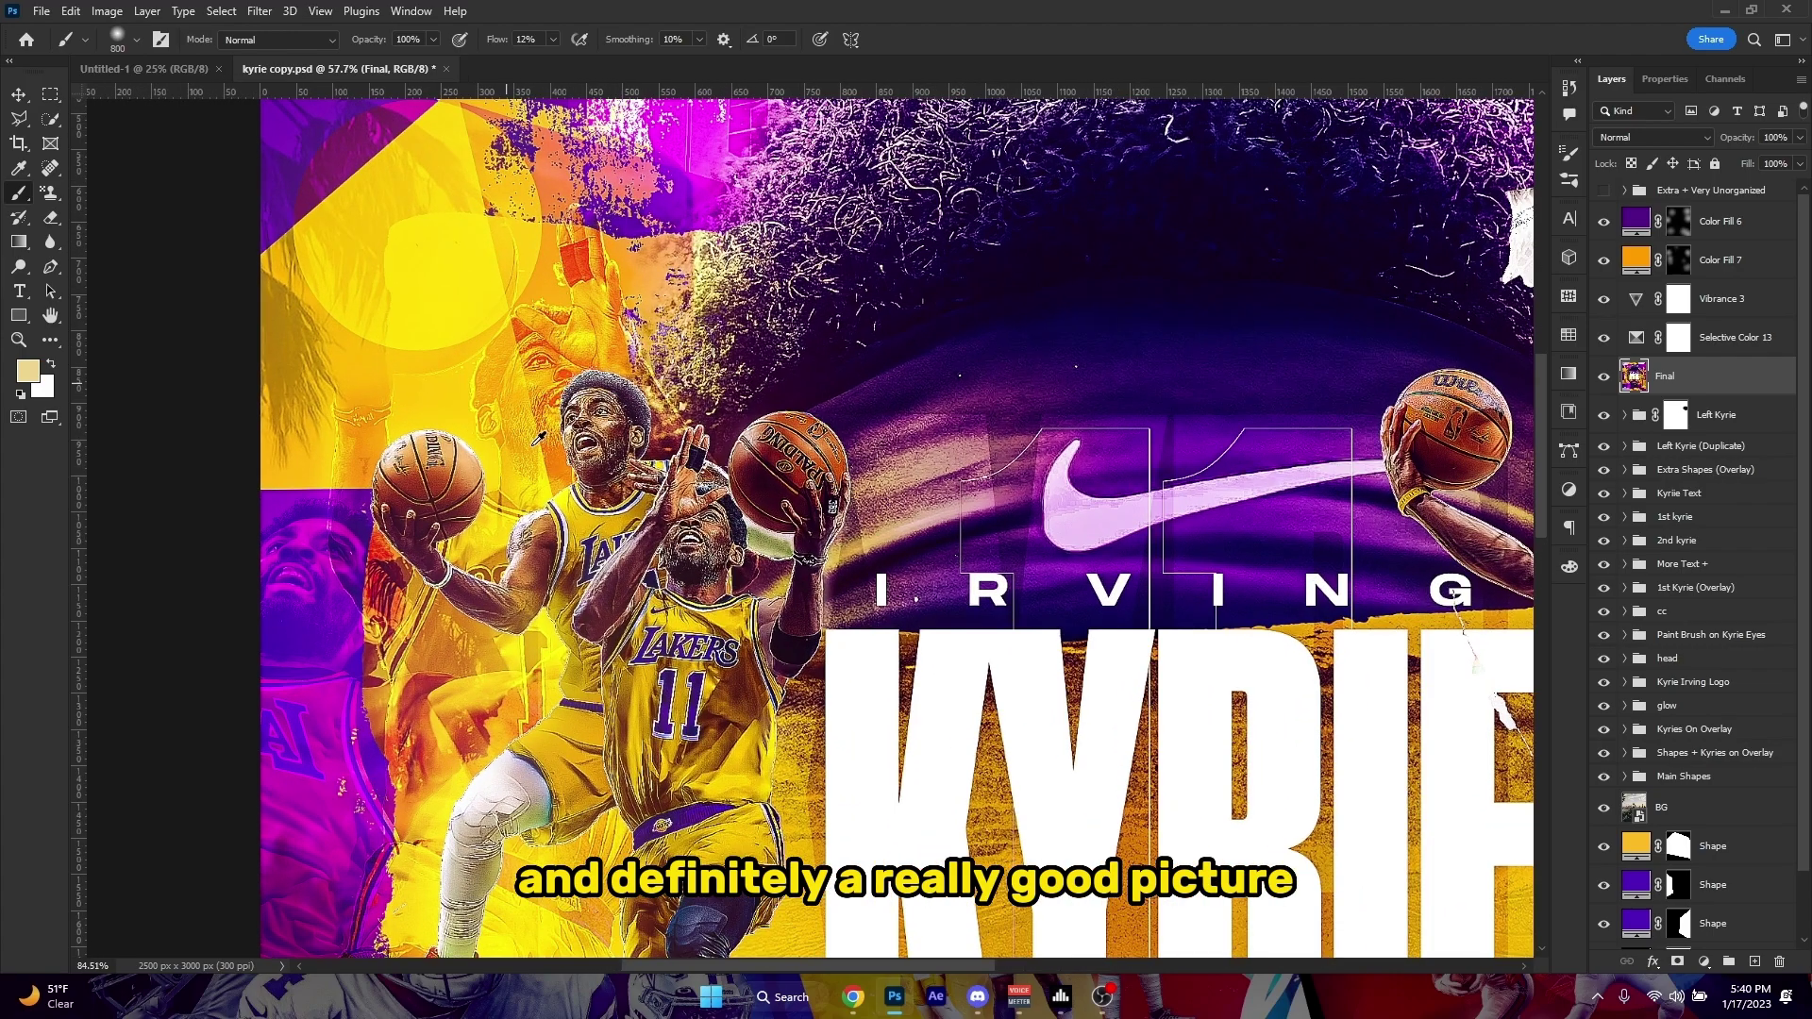
{"action": "scroll", "coordinate": [528, 443], "scroll_direction": "down", "scroll_amount": 8}
{"action": "scroll", "coordinate": [527, 437], "scroll_direction": "down", "scroll_amount": 1}
{"action": "scroll", "coordinate": [878, 498], "scroll_direction": "up", "scroll_amount": 1}
{"action": "key", "text": "space"}
{"action": "left_click_drag", "start_coordinate": [754, 529], "coordinate": [873, 526]}
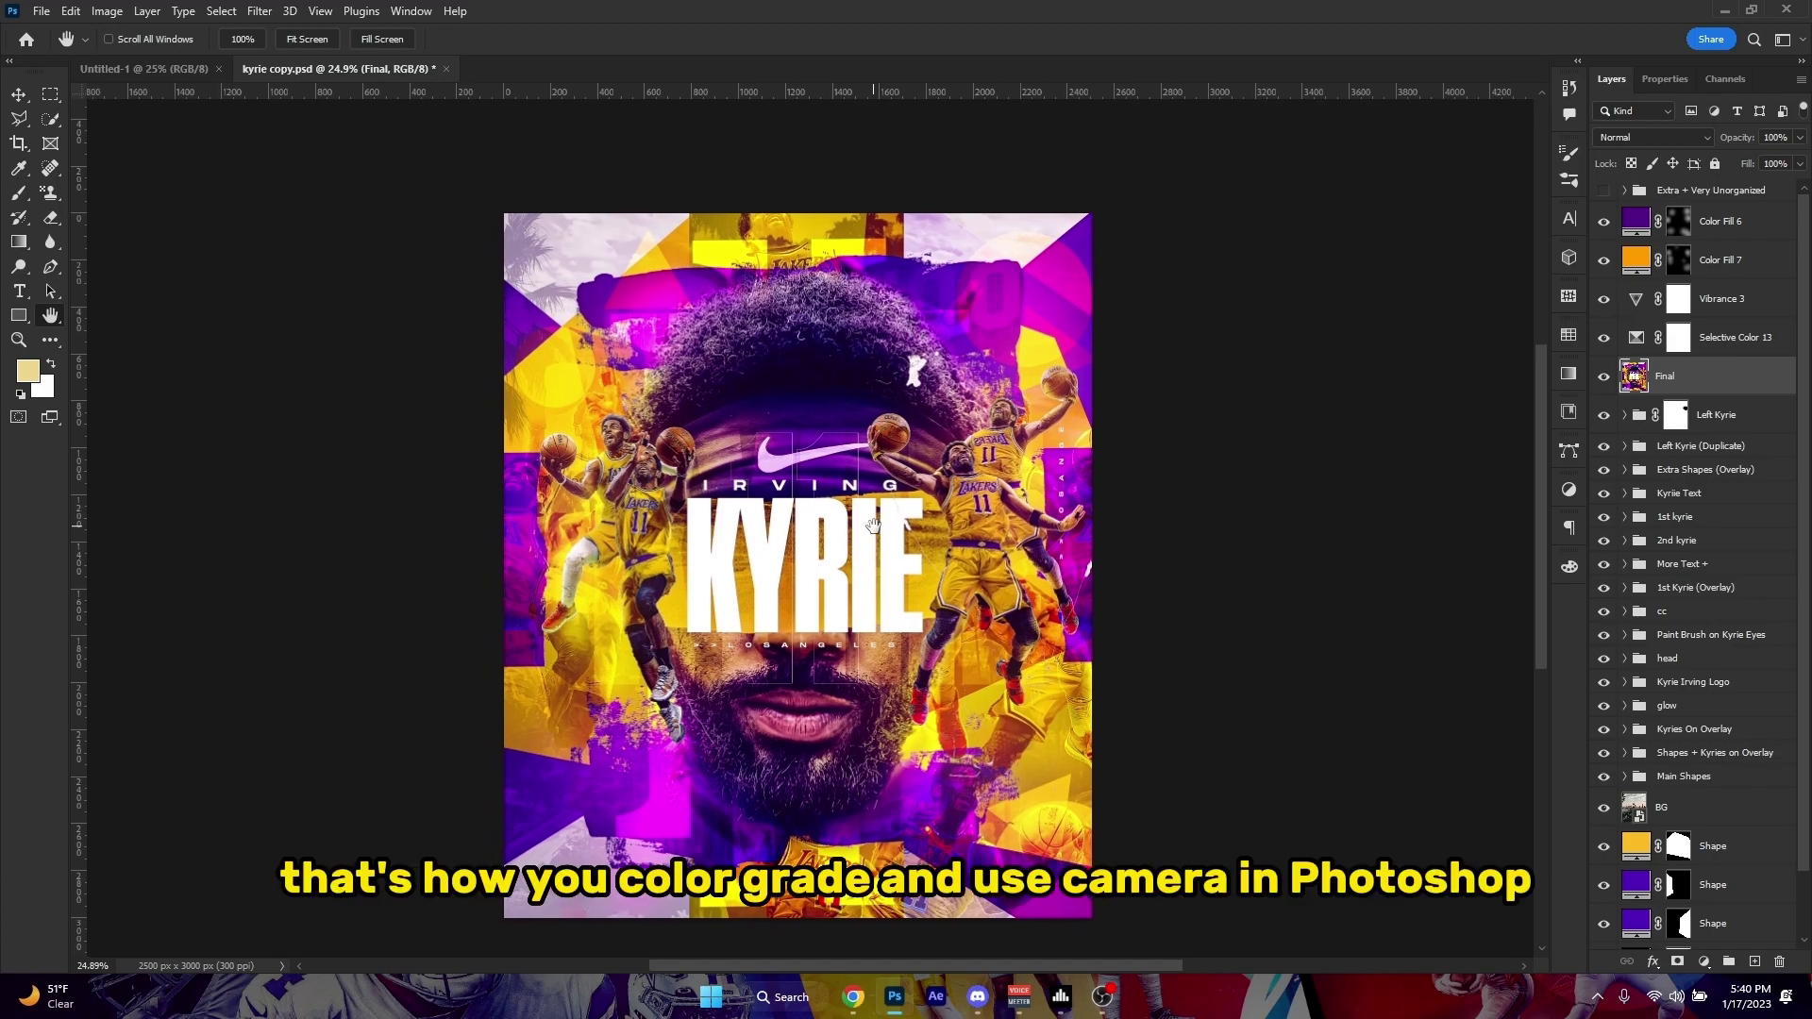